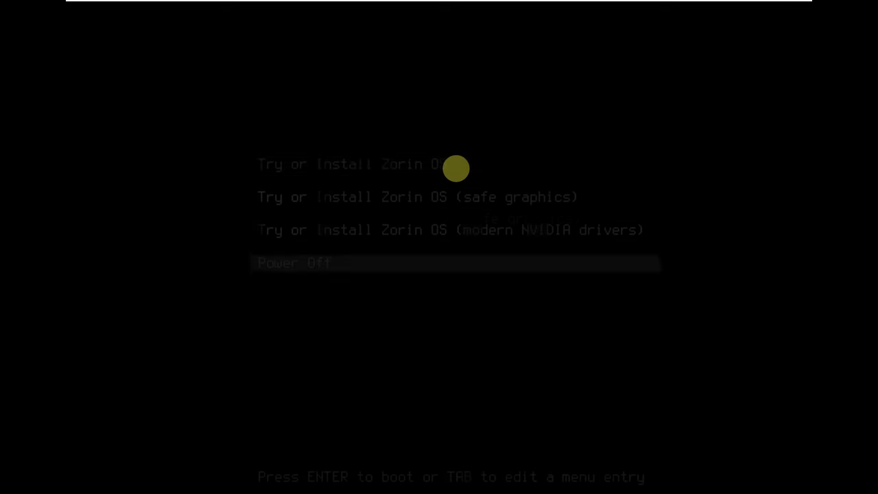
Boot the standard "Try or Install Zorin OS" entry.
key(Up)
key(Up)
key(Up)
key(Return)
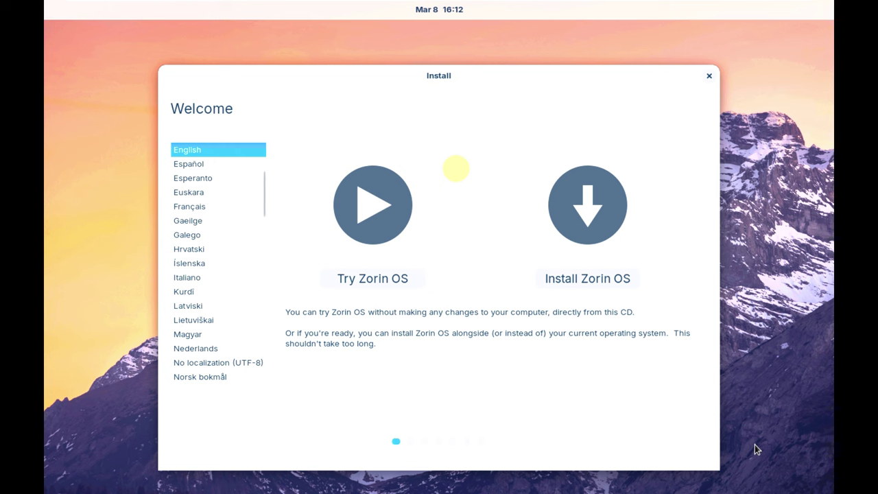
Look through the available languages and start the Zorin OS live trial session in English.
click(261, 145)
drag(261, 146, 228, 172)
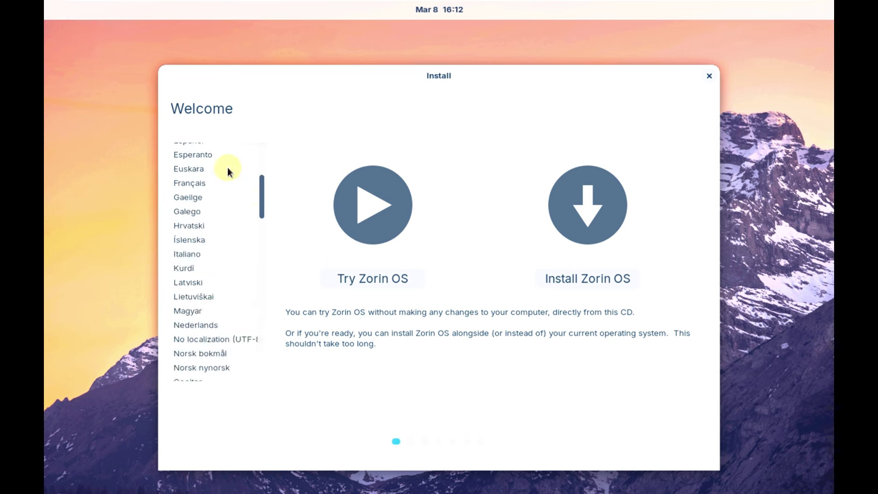
click(361, 279)
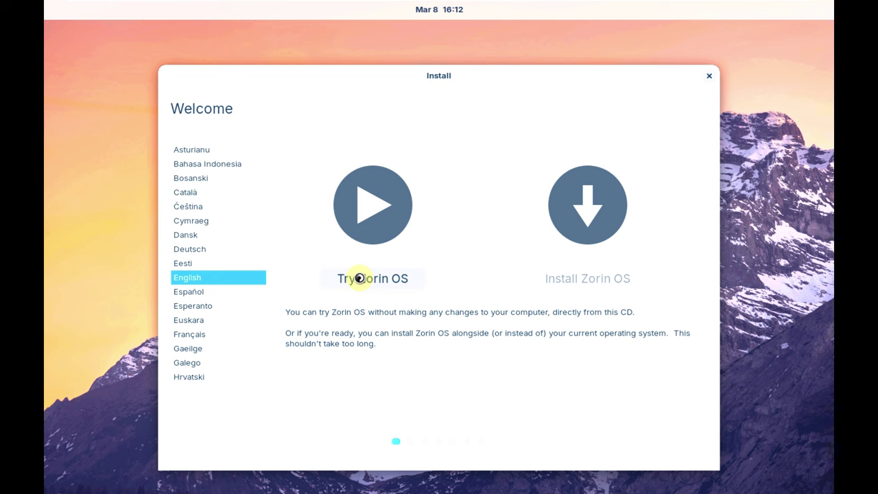
click(359, 277)
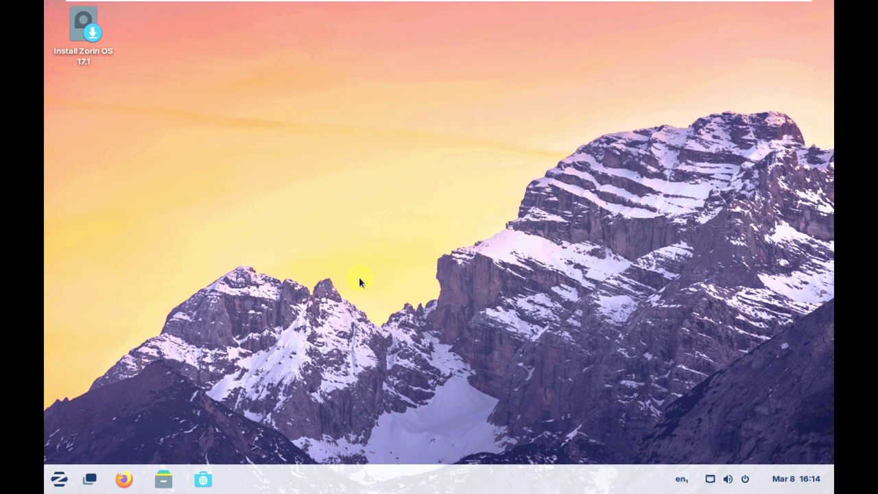
Launch System Monitor from the Utilities applications and maximize its window.
right_click(341, 114)
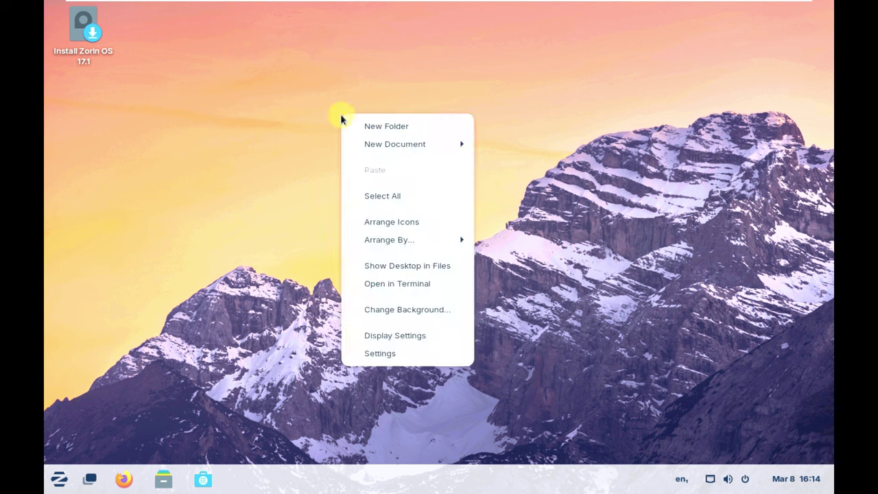
click(233, 339)
click(61, 480)
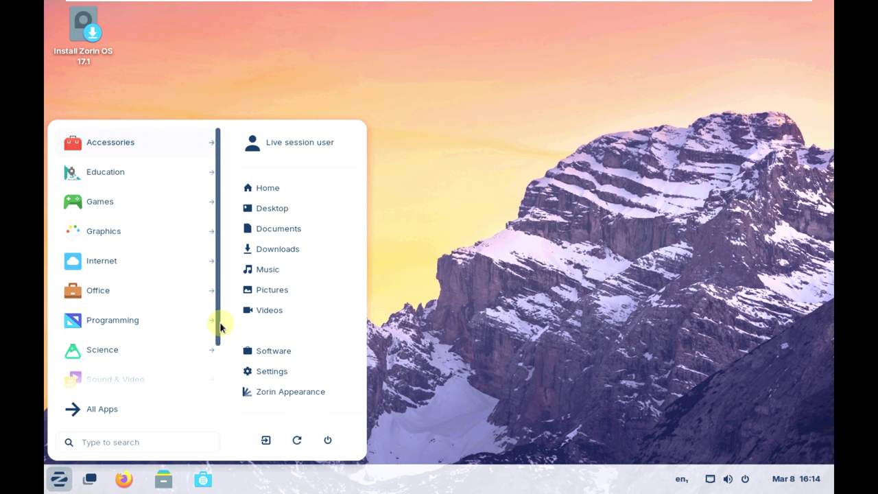
scroll(106, 381, down, 2)
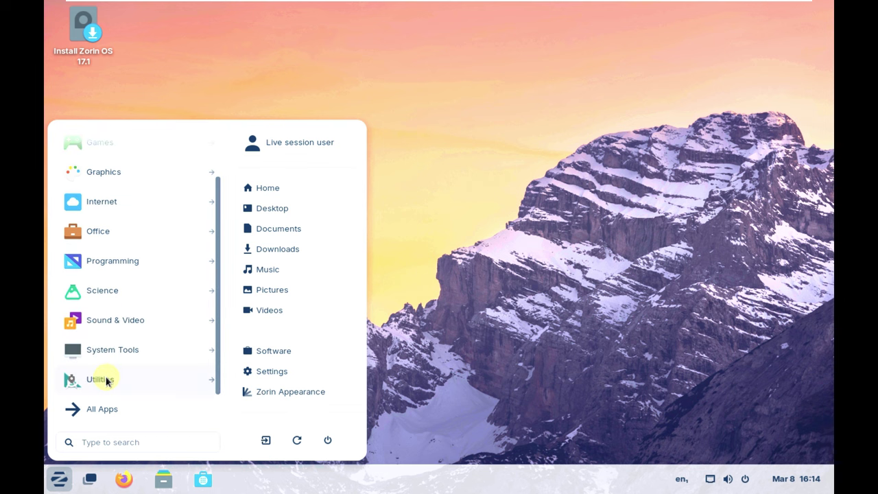
click(107, 380)
scroll(138, 320, down, 4)
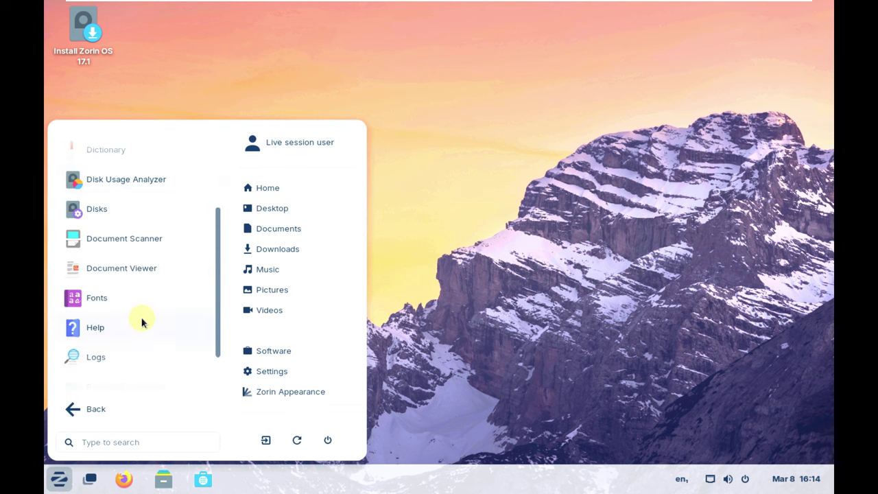
click(130, 348)
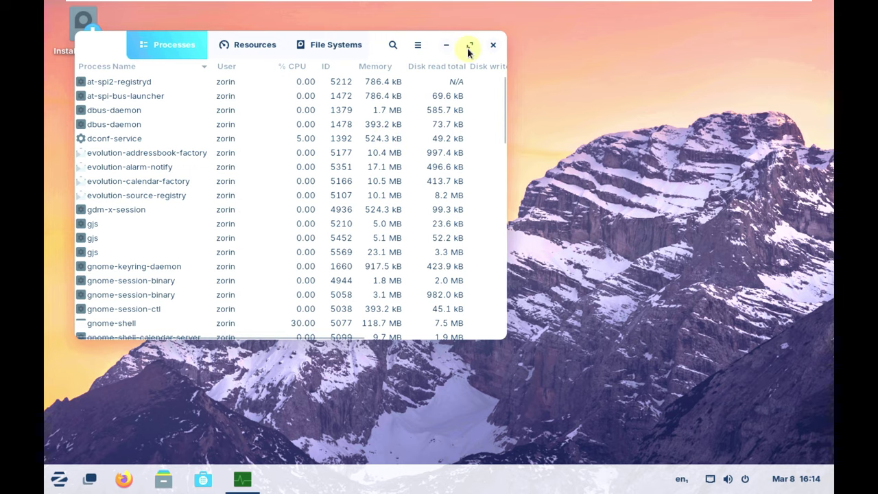
click(469, 45)
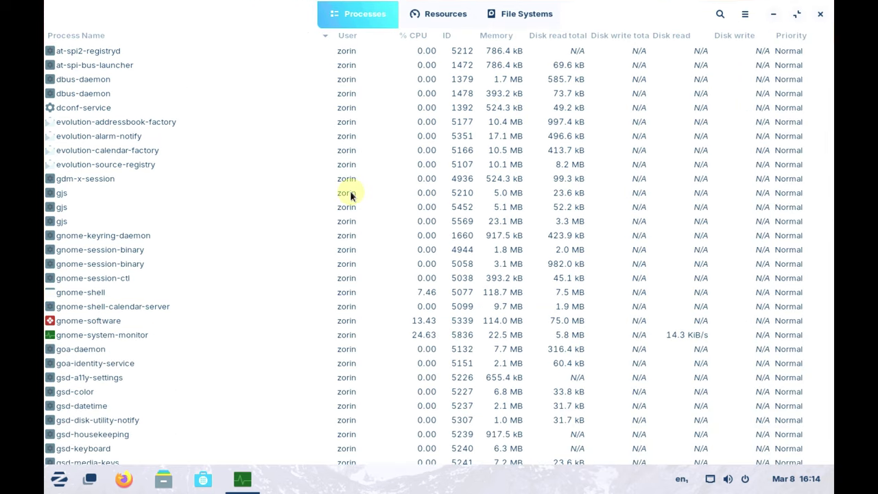
Examine the full list of running processes with their CPU and memory usage.
scroll(349, 194, down, 2)
scroll(350, 194, up, 2)
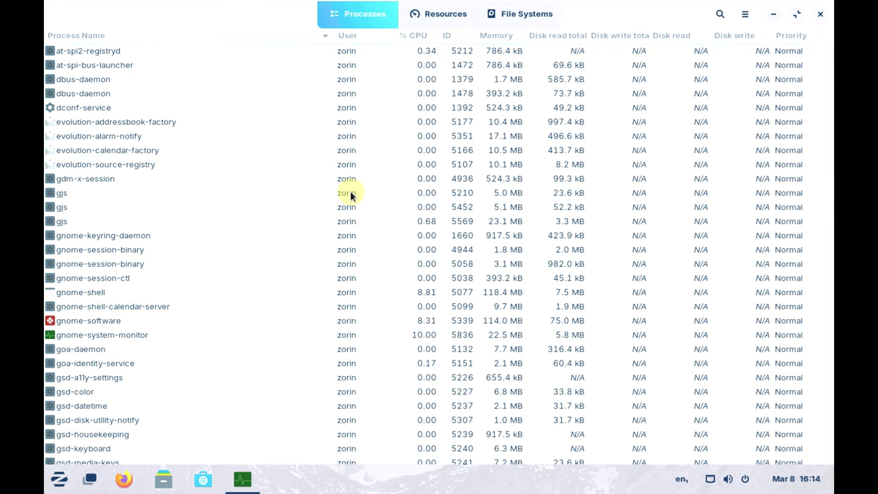
scroll(350, 195, down, 10)
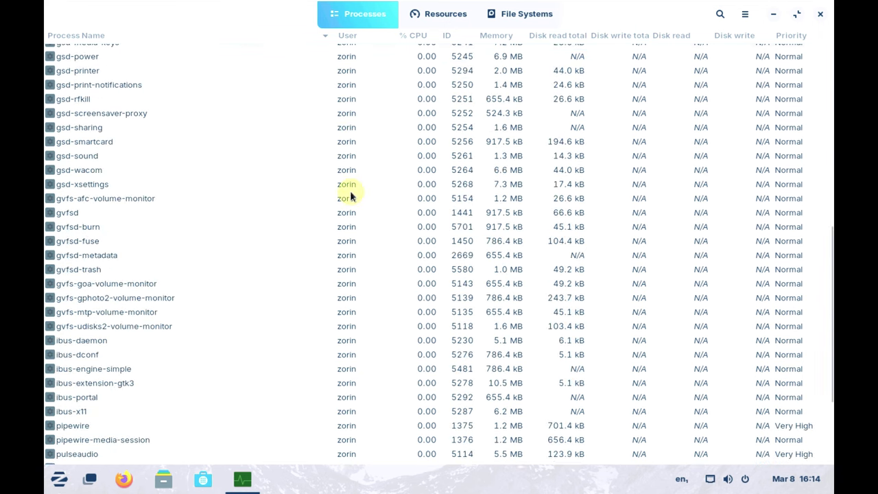
scroll(350, 195, down, 3)
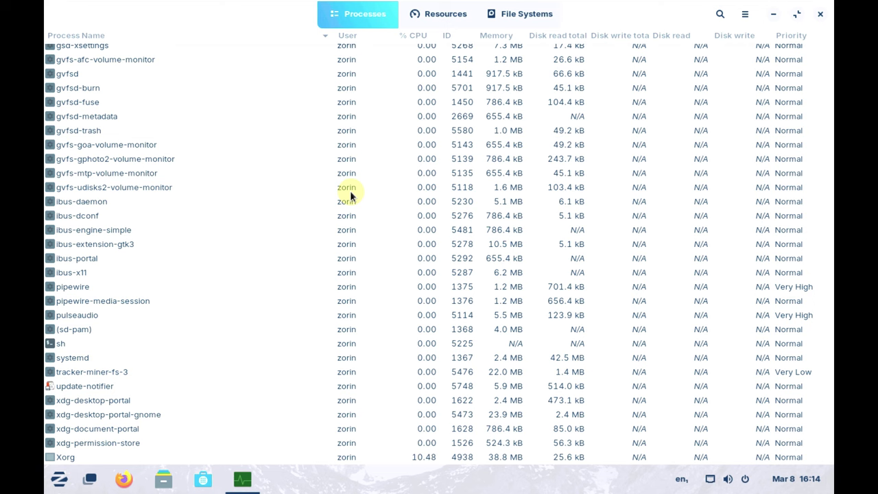
scroll(350, 195, up, 10)
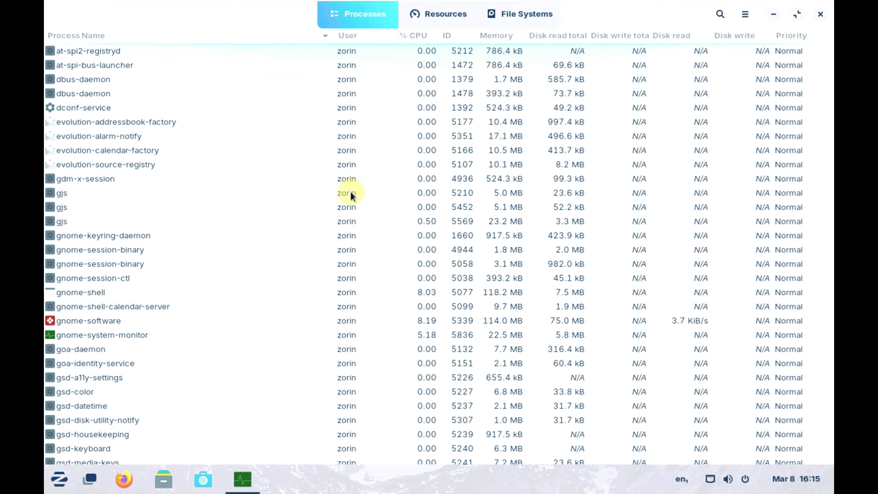
scroll(349, 195, down, 4)
scroll(350, 195, down, 8)
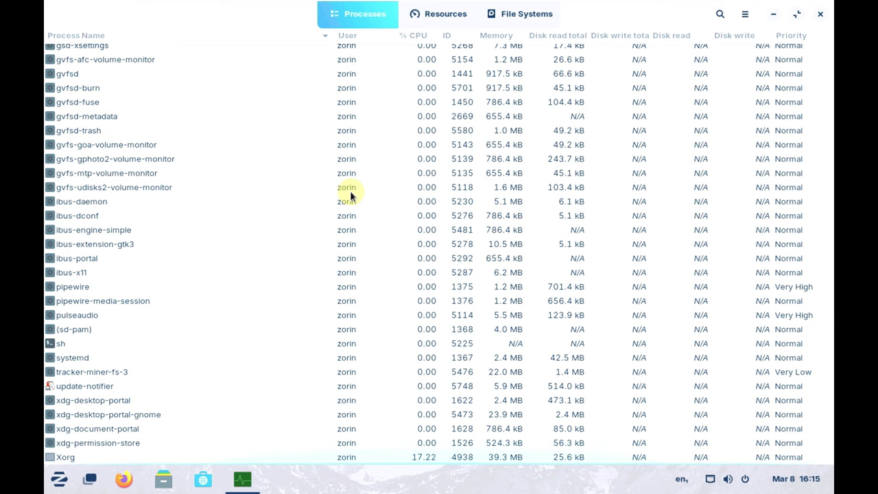
scroll(349, 194, up, 10)
scroll(350, 191, up, 2)
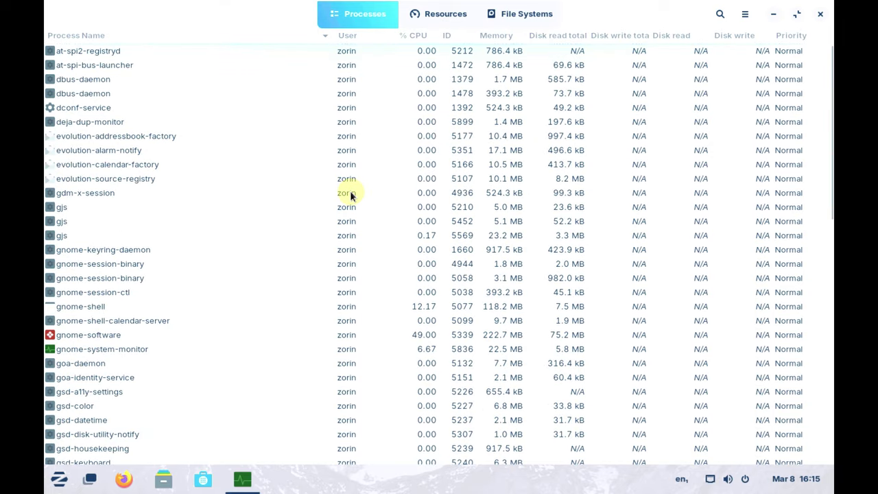
View the resource graphs and the mounted file systems, and check the About information of System Monitor.
click(425, 25)
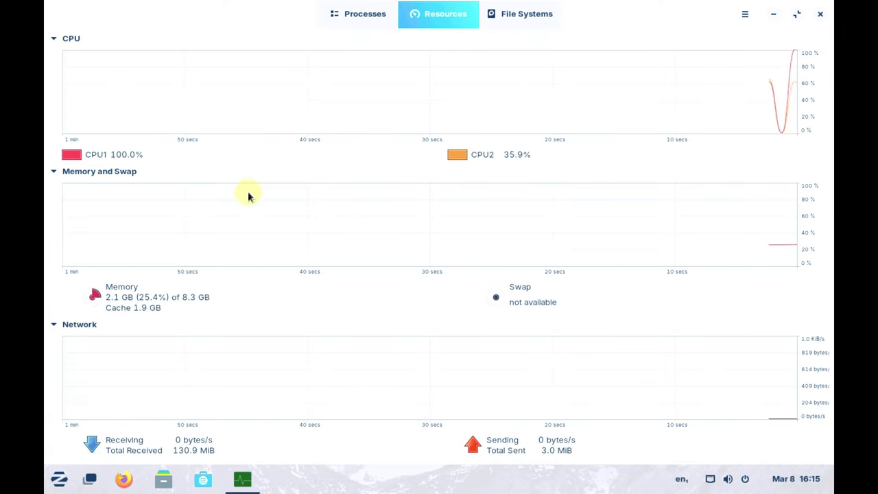
click(502, 21)
click(745, 16)
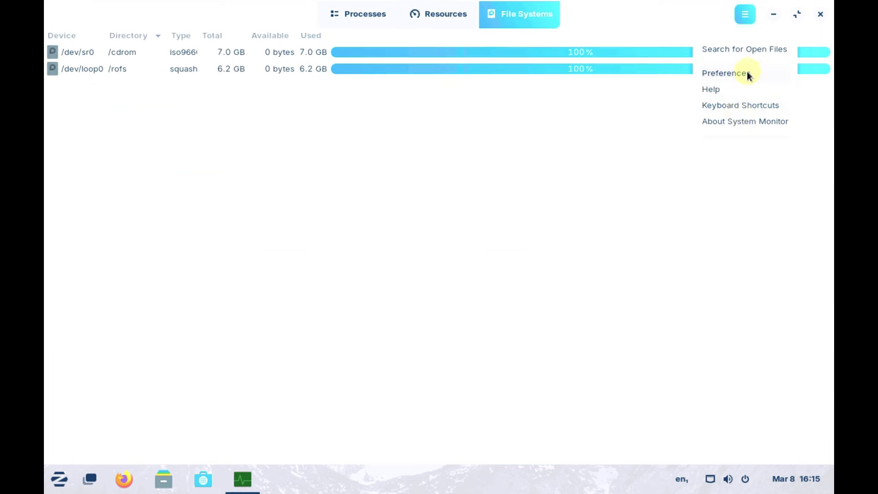
click(712, 121)
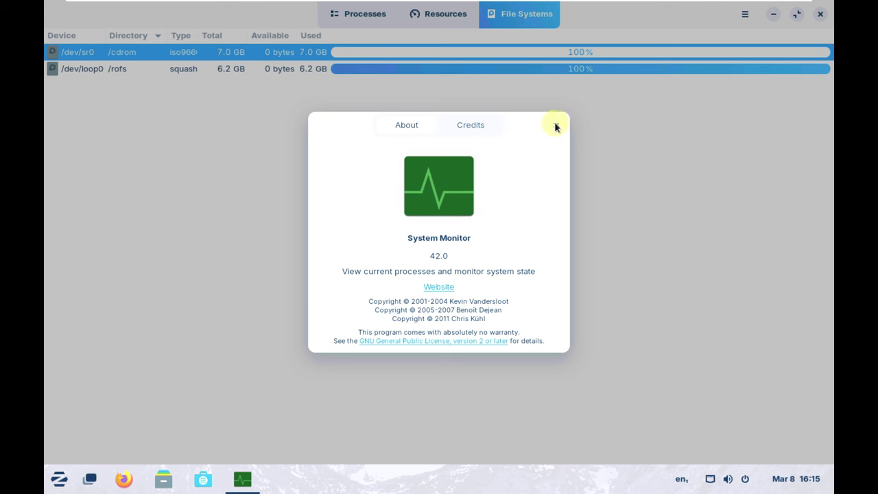
click(556, 126)
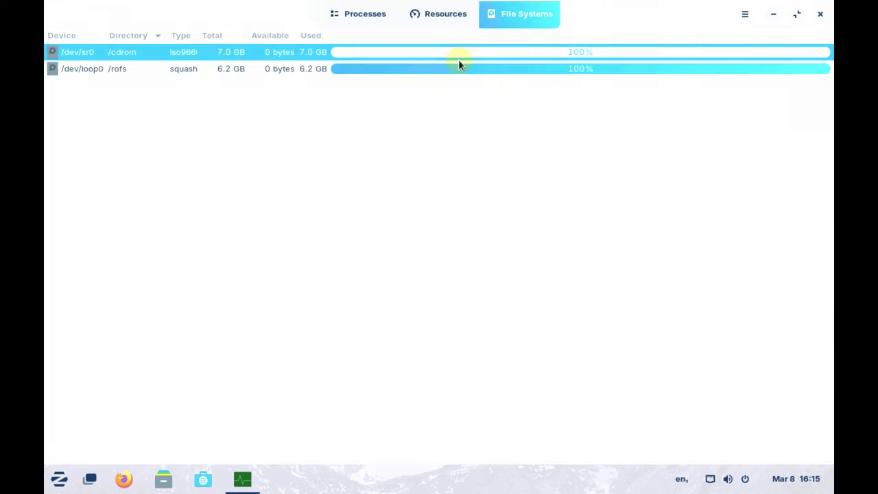
Return to the resource graphs and view the program's About information once more.
click(444, 25)
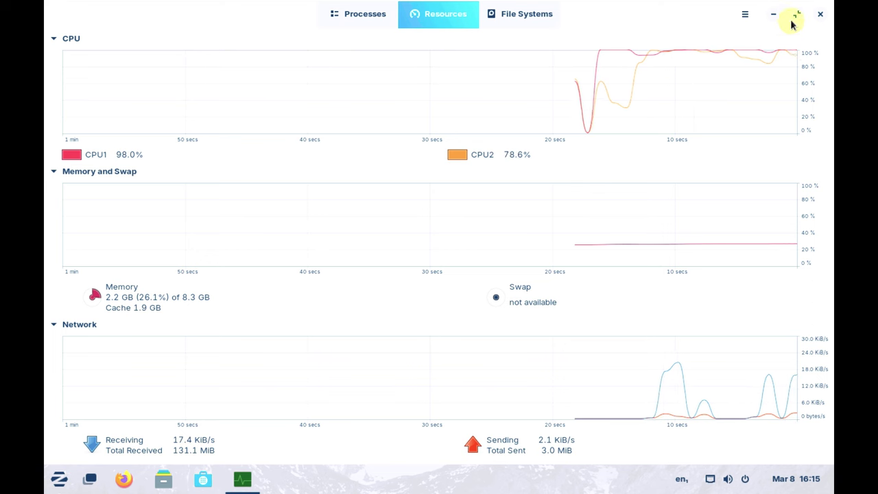
click(745, 14)
click(744, 120)
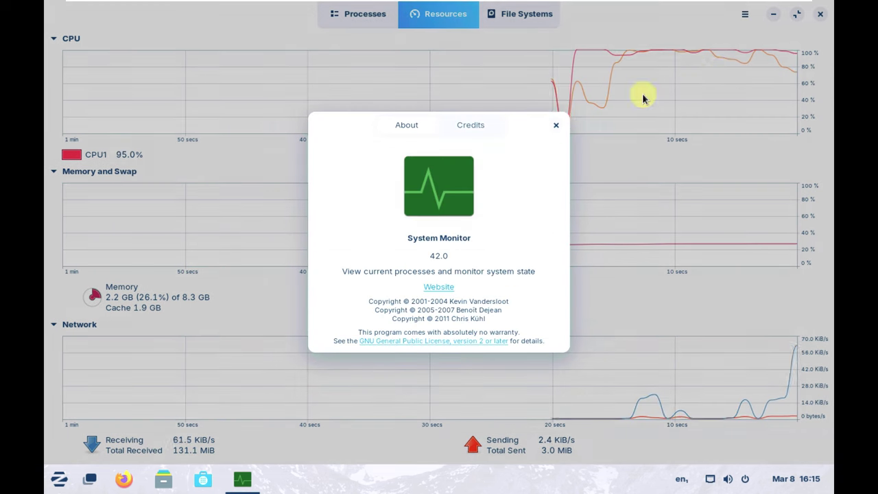
click(556, 126)
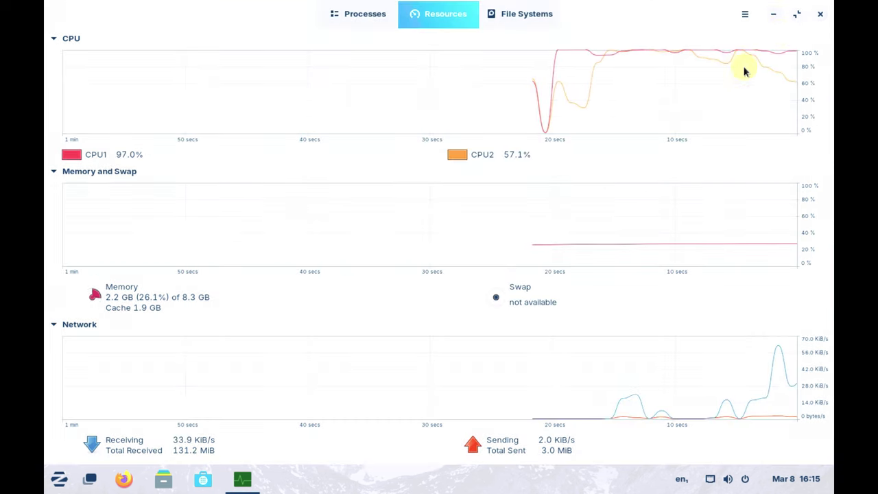
Restore System Monitor to a smaller window and place it in the upper-right corner of the desktop.
click(795, 15)
drag(445, 58, 720, 15)
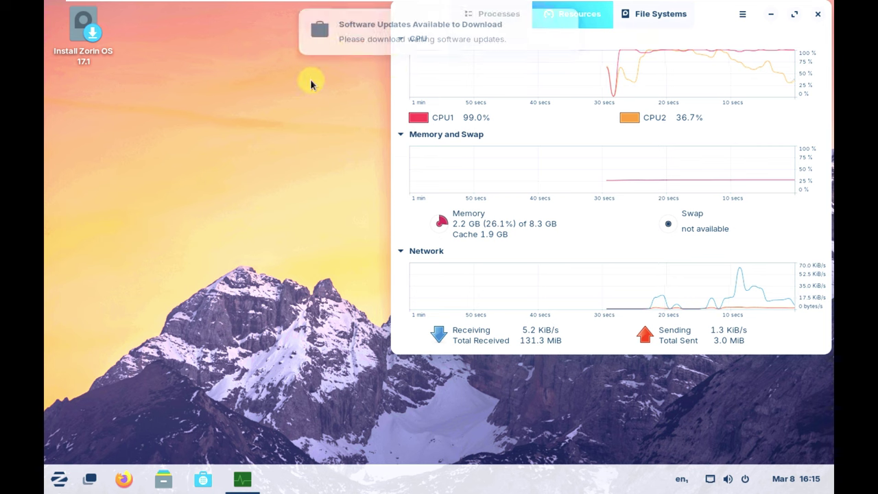
Open the desktop's display settings and turn off the virtual machine's stretched view.
right_click(262, 115)
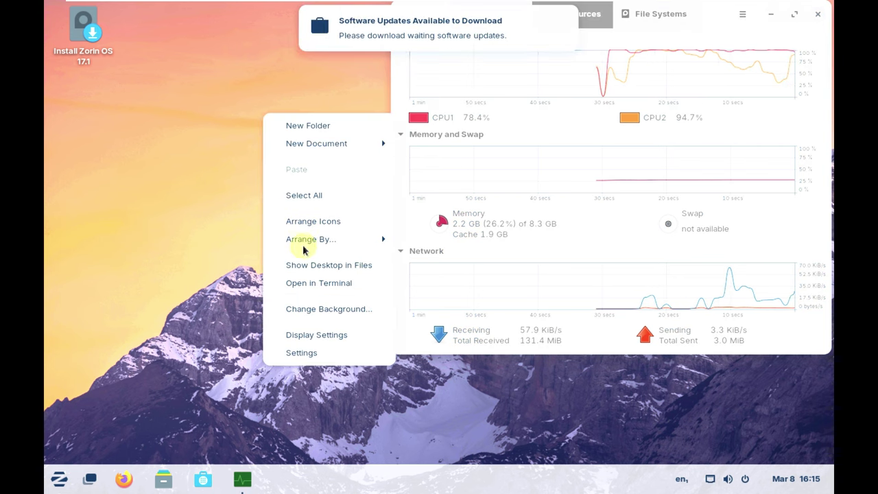
click(294, 334)
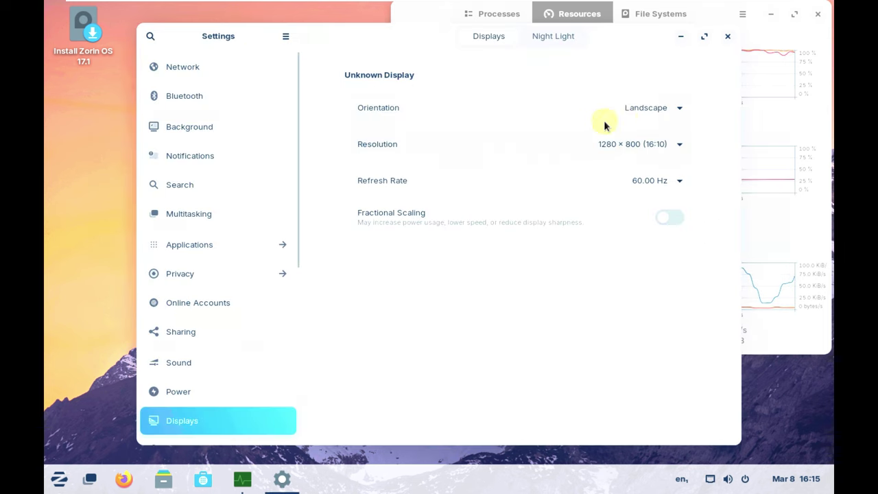
mouse_move(792, 7)
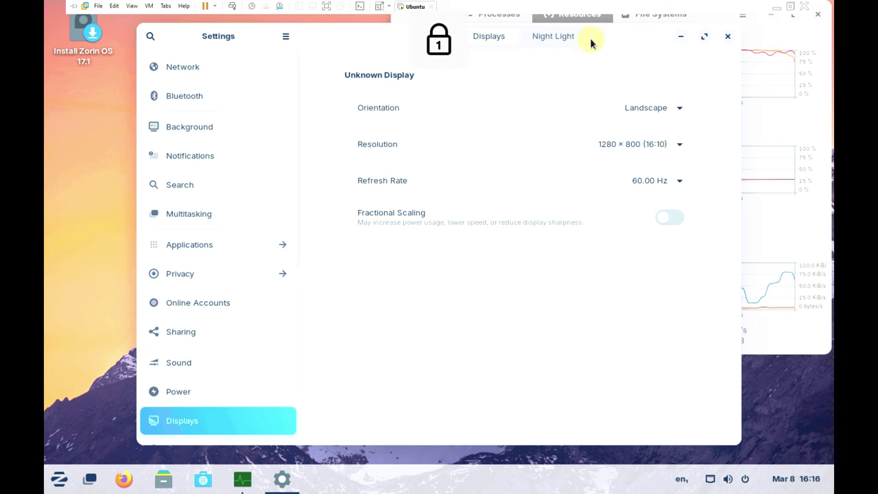
click(380, 7)
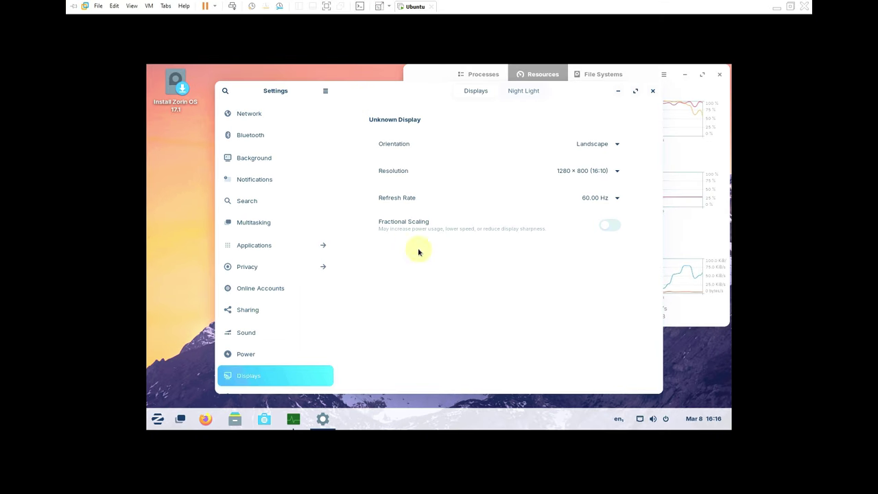
Set the display resolution to 1920 × 1080 (16:9), apply it and keep the changes.
click(560, 175)
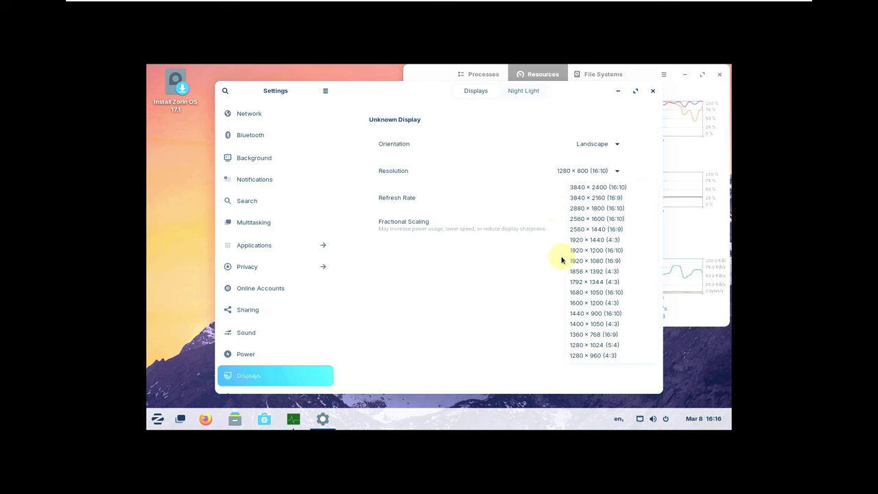
click(600, 266)
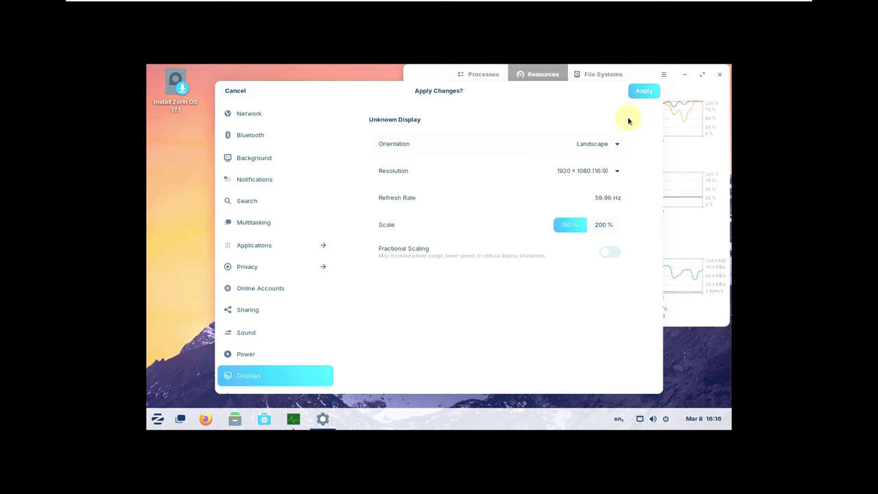
click(636, 90)
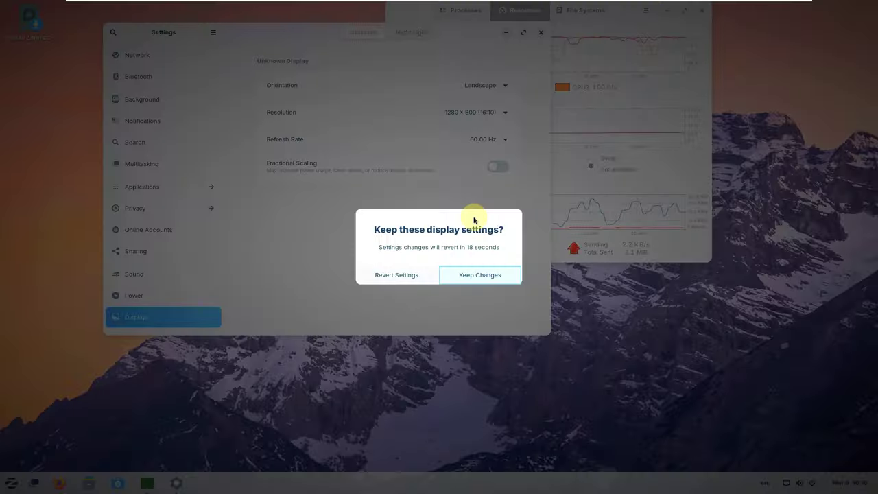
click(466, 281)
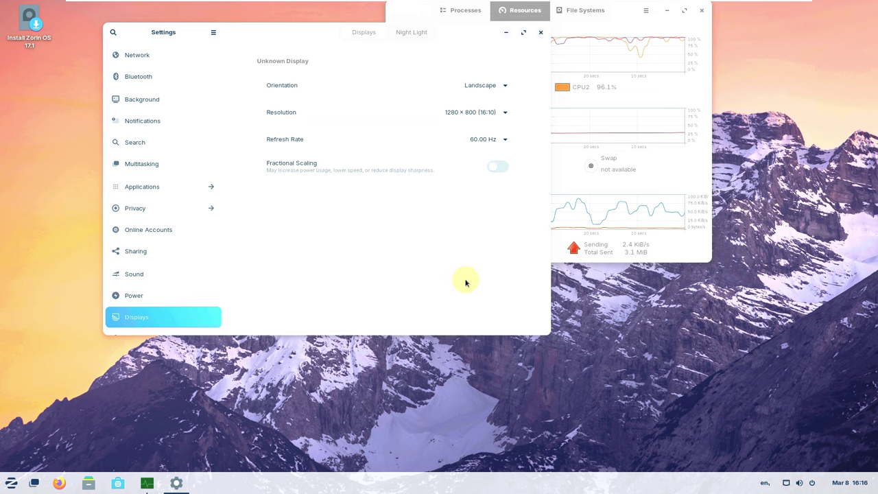
Move the System Monitor window beside the Settings window, into the enlarged desktop's upper-right corner.
click(624, 27)
drag(624, 26, 783, 19)
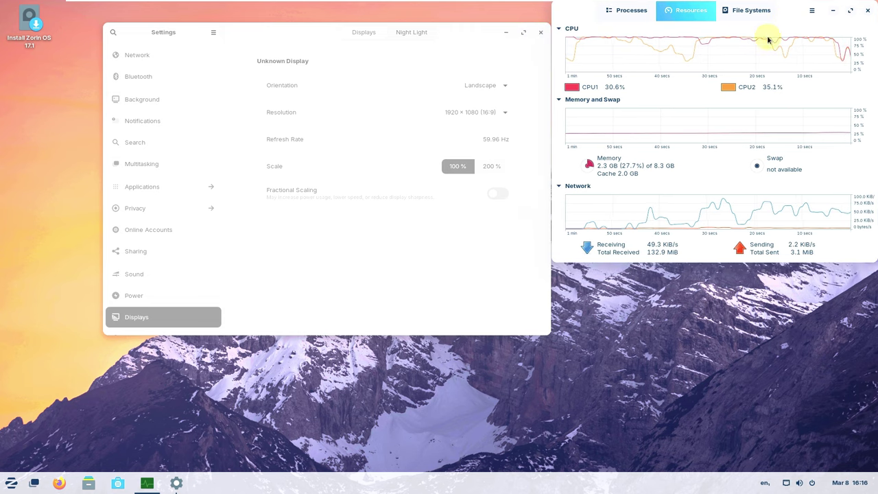
Review the hardware and operating system details on the About page of Settings, and select the OS name text.
click(405, 245)
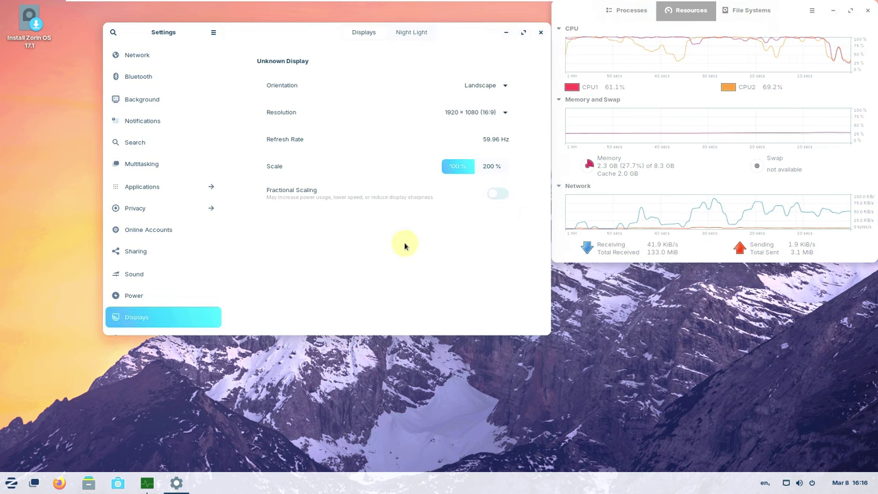
scroll(165, 226, down, 5)
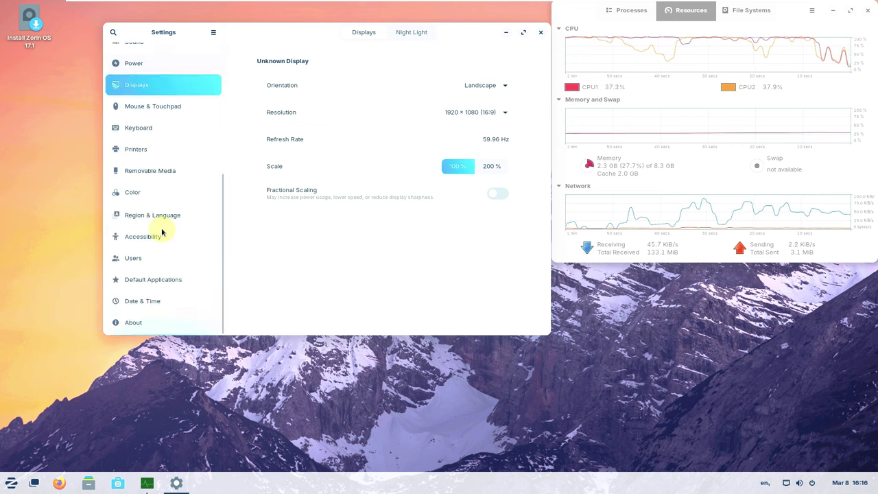
click(163, 329)
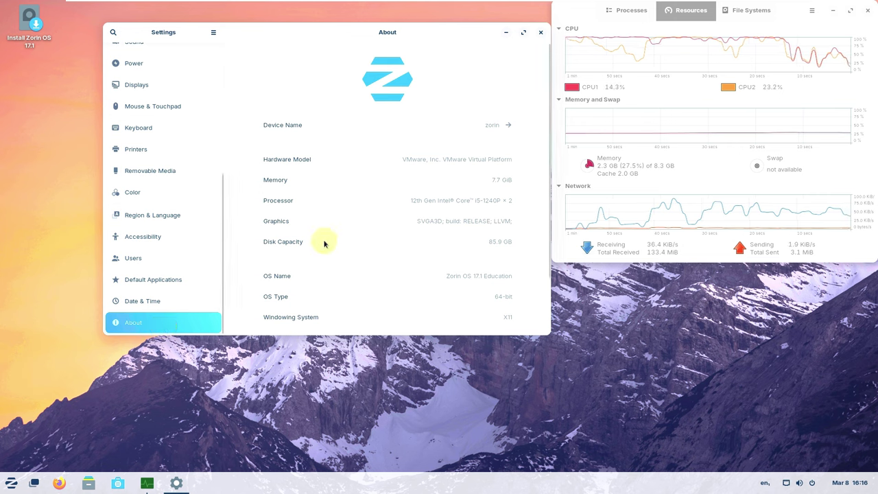
scroll(333, 201, down, 3)
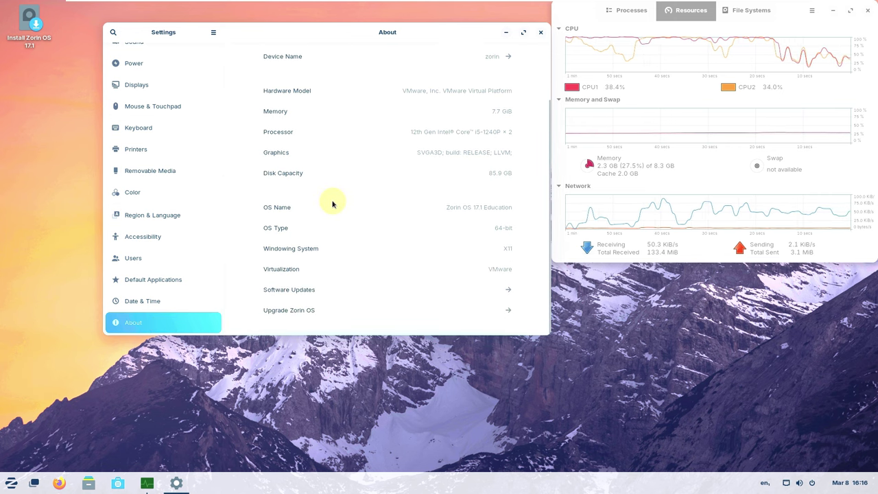
scroll(334, 202, up, 3)
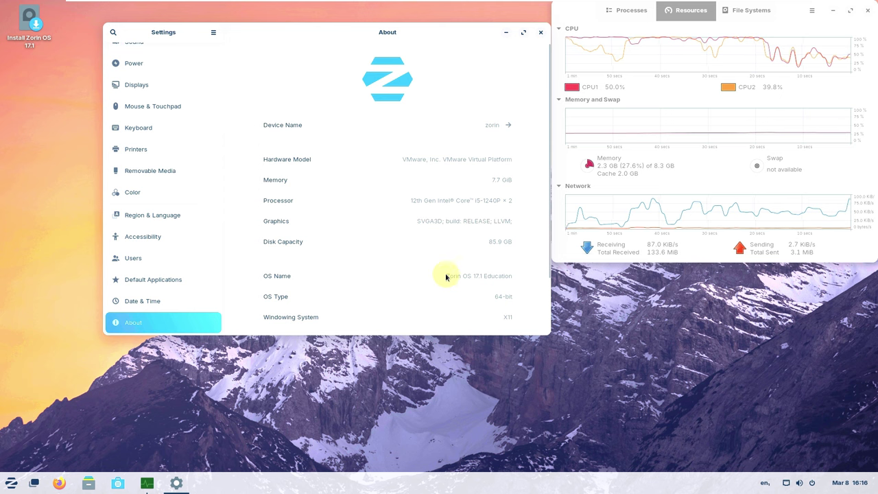
drag(511, 274, 443, 276)
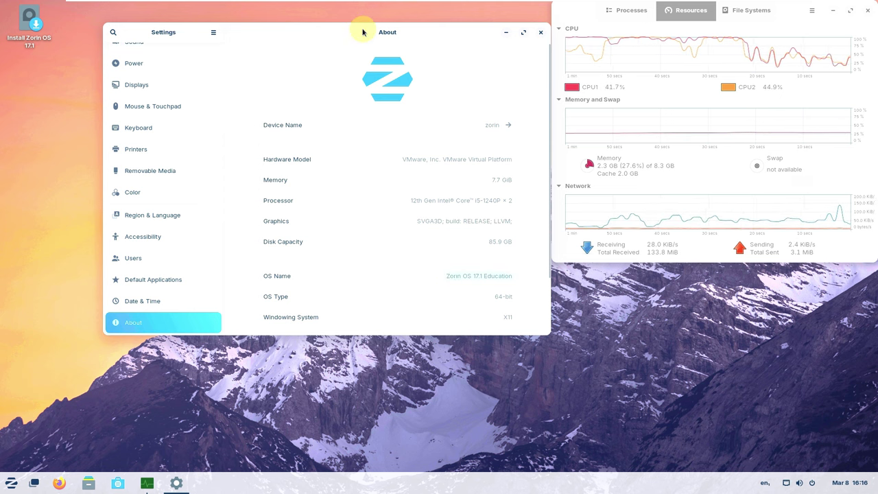
Move the Settings window into the desktop's upper-left corner and enlarge it to fill the area beside System Monitor.
drag(364, 39, 262, 18)
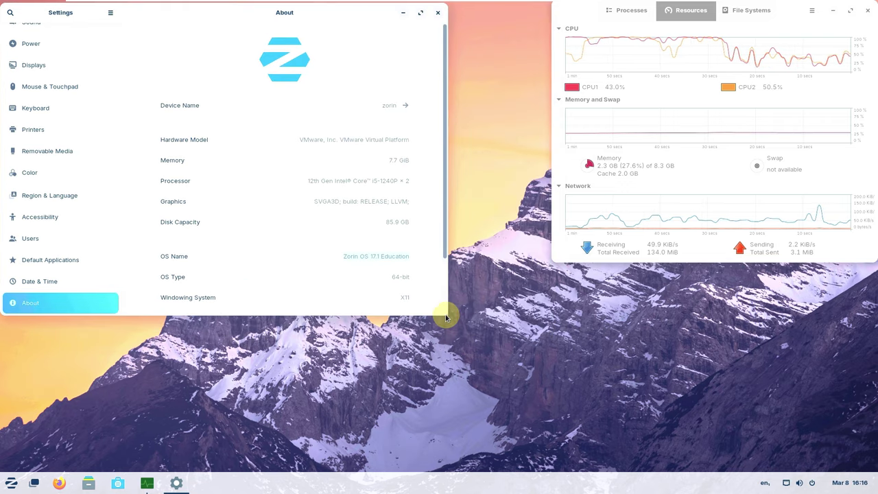
scroll(445, 312, down, 2)
drag(452, 323, 548, 470)
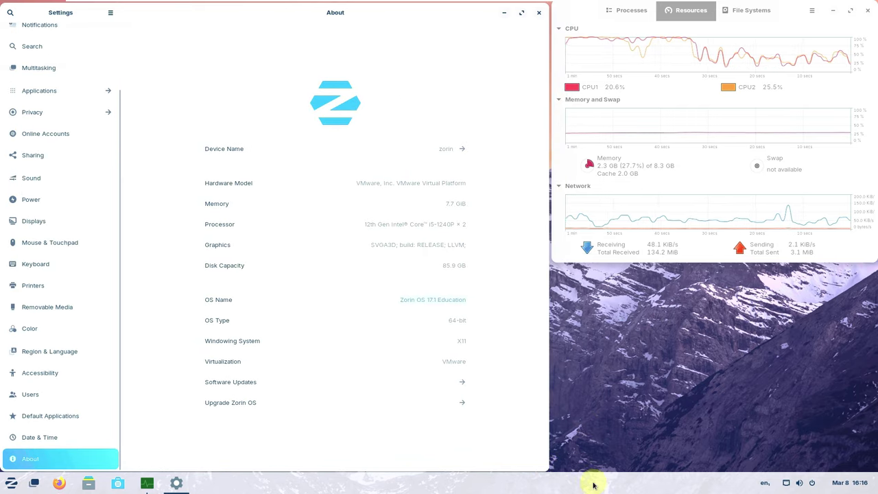
Copy the selected OS name and rename the device as "Zorin OS 17.1 Education" with it.
right_click(440, 300)
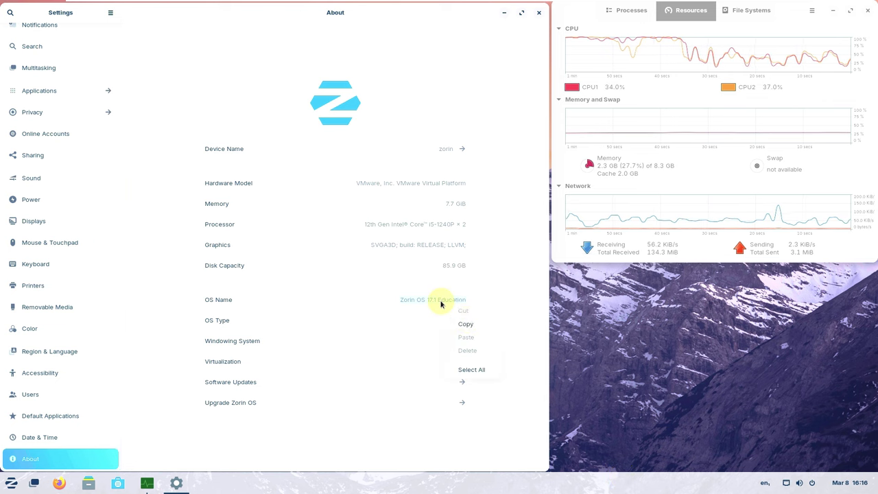
click(466, 323)
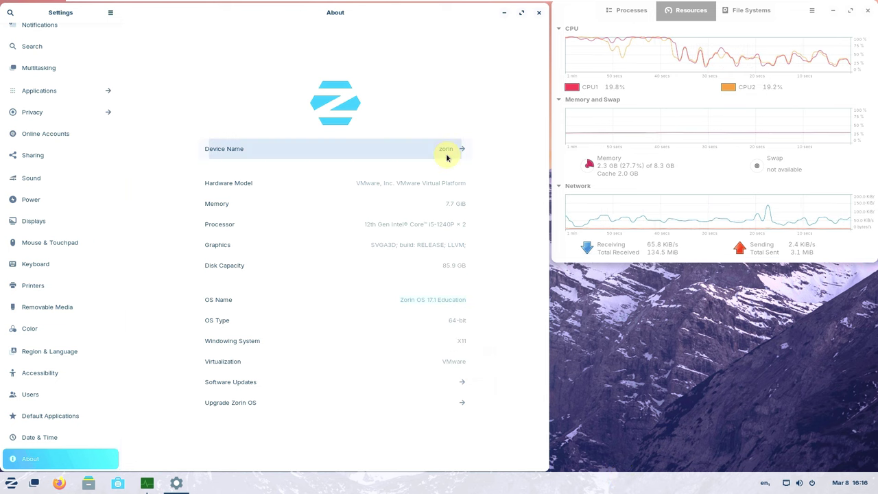
click(446, 149)
key(ctrl+v)
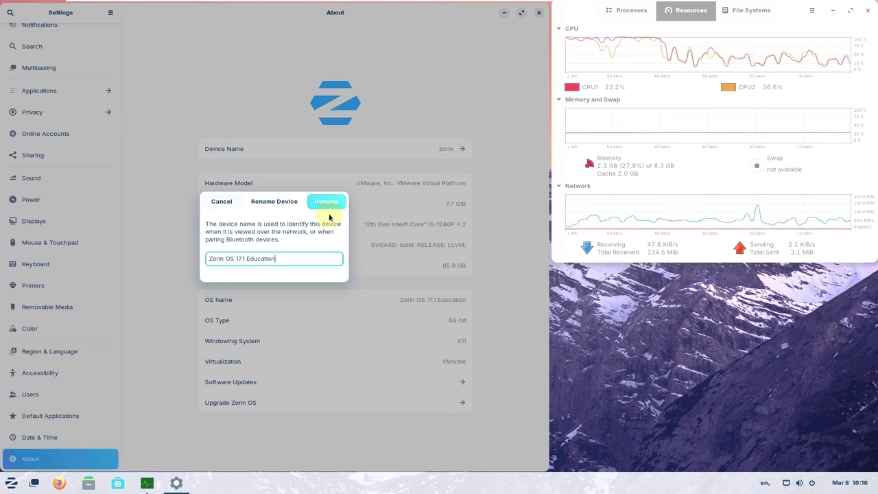
click(327, 201)
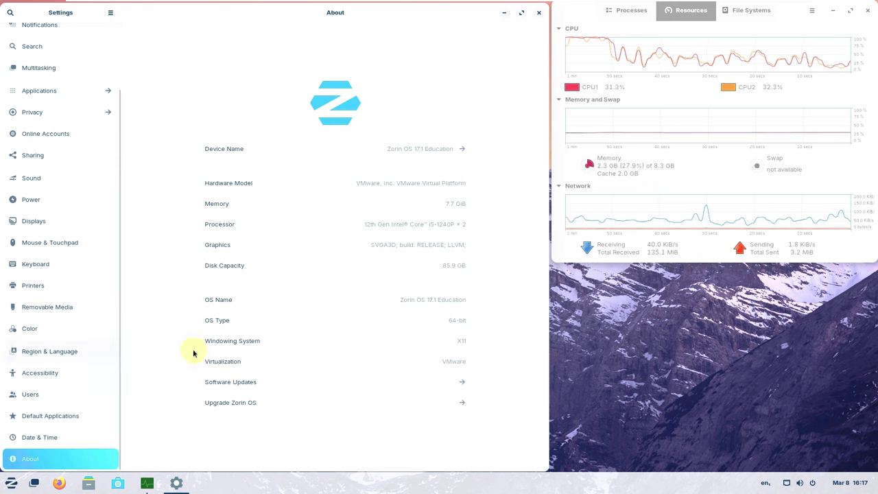
Close the Settings window and launch the Firefox web browser.
scroll(77, 346, up, 2)
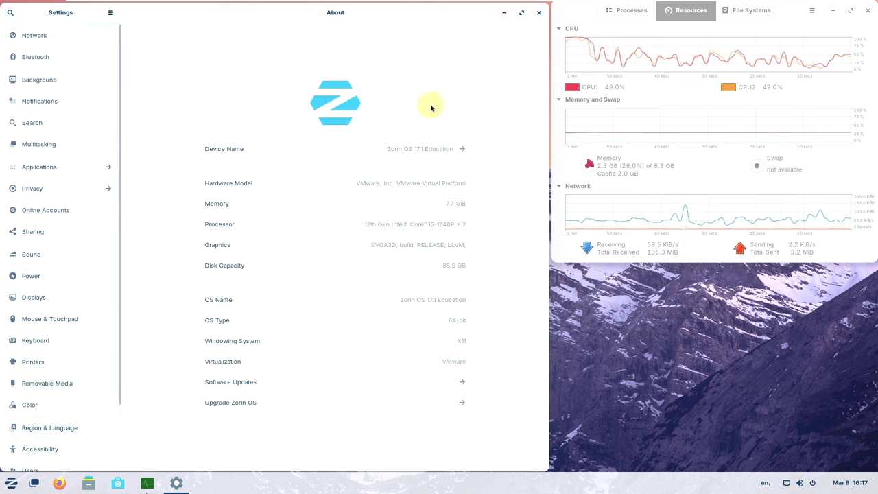
click(537, 13)
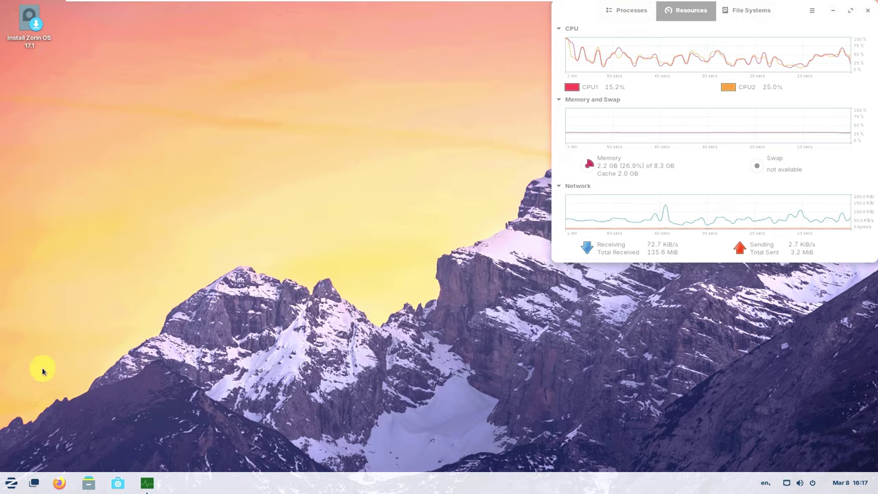
click(60, 483)
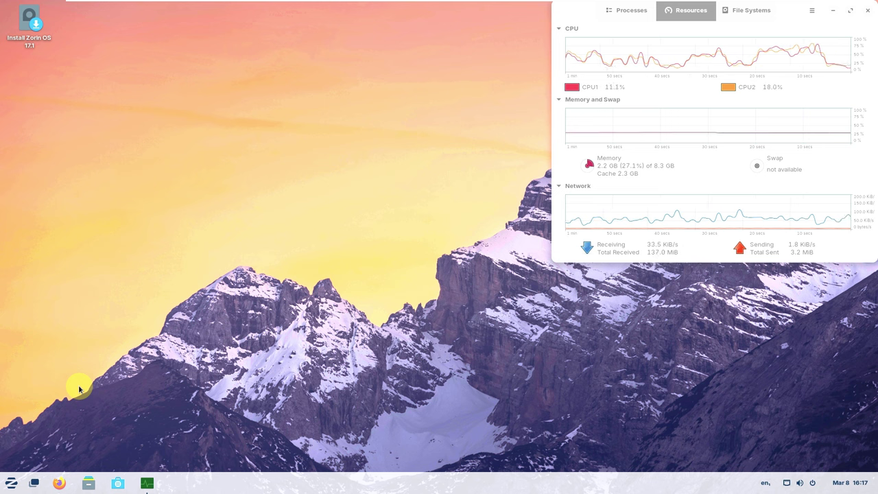
Launch Terminal from the installed utilities, place its window directly below System Monitor and widen it to match.
click(15, 484)
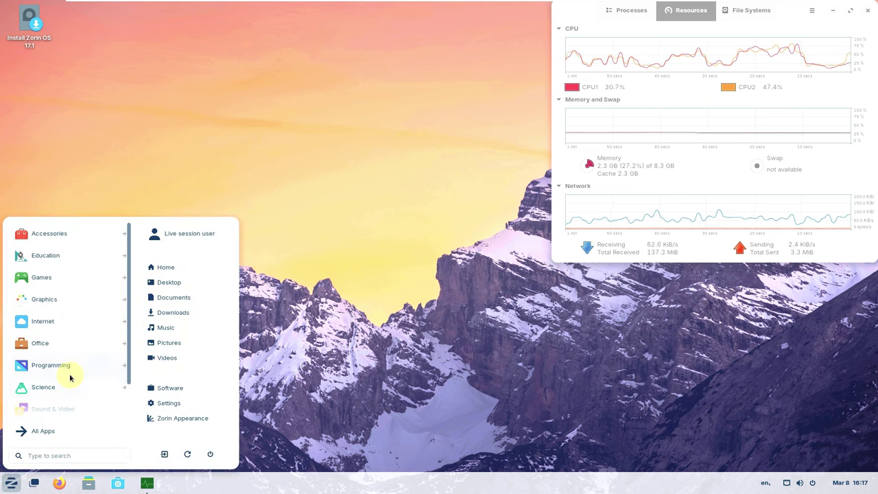
scroll(67, 397, down, 2)
click(63, 409)
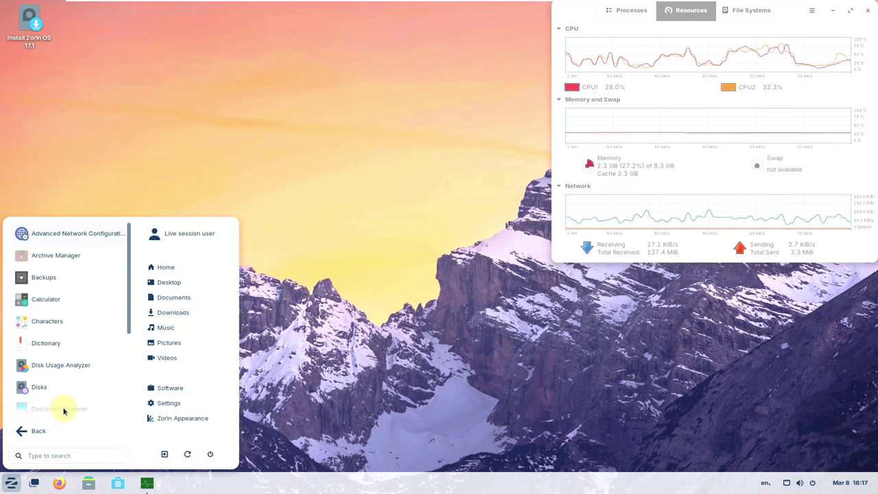
scroll(47, 403, down, 2)
scroll(48, 403, down, 2)
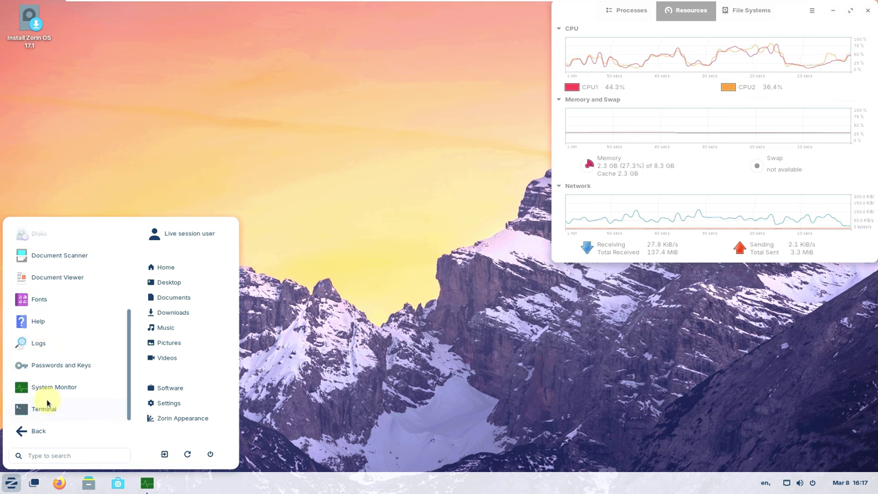
click(47, 401)
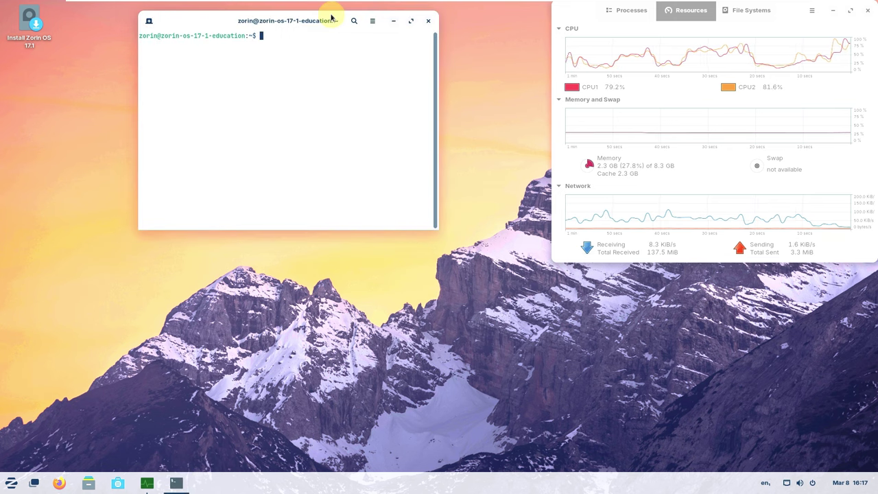
drag(325, 21, 761, 262)
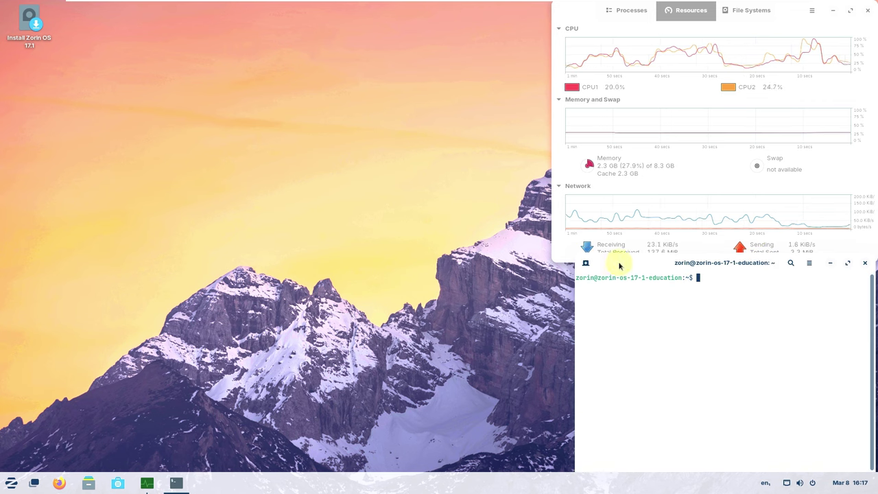
drag(574, 259, 550, 261)
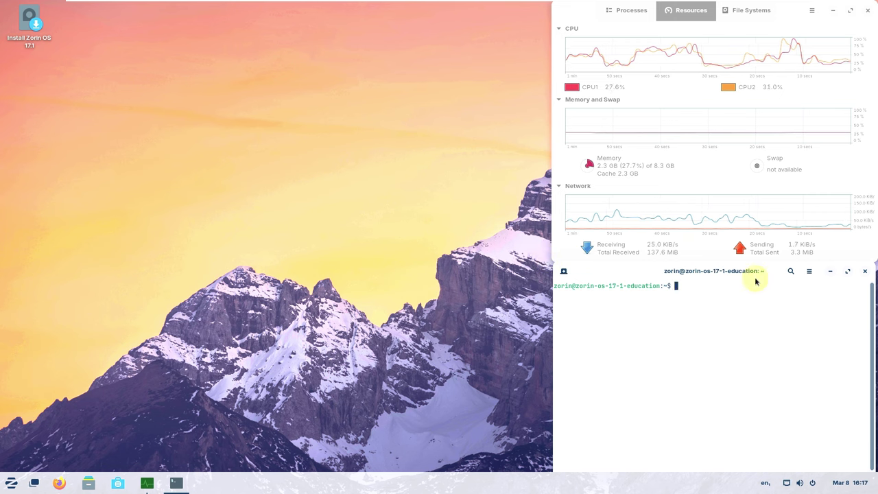
View the terminal emulator's version information and close its About window.
click(807, 271)
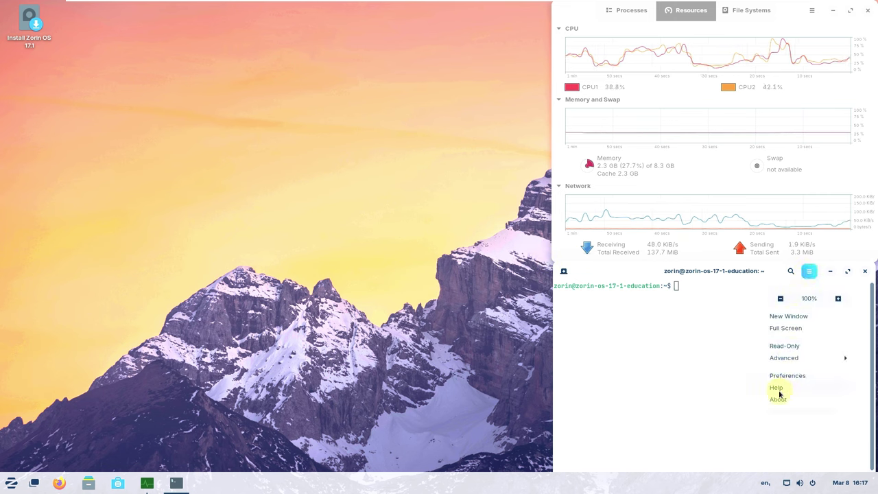
click(778, 399)
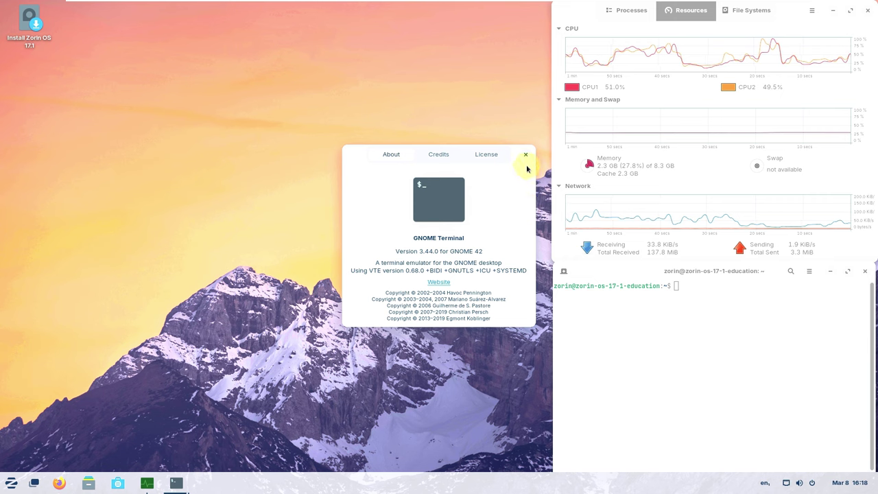
click(526, 156)
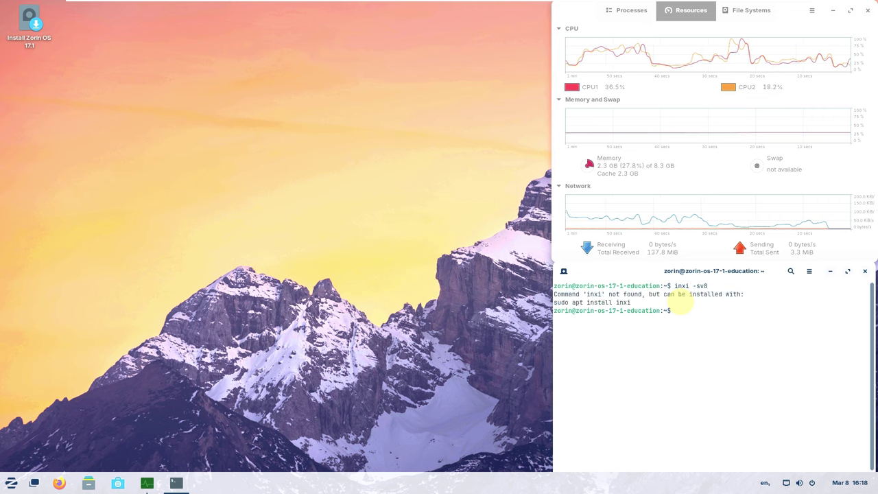
Copy the suggested command "sudo apt install inxi" from the terminal output, paste it at the prompt and run it.
drag(630, 302, 554, 303)
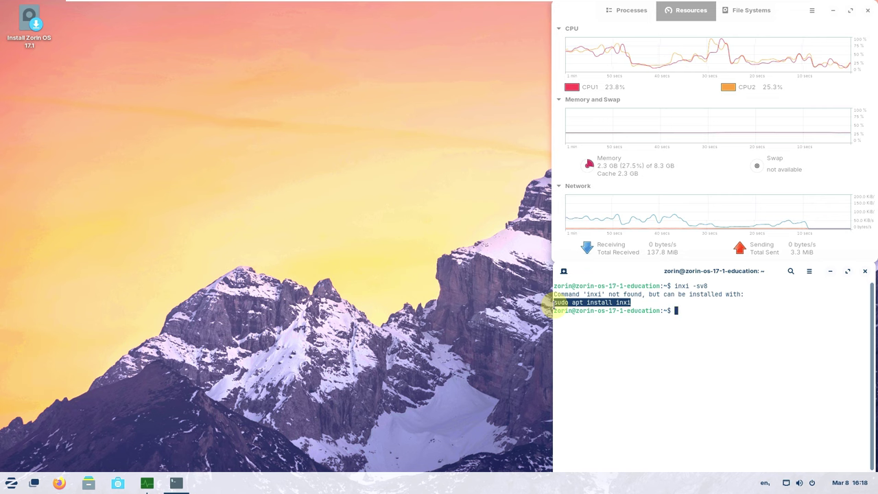
right_click(568, 306)
click(588, 316)
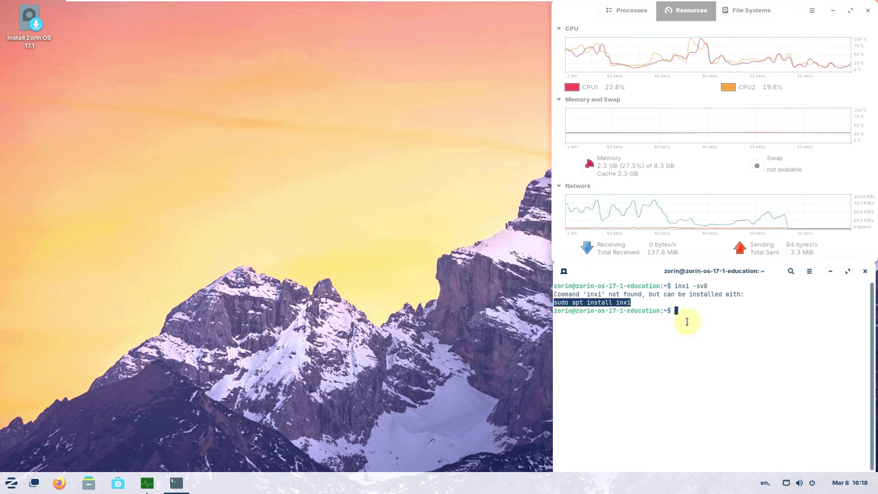
right_click(684, 317)
click(706, 350)
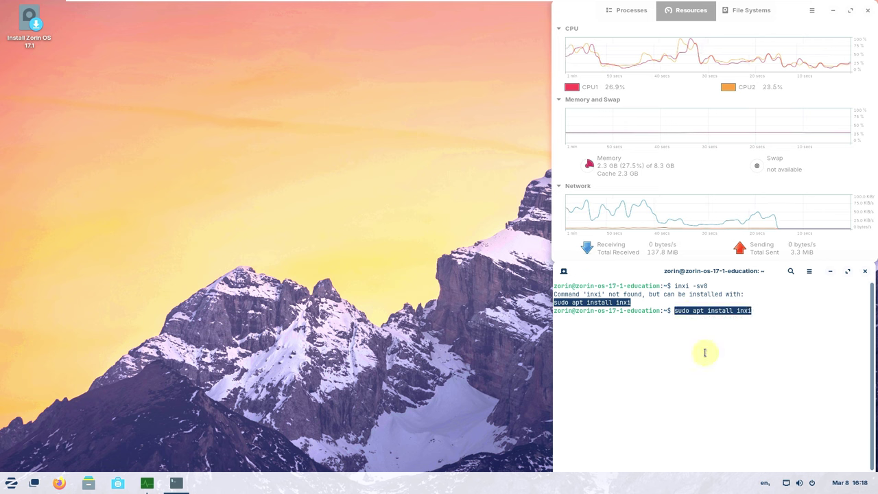
key(Return)
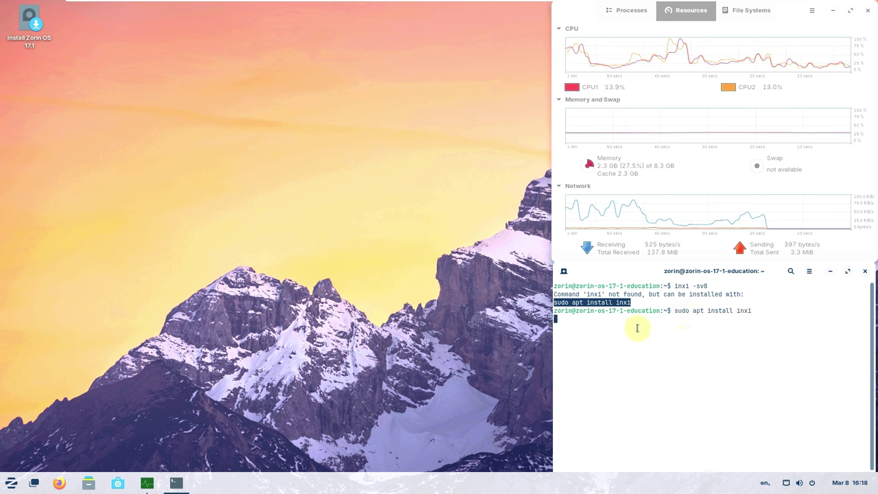
Open the notification list, dismiss the Firefox background activity and software updates notifications, and close the list.
click(849, 483)
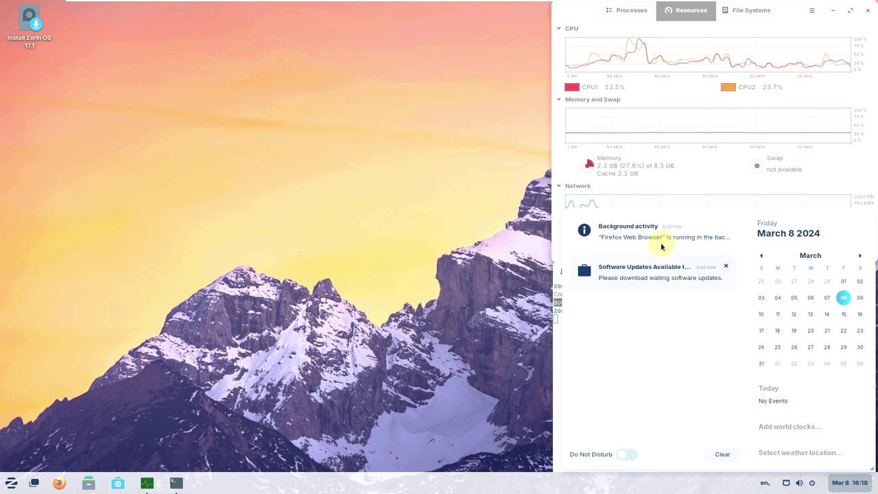
click(725, 226)
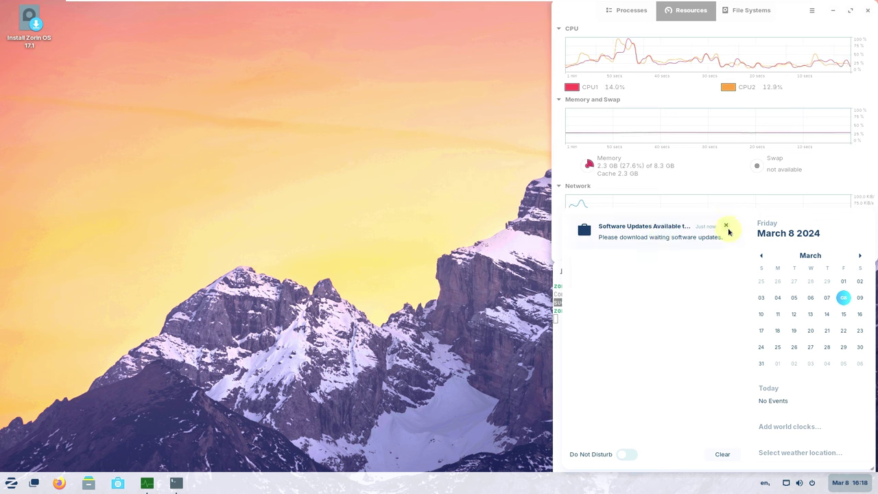
click(725, 225)
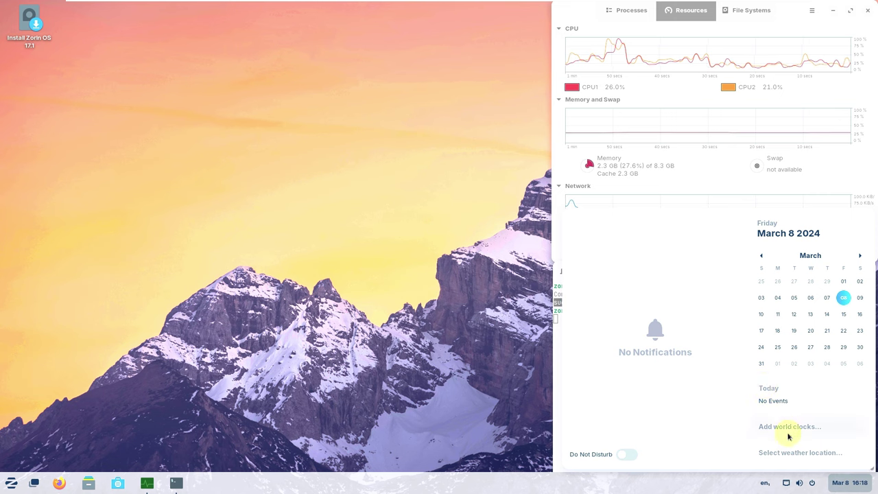
key(Escape)
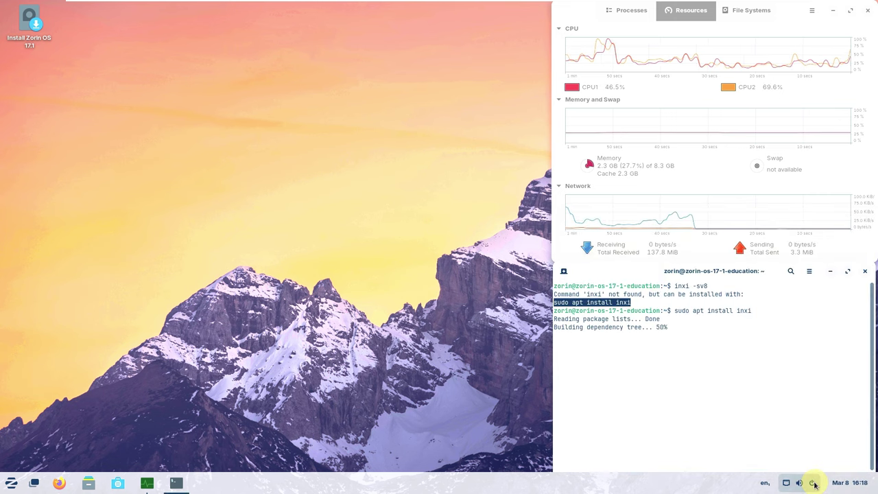
Open the system quick settings and examine the options for the wired network connection.
click(813, 483)
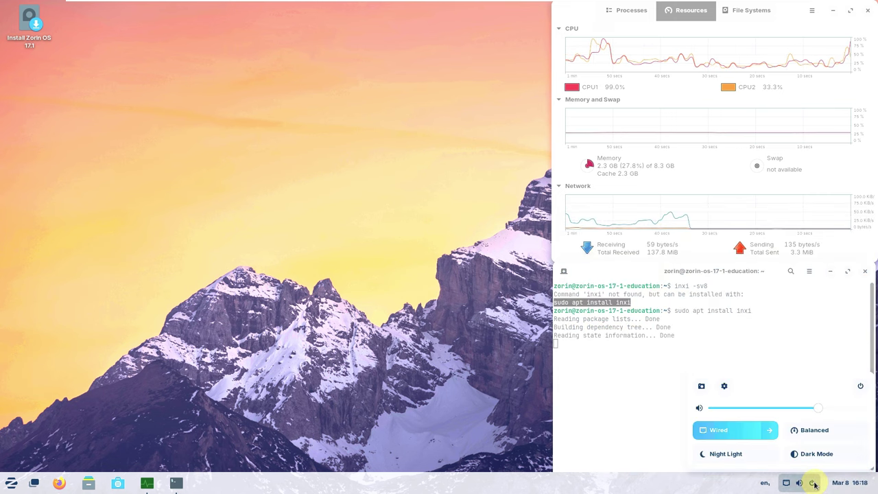
click(770, 430)
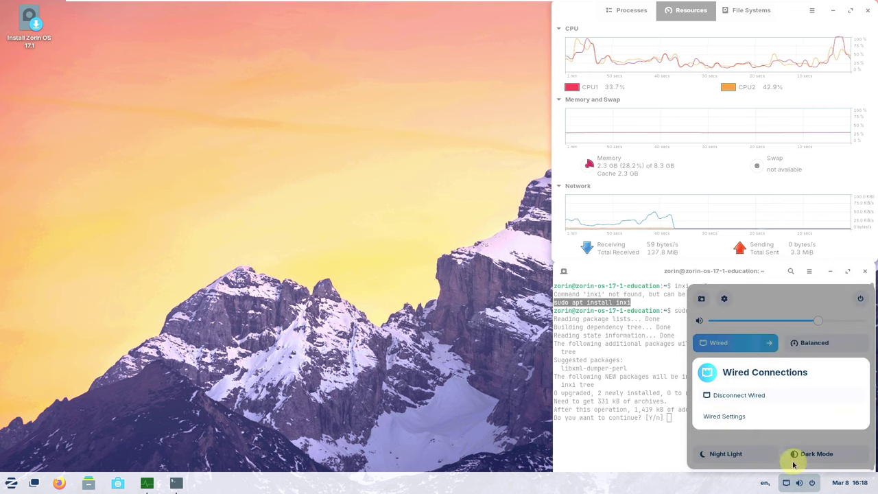
key(Escape)
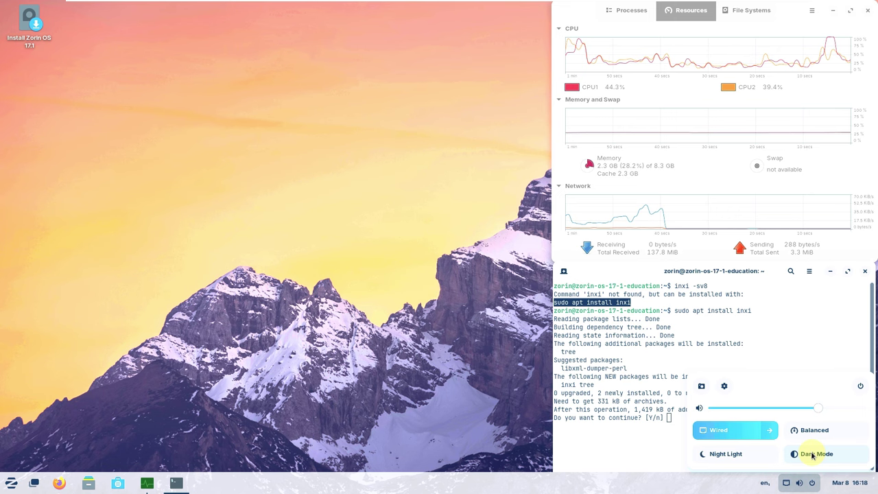
Turn on Dark Mode in the system quick settings and close them.
click(811, 454)
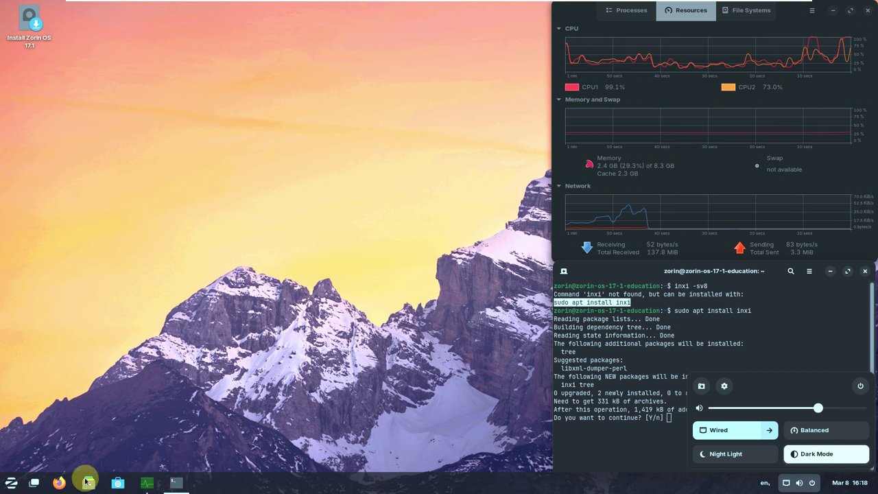
click(447, 163)
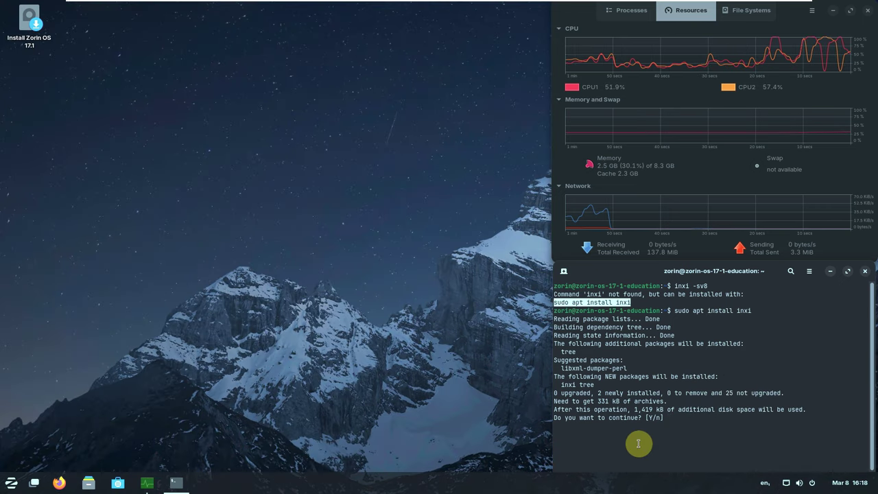
Confirm the inxi package installation in the terminal by answering "y".
click(678, 420)
text(y)
key(Return)
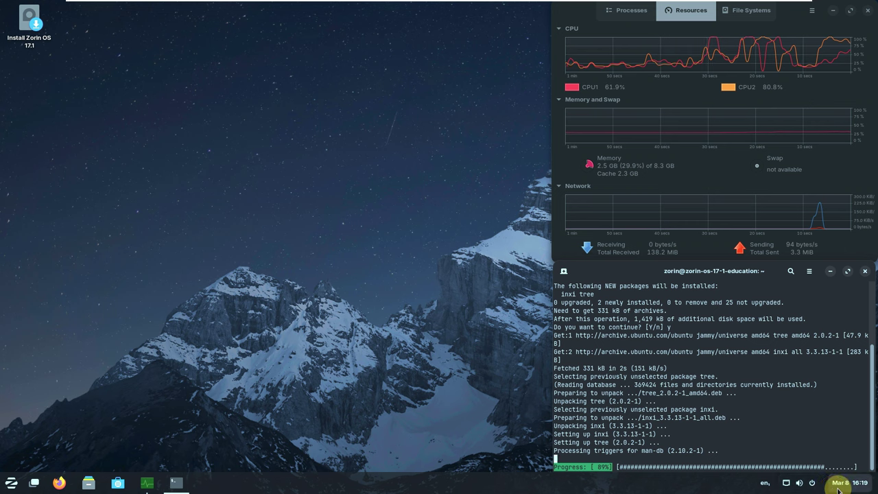
Turn off Dark Mode in the system quick settings and return to the terminal.
click(806, 488)
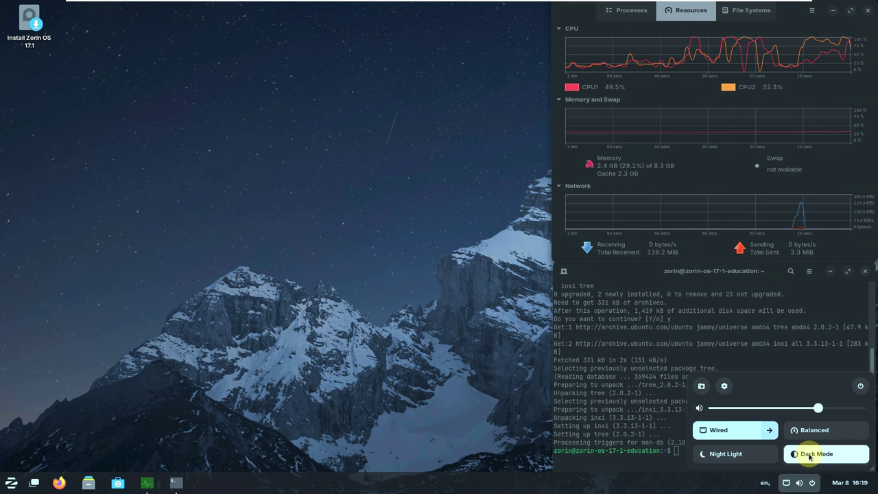
click(809, 455)
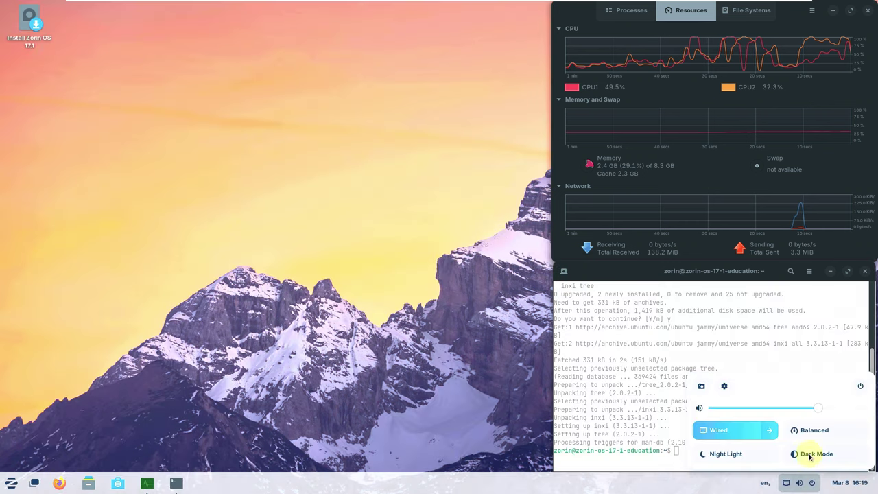
click(649, 449)
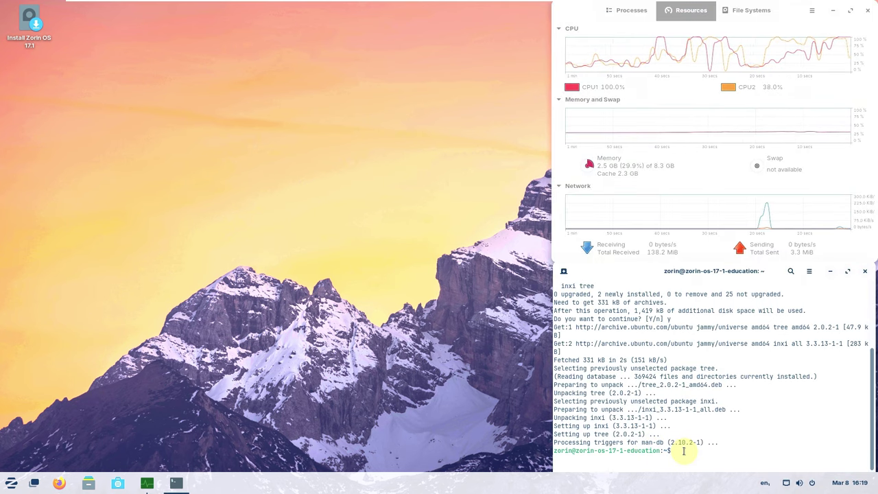
Run neofetch in the terminal, and copy the suggested command "sudo apt install neofetch" to the prompt and run it.
text(neofetch)
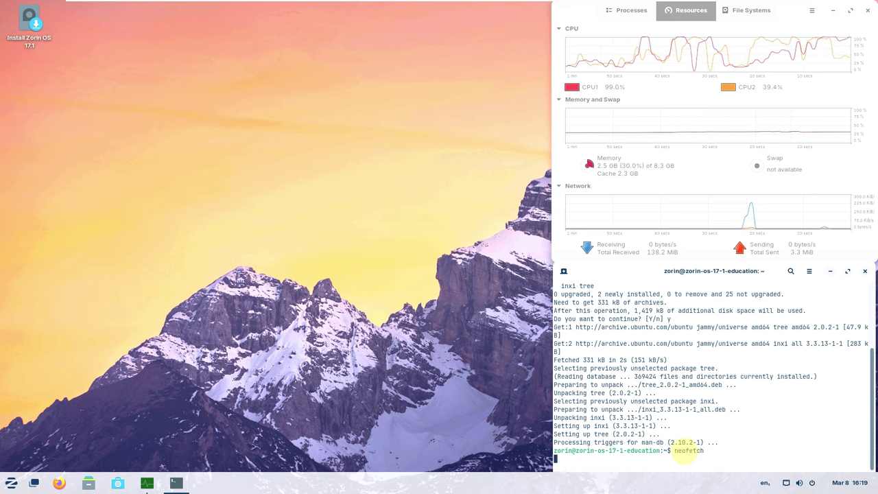
key(Return)
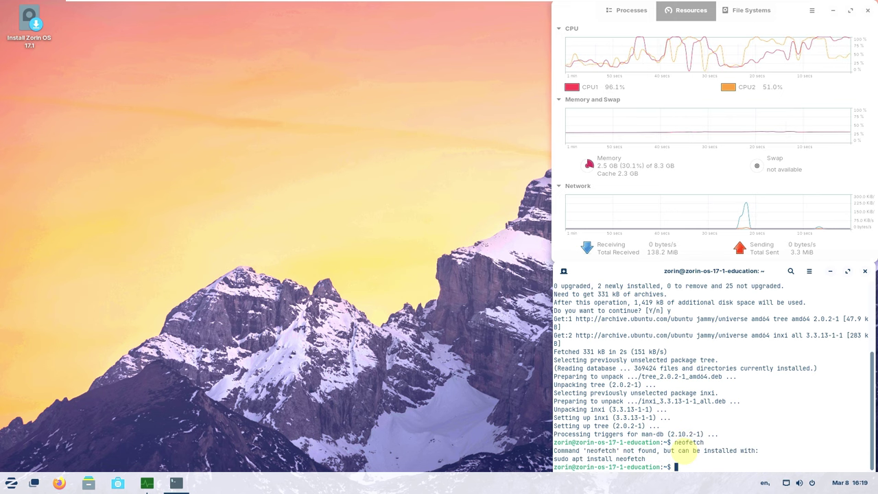
double_click(631, 458)
triple_click(602, 458)
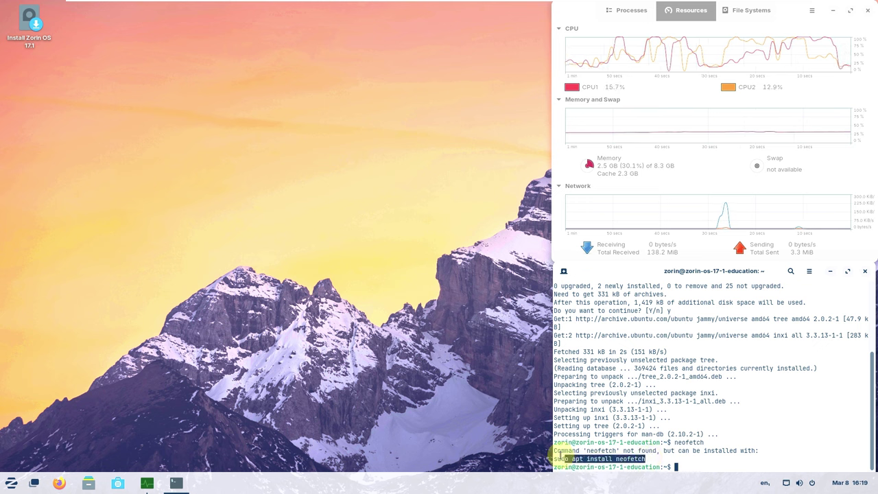
right_click(578, 458)
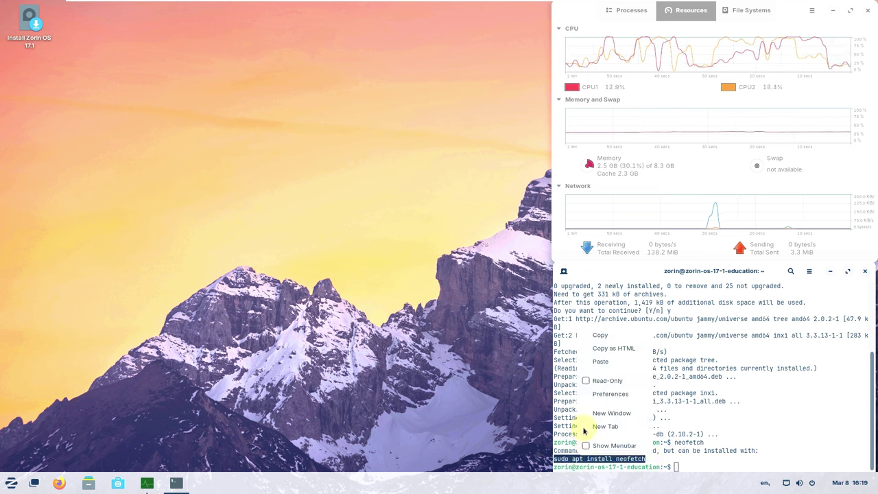
click(600, 345)
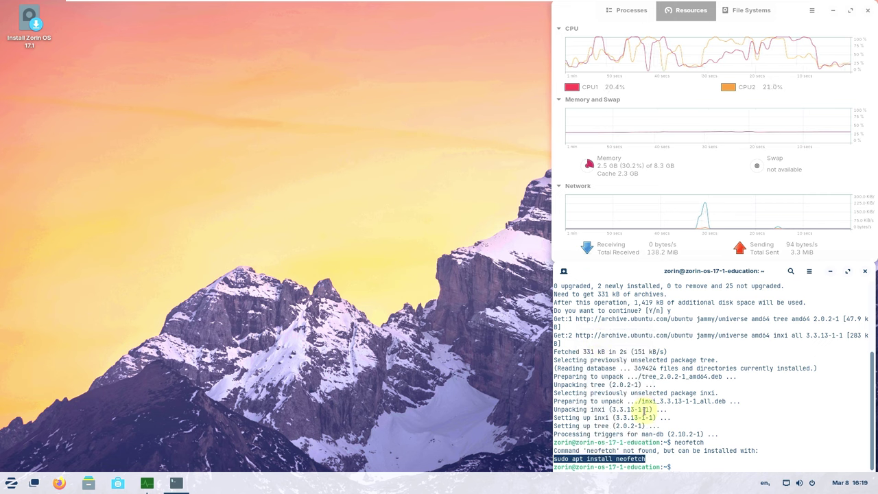
right_click(680, 466)
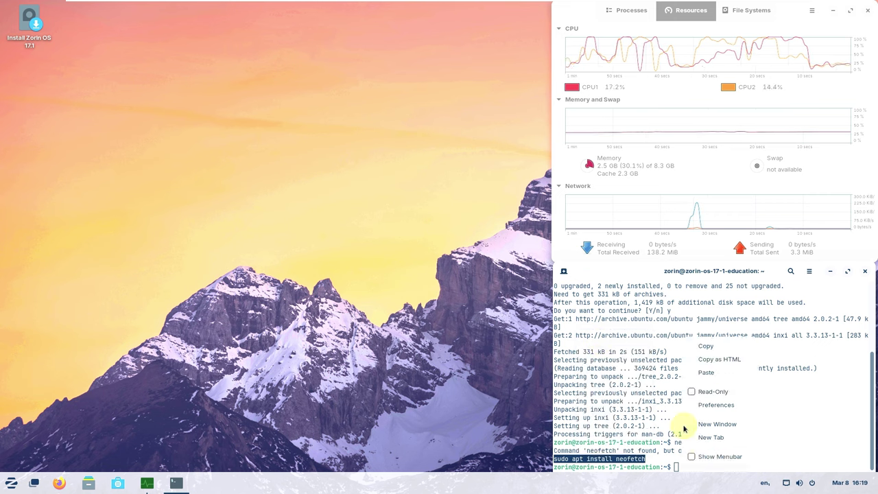
click(706, 371)
key(Return)
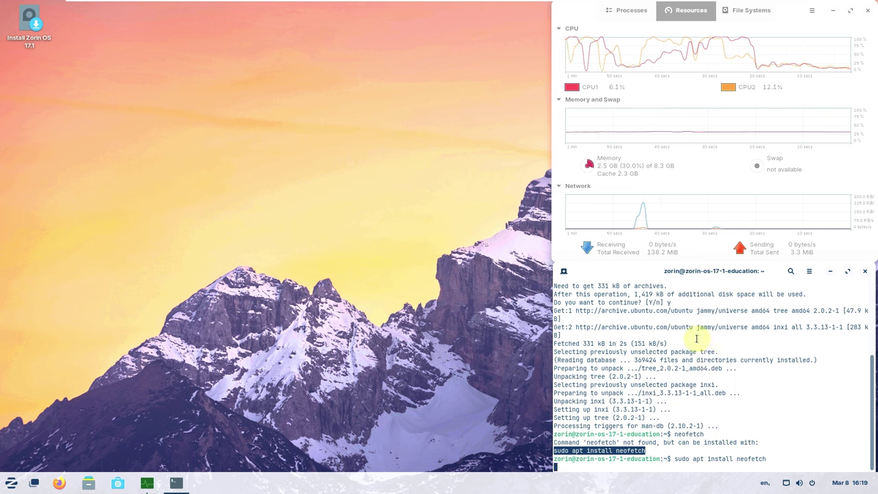
Confirm the neofetch package installation in the terminal by answering "y".
click(50, 488)
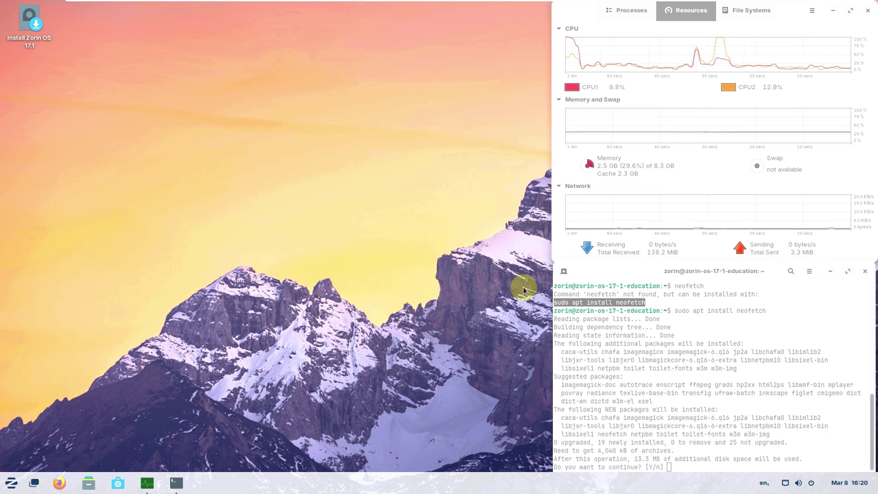
click(691, 424)
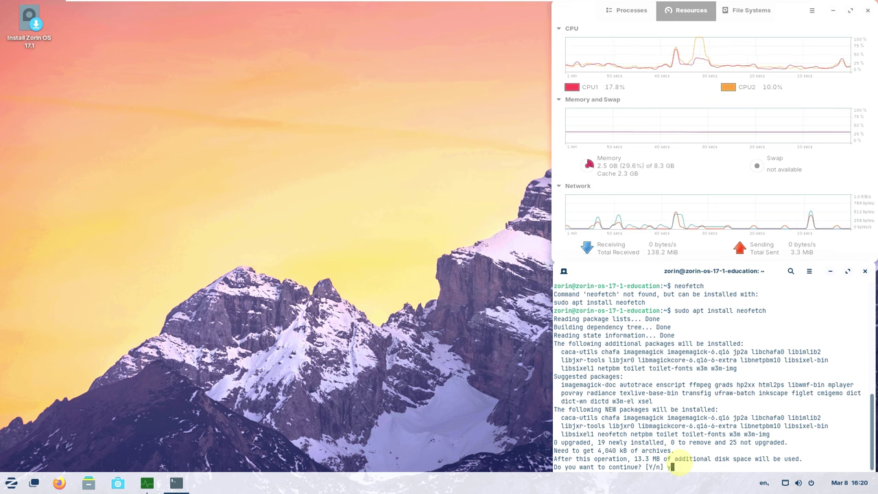
text(y)
key(Return)
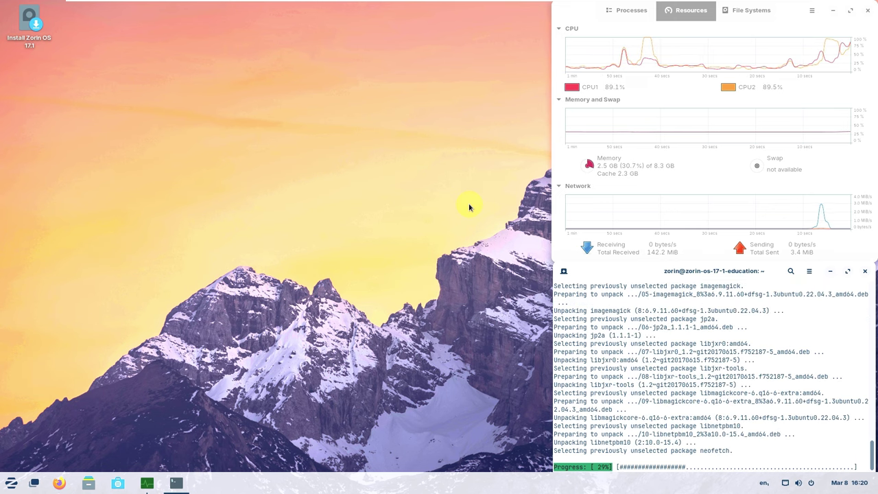
Open the taskbar settings and enable Panel Intellihide and the override of the panel theme background opacity, leaving dynamic background opacity off.
right_click(382, 482)
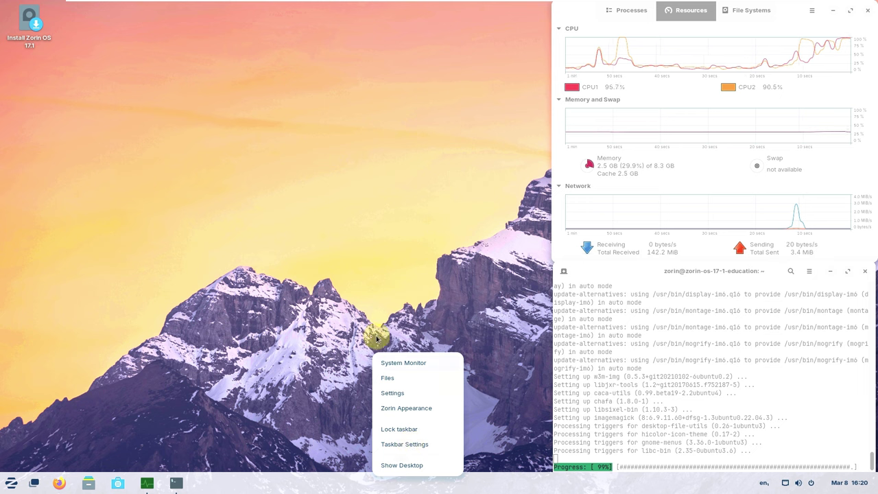
click(406, 444)
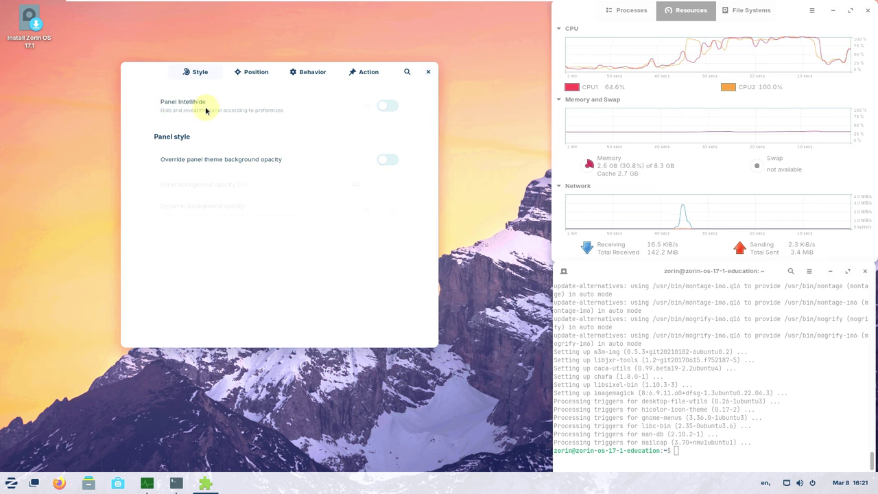
click(382, 111)
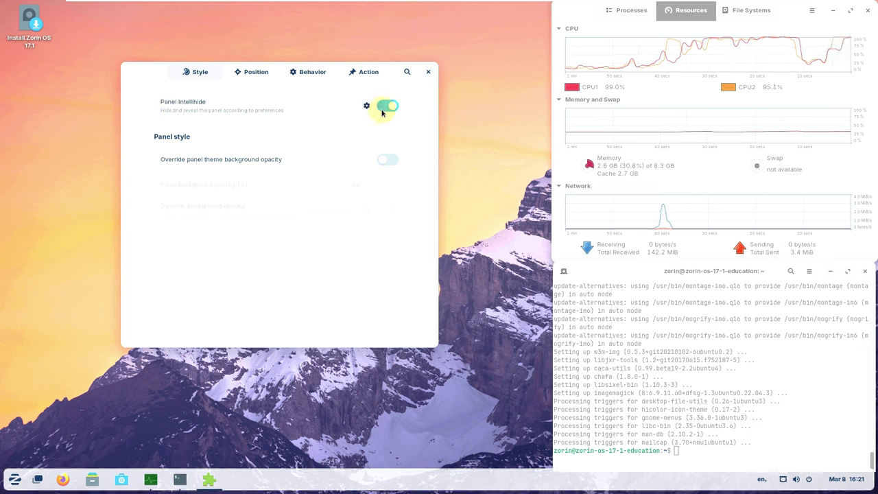
click(388, 162)
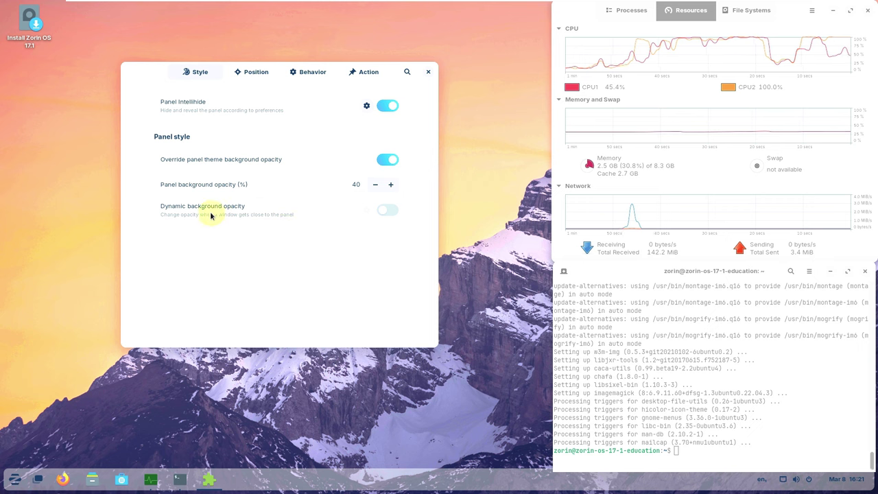
click(385, 210)
click(385, 210)
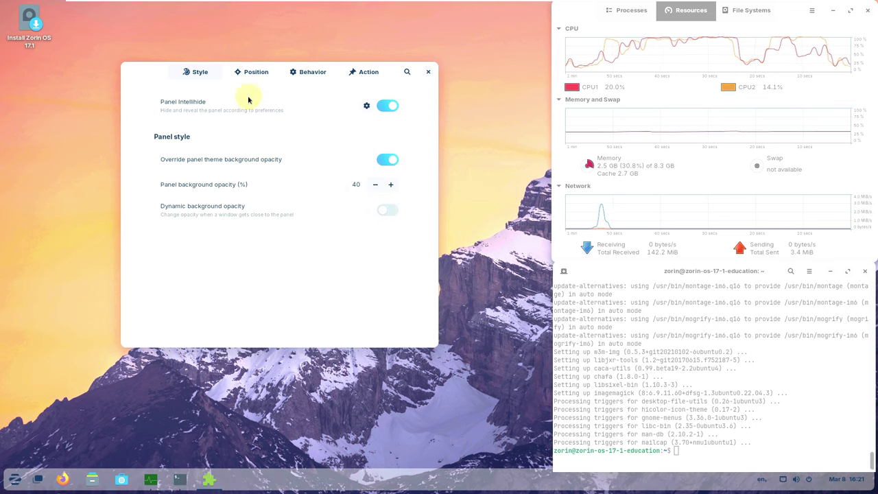
Examine the taskbar's position, behavior, window preview and action settings, and close the settings window.
click(248, 74)
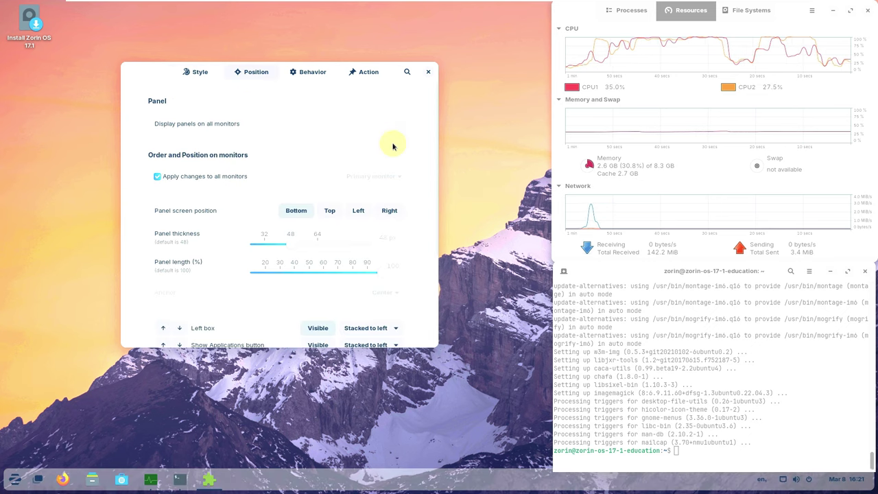
drag(435, 185, 427, 169)
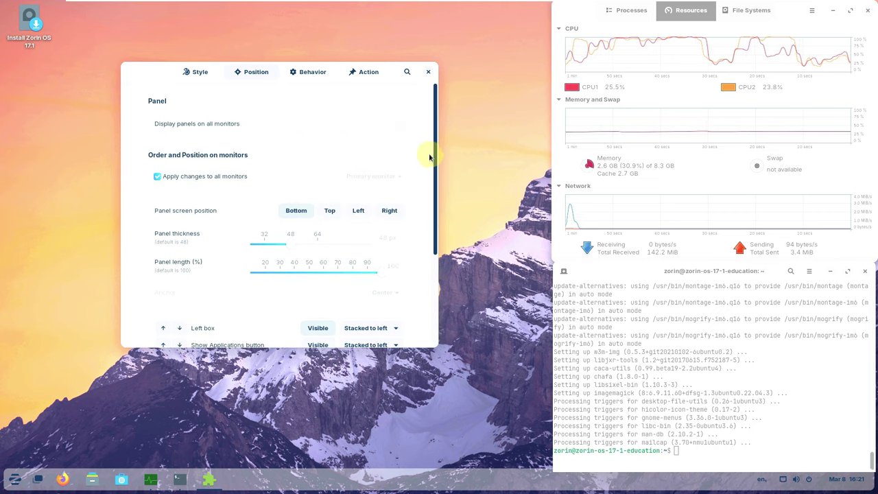
click(307, 73)
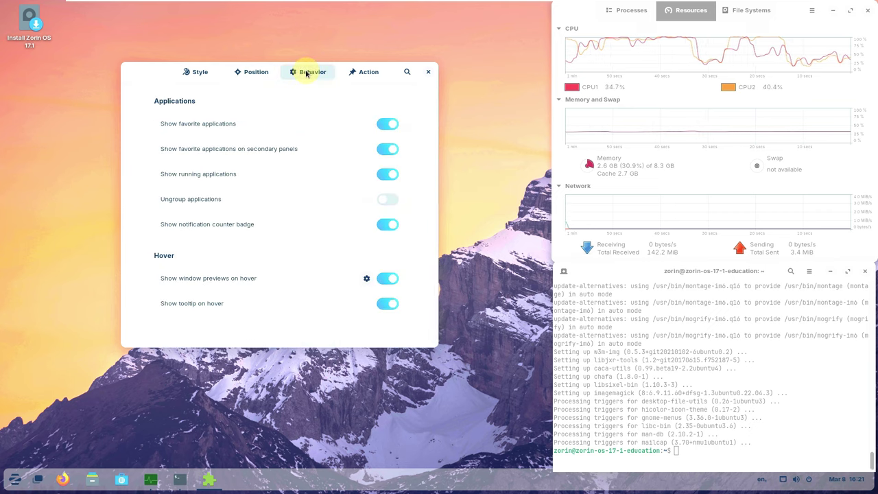
click(366, 279)
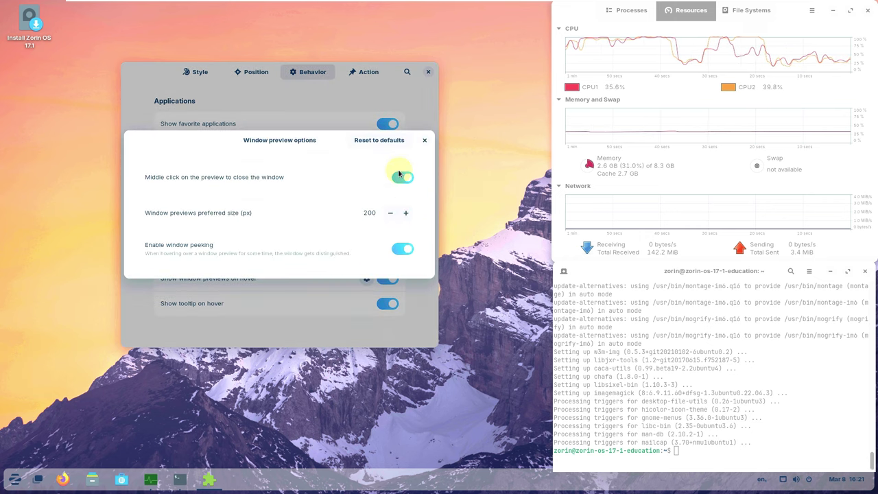
click(427, 141)
click(370, 77)
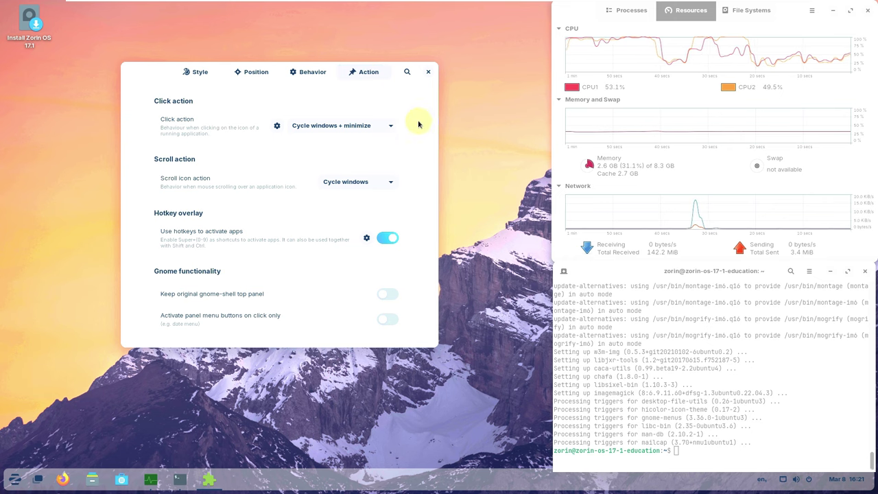
click(427, 73)
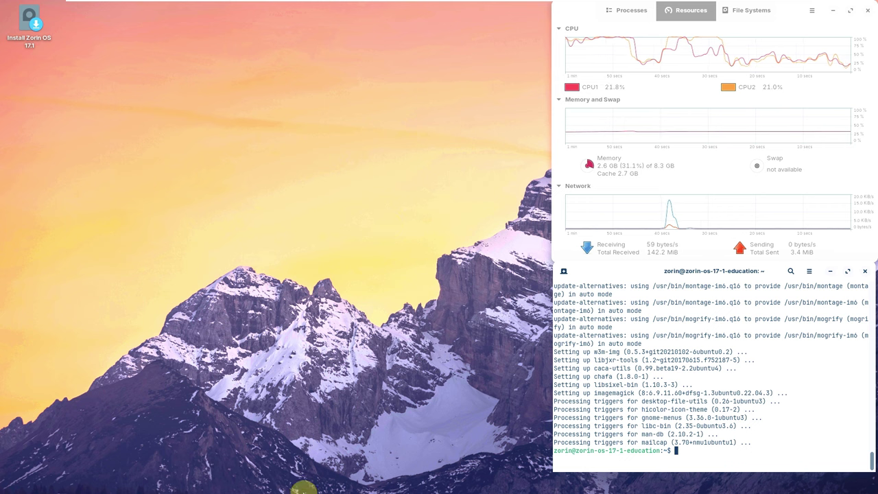
Reveal the auto-hidden taskbar, view the Zorin applications menu and close it.
mouse_move(304, 490)
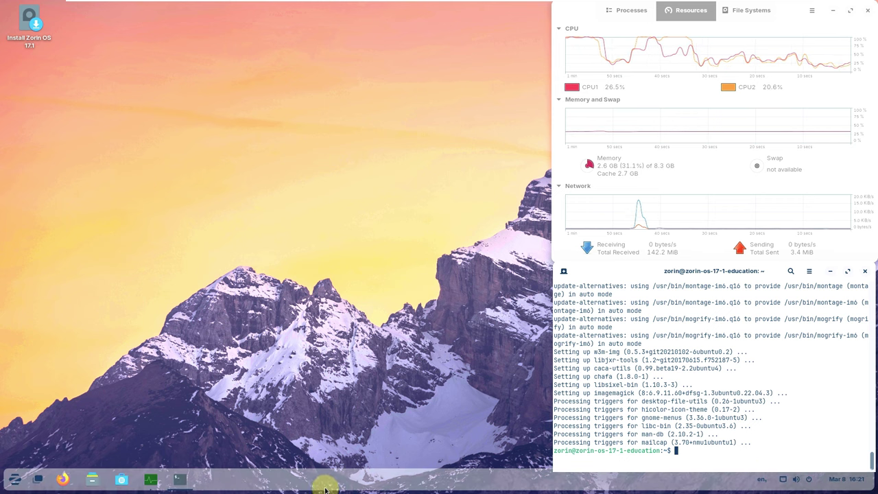
click(20, 480)
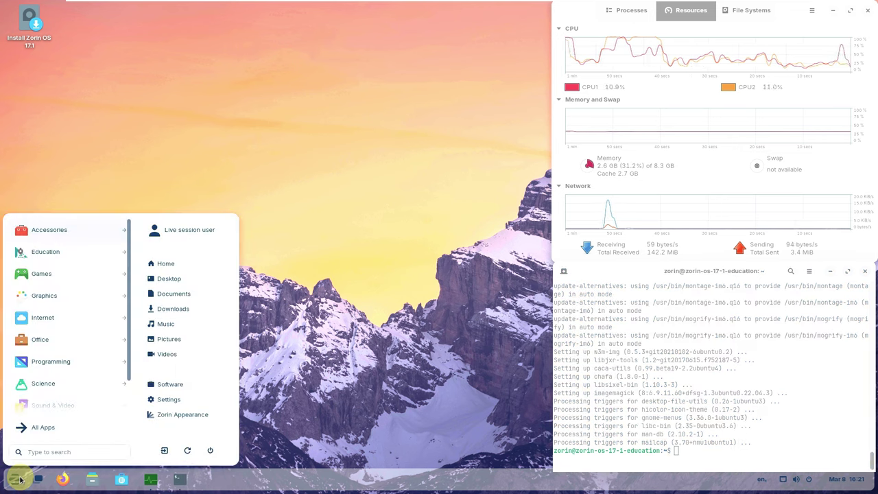
click(596, 260)
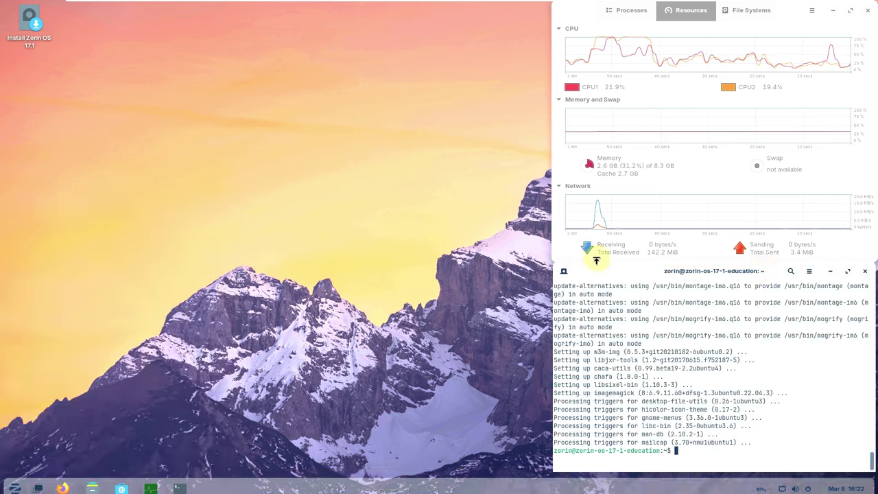
Move the terminal window to the desktop's upper-left corner and enlarge it to fill the space beside System Monitor.
drag(700, 271, 155, 11)
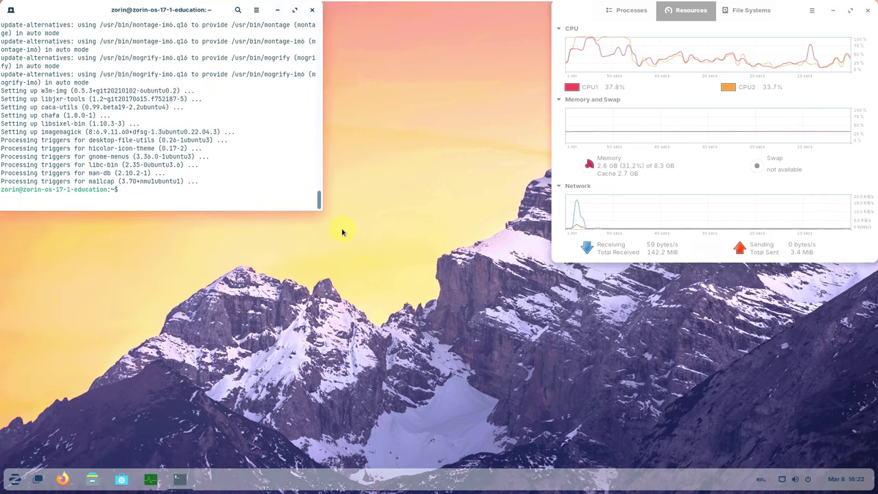
drag(320, 206, 548, 458)
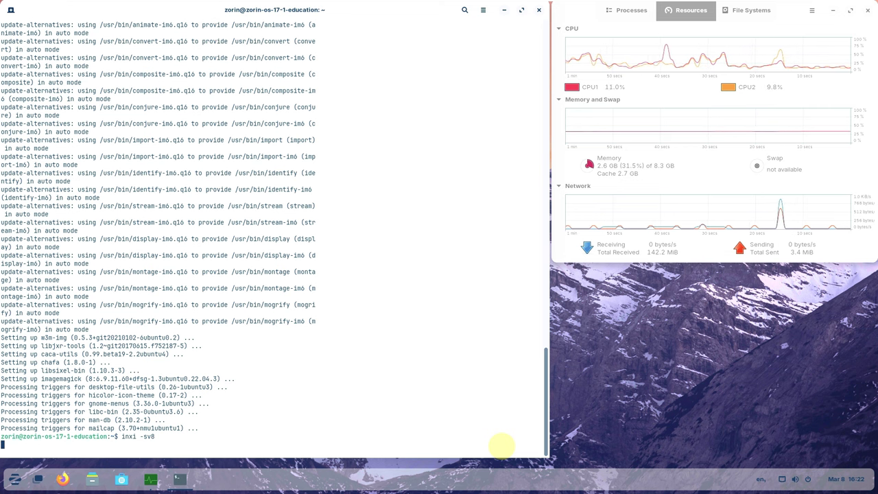
Run "inxi -sv8" in the terminal and look back through the earlier output to the beginning.
key(Return)
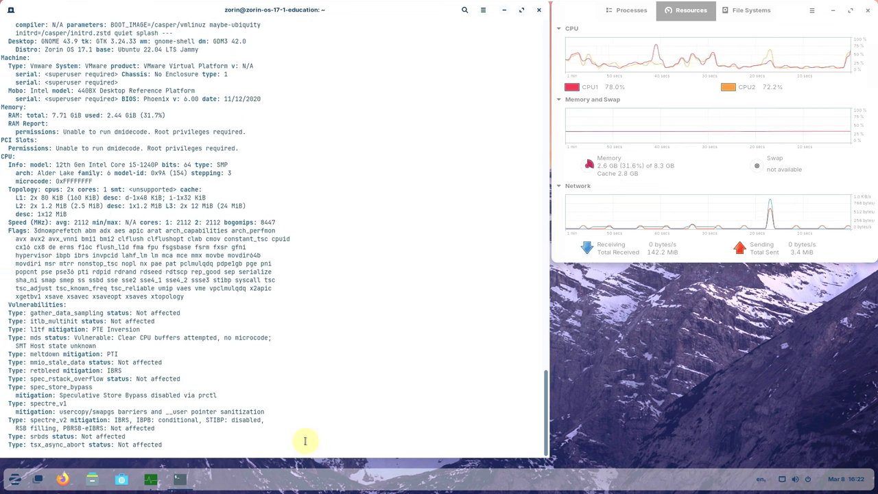
scroll(370, 322, up, 20)
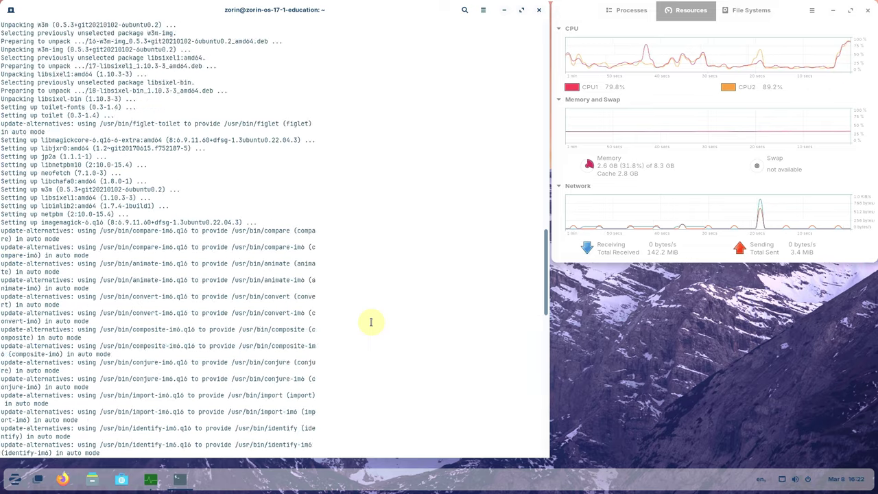
scroll(370, 322, up, 20)
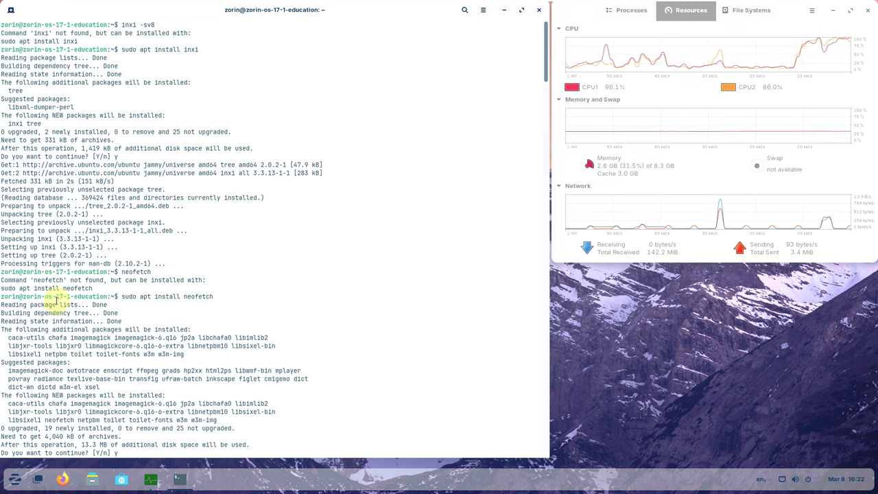
Examine the inxi -sv8 report from the System section through CPU, Graphics, Network and Repos to Processes and Info.
key(Return)
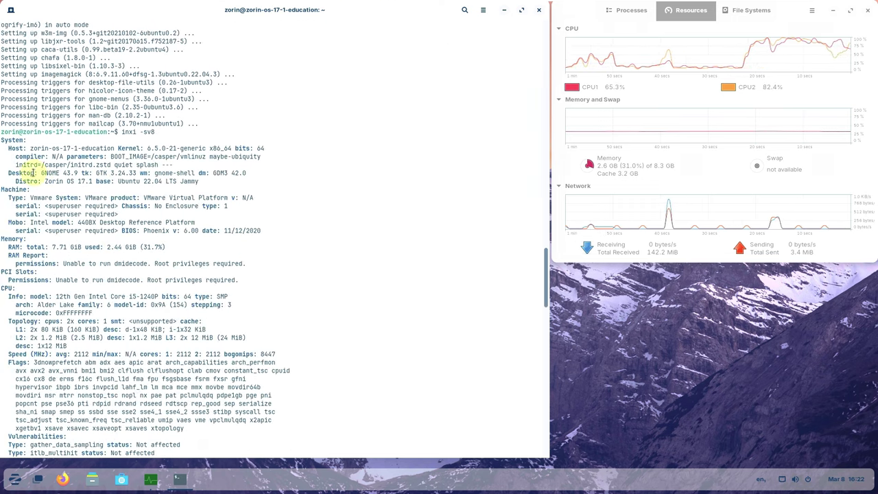
drag(3, 140, 325, 429)
scroll(419, 127, down, 6)
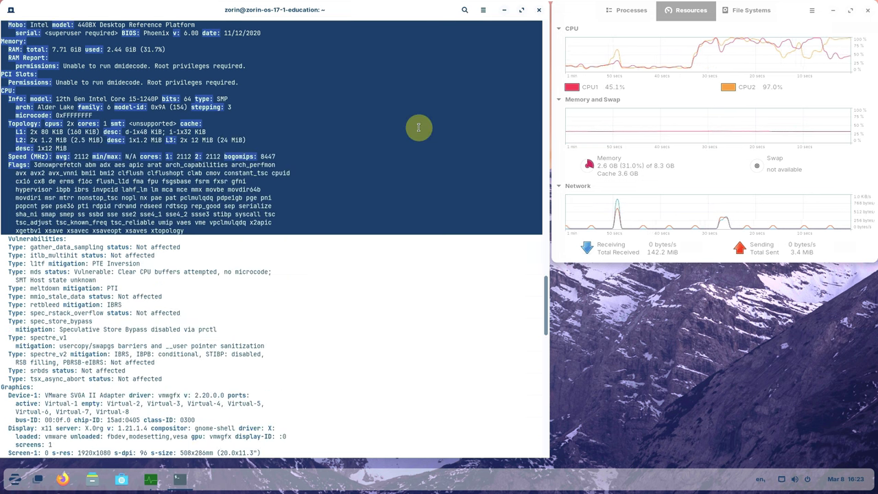
scroll(418, 128, down, 3)
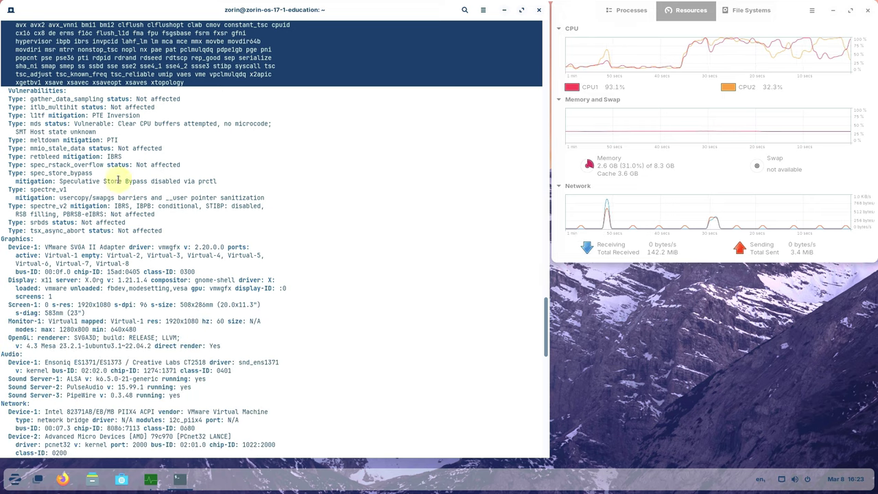
scroll(38, 231, down, 6)
drag(2, 92, 320, 376)
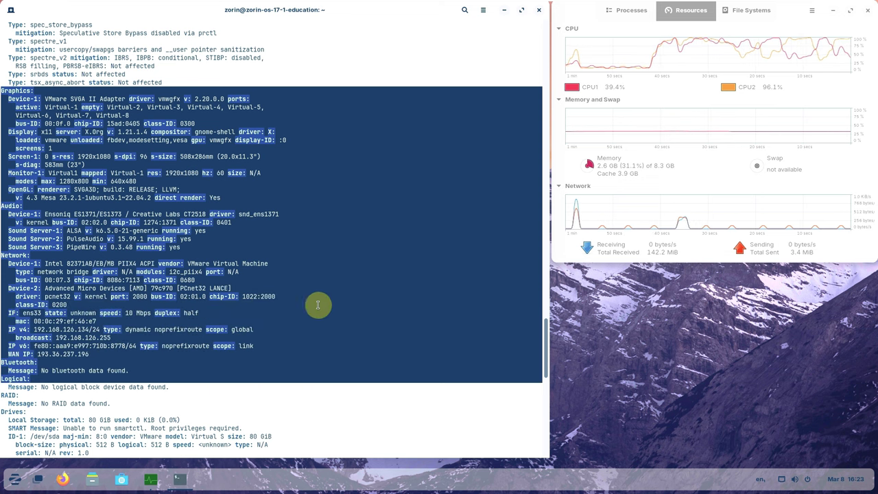
scroll(313, 249, down, 6)
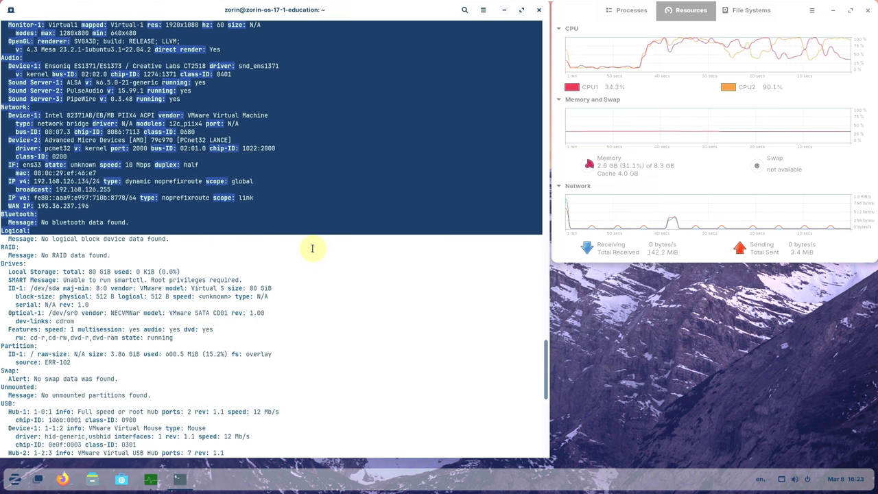
scroll(312, 249, down, 12)
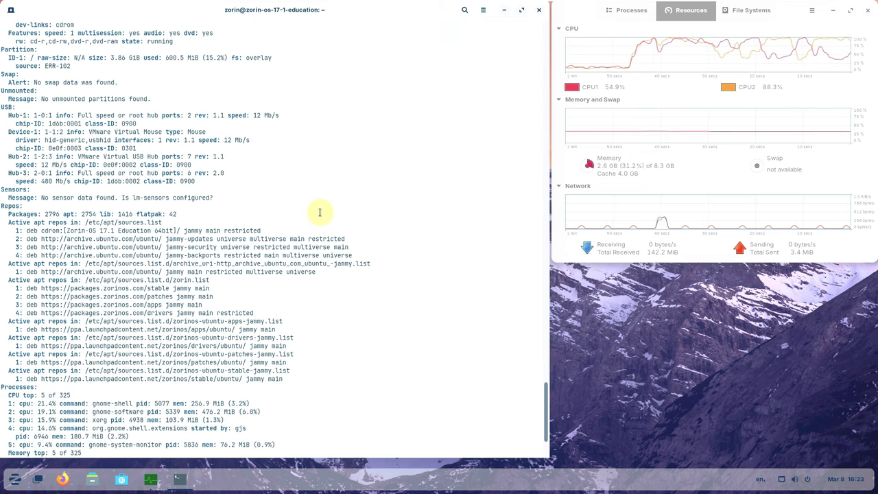
scroll(320, 212, down, 4)
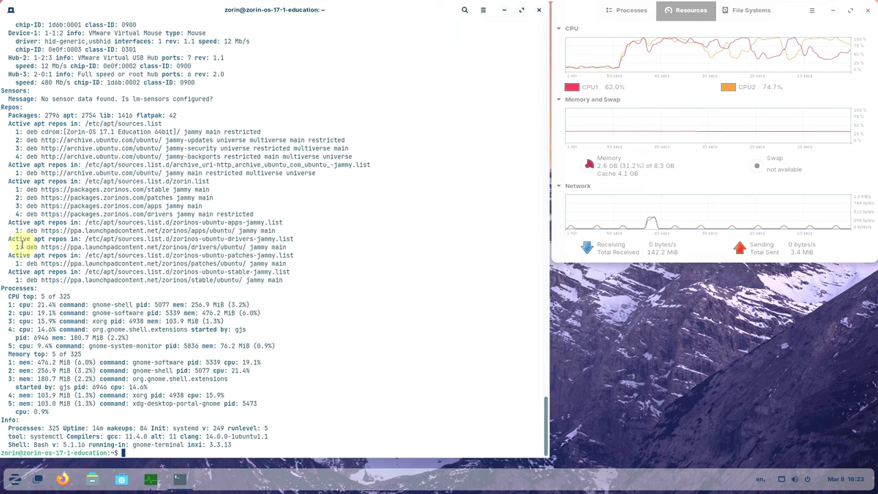
drag(2, 288, 251, 442)
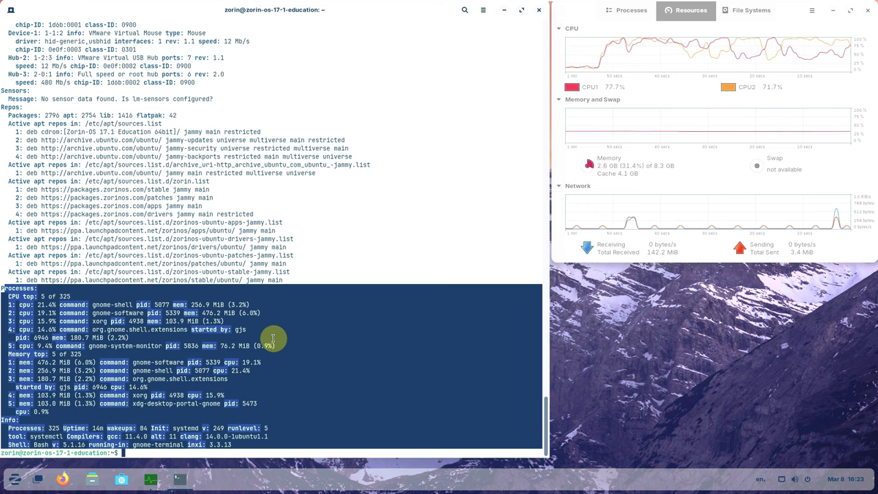
click(194, 450)
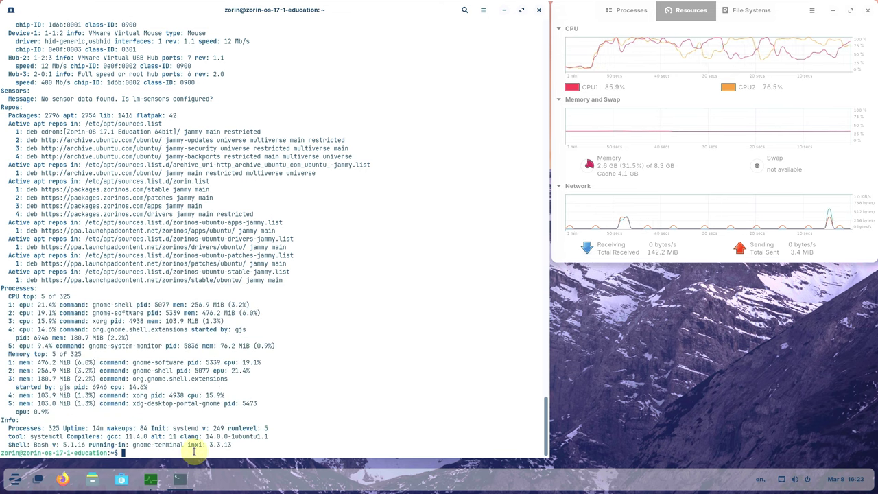
Run "neofetch" in the terminal to display the system summary.
text(neofe)
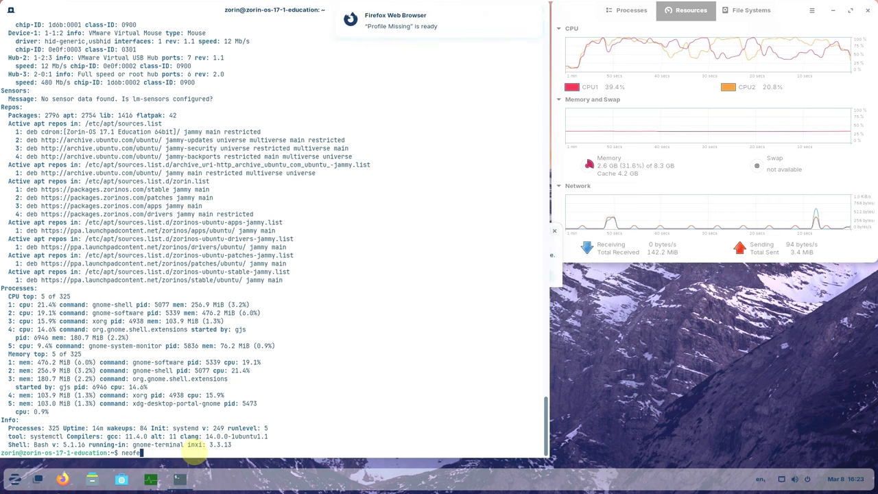
text(tch)
key(Return)
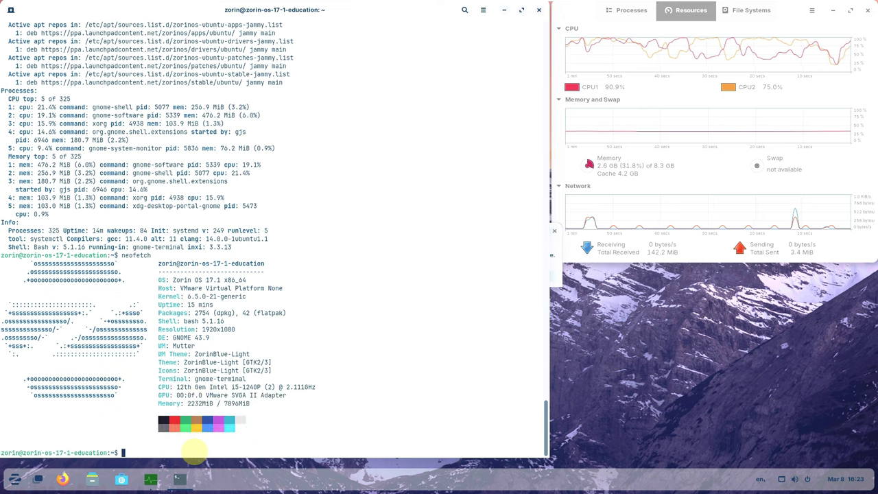
Show the basic system report with "inxi -b" and the short summary with plain "inxi".
text(inxi)
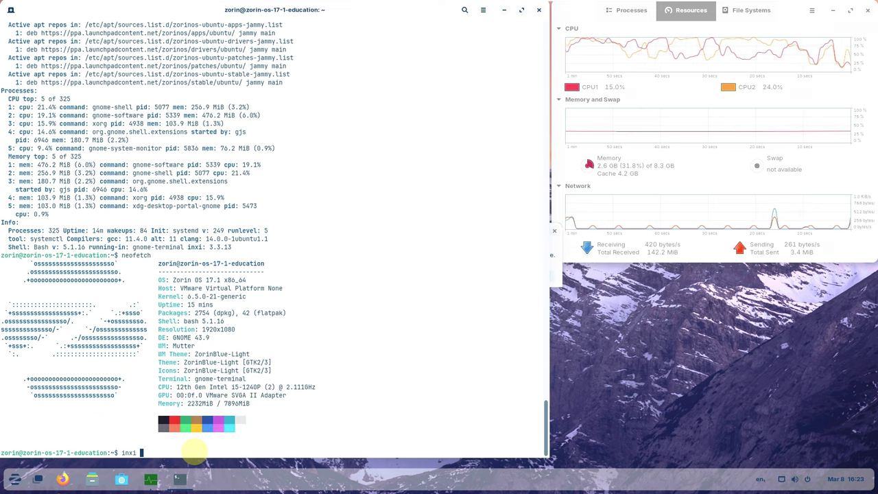
text( -b)
key(Return)
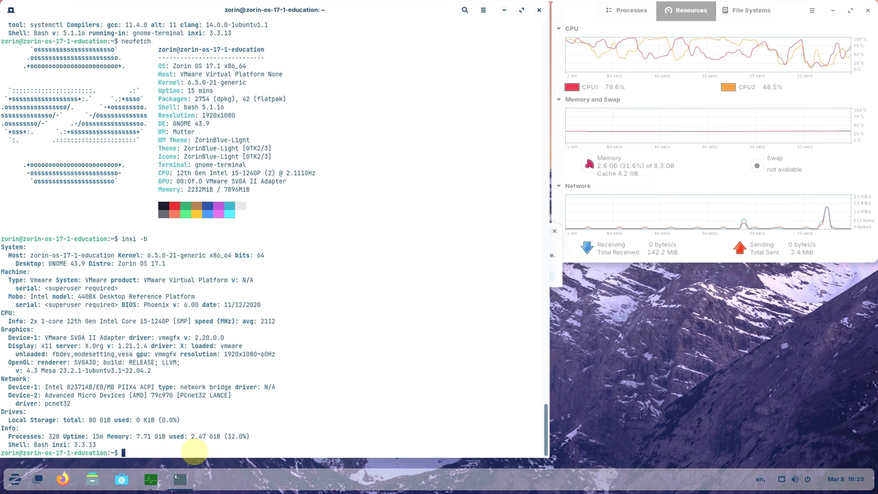
text(inxi)
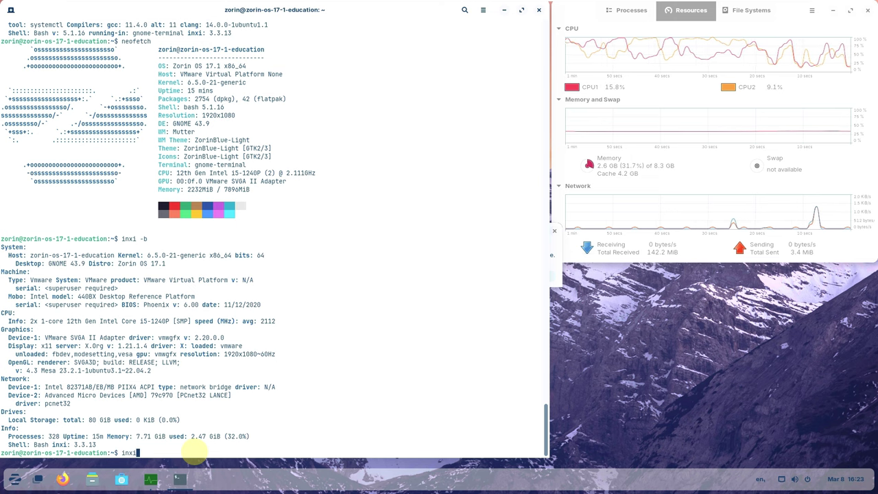
key(Return)
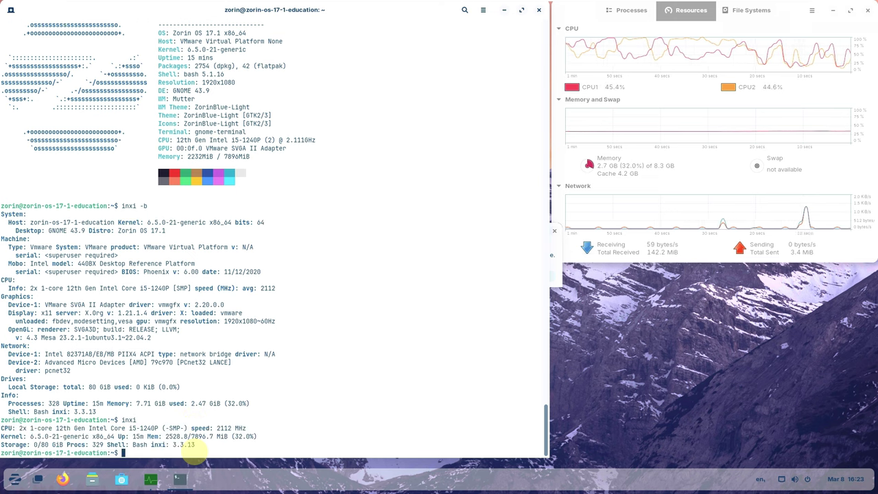
Show the full system report with "inxi -F" and the graphics details with "inxi -G".
text(inxi )
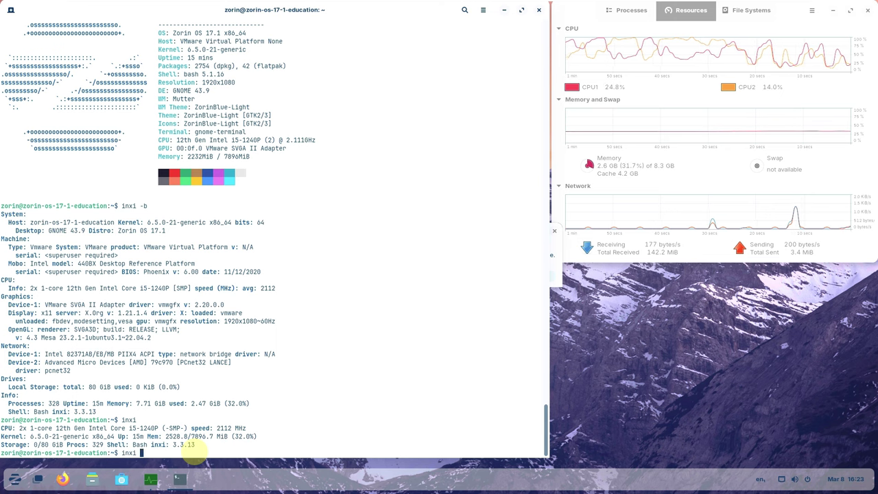
text(-F)
key(Return)
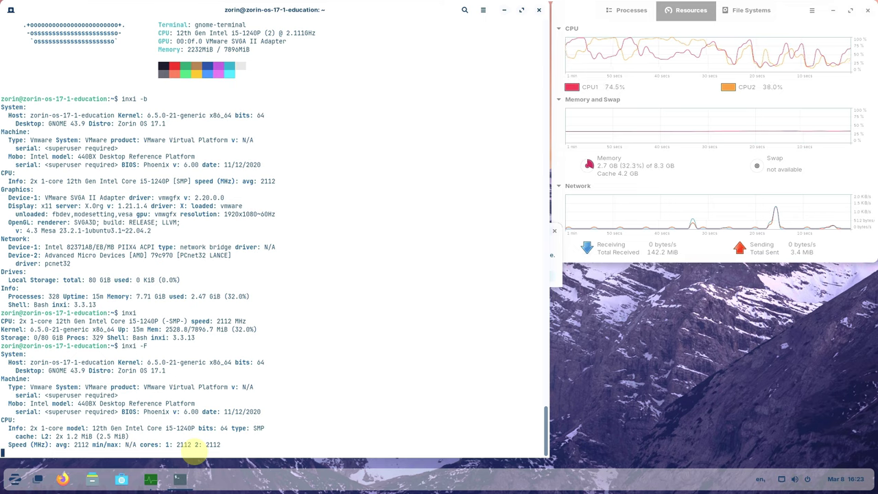
text(inxi -G)
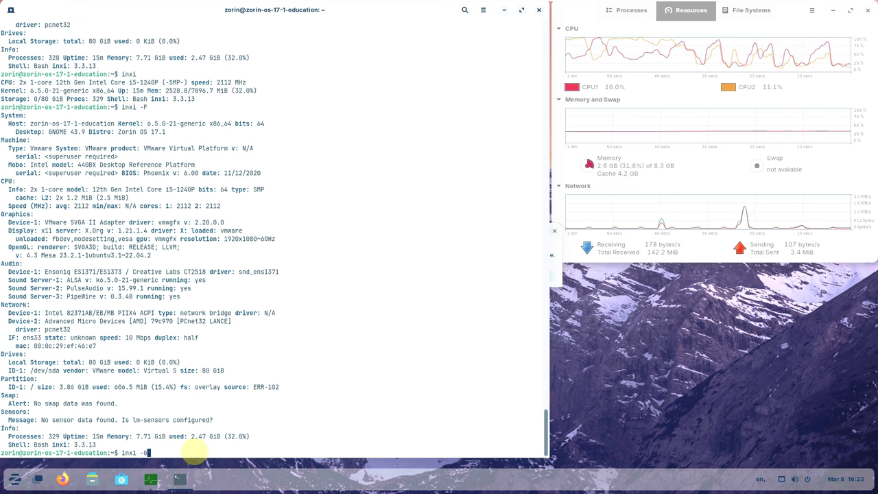
key(Return)
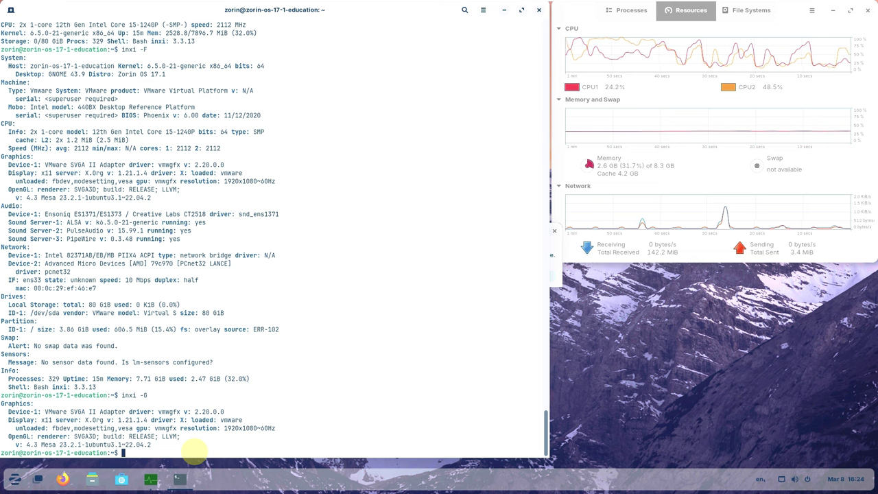
Print the distribution's release identification with "cat /etc/issue".
text(cat )
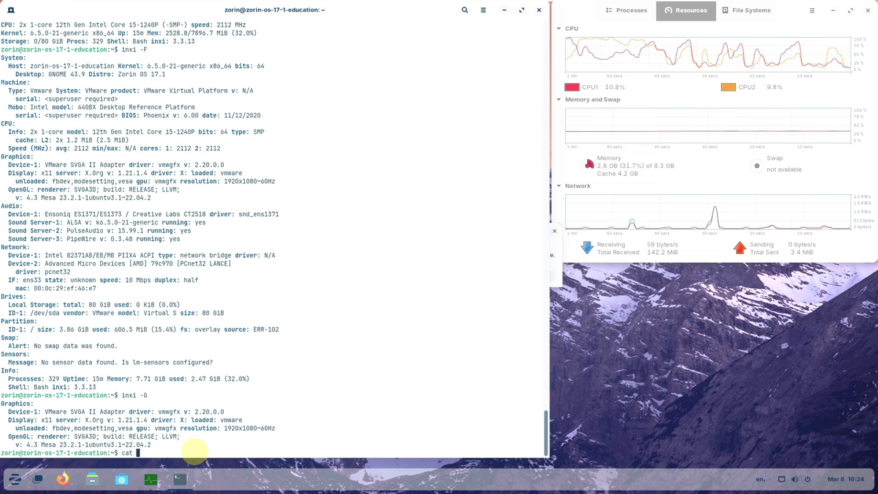
text(/etc/issue)
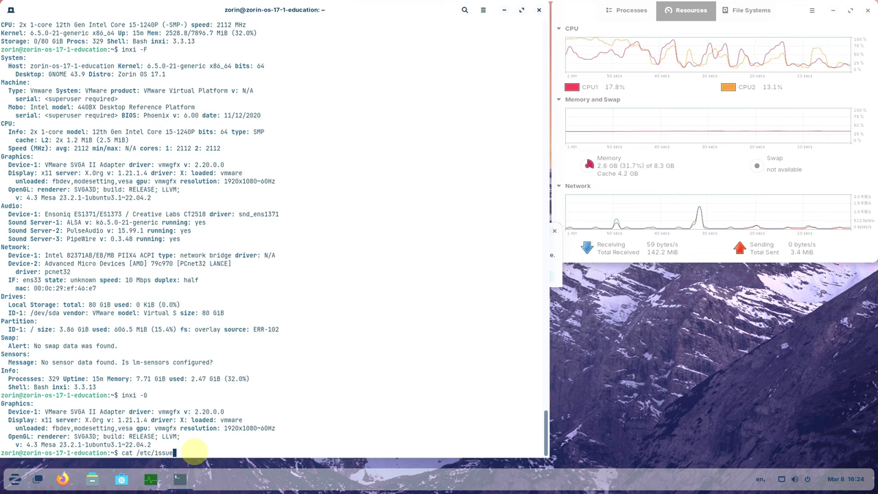
key(Return)
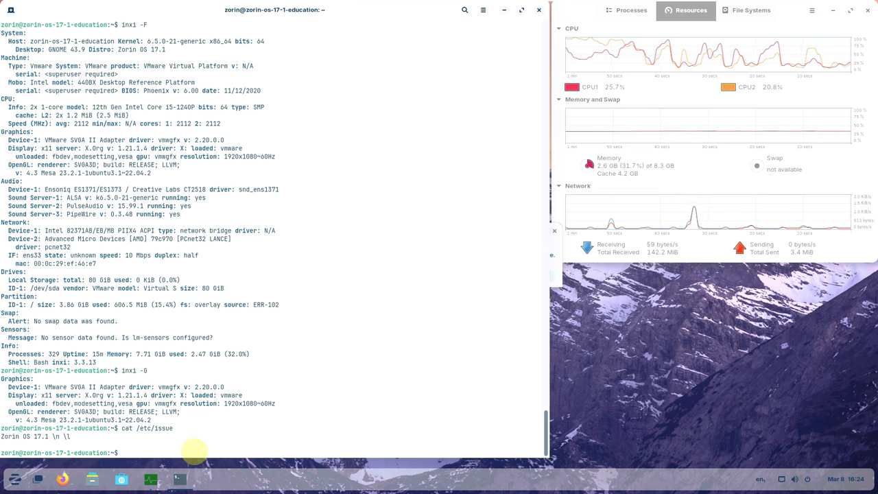
Install the htop package with "sudo apt install htop".
text(sudo ap)
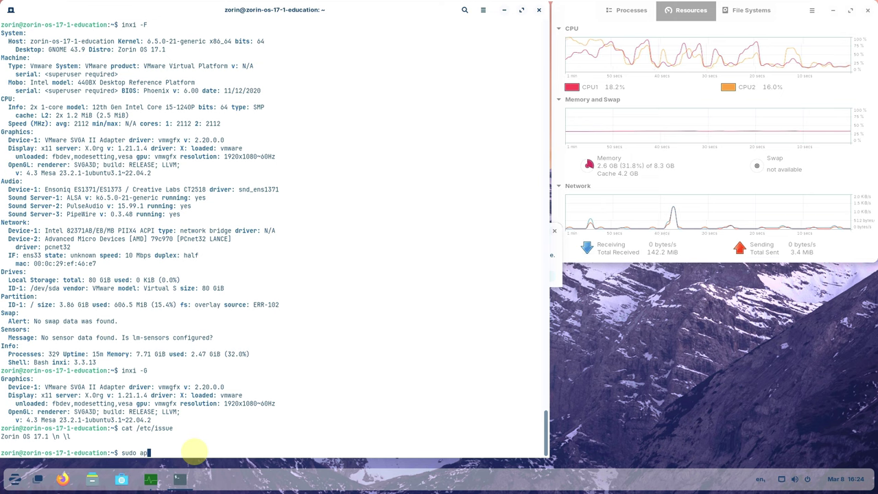
text(t insta)
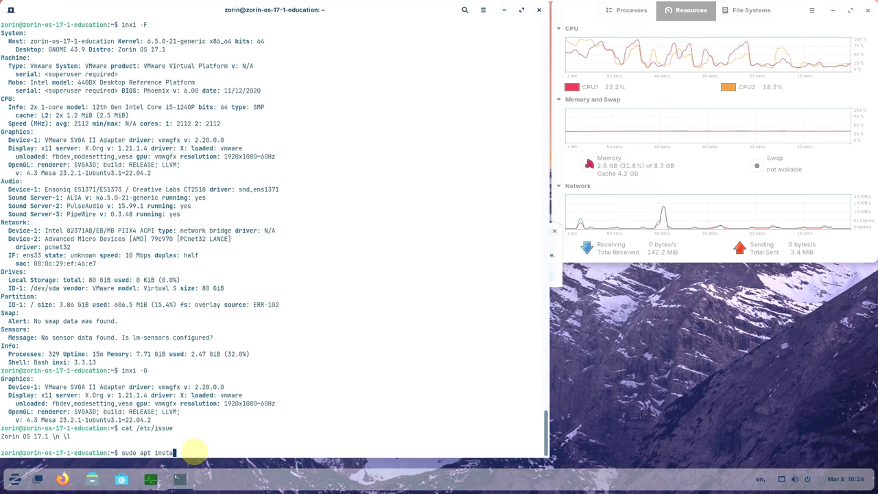
text(ll htop)
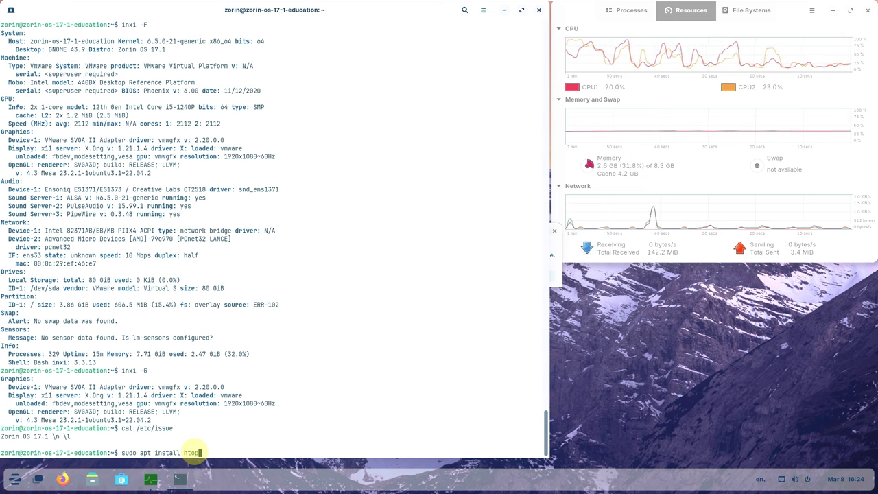
key(Return)
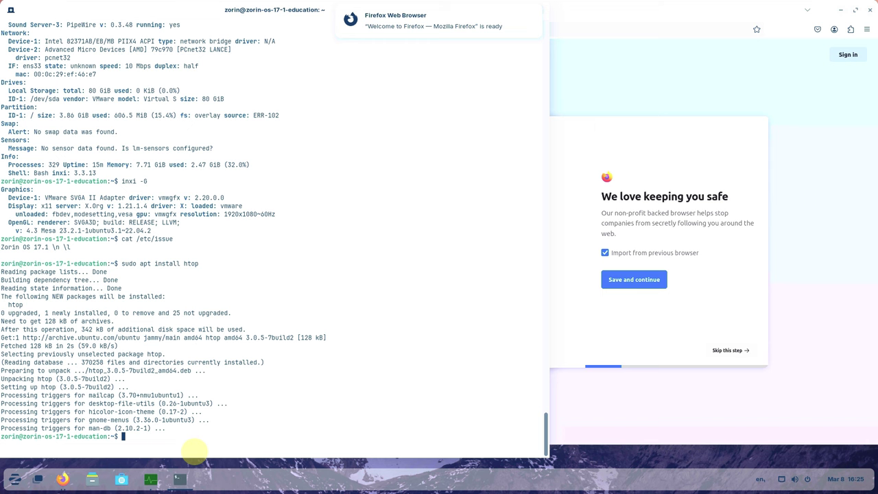
Clear the terminal and look through the process list in htop down to its end.
text(clear)
key(Return)
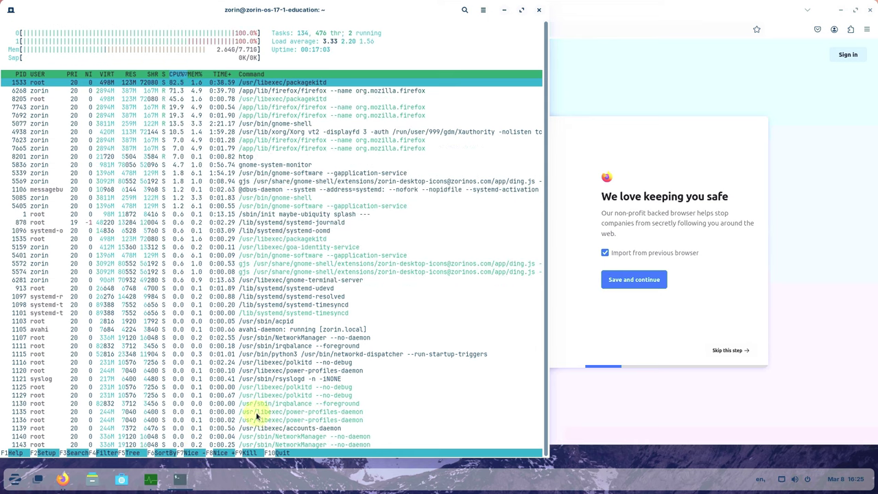
scroll(383, 339, down, 5)
scroll(383, 339, down, 15)
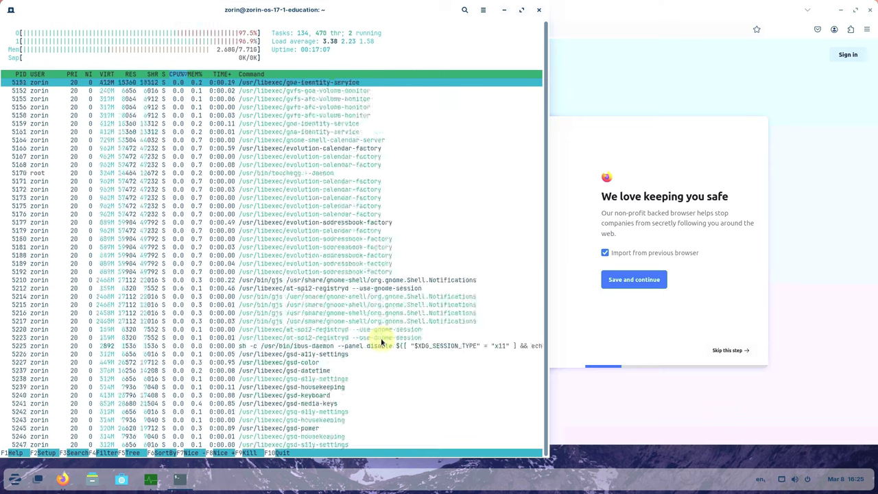
scroll(383, 341, down, 15)
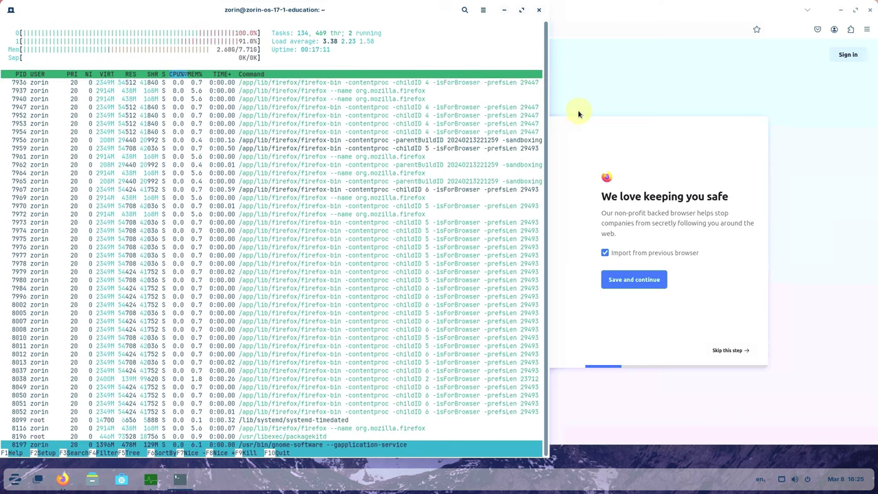
View the terminal's About information and close the terminal, ending the htop process still running in it.
click(483, 11)
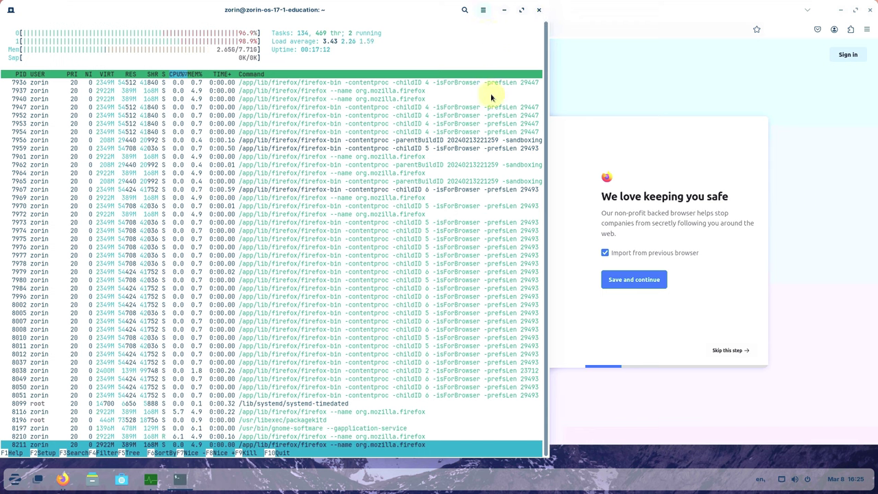
click(473, 108)
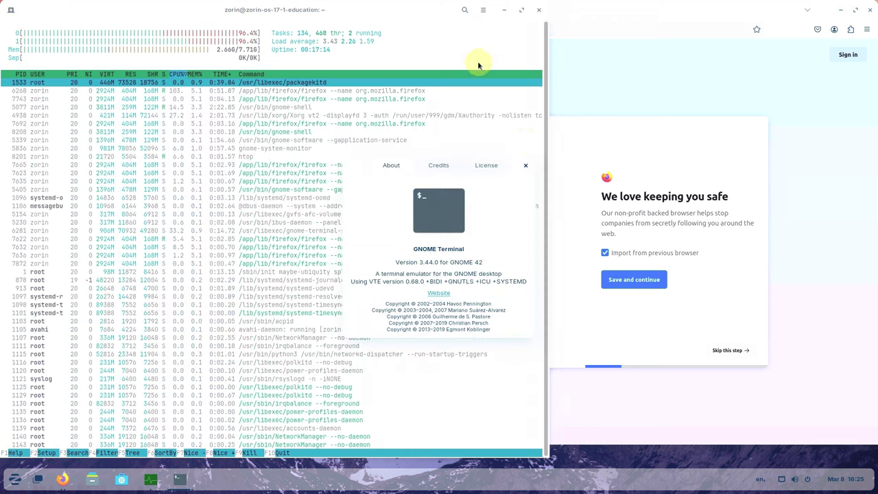
click(541, 68)
click(539, 10)
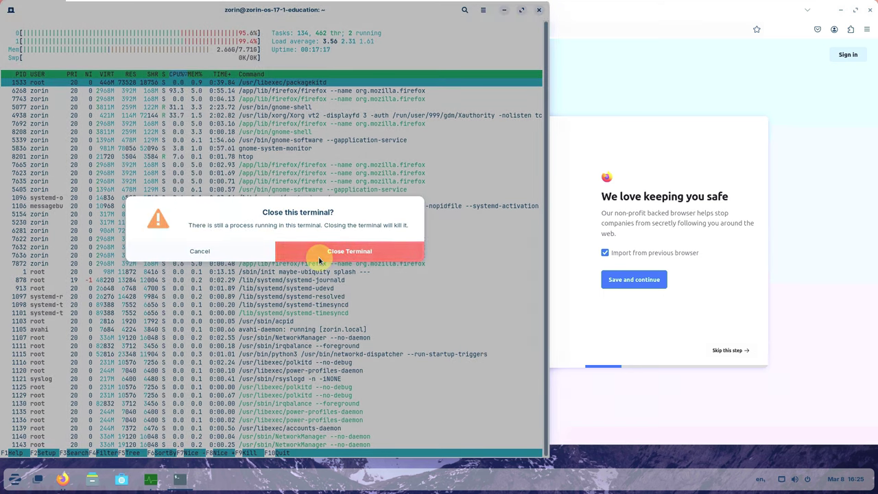
click(320, 252)
Move the Firefox window to the desktop's upper-left corner, narrow it clear of System Monitor and bring the Profile Missing dialog forward.
drag(607, 19, 280, 47)
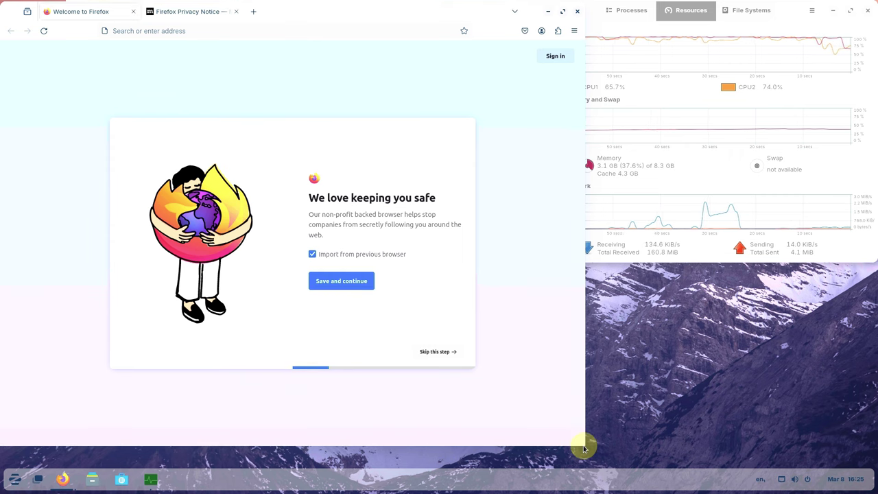
drag(575, 449, 554, 464)
drag(493, 457, 365, 470)
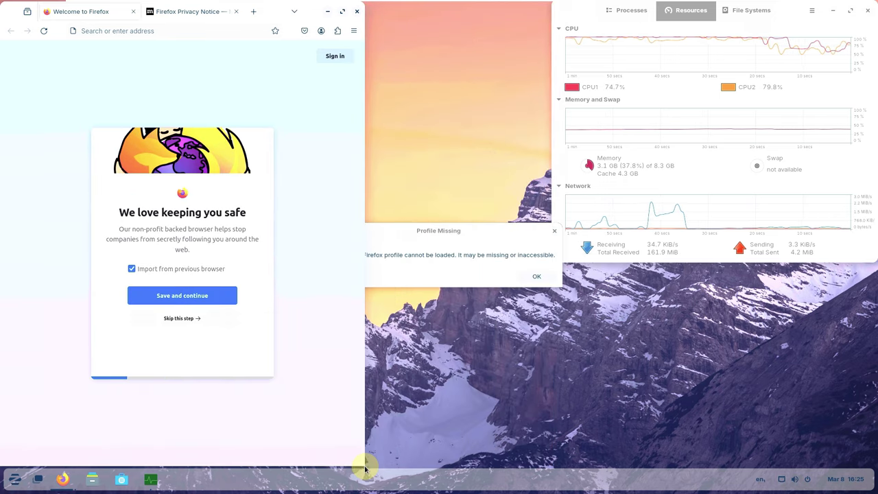
click(449, 271)
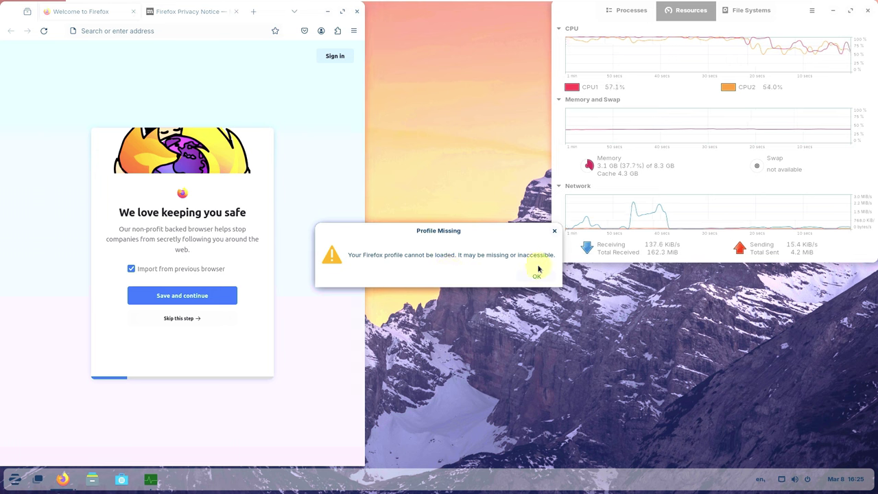
Dismiss the Profile Missing dialog and widen the Firefox window up to the edge of System Monitor.
key(Return)
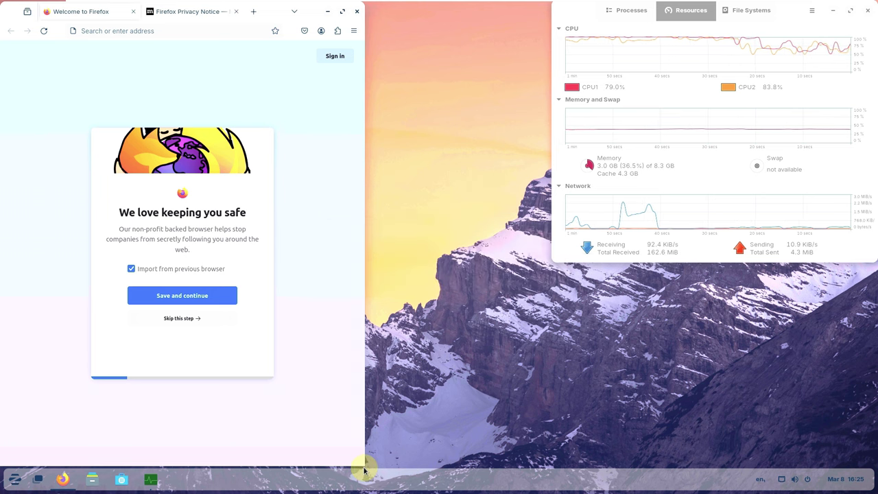
drag(364, 460, 549, 458)
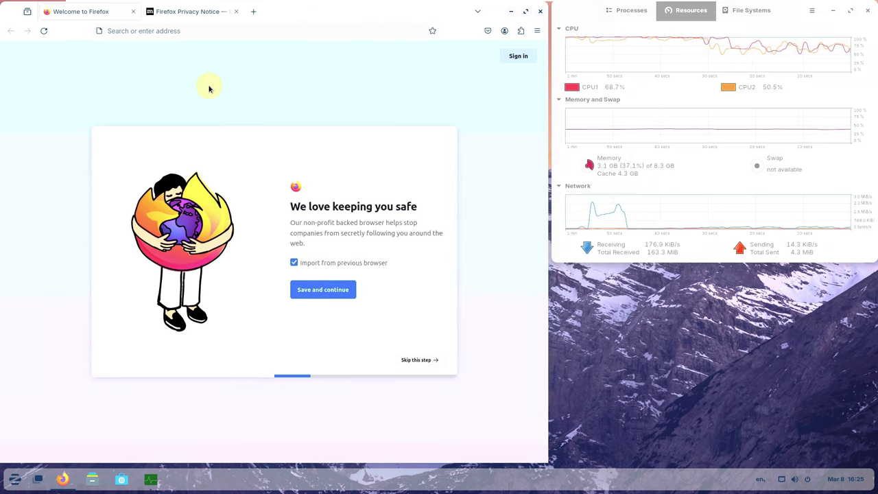
Close the Firefox Privacy Notice page and open about:support in the remaining tab.
click(235, 13)
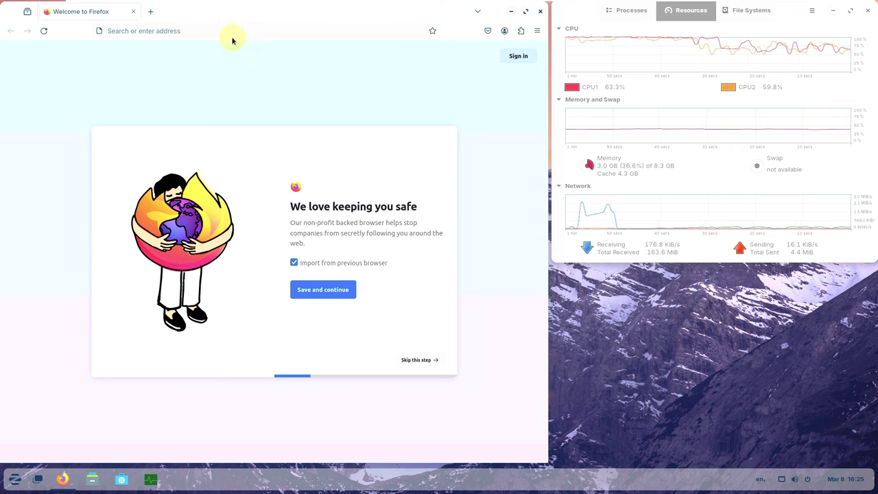
click(224, 28)
text(a)
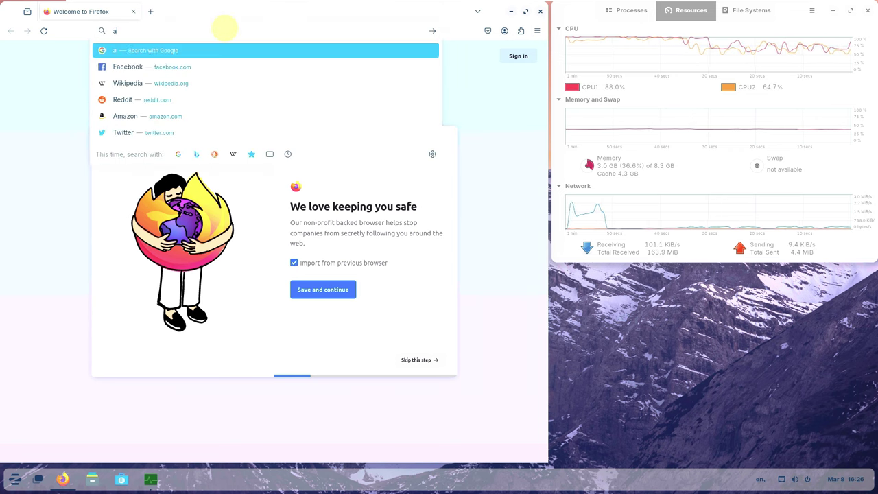
text(bout:)
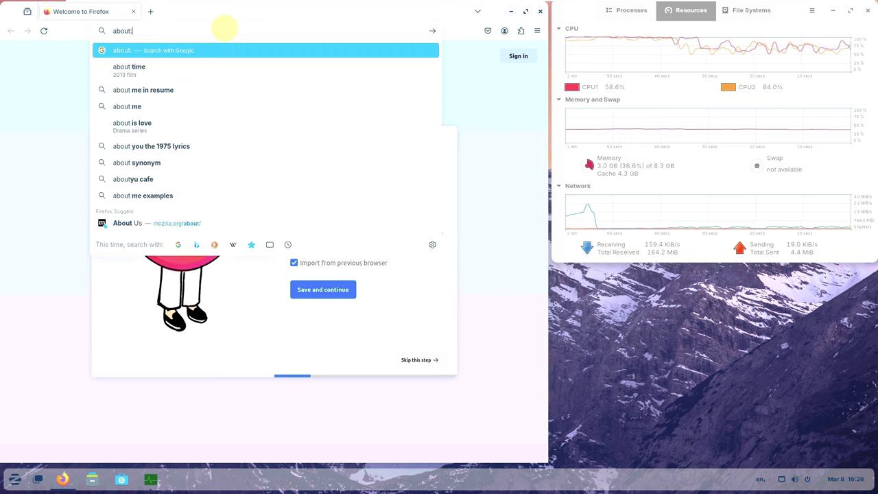
text(support)
key(Return)
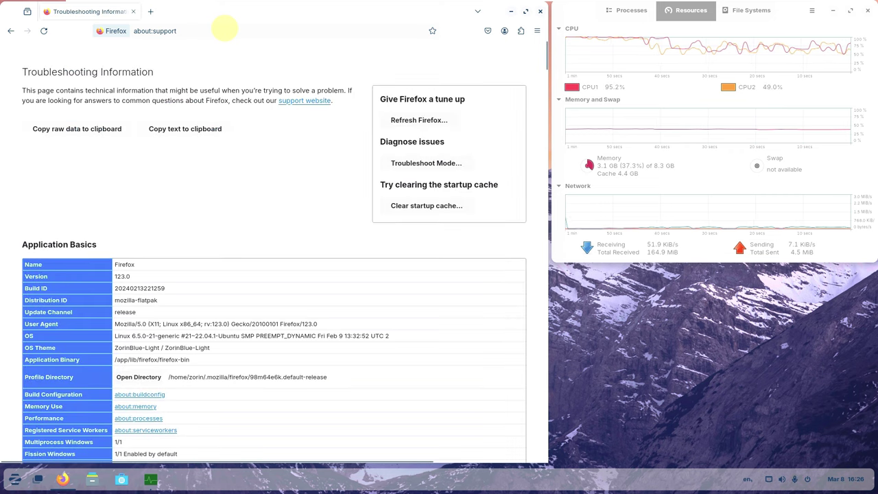
Look through Firefox's Troubleshooting Information from Application Basics to the print settings at its end, and return to the page's start.
scroll(265, 129, down, 1)
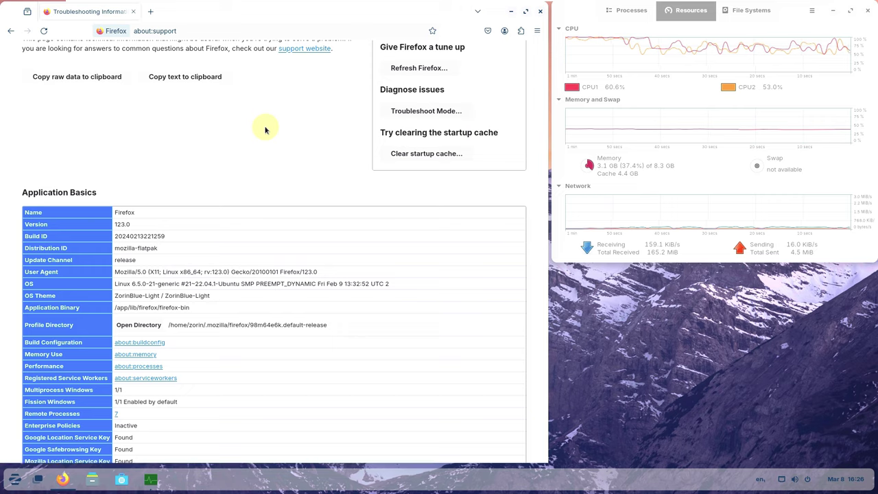
scroll(272, 154, down, 9)
scroll(272, 159, down, 9)
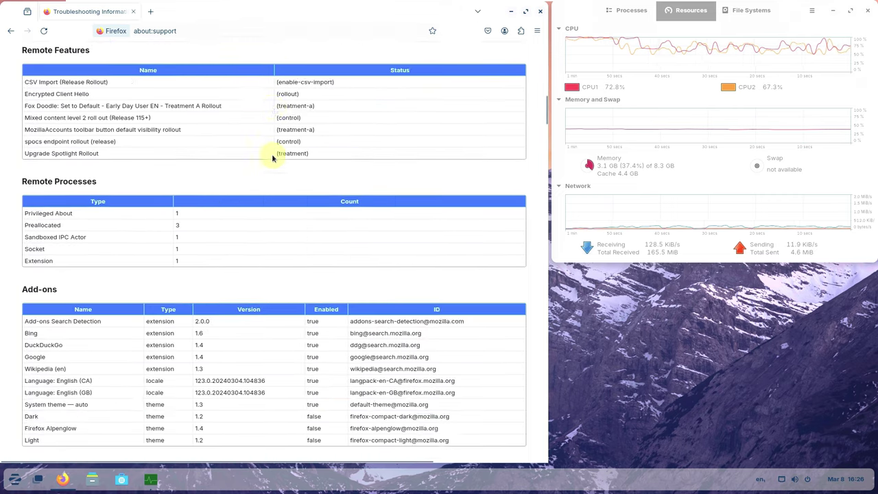
scroll(272, 153, down, 20)
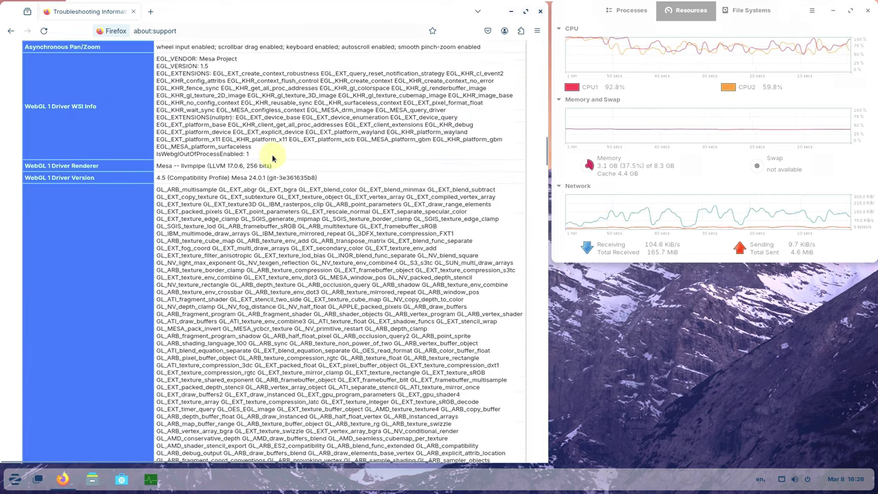
scroll(273, 155, down, 20)
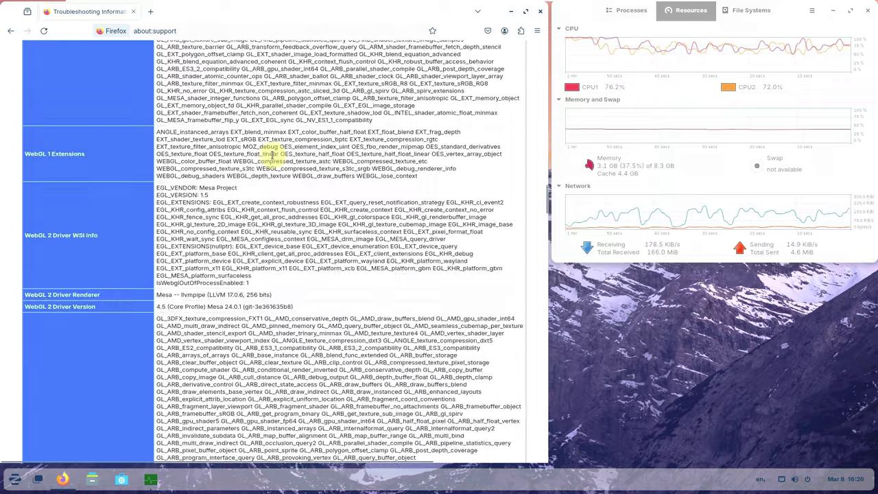
scroll(273, 159, down, 20)
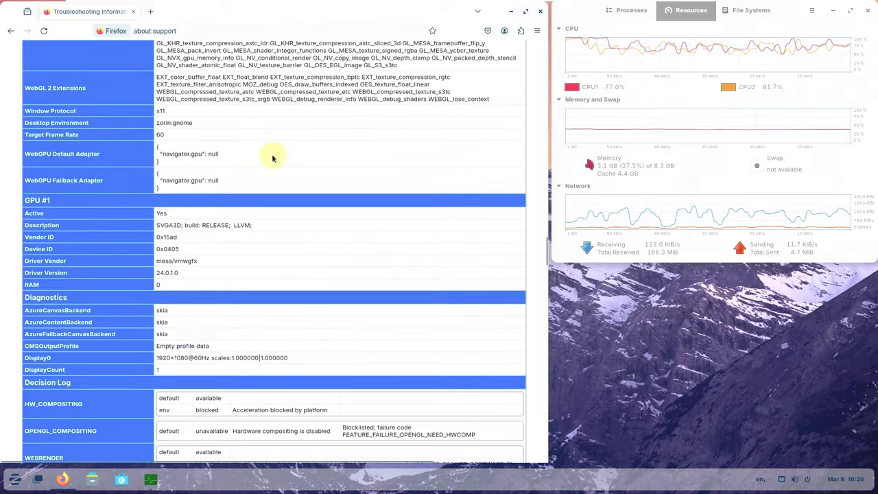
scroll(272, 158, down, 20)
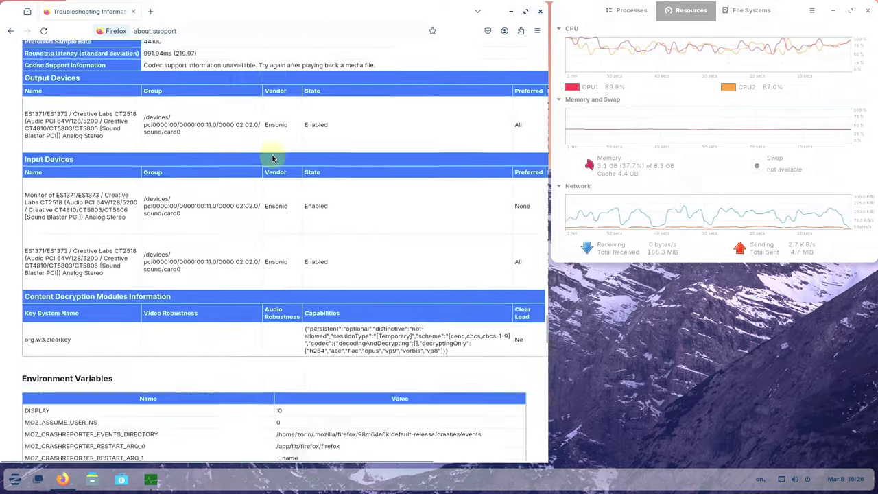
scroll(272, 158, down, 15)
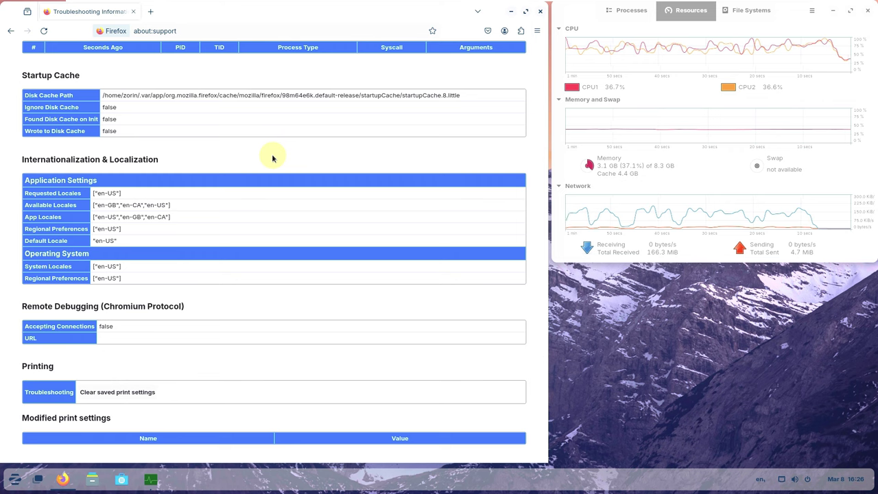
scroll(272, 158, up, 20)
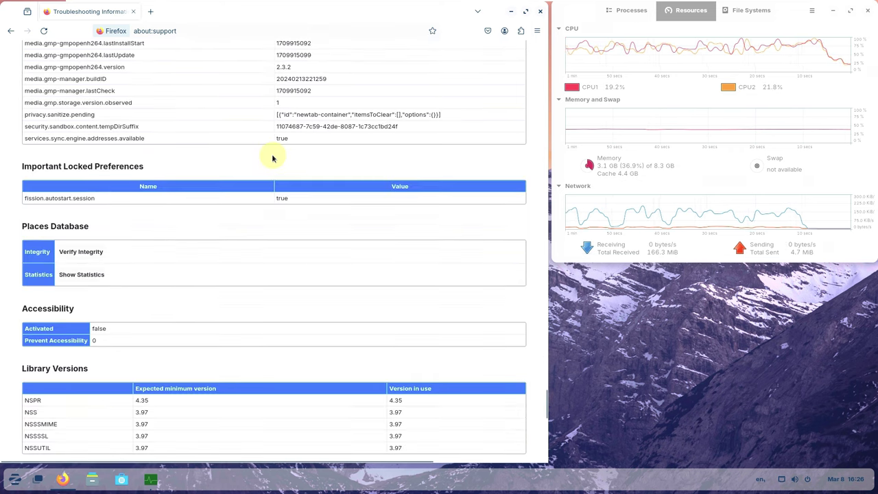
scroll(272, 158, up, 20)
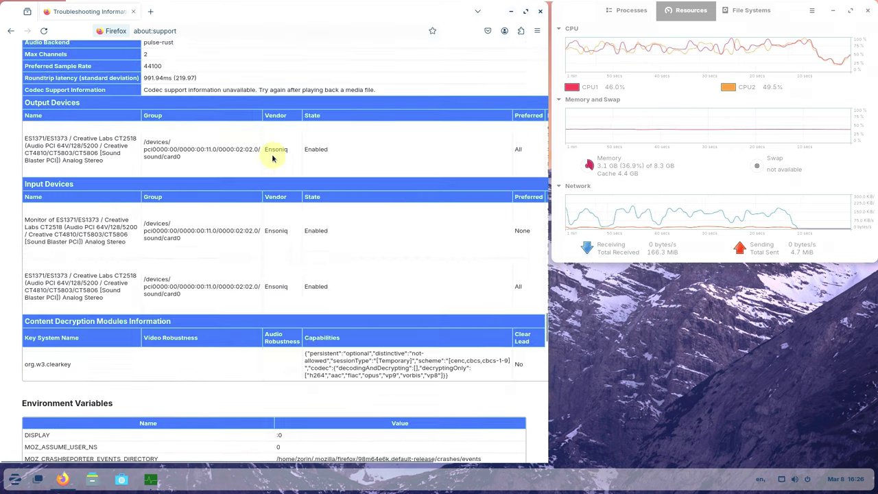
scroll(272, 158, up, 20)
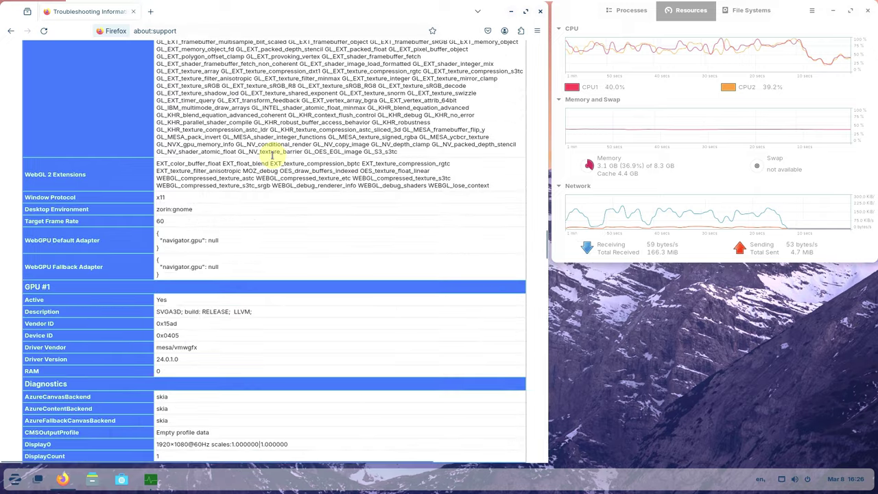
scroll(272, 158, up, 20)
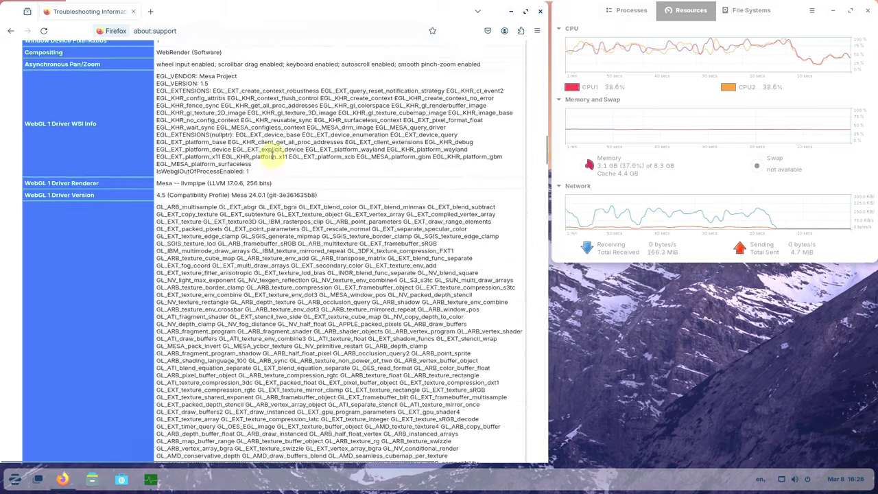
scroll(272, 159, up, 20)
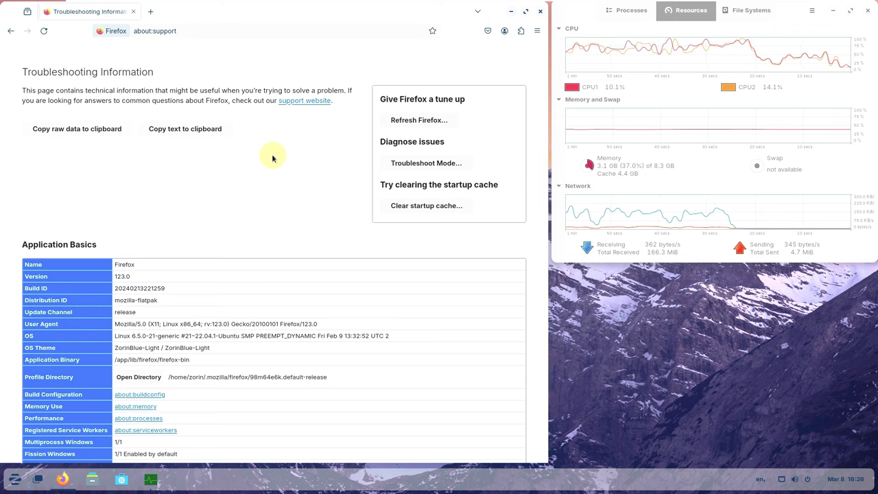
Search Google for "zorin os" and open the official Zorin OS website from the results.
click(242, 30)
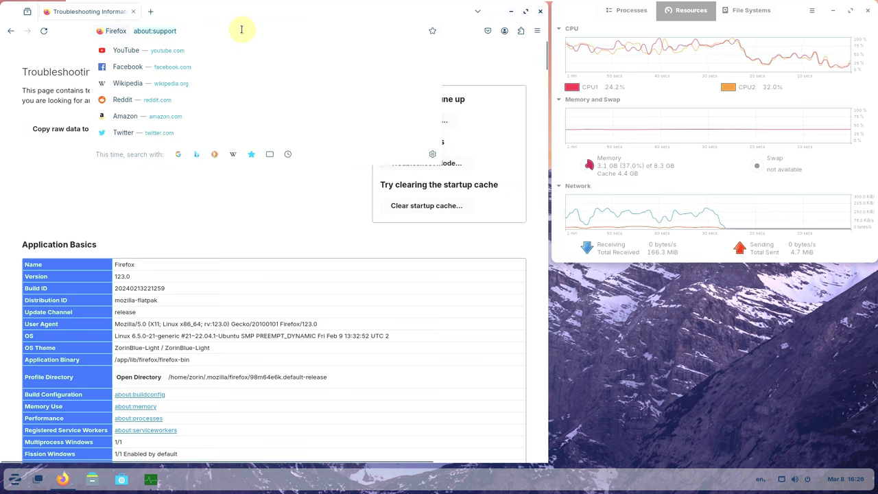
key(BackSpace)
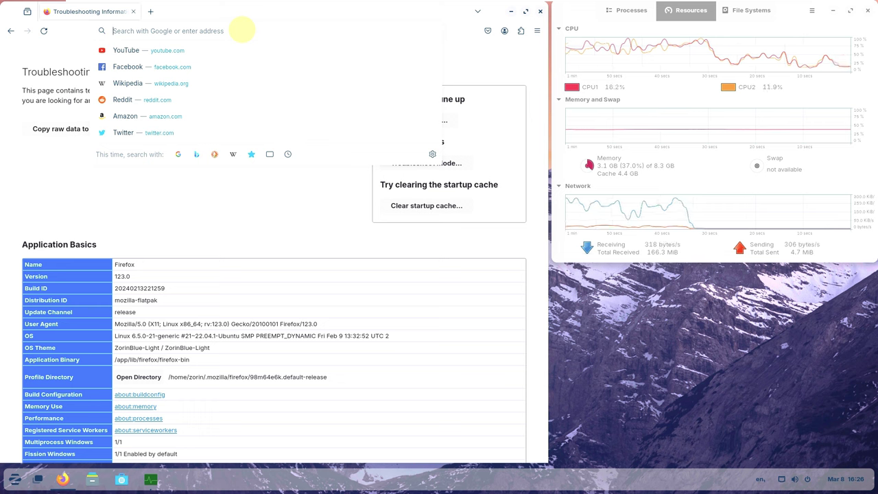
text(zo)
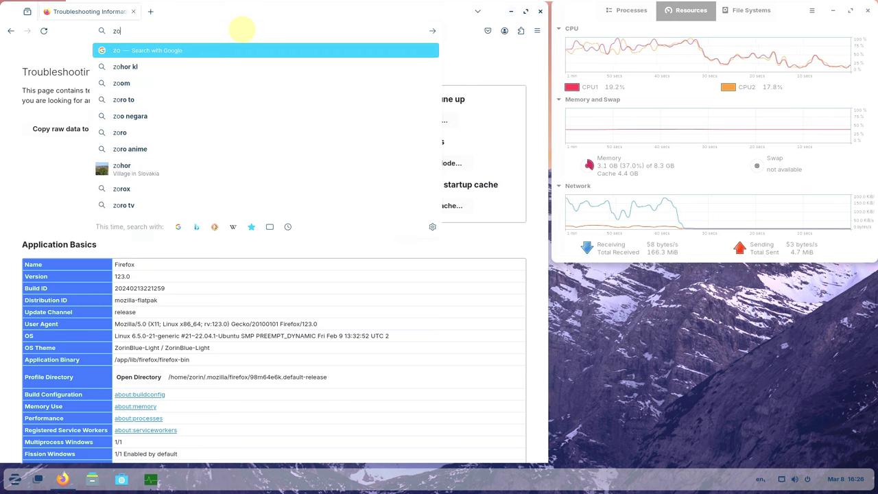
text(rin os)
key(Return)
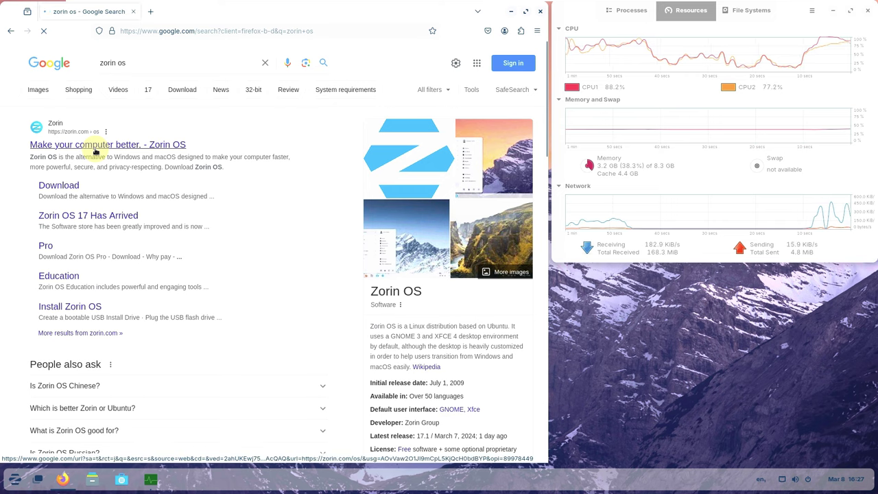
click(95, 150)
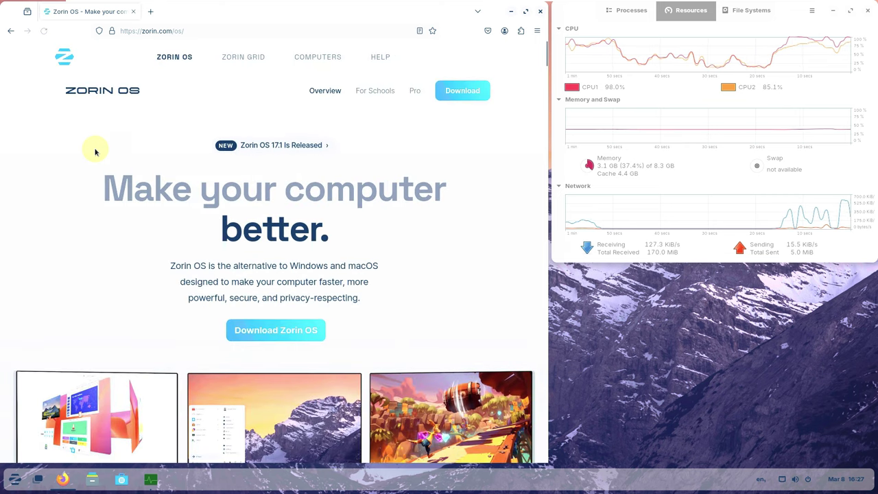
Look through the Zorin OS overview page down to its footer and back up to the section on apps.
scroll(281, 141, down, 5)
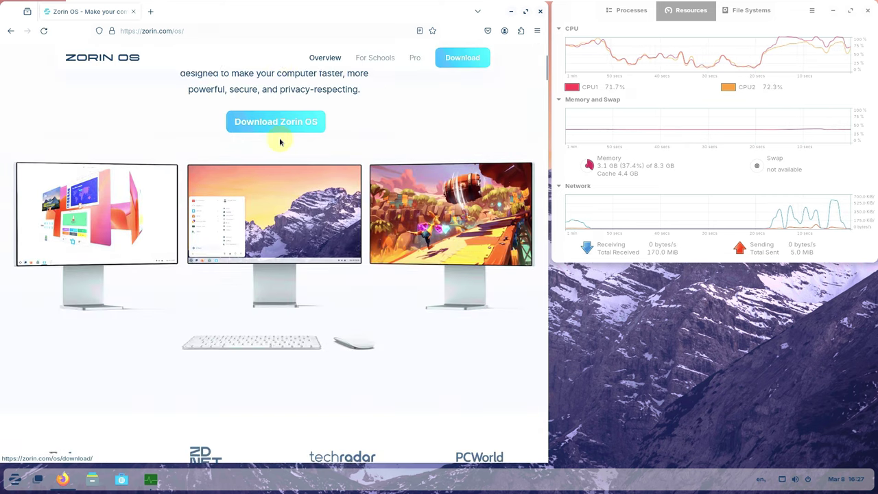
scroll(280, 142, down, 12)
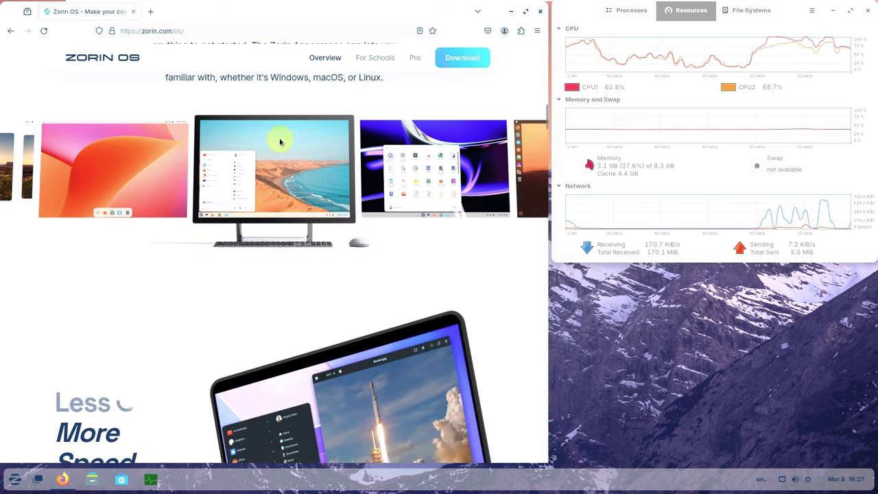
scroll(280, 141, down, 12)
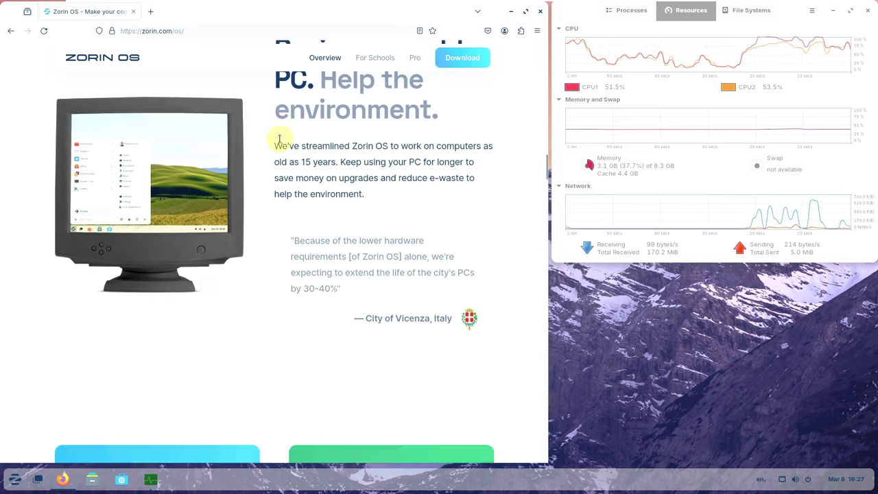
scroll(280, 141, down, 12)
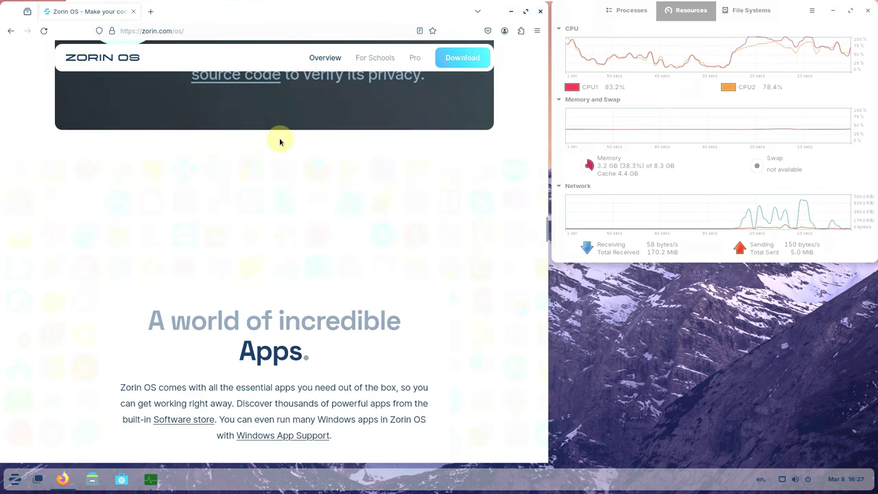
scroll(279, 141, down, 12)
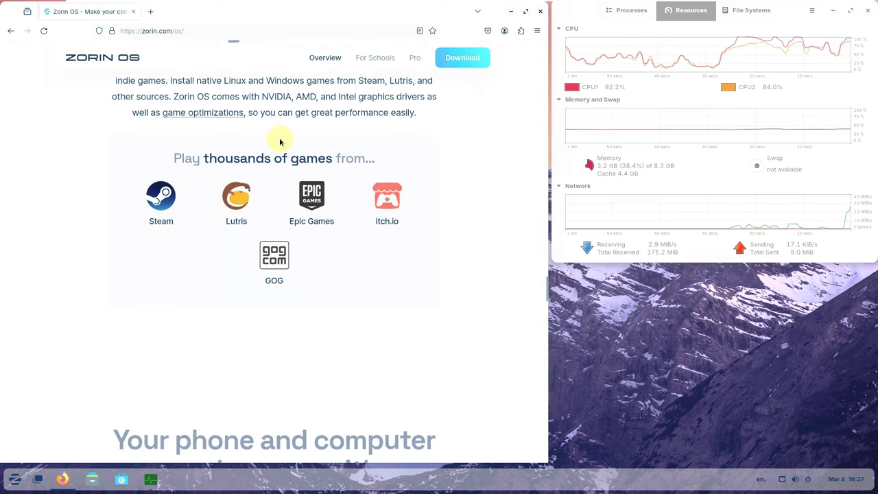
scroll(279, 142, down, 12)
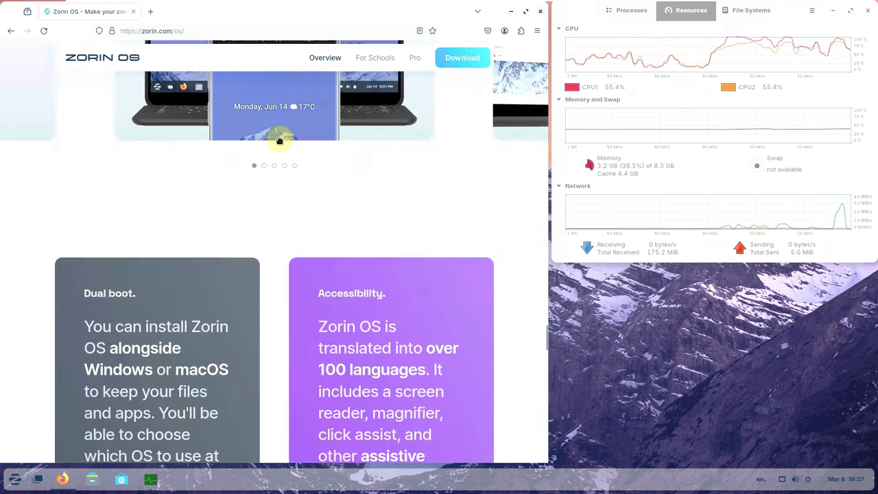
scroll(279, 142, down, 12)
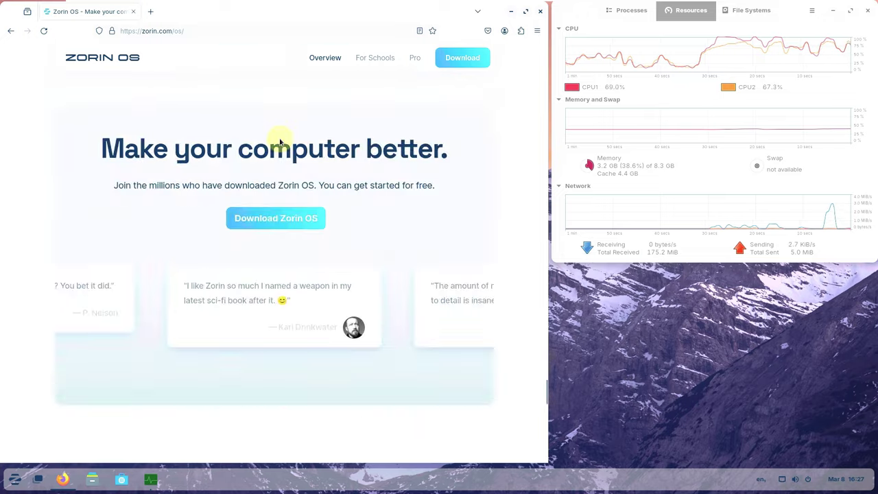
scroll(279, 142, down, 4)
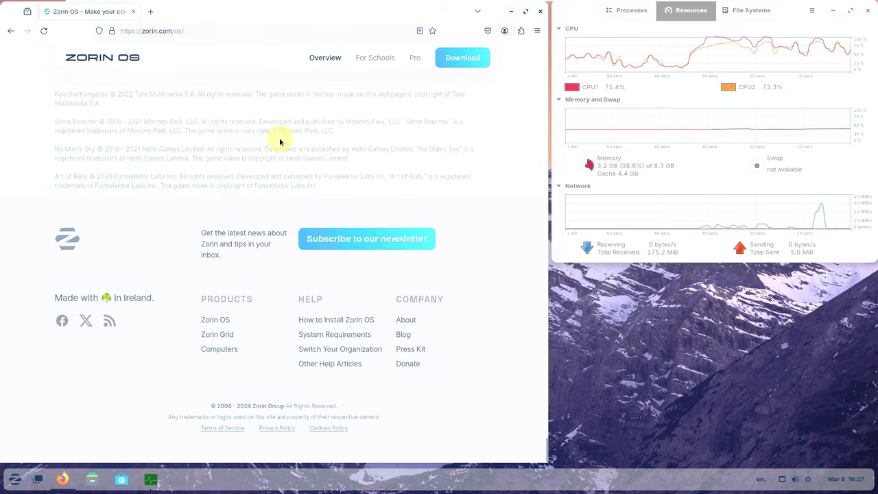
scroll(280, 142, up, 10)
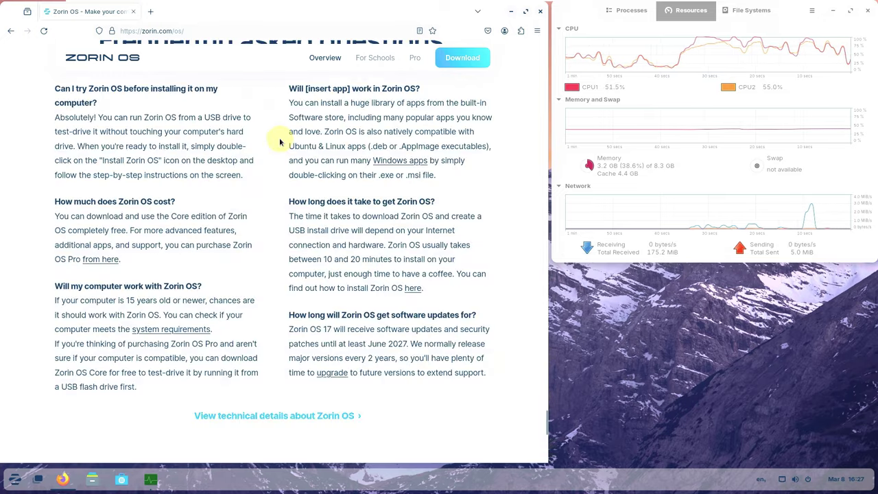
scroll(280, 142, up, 8)
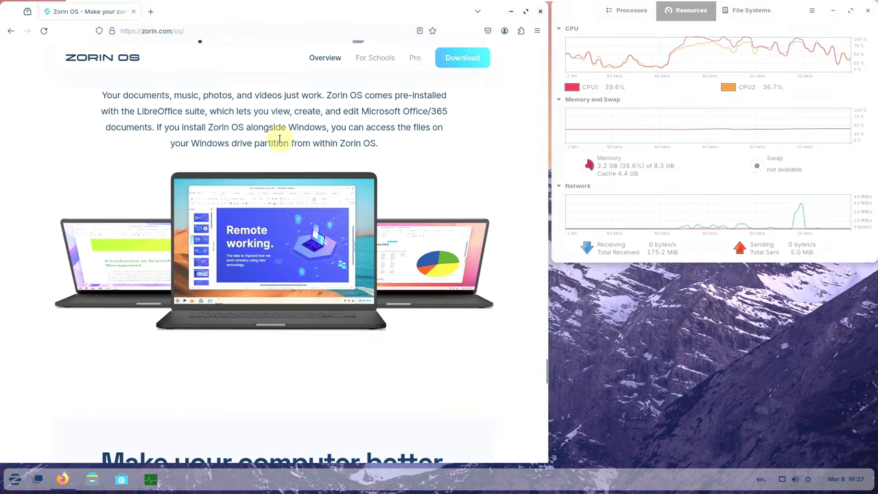
scroll(280, 142, up, 10)
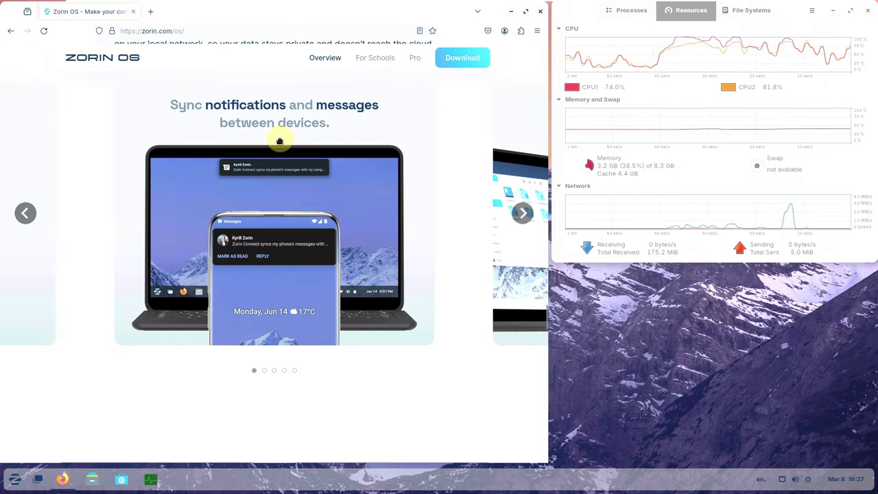
scroll(279, 141, up, 10)
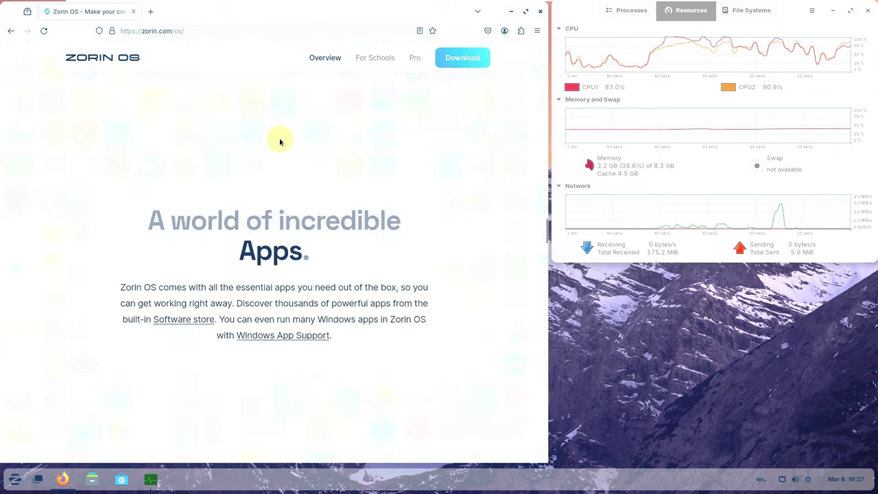
Open the blog post "Zorin OS 17.1 Is Released" at blog.zorin.com/2024/03/07/zorin-os-17-1-is-released/ in a new tab.
scroll(279, 142, up, 10)
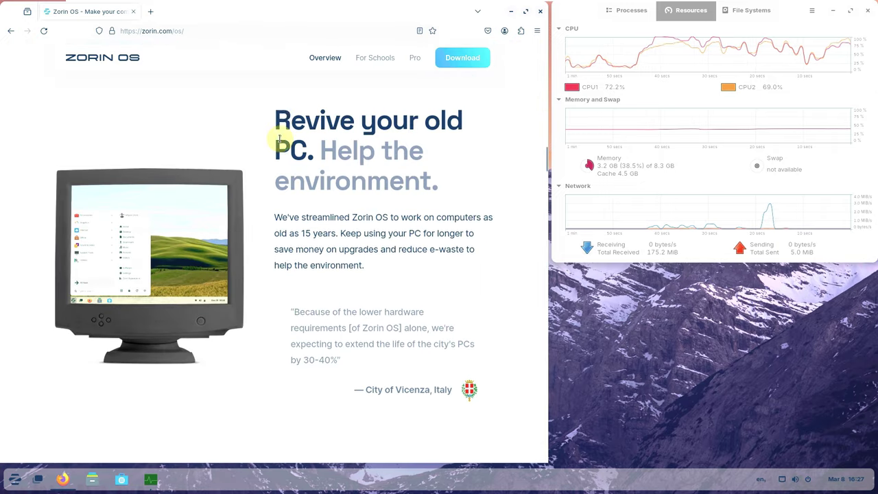
scroll(280, 142, up, 10)
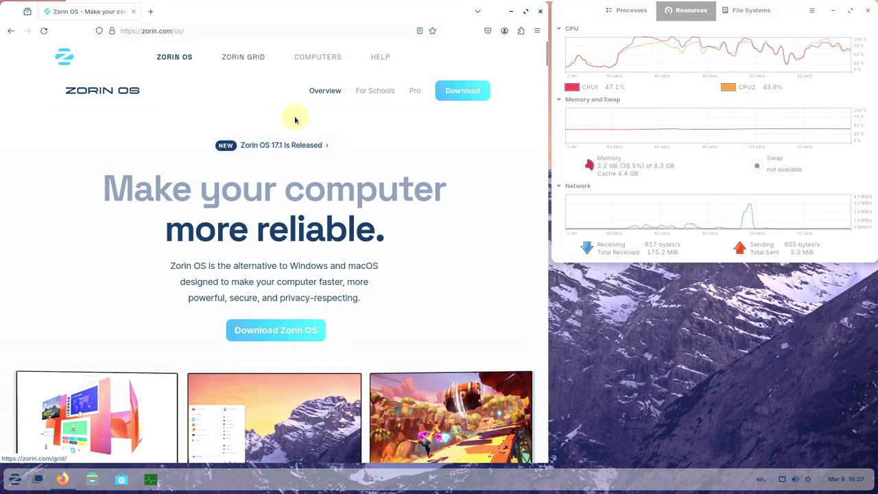
key(ctrl+t)
text(https://blog.zorin.com/2024/03/07/zorin-os-17-1-is-released/)
key(Return)
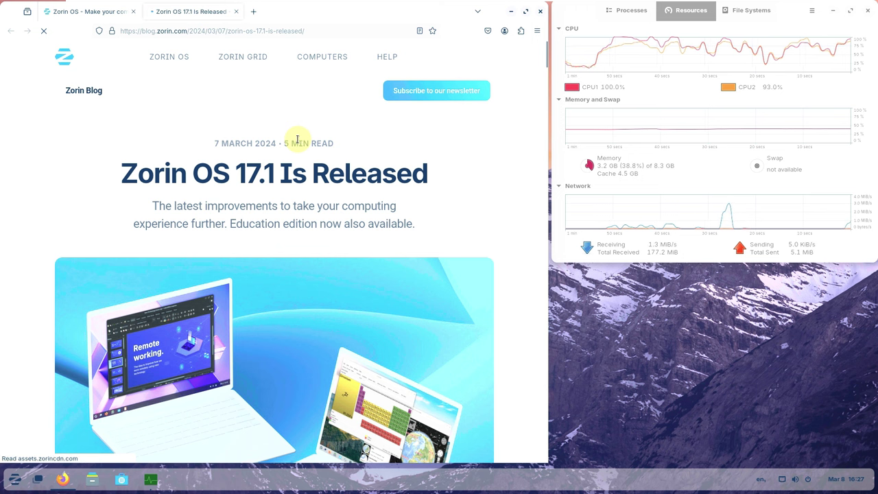
Highlight the release post's title and look through the article from What's new to the Buy a computer section.
drag(133, 169, 441, 167)
scroll(357, 197, down, 15)
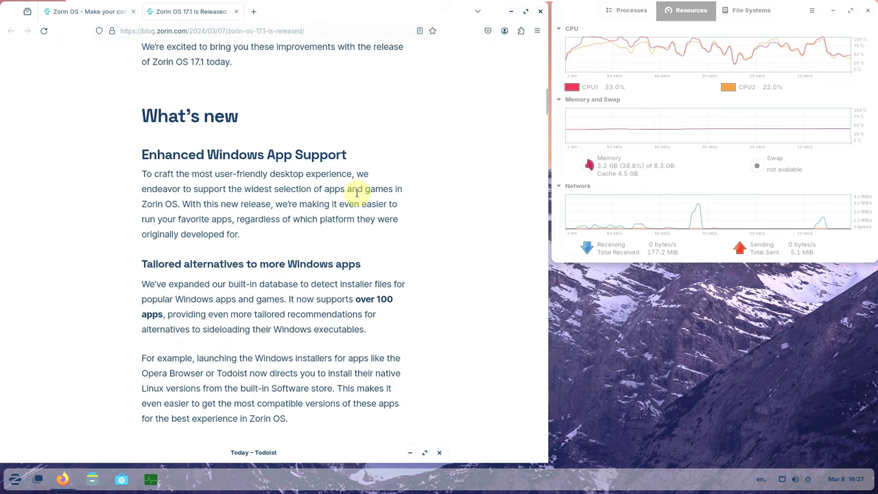
scroll(356, 193, down, 5)
scroll(357, 194, down, 5)
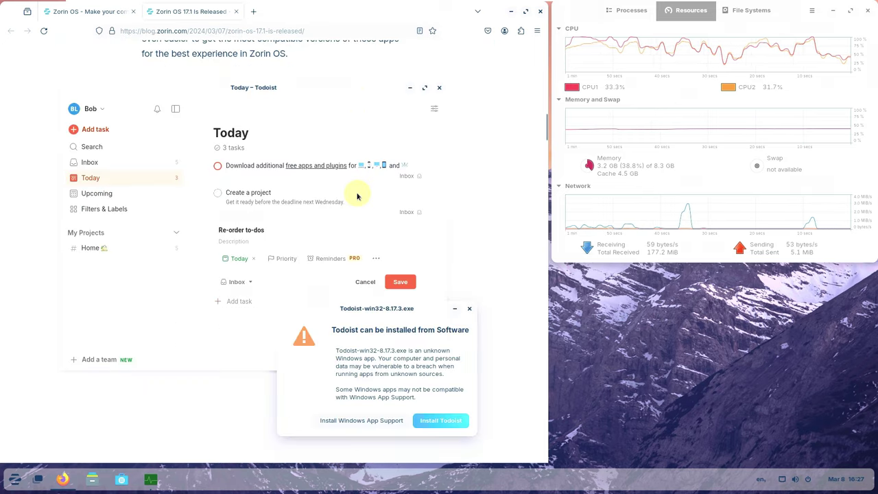
scroll(375, 239, down, 5)
scroll(376, 239, down, 20)
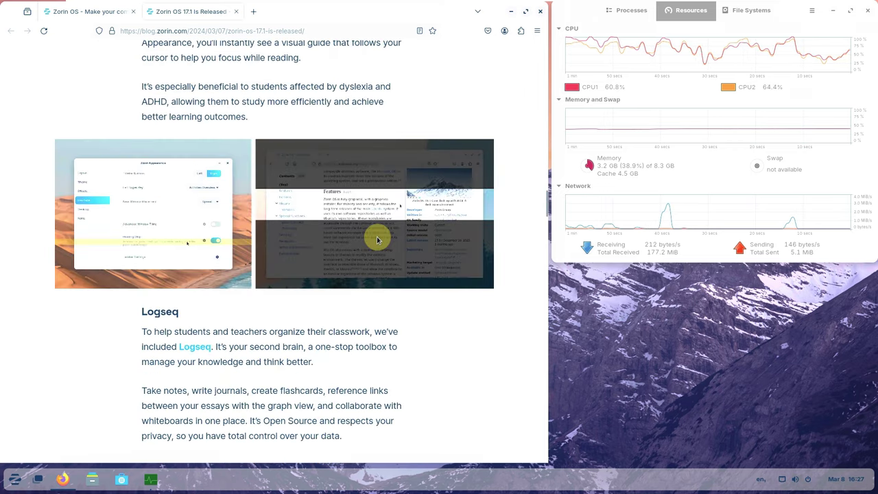
scroll(376, 239, down, 10)
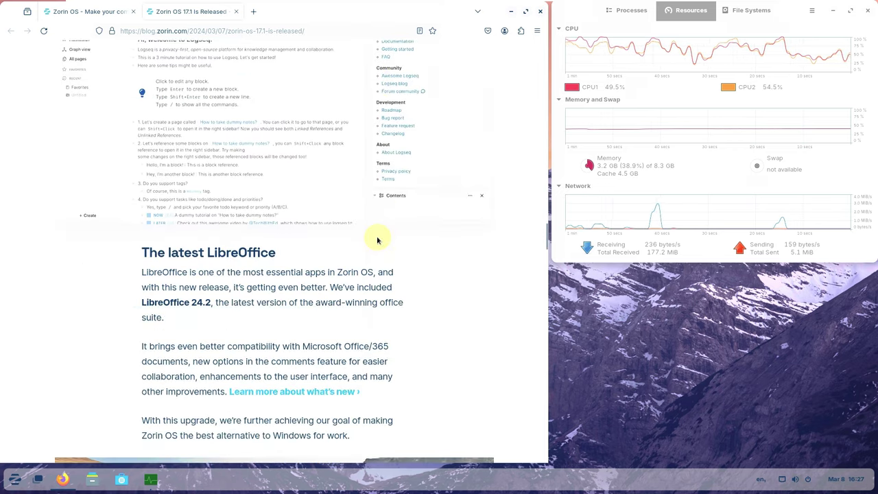
scroll(377, 239, down, 15)
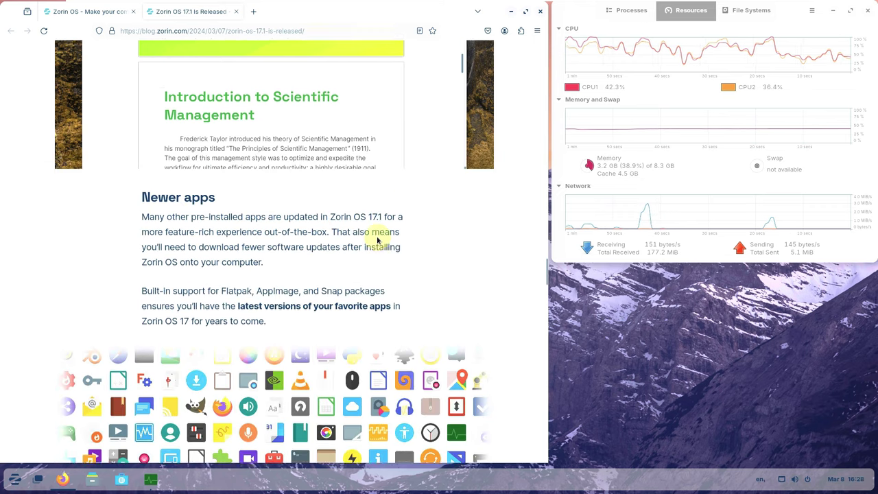
scroll(376, 239, up, 4)
scroll(377, 239, down, 9)
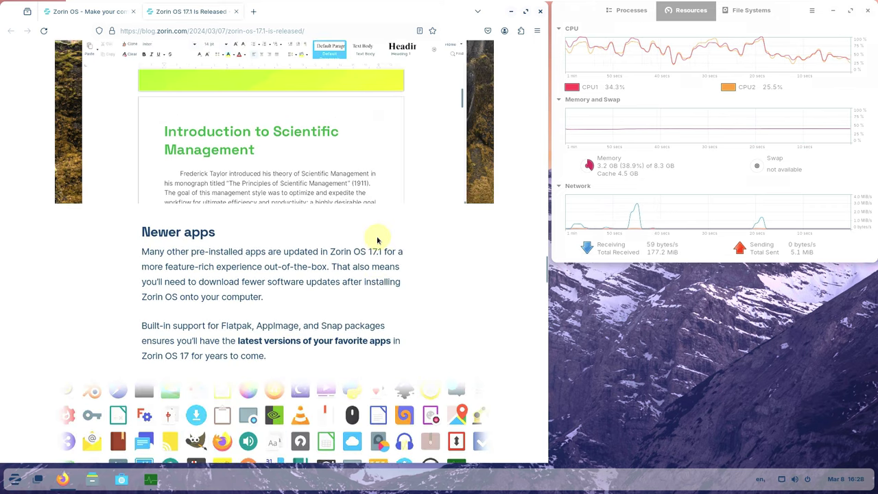
scroll(376, 239, down, 8)
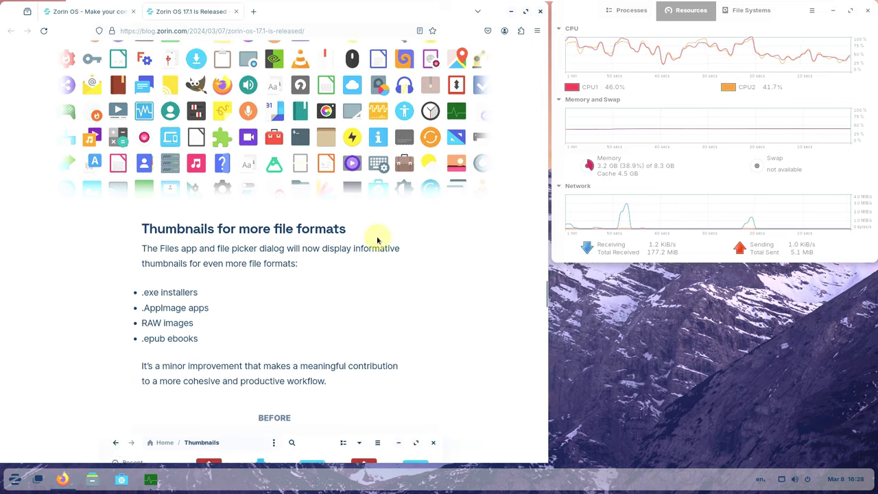
scroll(376, 239, down, 11)
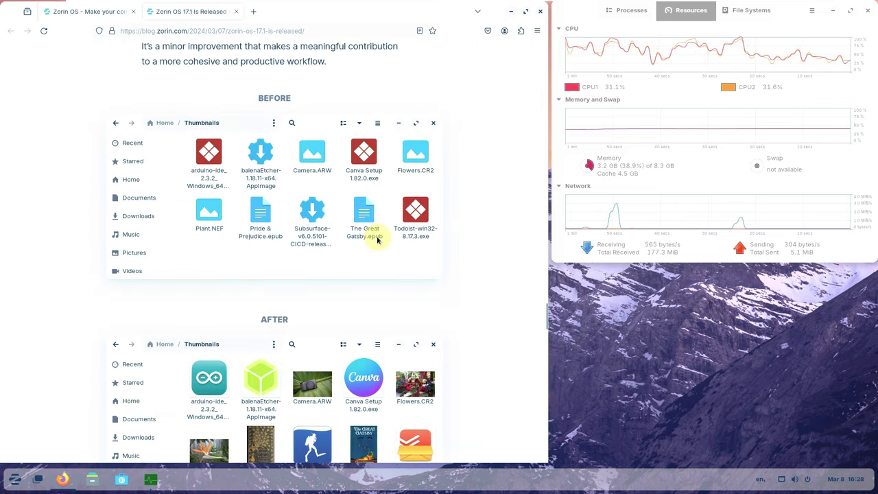
scroll(377, 237, down, 4)
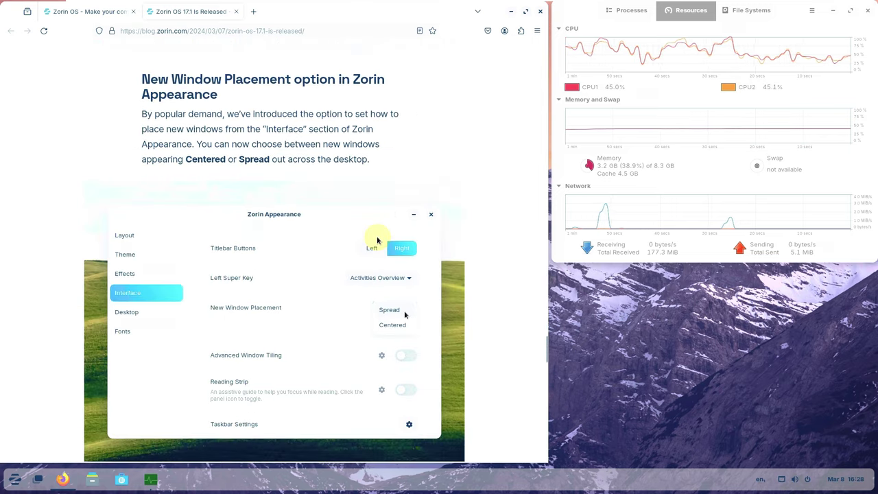
scroll(377, 239, down, 4)
scroll(376, 240, down, 10)
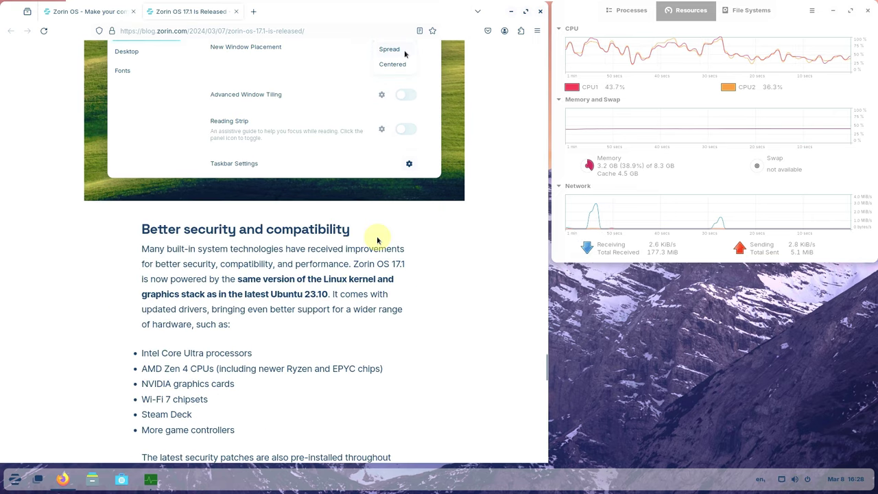
scroll(376, 240, down, 8)
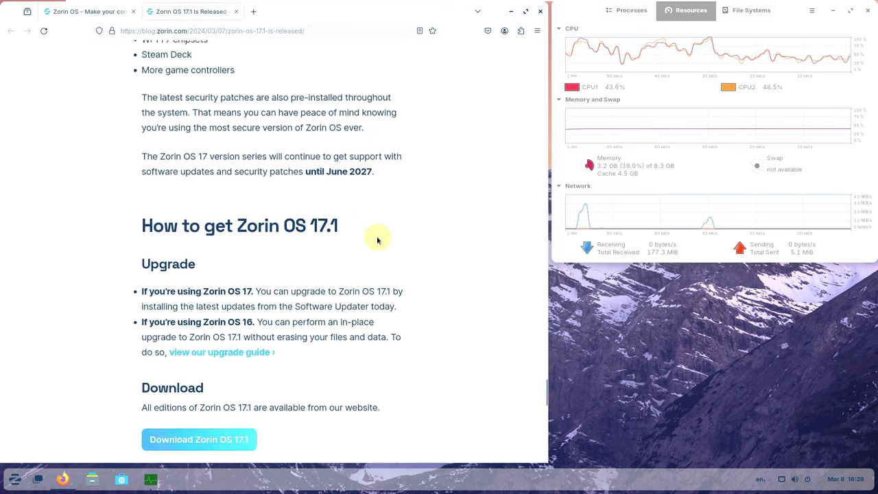
scroll(376, 239, down, 2)
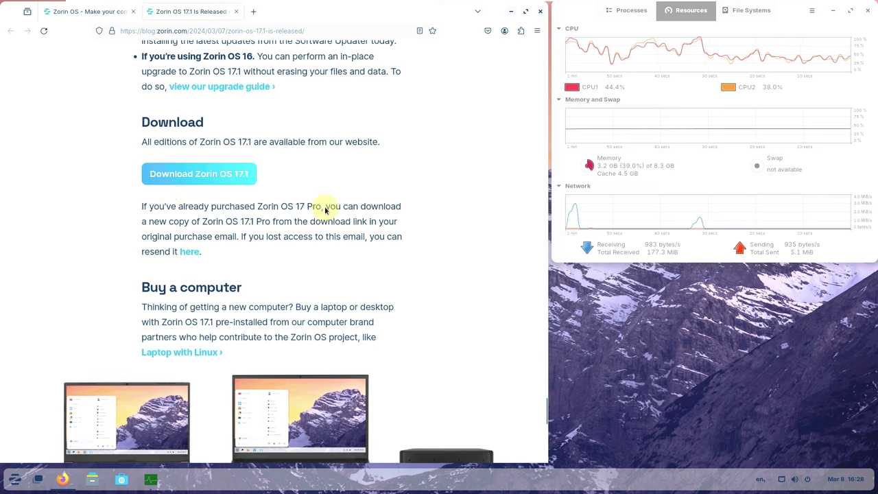
scroll(463, 202, down, 4)
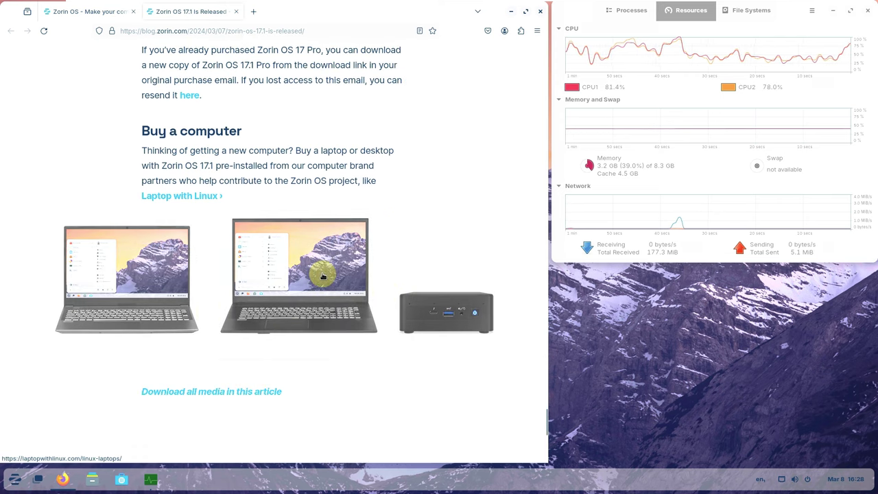
Return to the start of the Zorin OS 17.1 release post and close its tab.
scroll(321, 278, up, 15)
scroll(323, 276, up, 15)
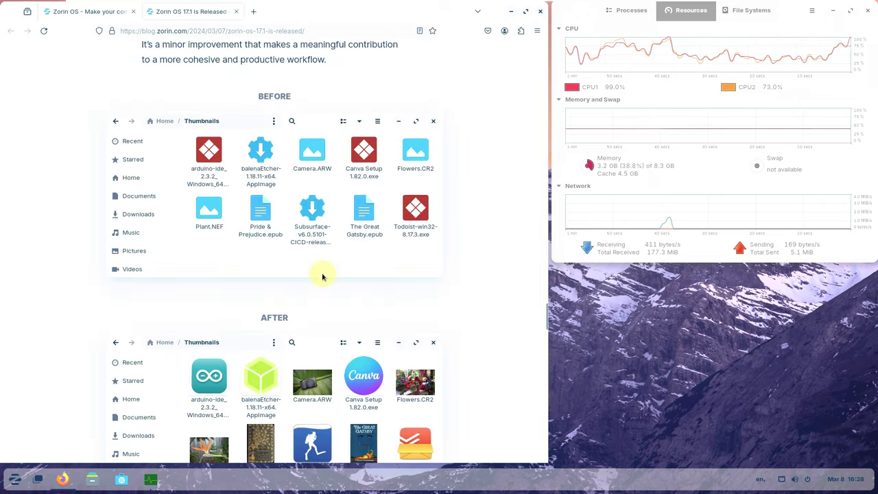
scroll(322, 276, up, 15)
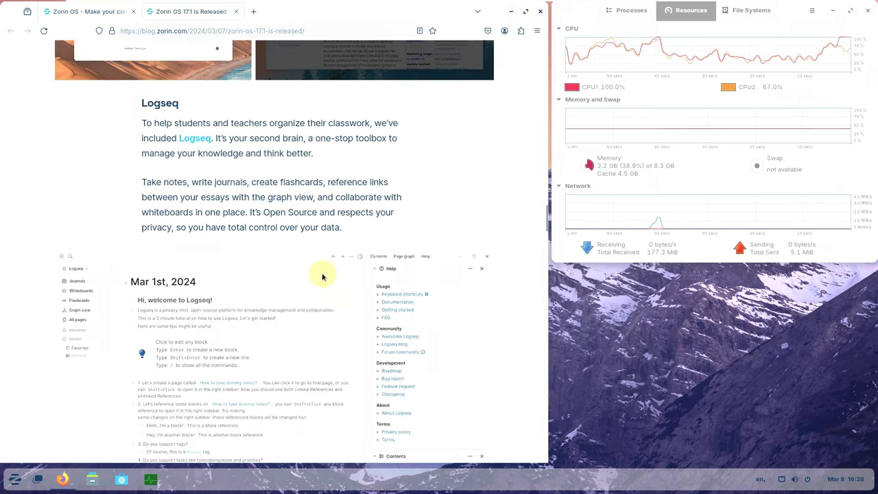
scroll(322, 277, up, 15)
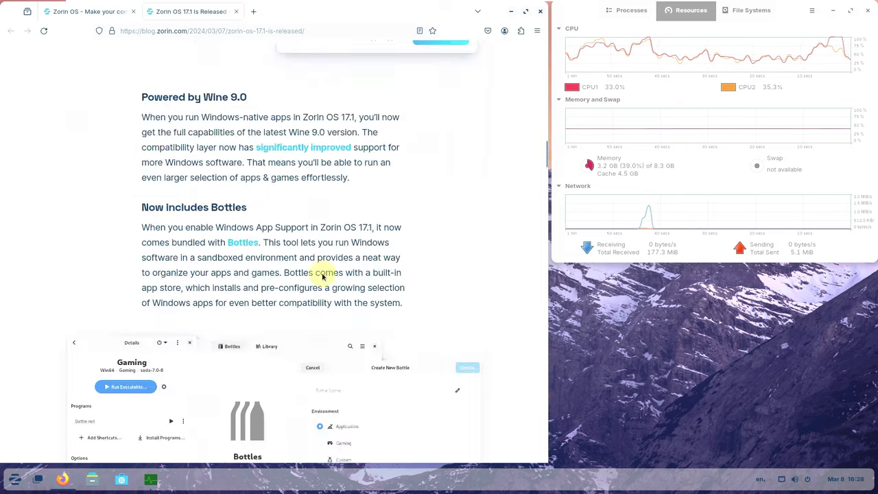
scroll(322, 276, up, 4)
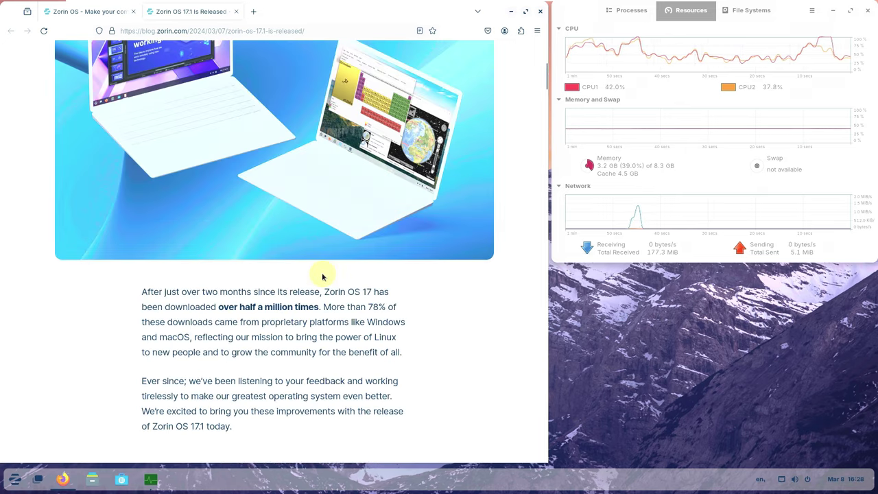
scroll(322, 276, up, 4)
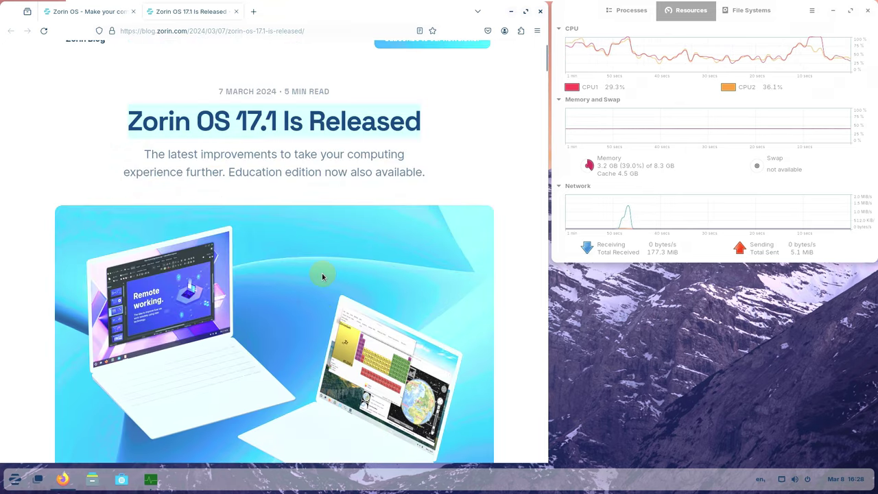
scroll(322, 276, down, 1)
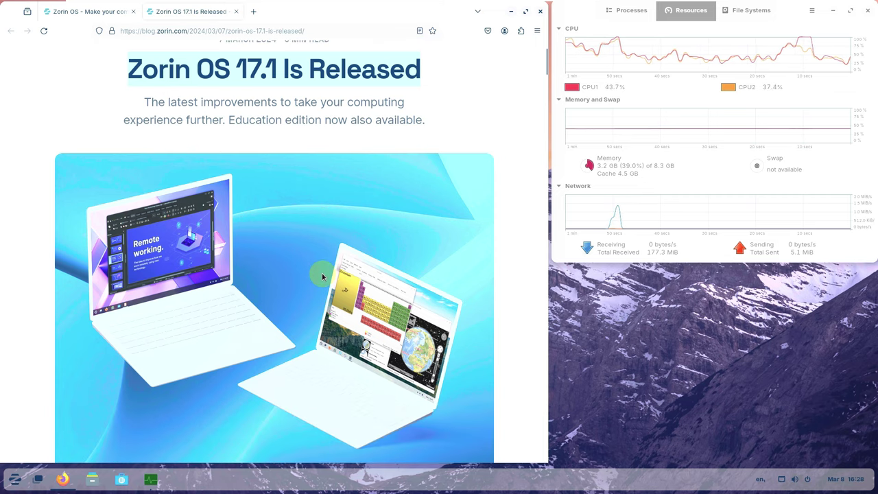
scroll(322, 276, up, 2)
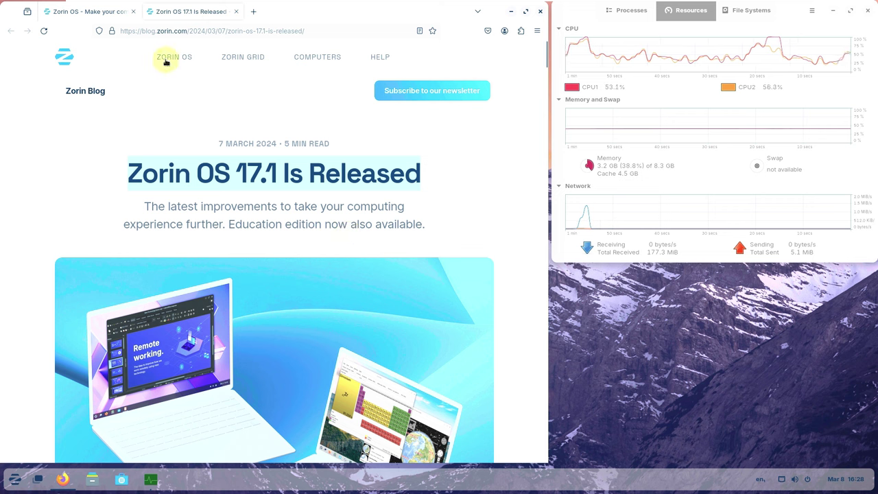
click(236, 11)
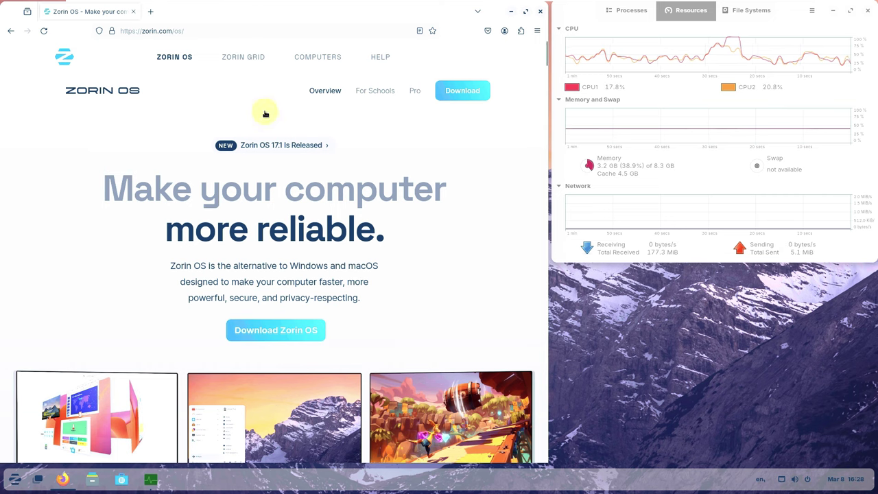
Open the Zorin OS download page, view the offered editions and follow the Education edition's link to learn more.
click(286, 329)
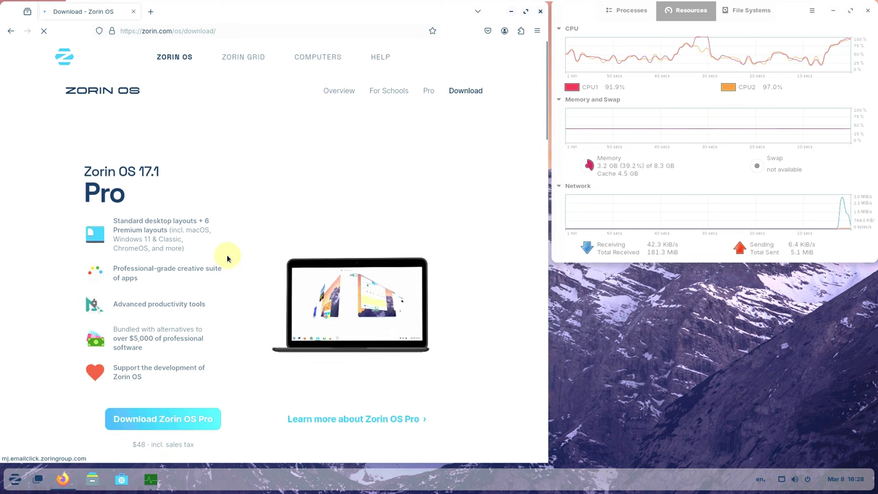
scroll(227, 257, down, 10)
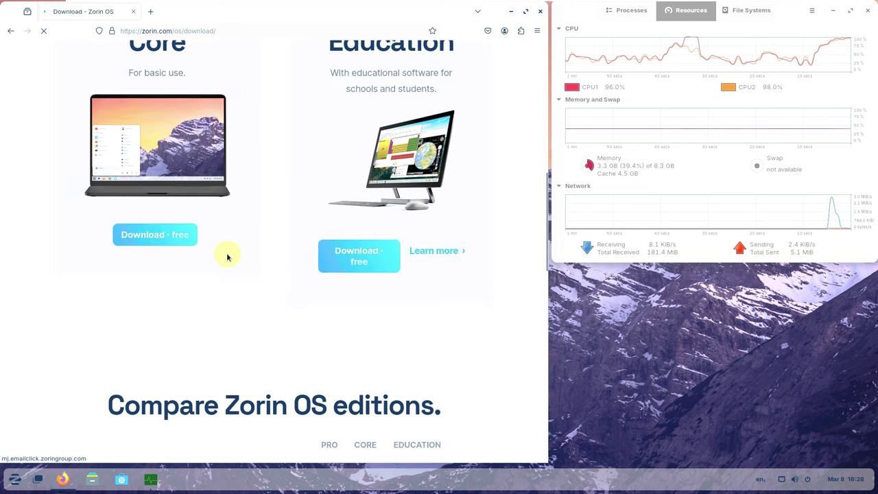
scroll(408, 172, up, 3)
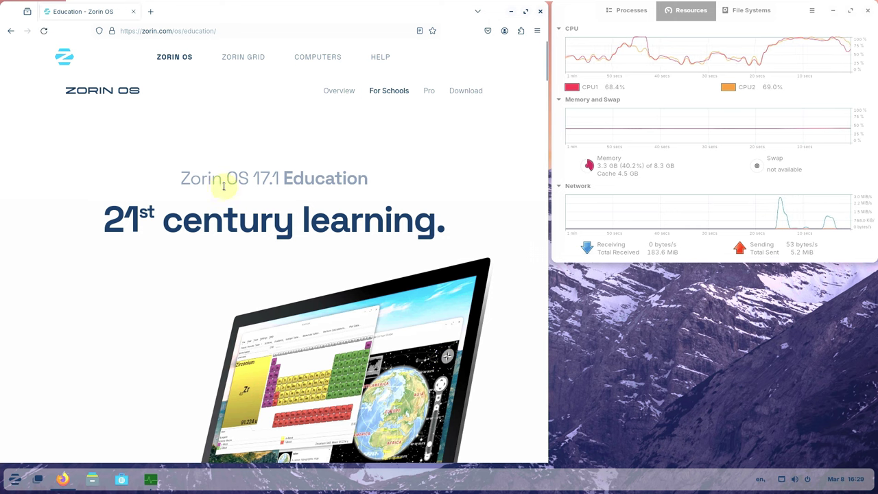
Look through the whole Zorin OS 17.1 Education page, from its introduction to the footer, and return to its start.
scroll(219, 186, down, 5)
scroll(219, 191, down, 10)
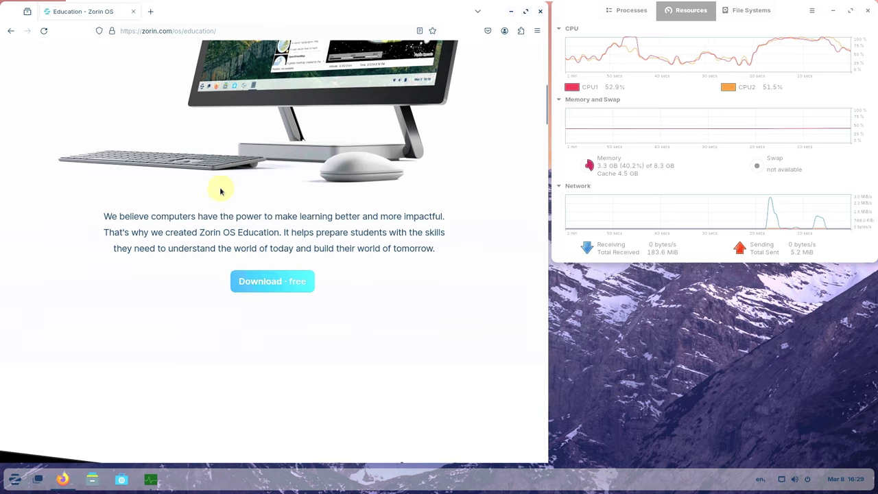
scroll(219, 191, down, 8)
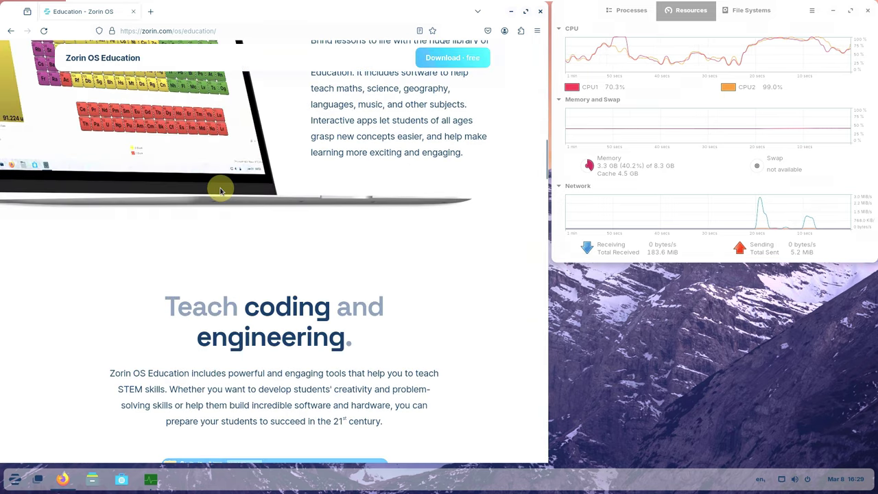
scroll(219, 190, down, 2)
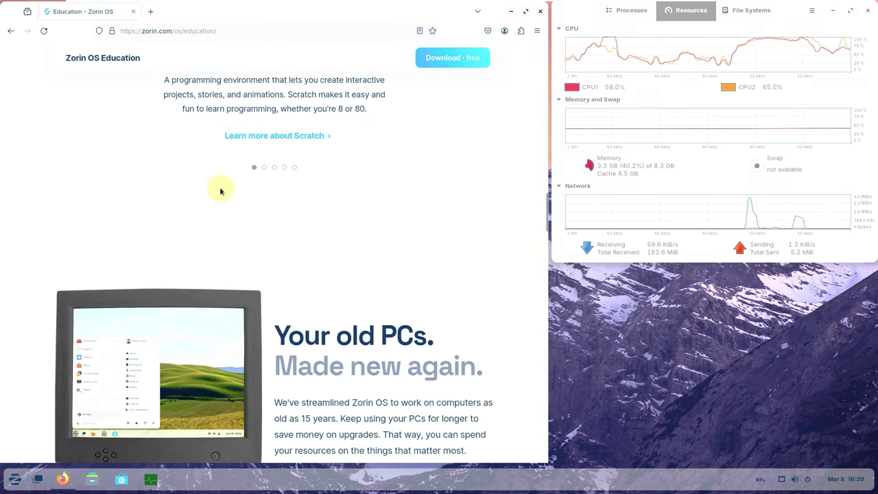
scroll(219, 191, down, 10)
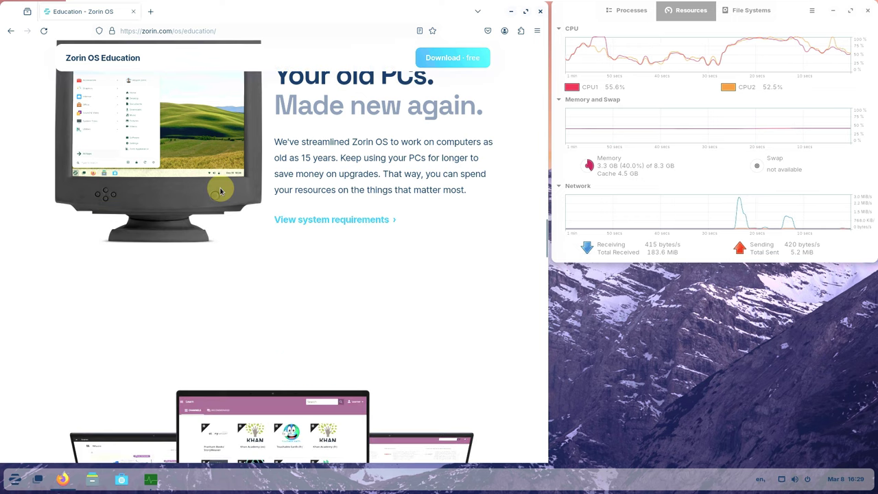
scroll(219, 190, down, 10)
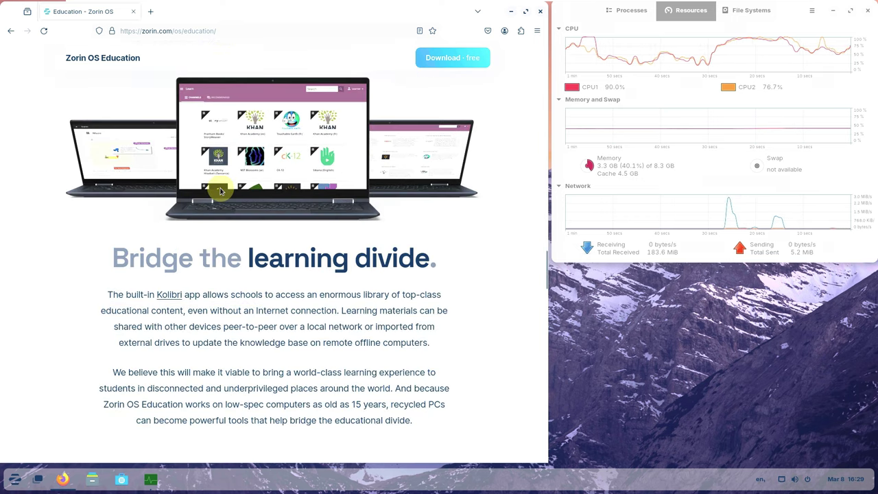
scroll(220, 191, down, 6)
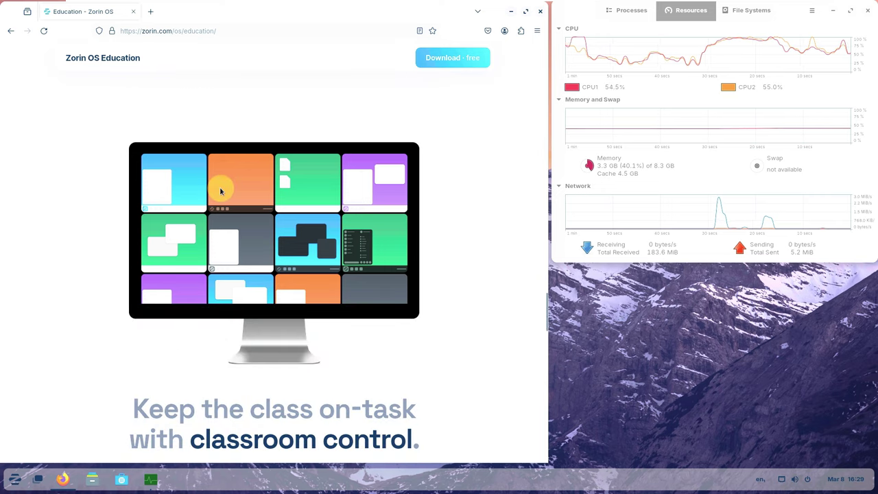
scroll(220, 191, down, 5)
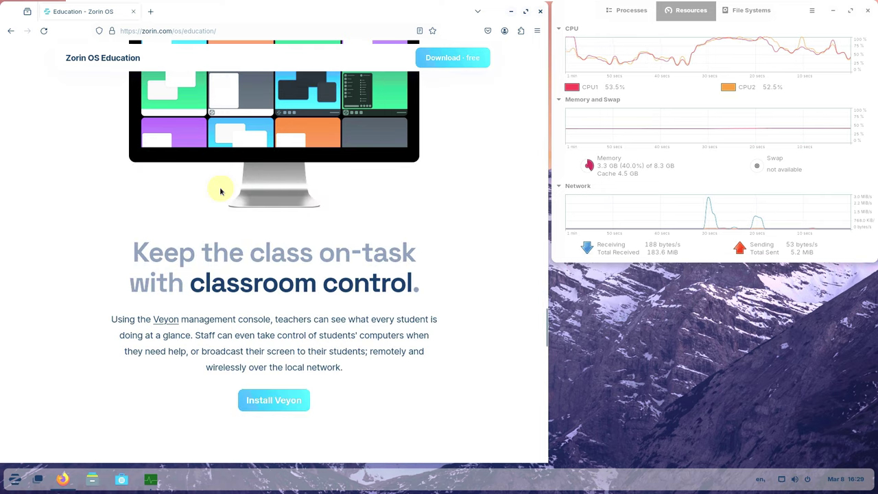
scroll(220, 191, down, 15)
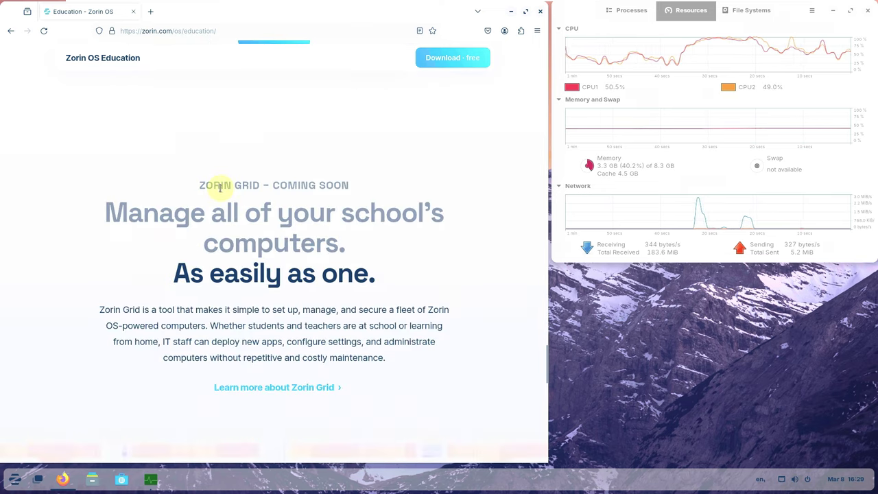
scroll(220, 191, down, 20)
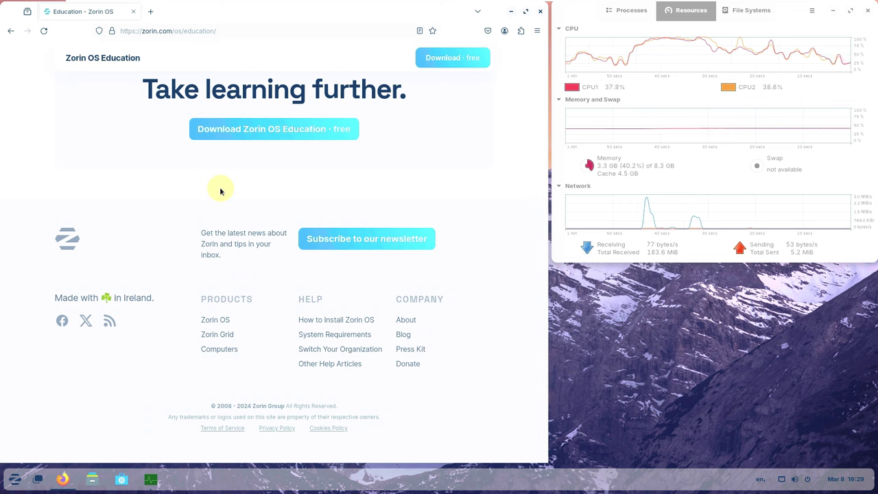
scroll(220, 190, up, 15)
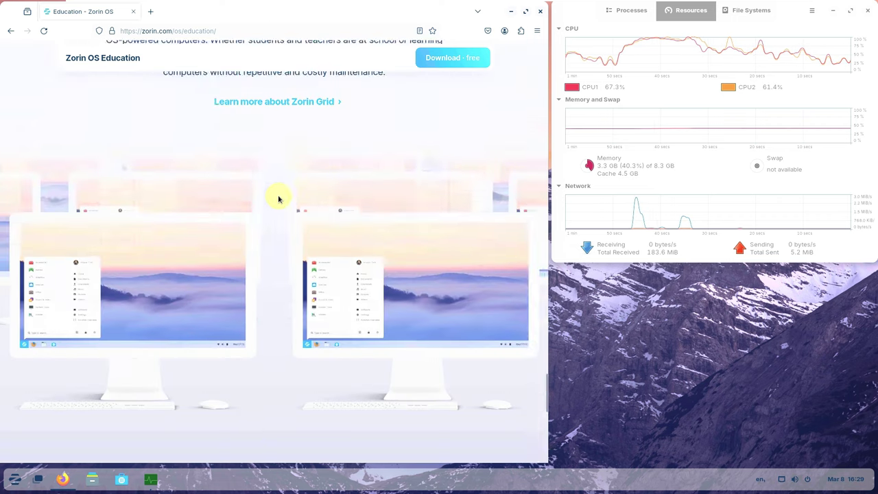
scroll(279, 199, up, 15)
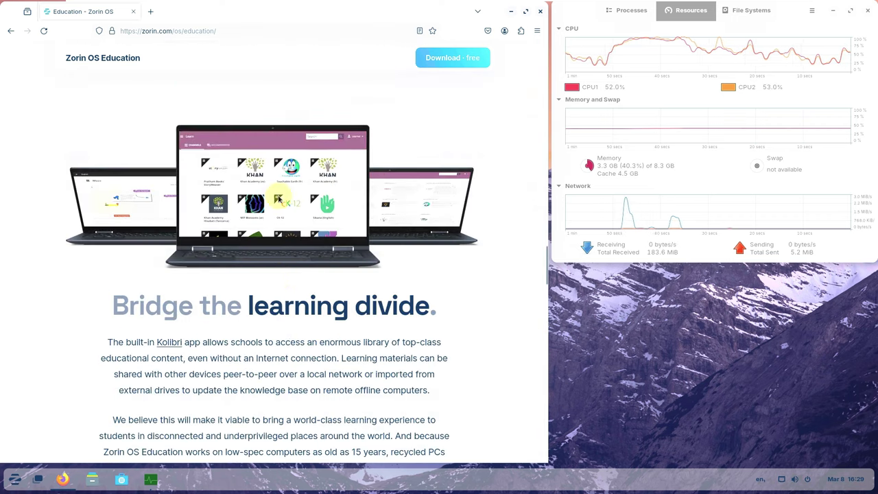
scroll(279, 199, up, 15)
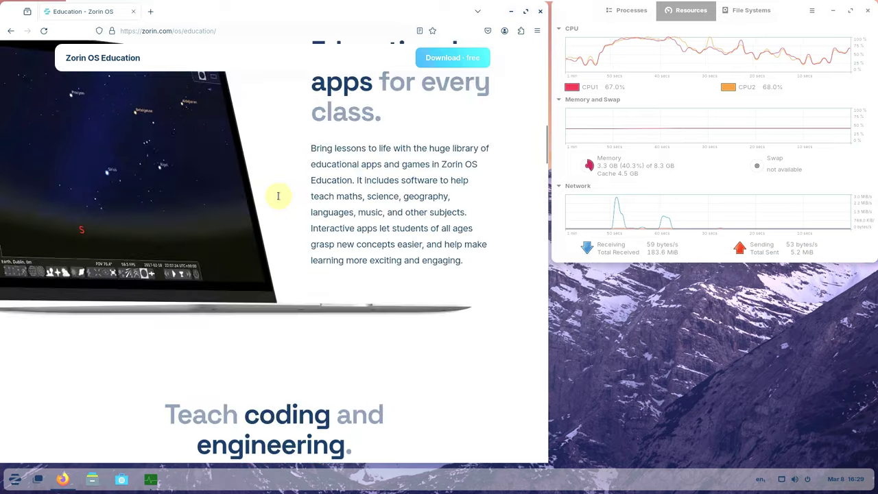
scroll(279, 199, up, 8)
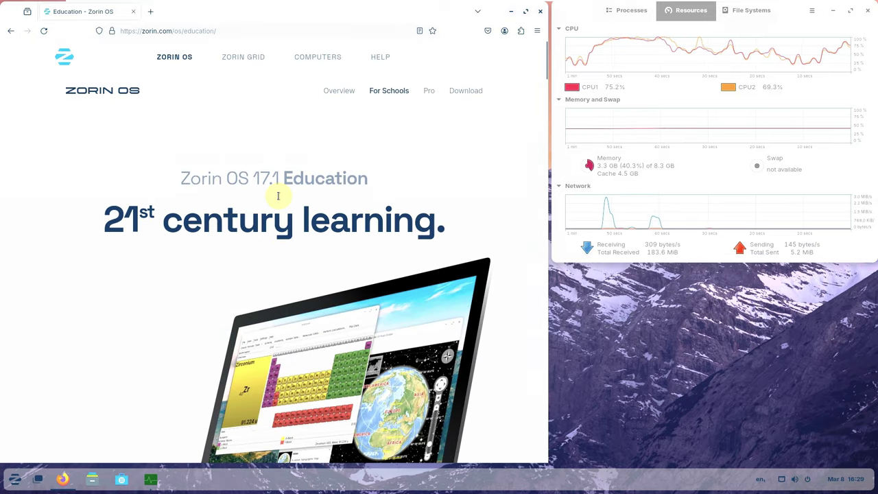
Start the free Zorin OS 17.1 Education download from the download page without subscribing to the newsletter, and cancel it.
click(462, 90)
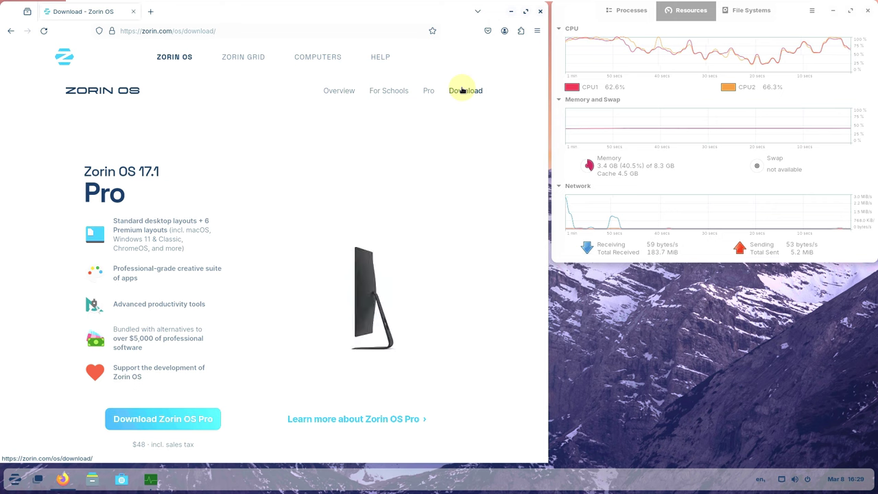
scroll(347, 200, down, 8)
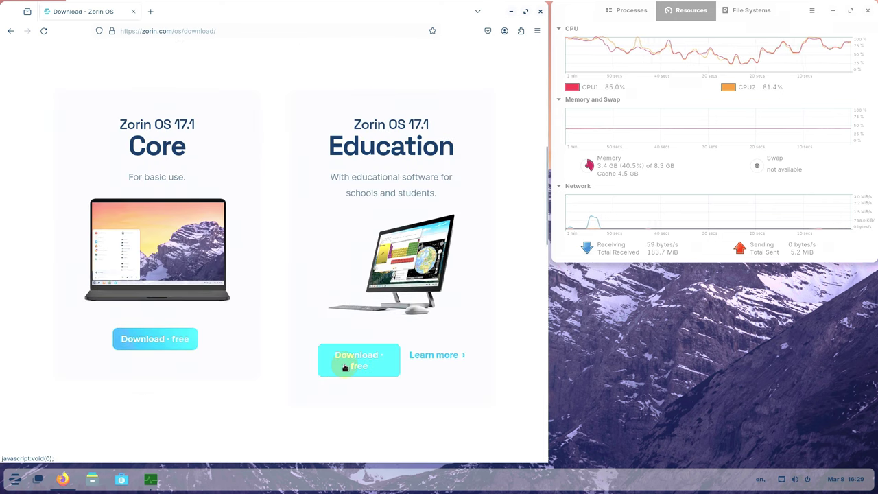
click(344, 367)
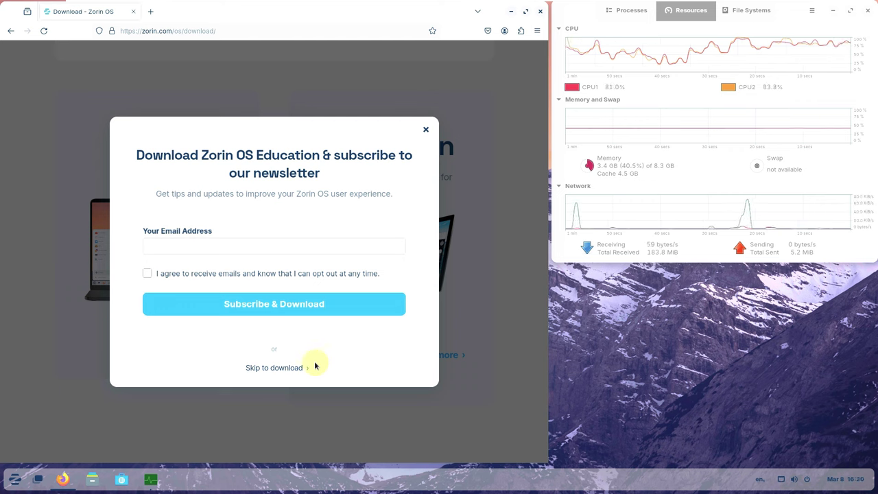
click(277, 368)
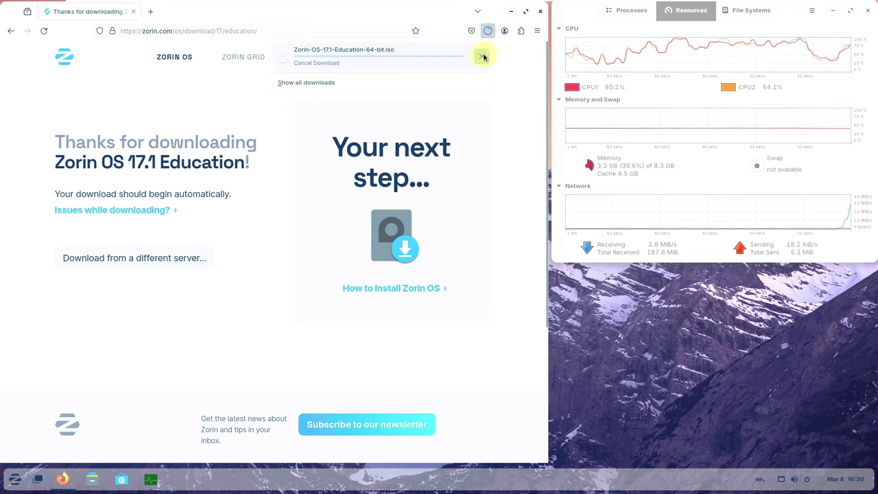
click(482, 57)
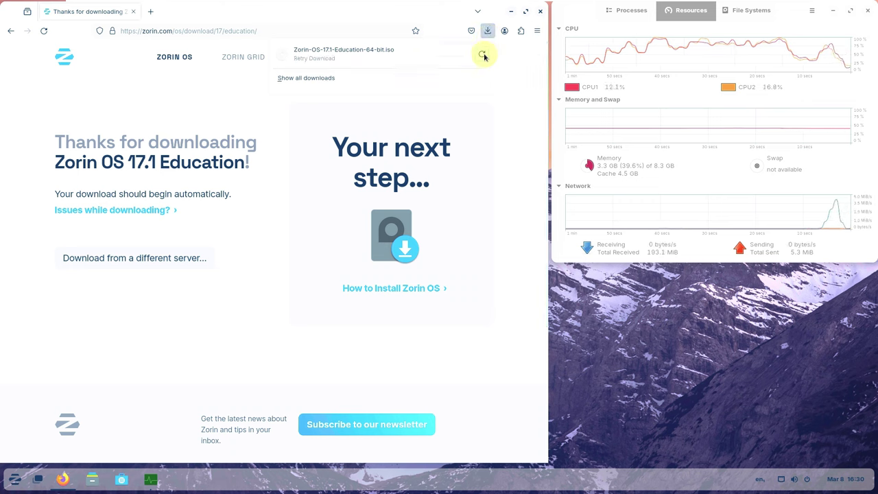
Close the browser and launch the Zorin OS 17.1 installer from the desktop.
click(540, 14)
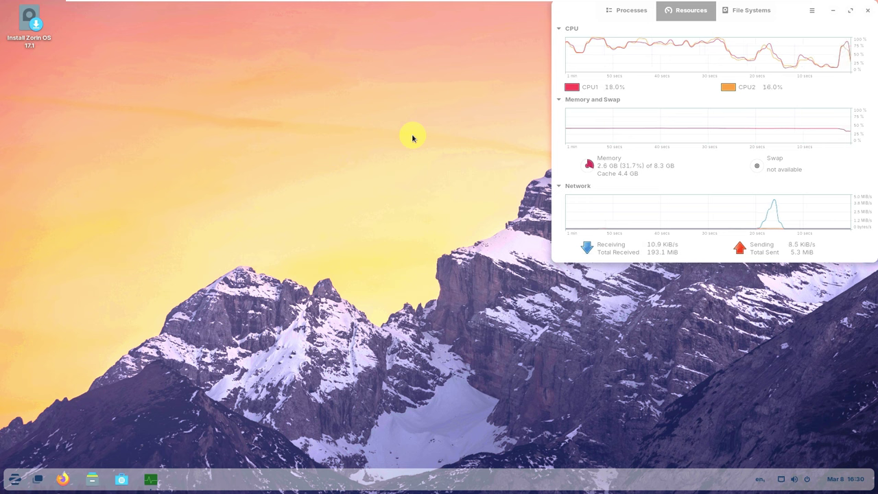
click(39, 39)
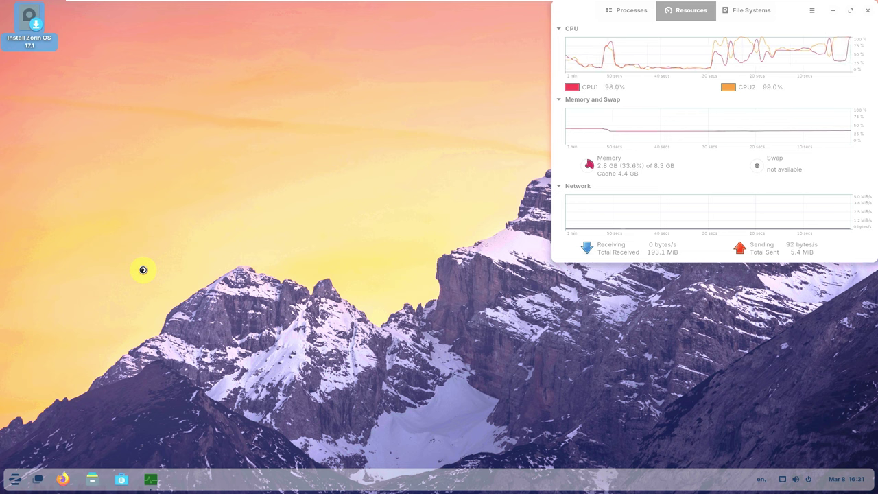
View the calendar and notifications, the system quick settings and the available keyboard layouts, and dismiss them.
click(835, 479)
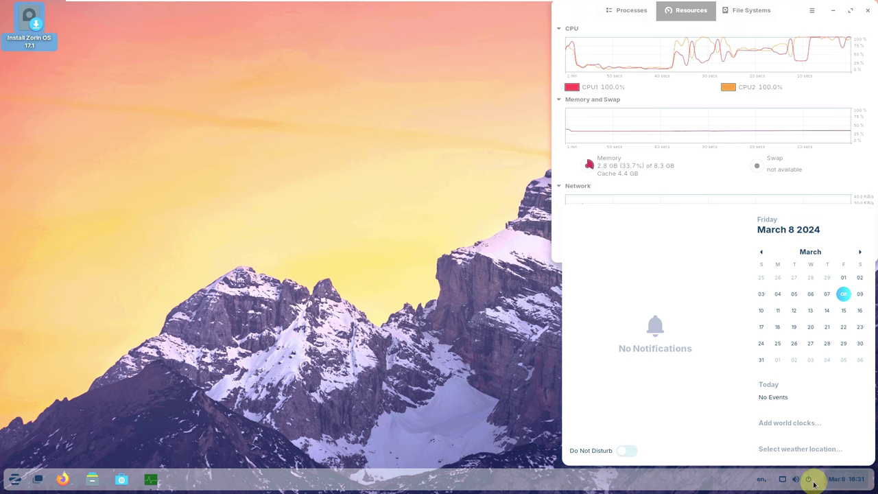
click(812, 482)
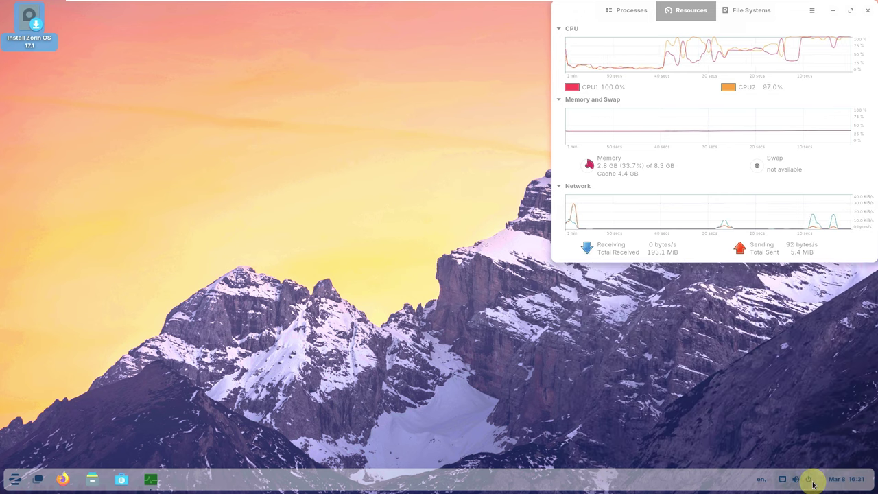
click(811, 481)
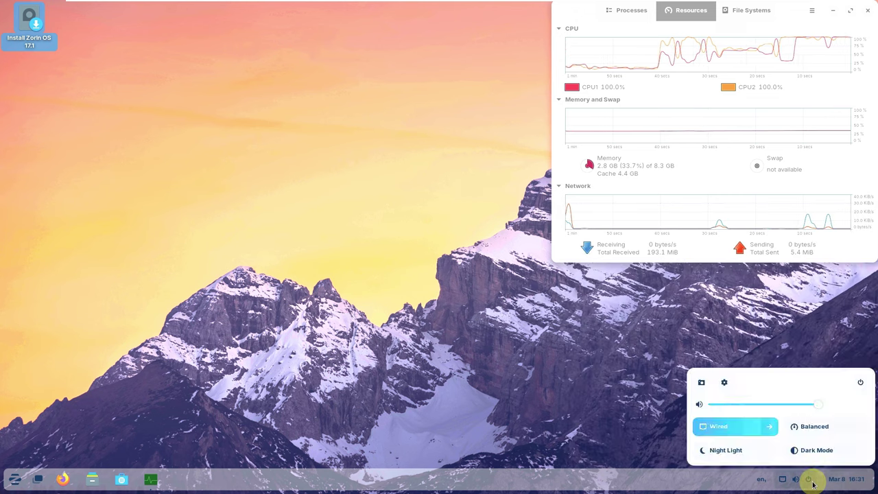
click(767, 482)
click(760, 478)
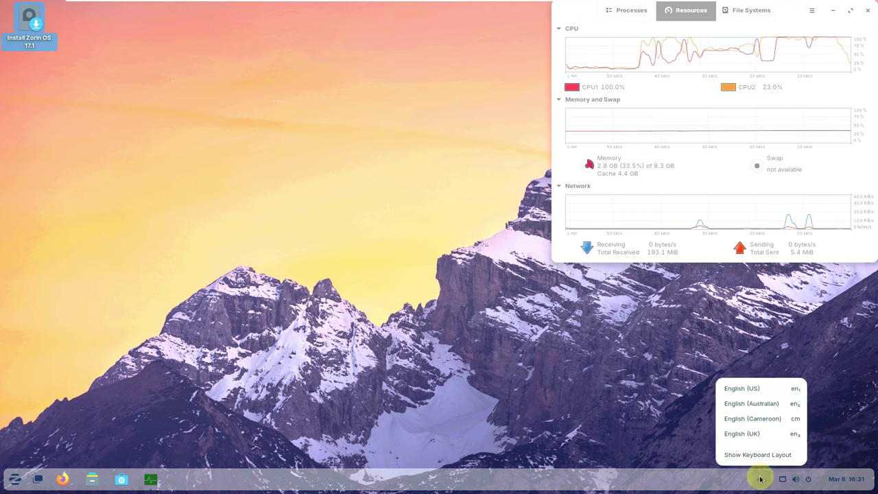
click(585, 391)
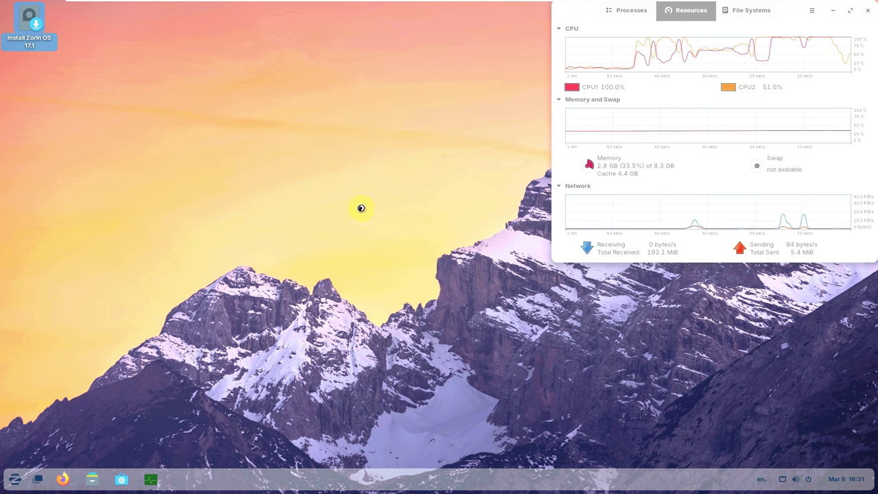
Open the desktop background settings and set the green mountain canyon picture as the wallpaper.
right_click(243, 128)
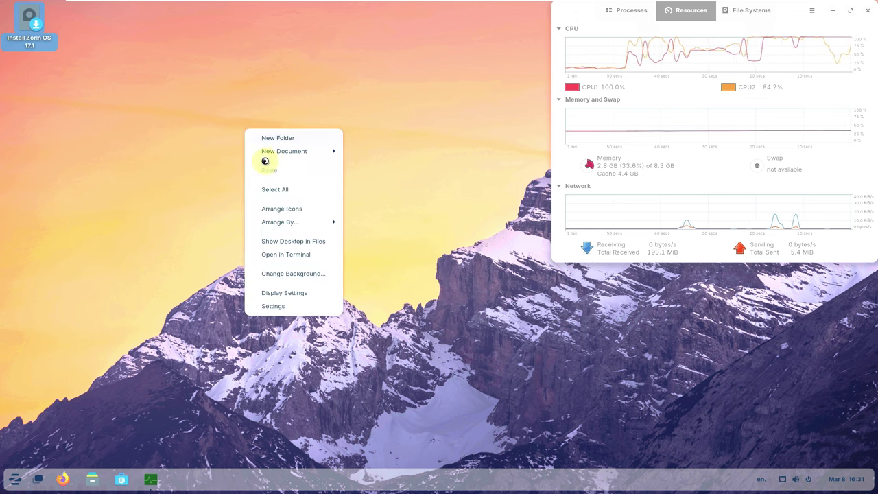
click(292, 273)
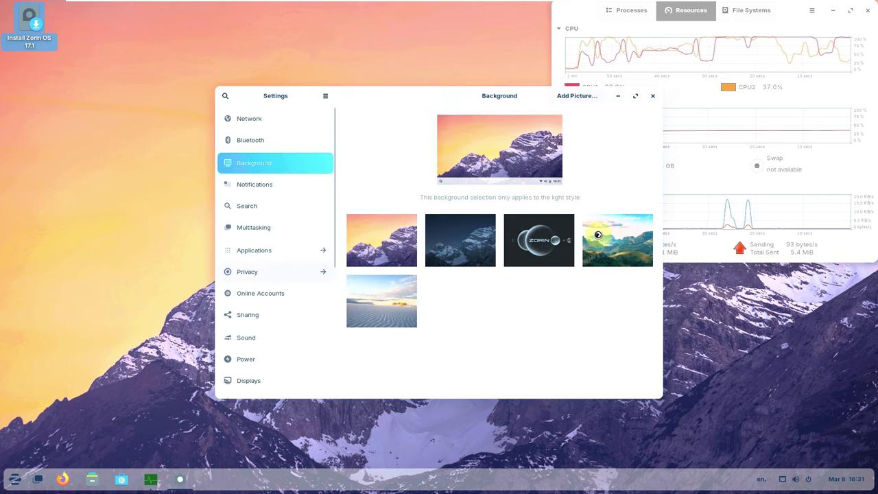
click(603, 237)
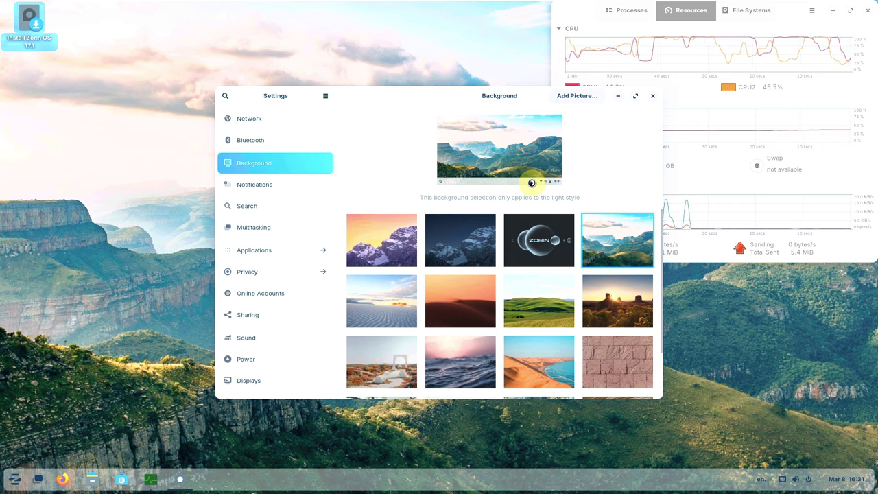
Move the Settings window away from the desktop's centre and shrink it to fit beneath the system resource graphs.
scroll(435, 253, down, 2)
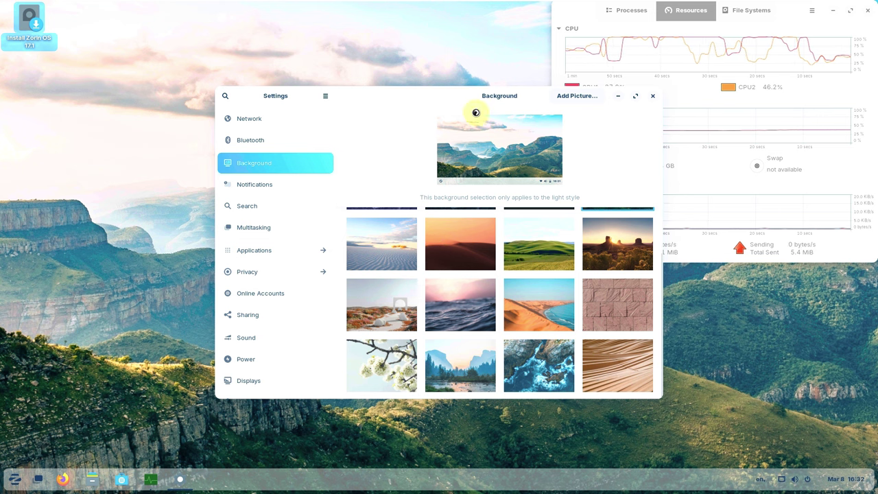
drag(462, 89, 678, 157)
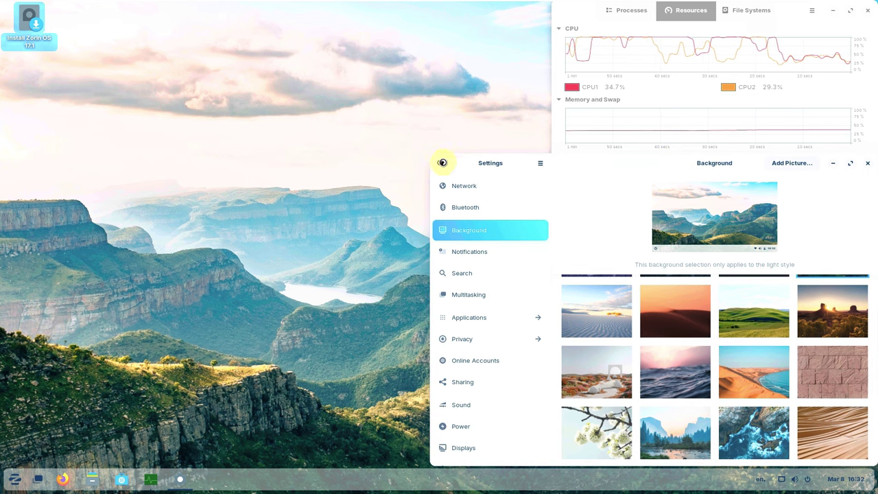
drag(429, 153, 545, 256)
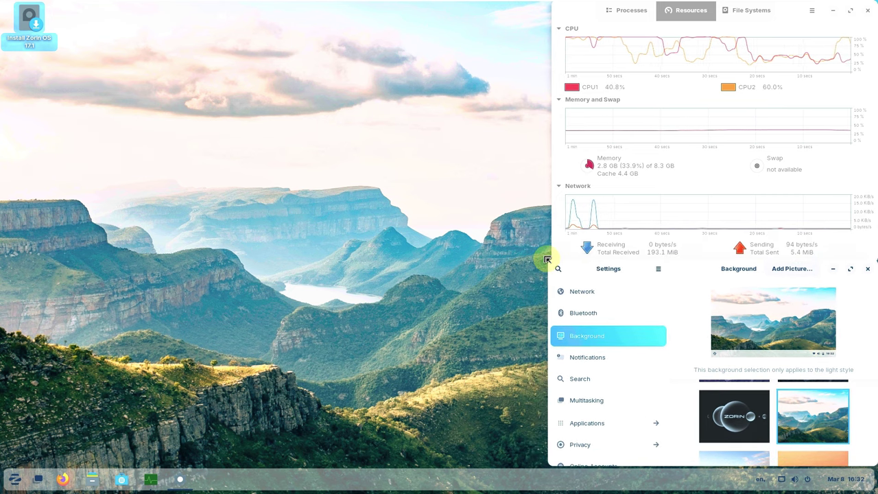
Review the Network settings and the Bluetooth settings.
click(640, 294)
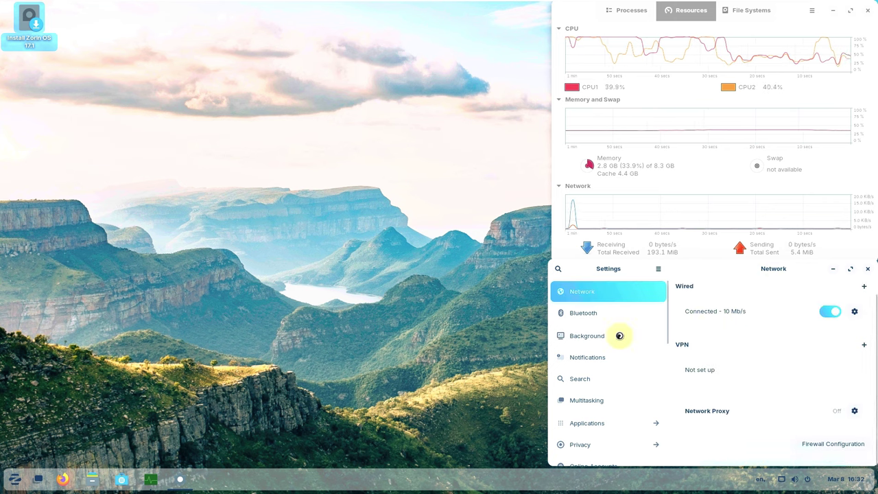
click(608, 317)
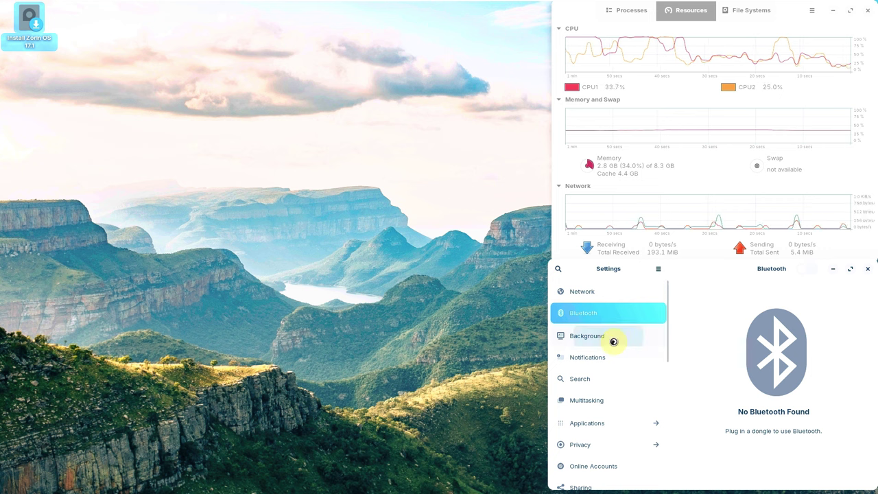
Set the desktop background to the picture of a forest river beneath blue cliffs at sunset.
click(613, 340)
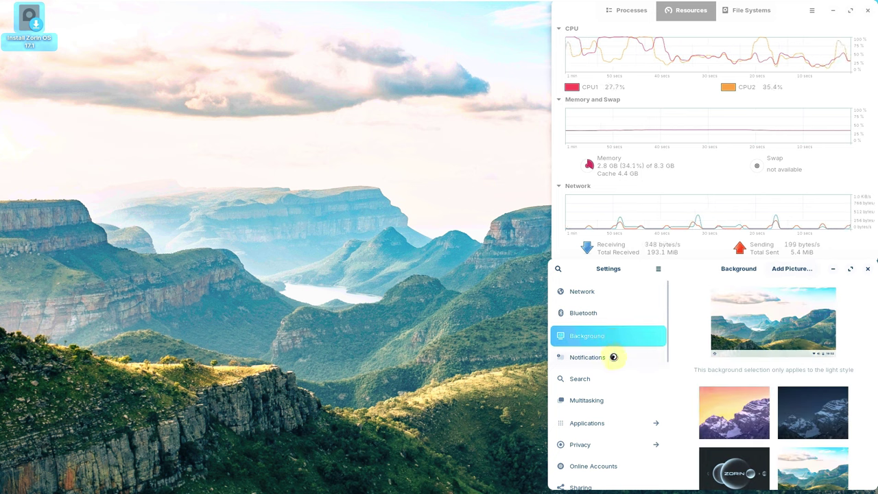
scroll(749, 395, down, 2)
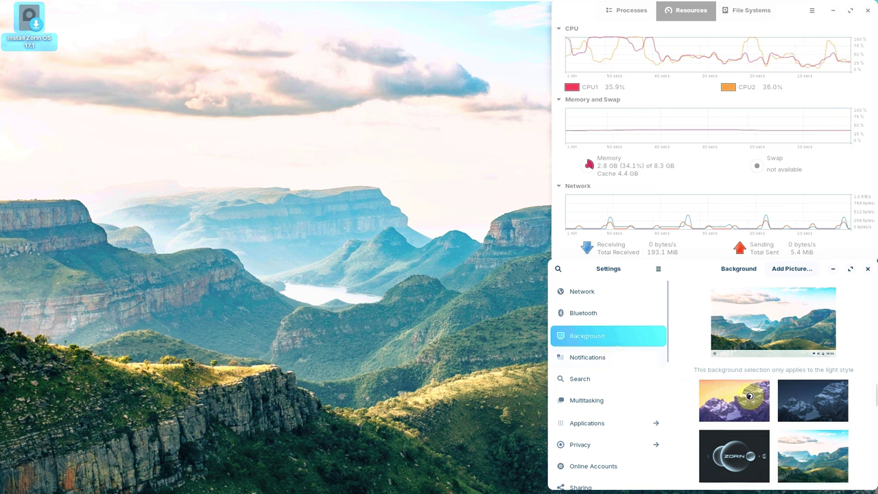
scroll(749, 395, down, 4)
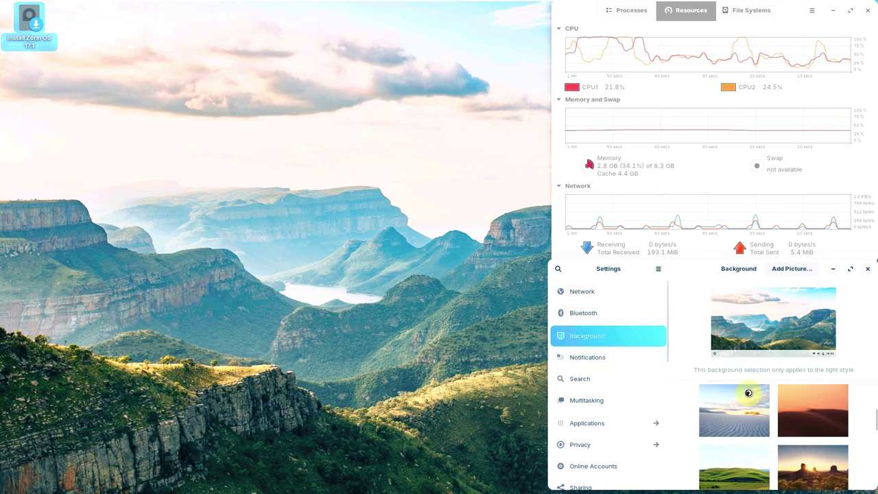
scroll(748, 392, down, 2)
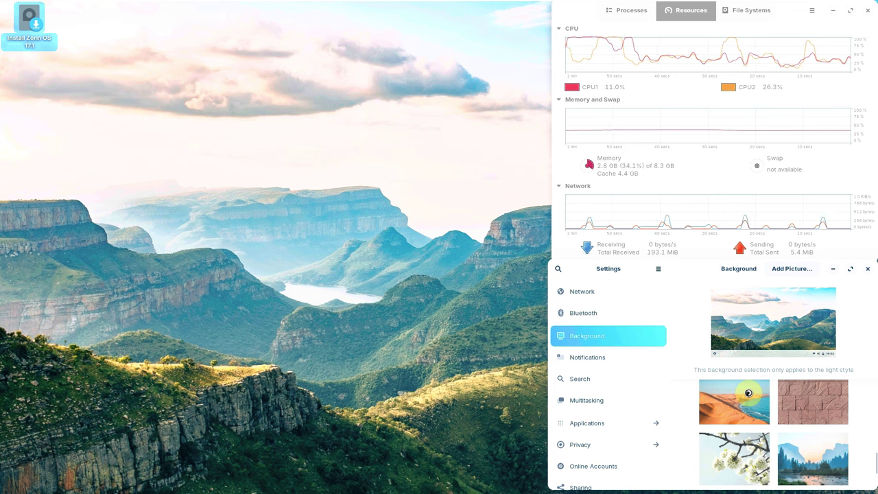
click(799, 458)
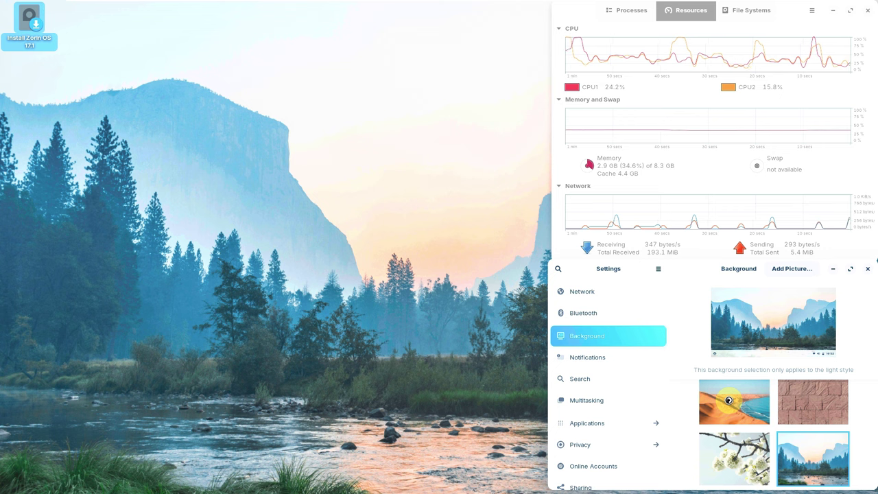
scroll(728, 400, down, 1)
scroll(768, 442, down, 1)
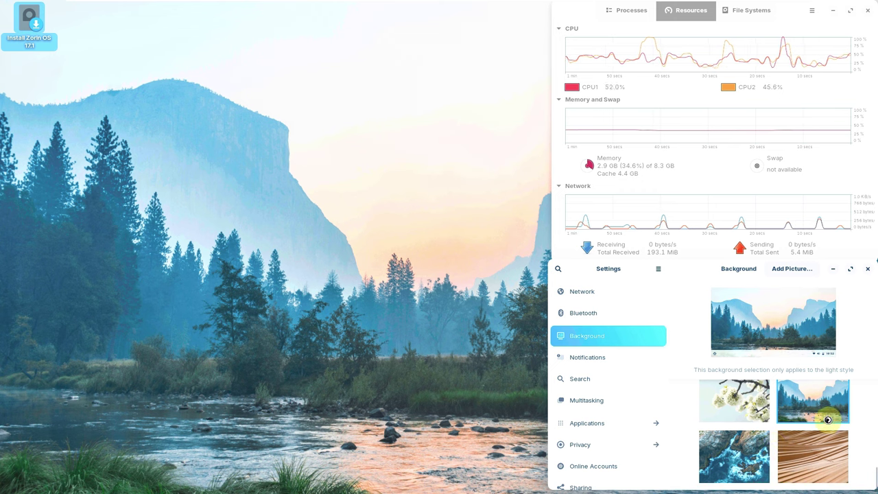
Examine the Notifications settings, including the complete list of applications, and look over the available settings categories.
click(616, 358)
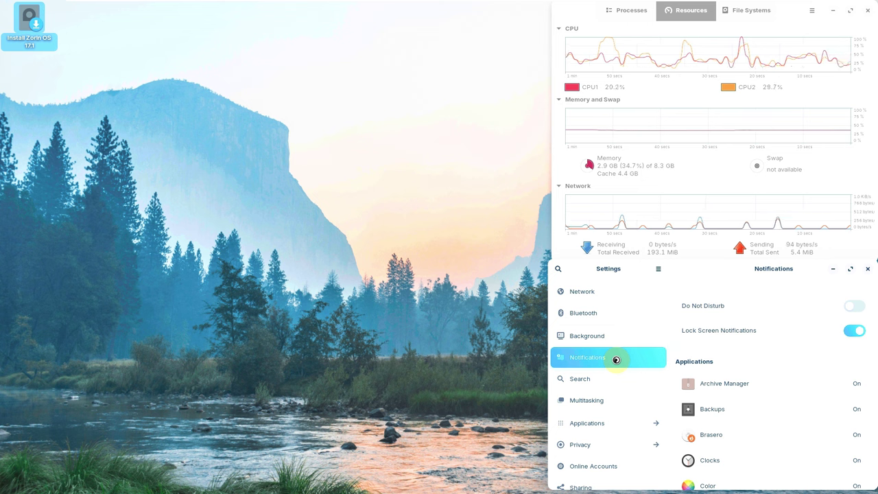
scroll(615, 360, down, 3)
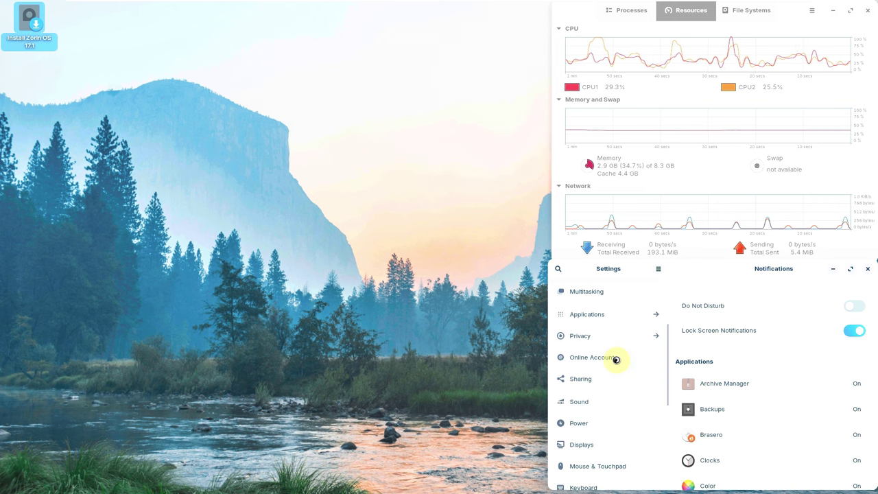
scroll(616, 359, down, 2)
scroll(616, 359, down, 3)
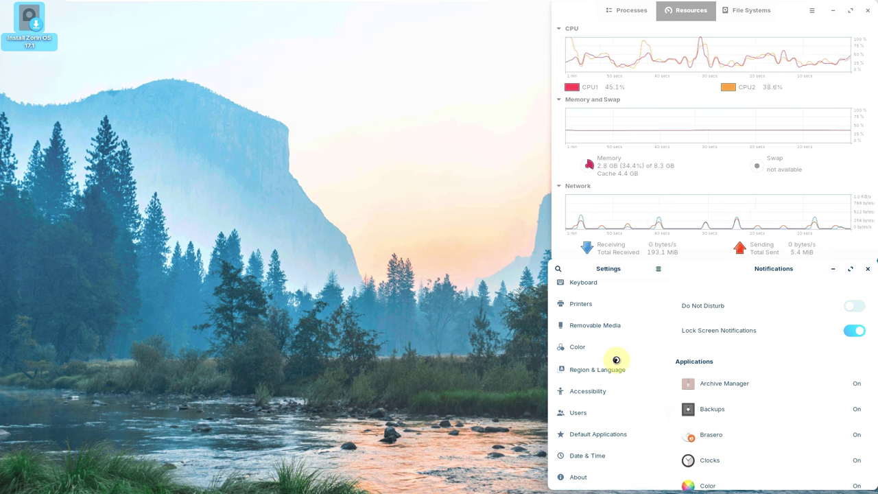
scroll(694, 386, down, 2)
scroll(694, 386, down, 8)
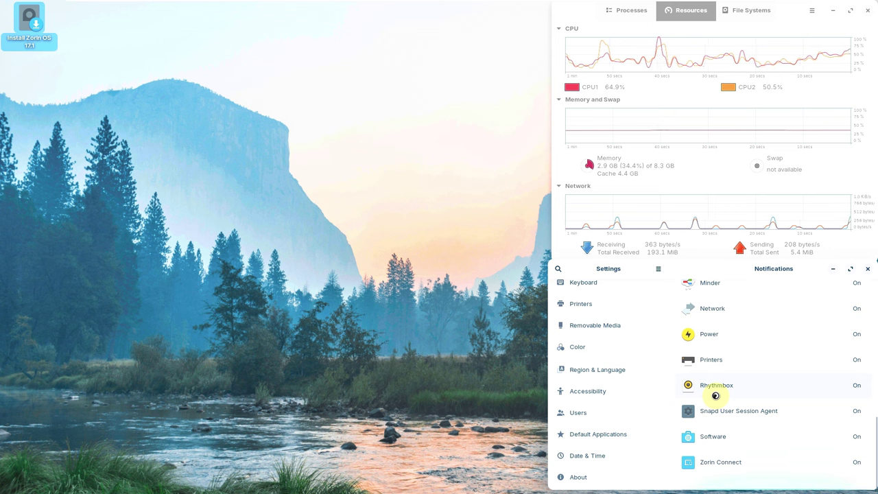
scroll(614, 385, up, 3)
scroll(615, 385, up, 5)
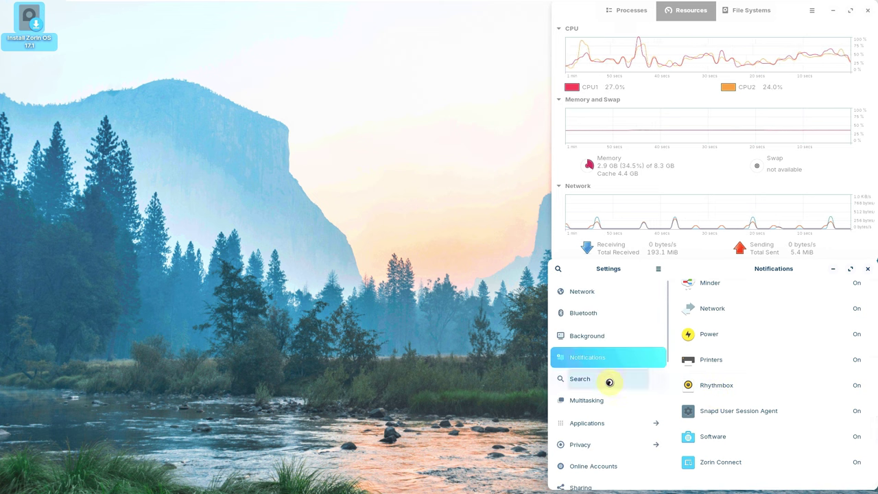
Review the applications offered for Search results and the Multitasking options through Application Switching.
click(609, 381)
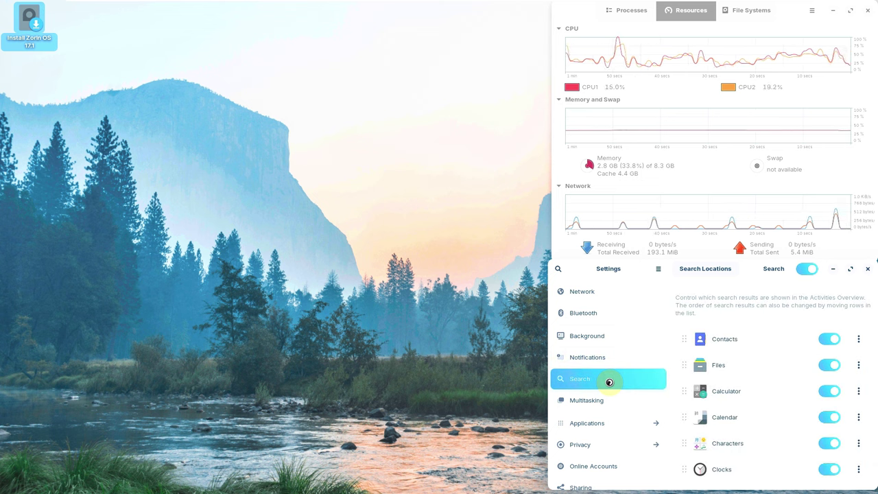
scroll(723, 384, down, 5)
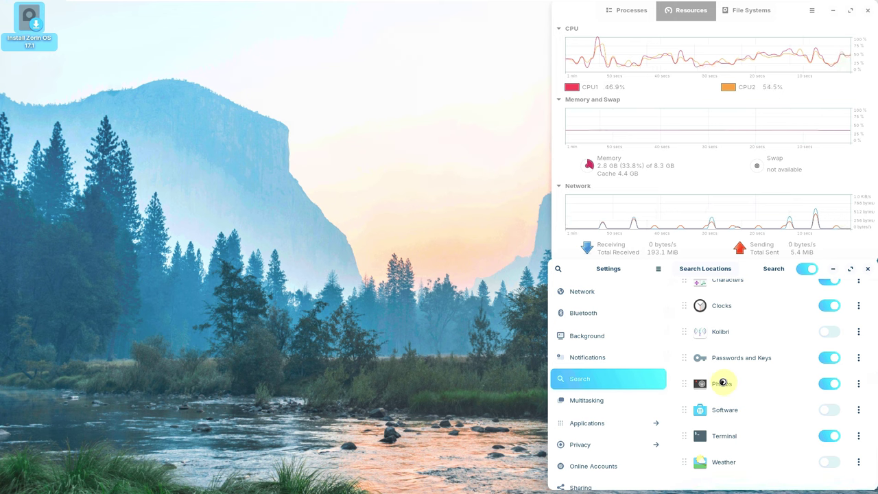
click(622, 400)
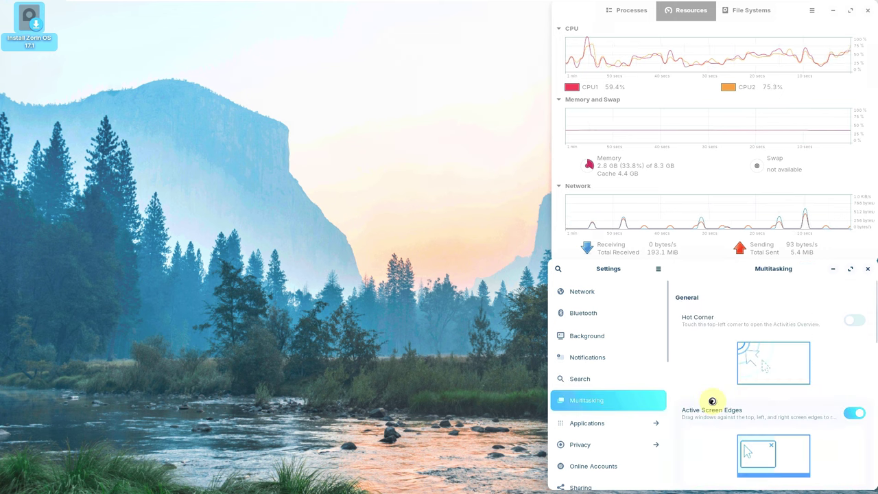
scroll(723, 337, down, 10)
scroll(721, 336, down, 4)
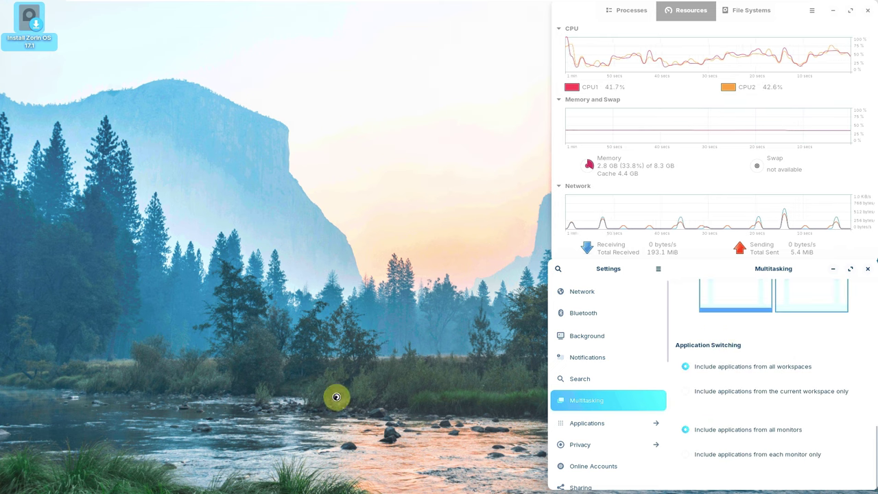
View the list of installed programs in the Applications settings and return to the main settings categories.
click(162, 209)
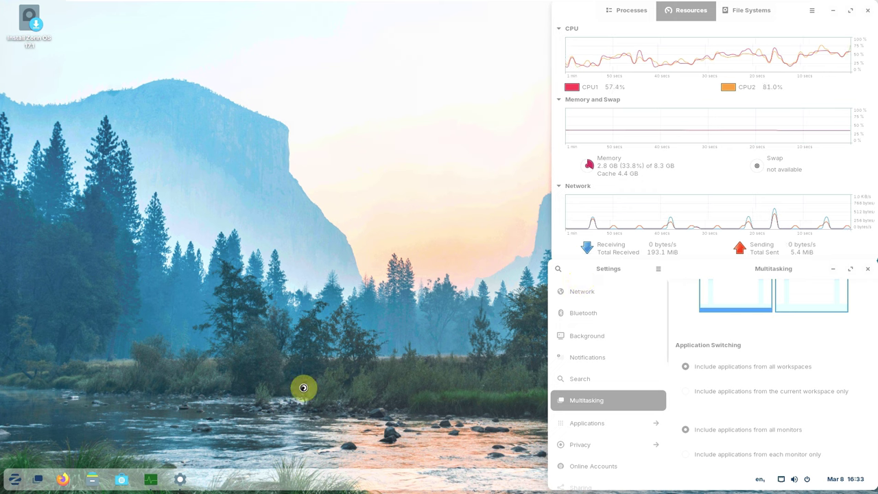
click(607, 423)
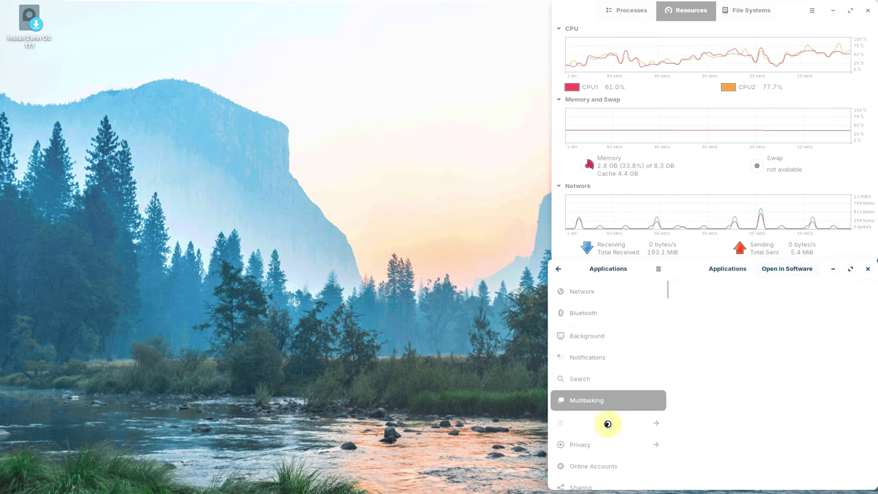
click(561, 271)
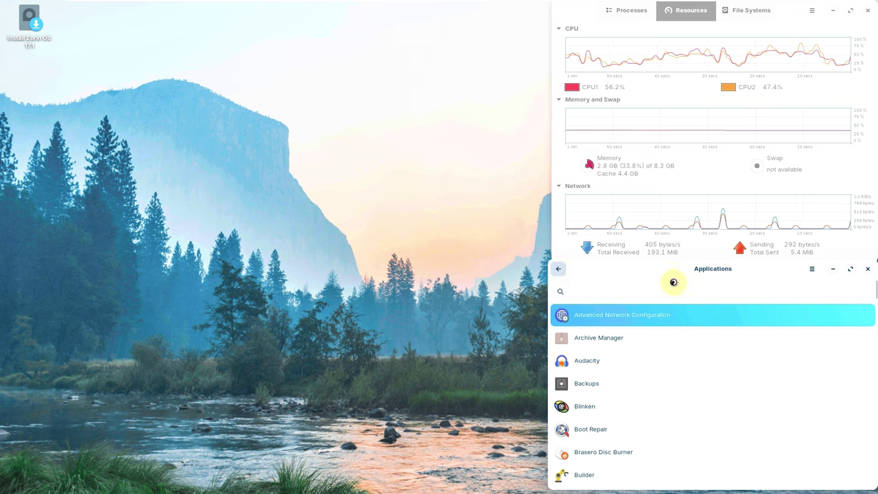
key(alt+Left)
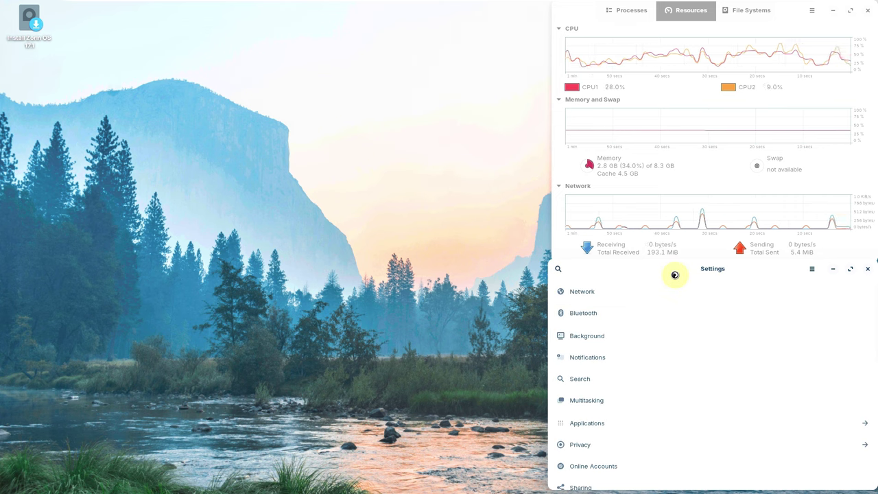
Move the Settings window to the desktop's upper-left corner and enlarge it to fill the space beside the resource graphs.
drag(675, 274, 210, 133)
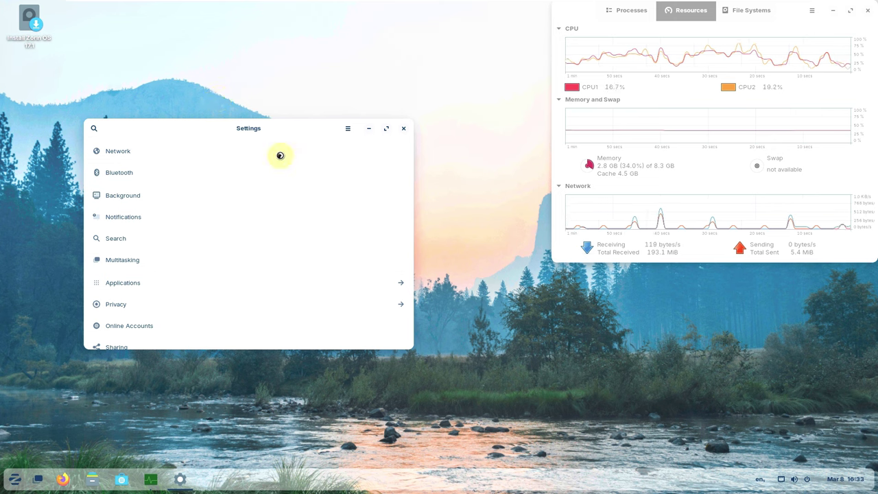
drag(261, 129, 182, 15)
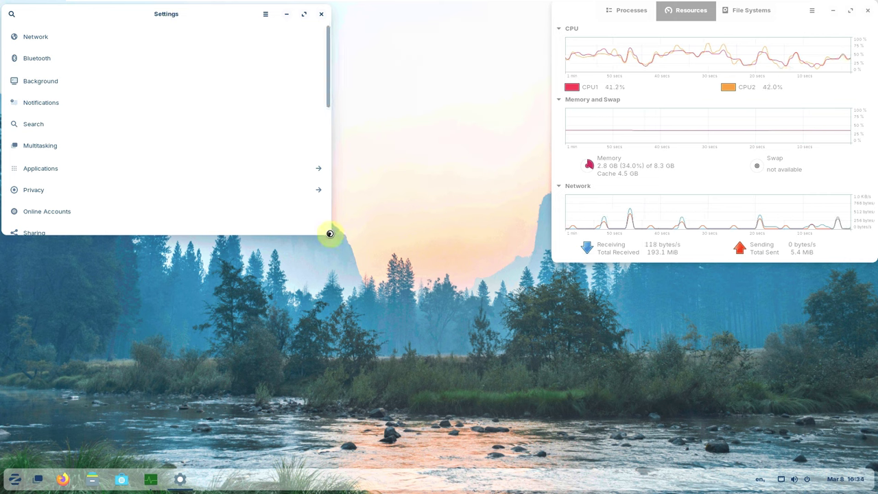
drag(329, 232, 552, 476)
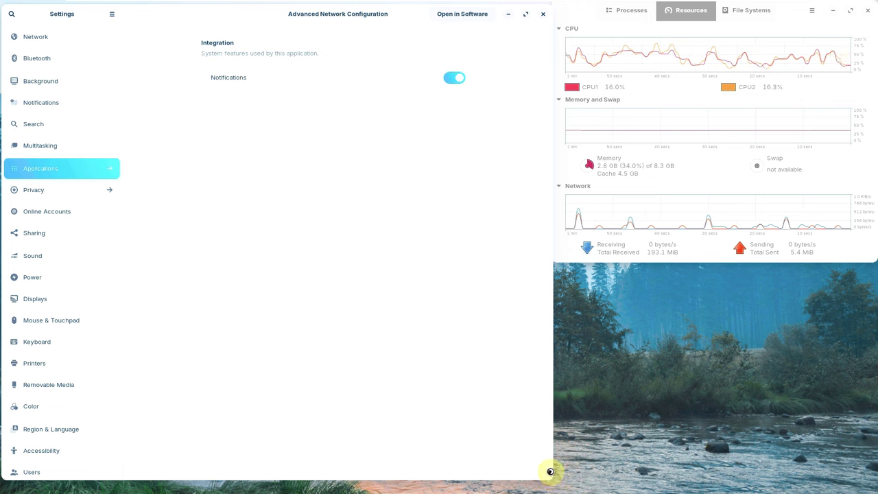
Review the Privacy pages for Connectivity, Location Services, Thunderbolt, File History & Trash and Screen, and return to the main settings.
click(68, 191)
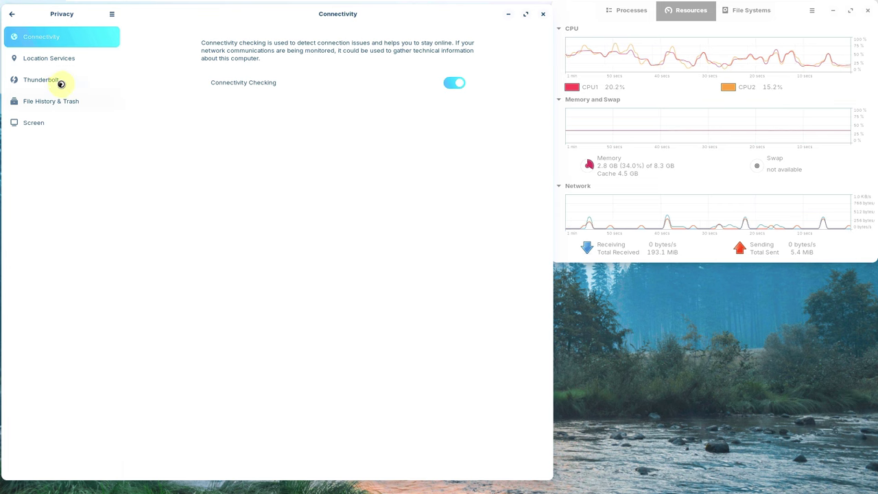
click(61, 61)
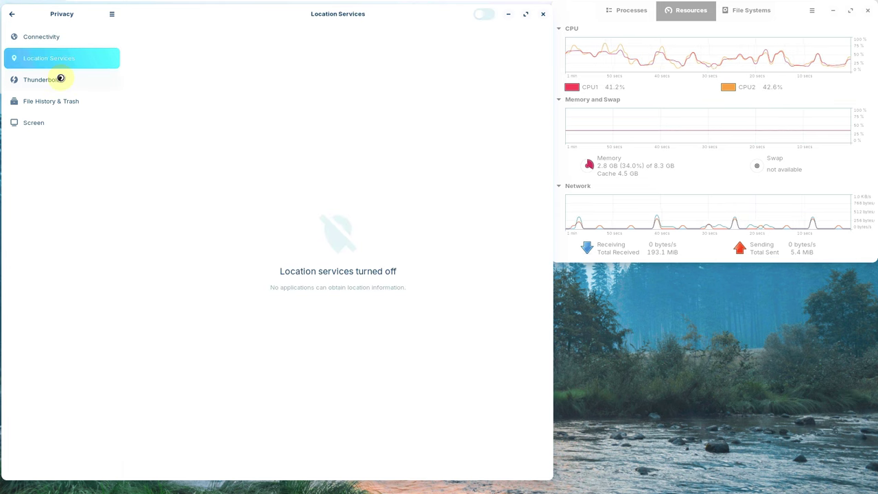
click(60, 80)
click(65, 102)
click(73, 121)
click(14, 16)
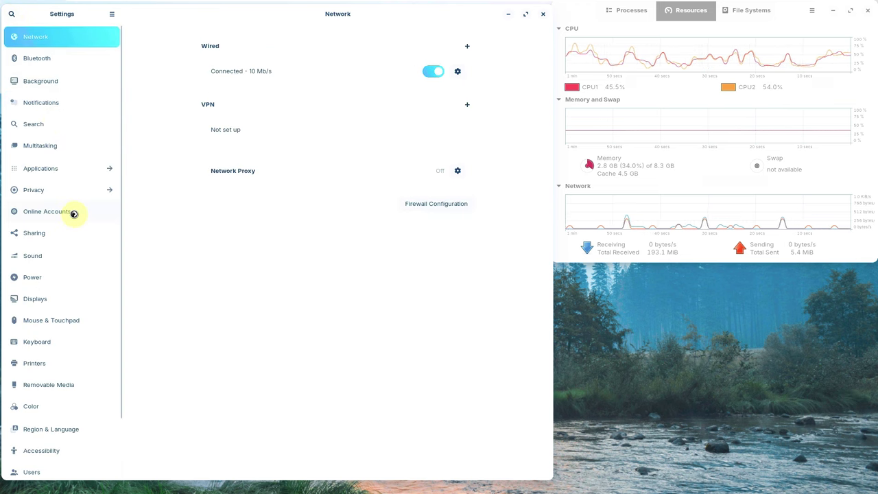
View the Online Accounts and Sharing settings, dismissing the request to choose a new keyring password.
click(72, 212)
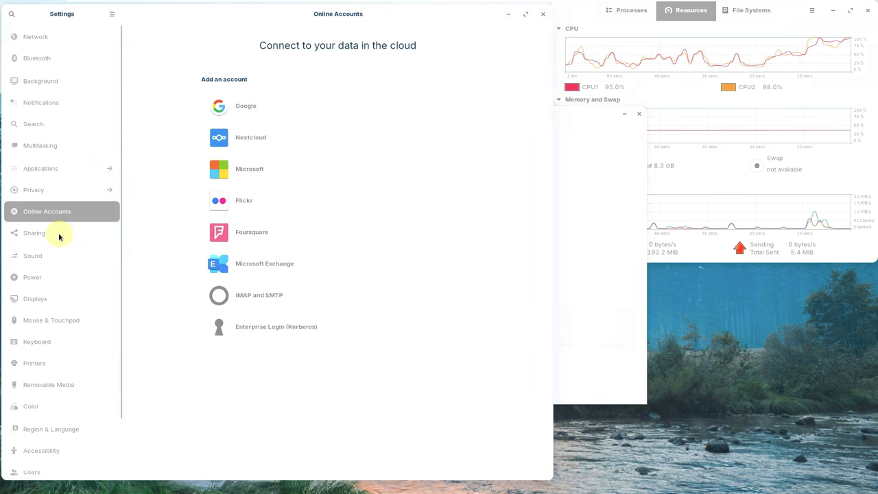
click(59, 236)
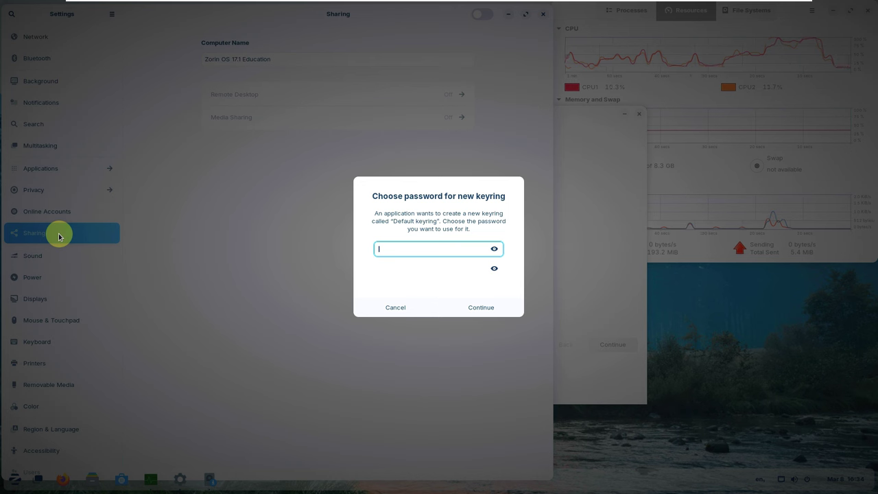
click(393, 307)
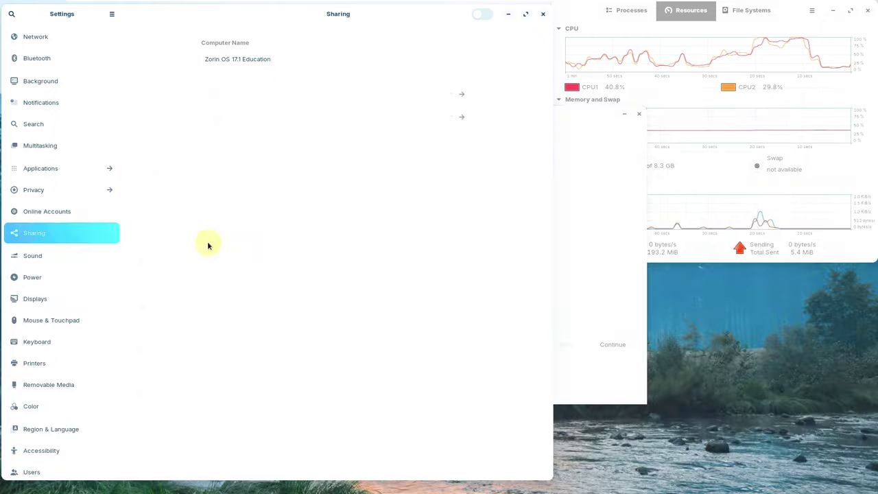
Review the Sound, Power and Displays settings.
click(56, 253)
click(59, 276)
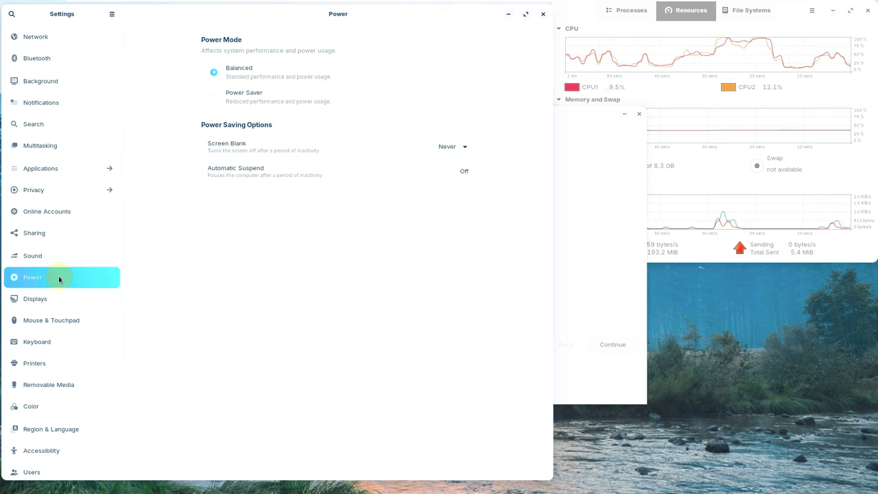
click(76, 298)
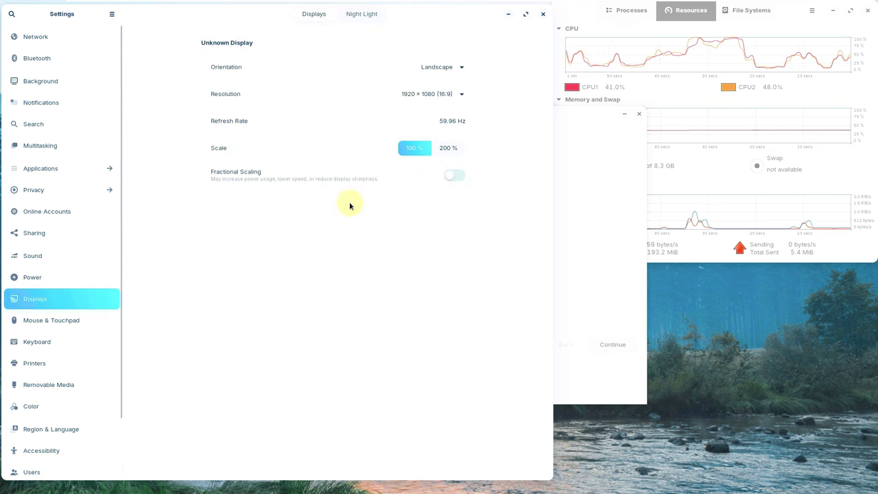
Turn on fractional scaling to view the available display scale options, and turn it back off.
click(456, 175)
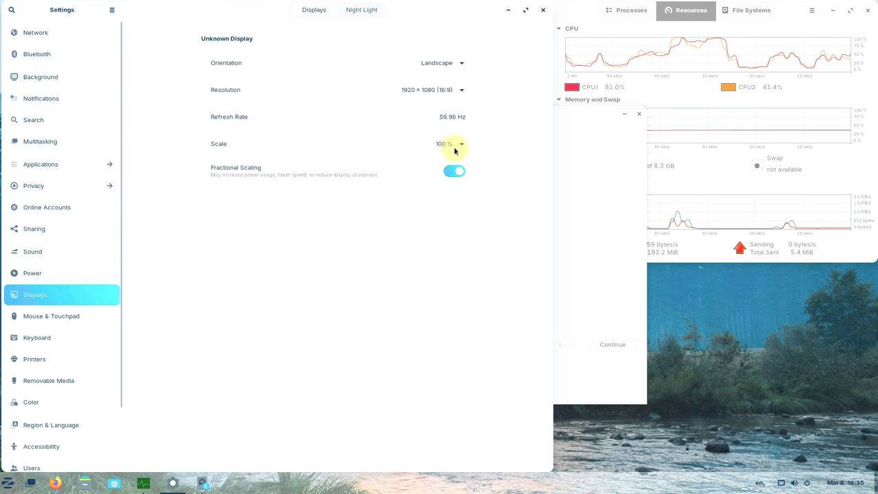
click(452, 145)
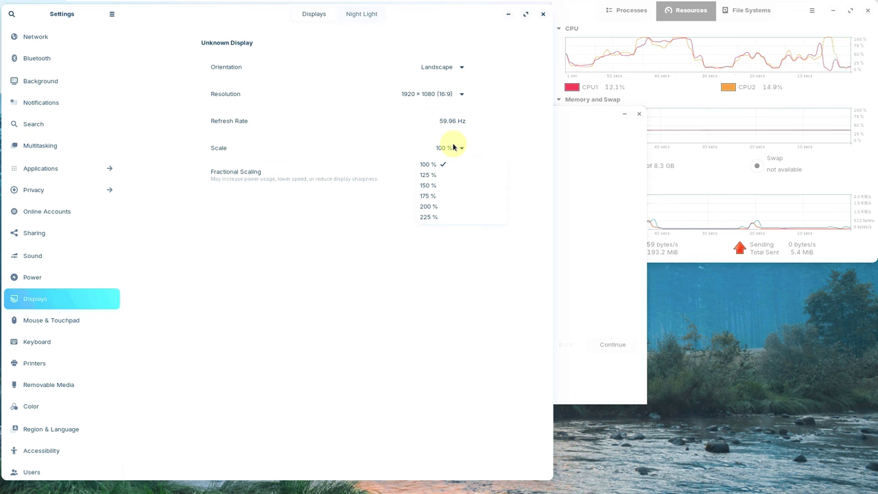
click(453, 147)
click(454, 176)
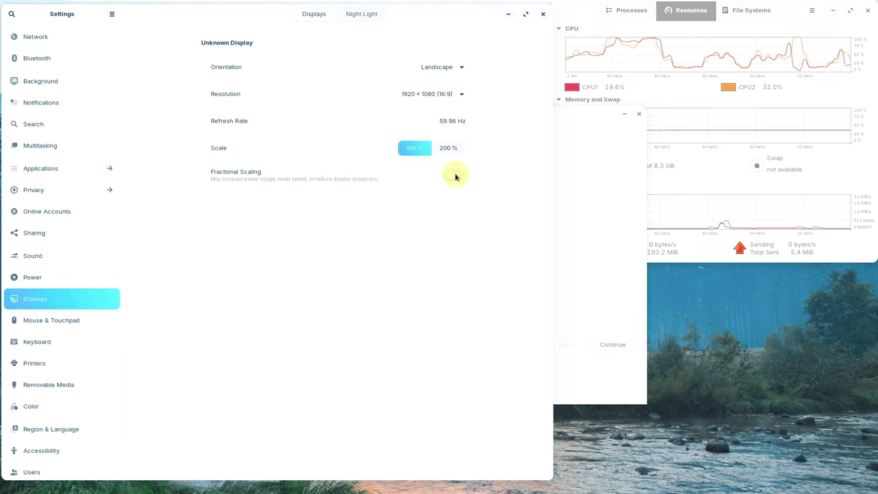
Turn on natural scrolling for the mouse and view the Keyboard settings.
click(73, 320)
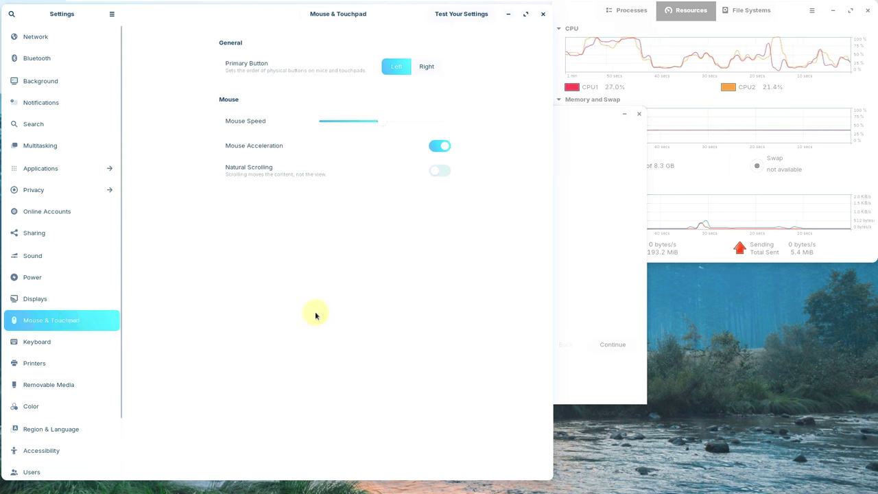
click(439, 173)
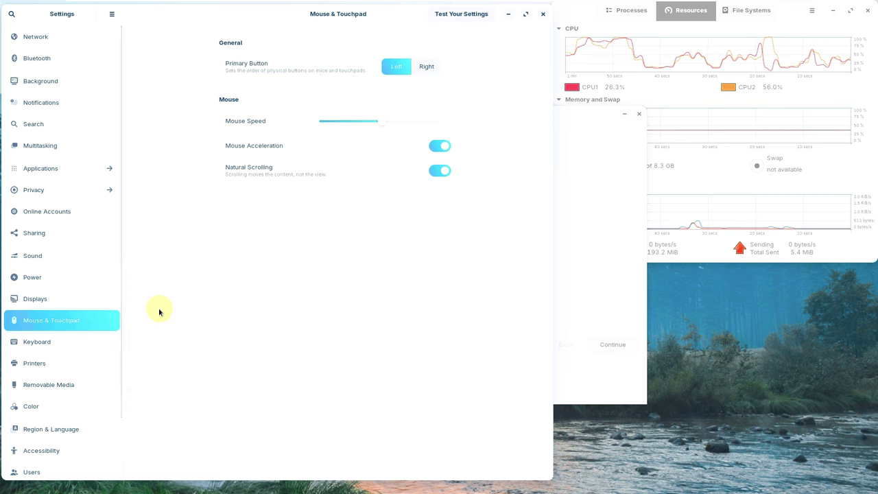
click(90, 343)
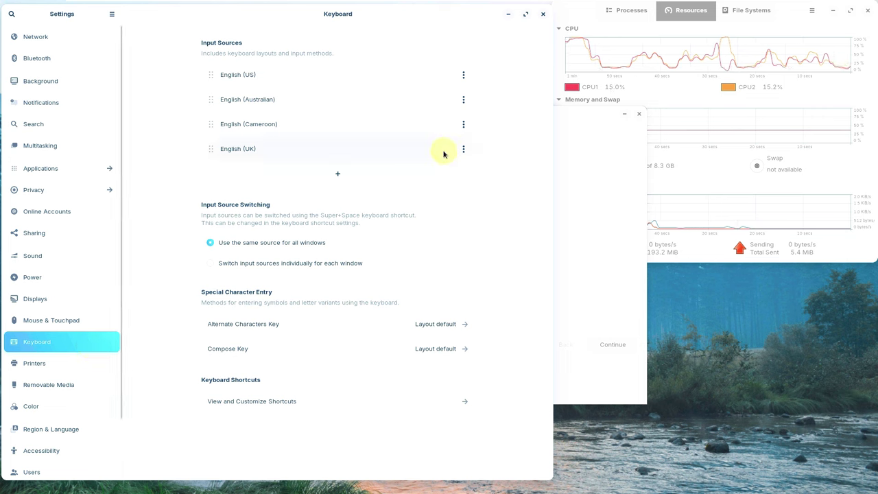
Review the Printers, Removable Media, Color and Region & Language settings.
click(63, 373)
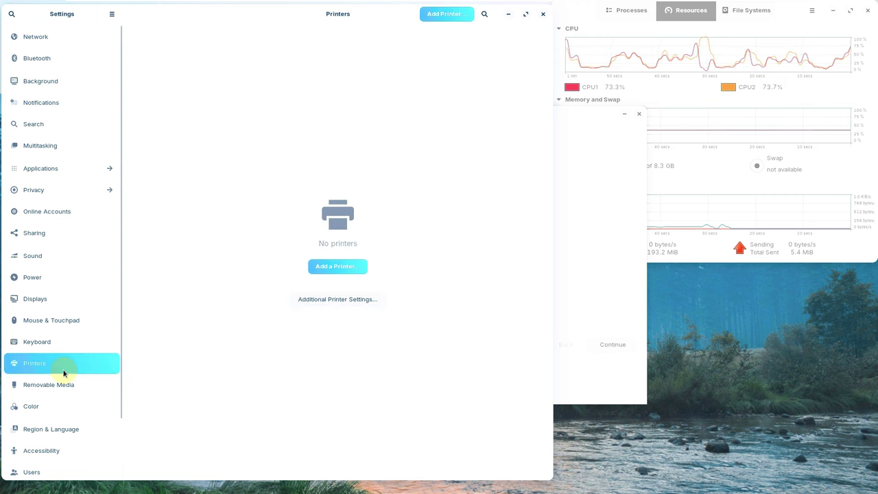
click(81, 389)
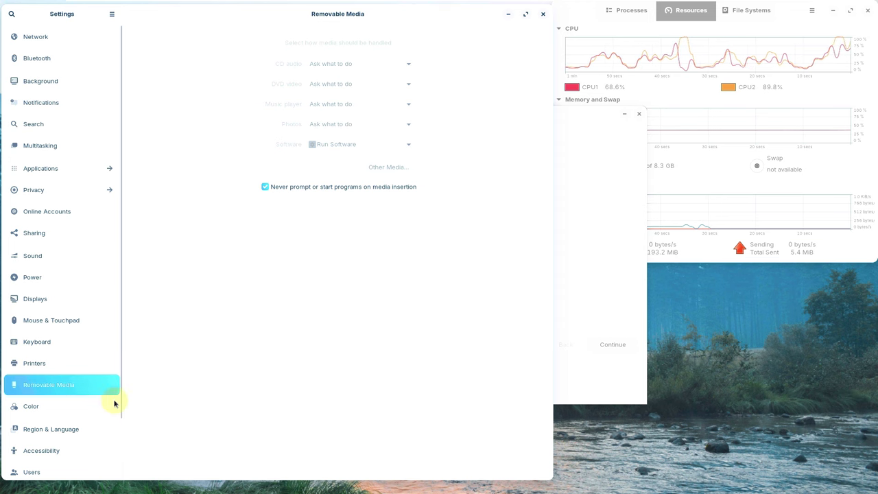
click(90, 412)
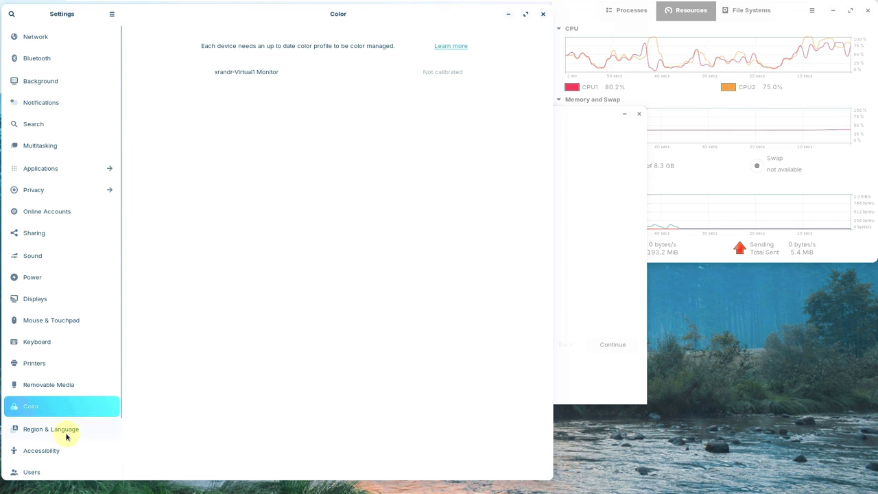
click(66, 432)
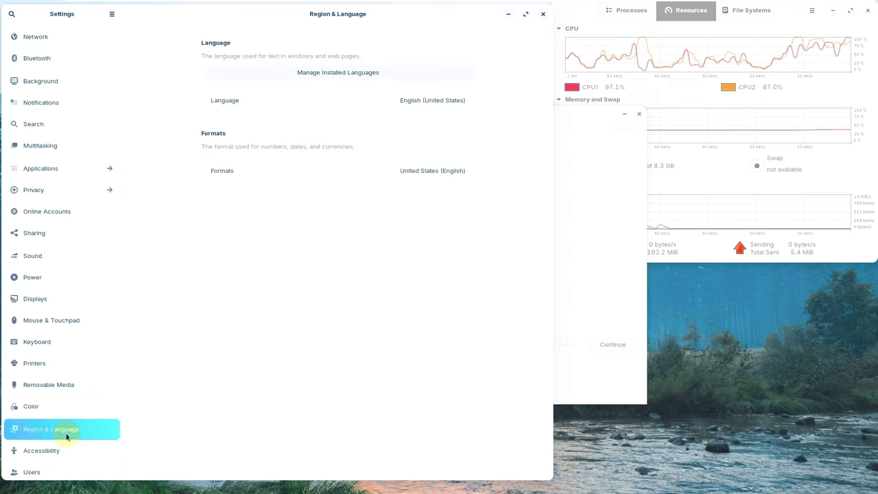
Review the Accessibility, Users, Default Applications, Date & Time and About pages of the settings.
scroll(118, 384, down, 3)
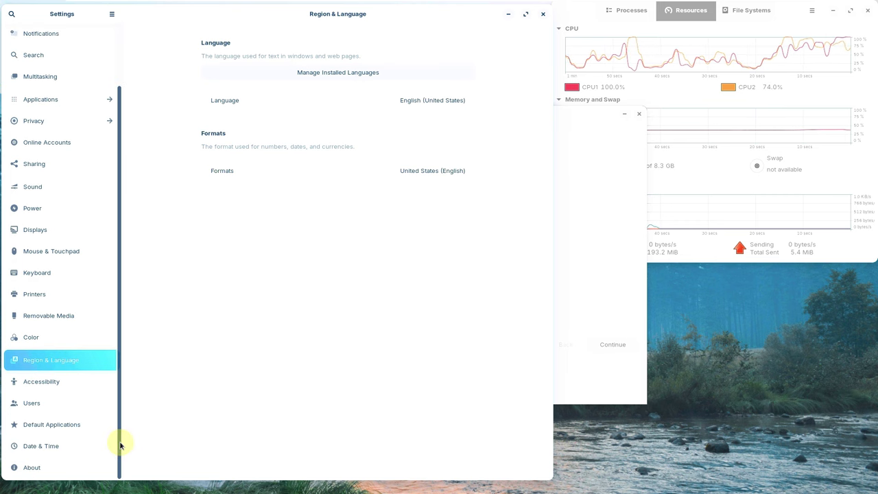
click(76, 390)
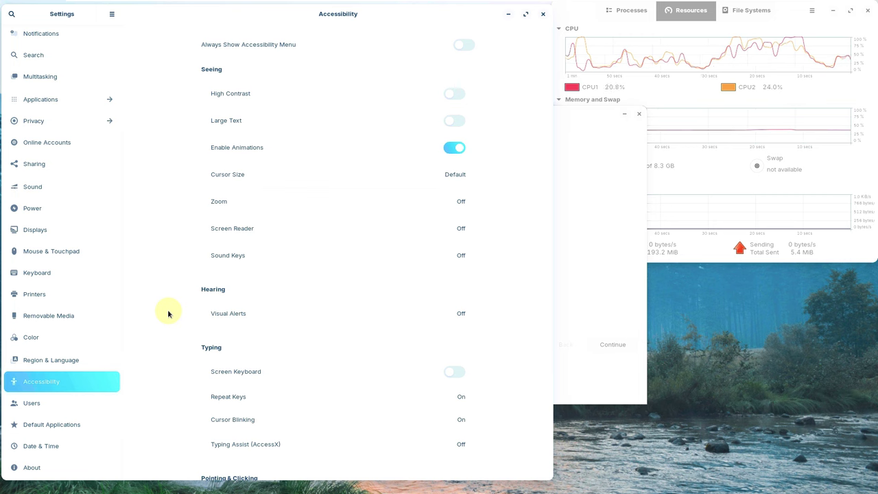
scroll(145, 362, down, 4)
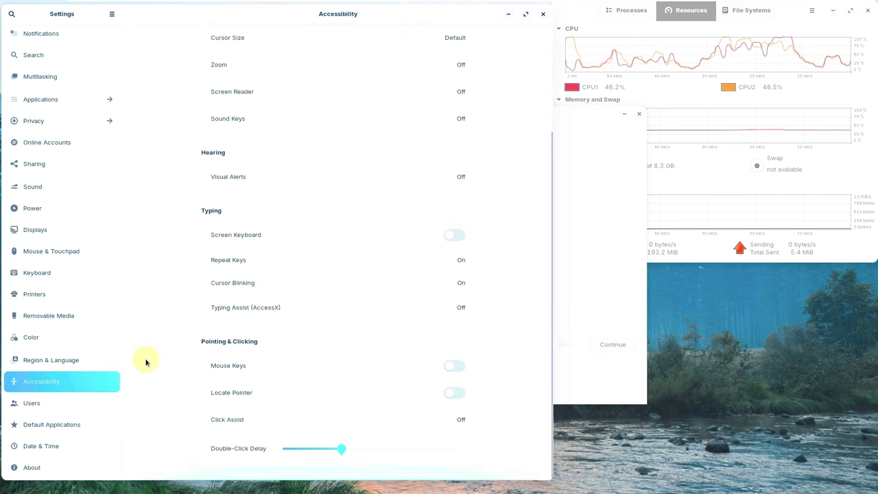
click(95, 407)
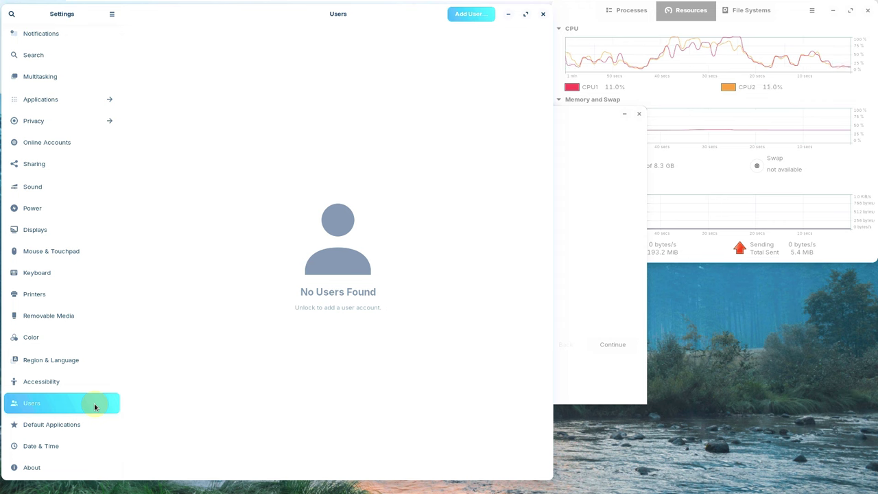
click(102, 420)
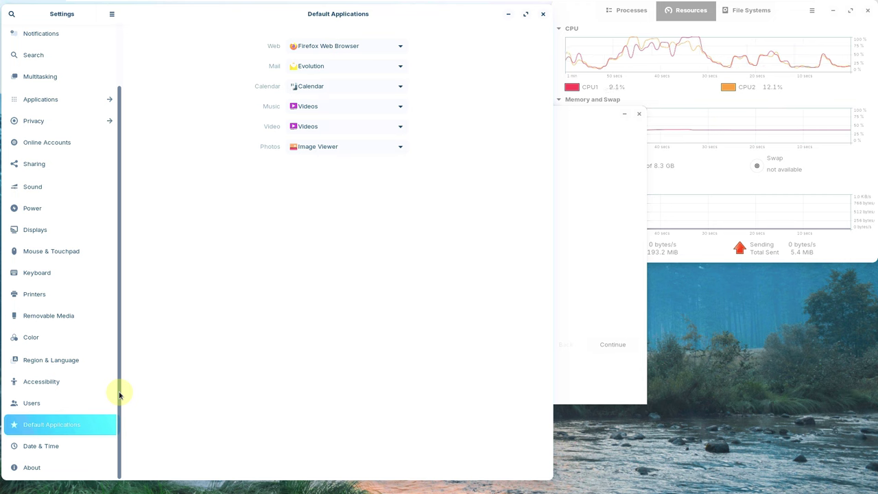
click(95, 447)
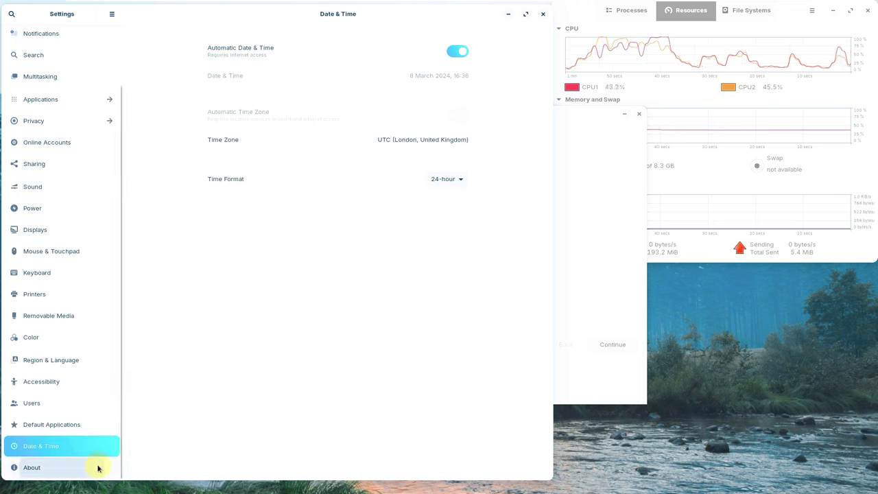
click(98, 468)
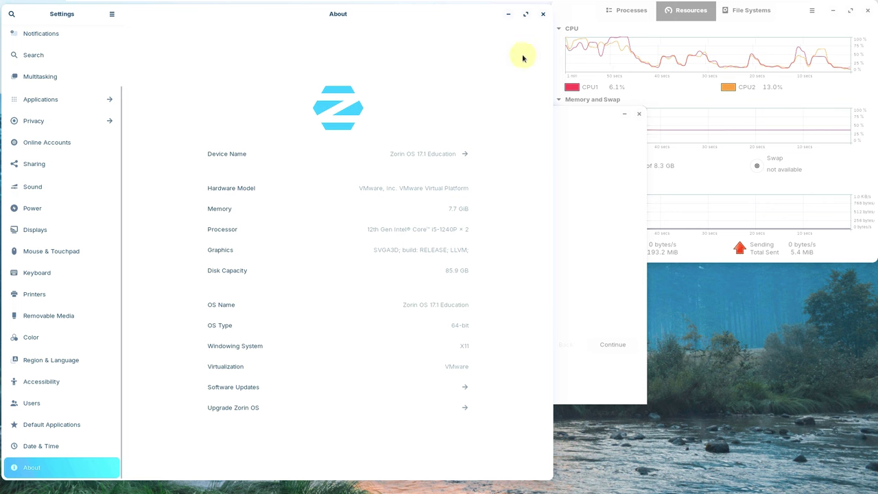
Close Settings, place the Install window beside the resource graphs and look through its list of installation languages.
click(542, 14)
drag(510, 117, 345, 82)
scroll(137, 185, down, 3)
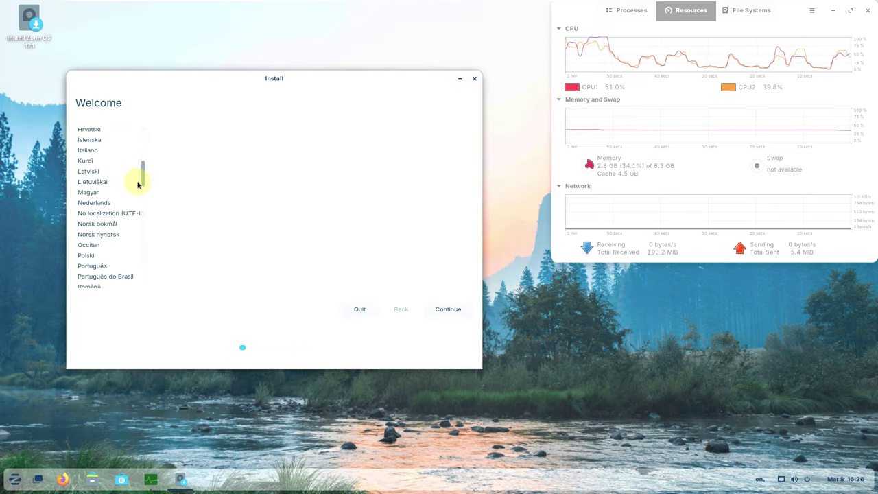
drag(142, 172, 148, 127)
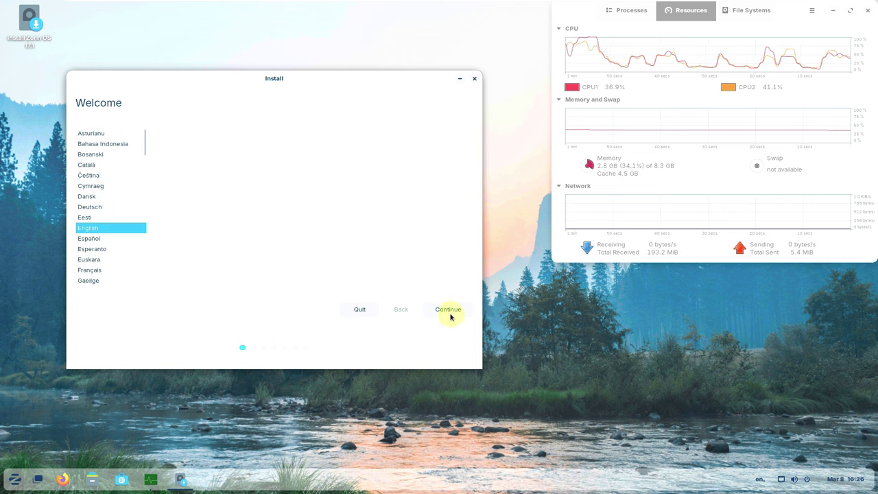
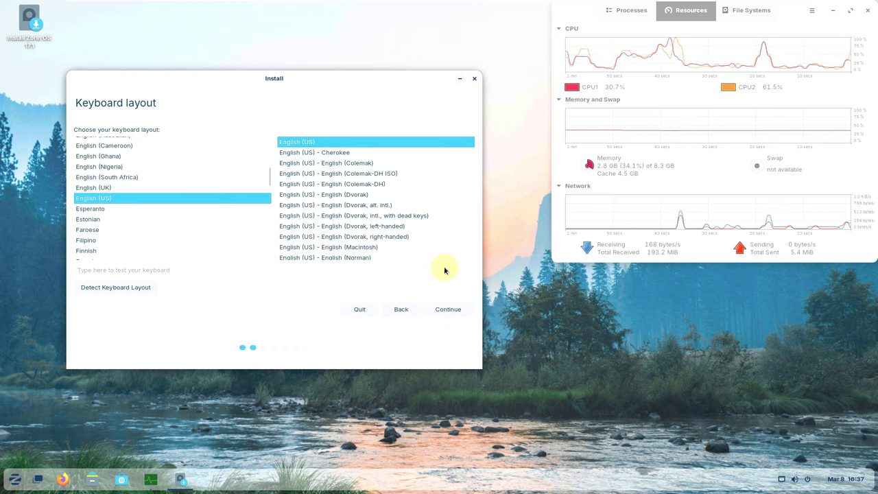
Move the Install window slightly higher on the desktop and briefly view the overview of open windows.
drag(323, 78, 316, 52)
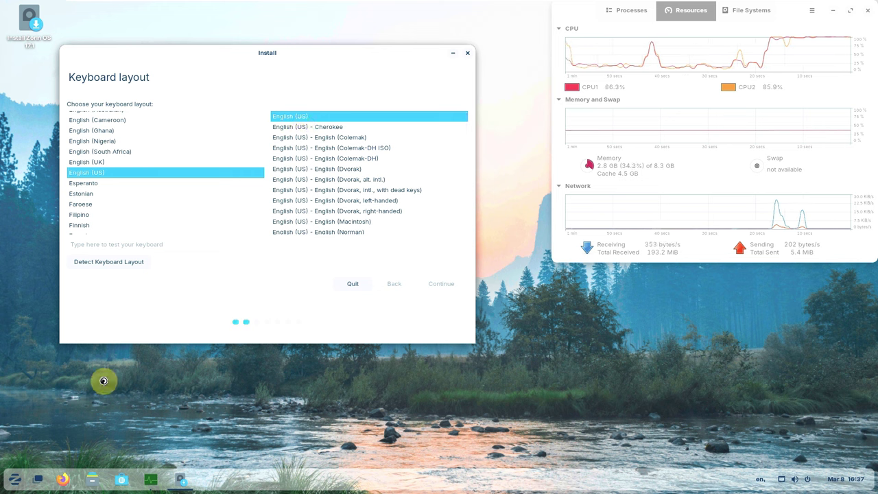
click(35, 481)
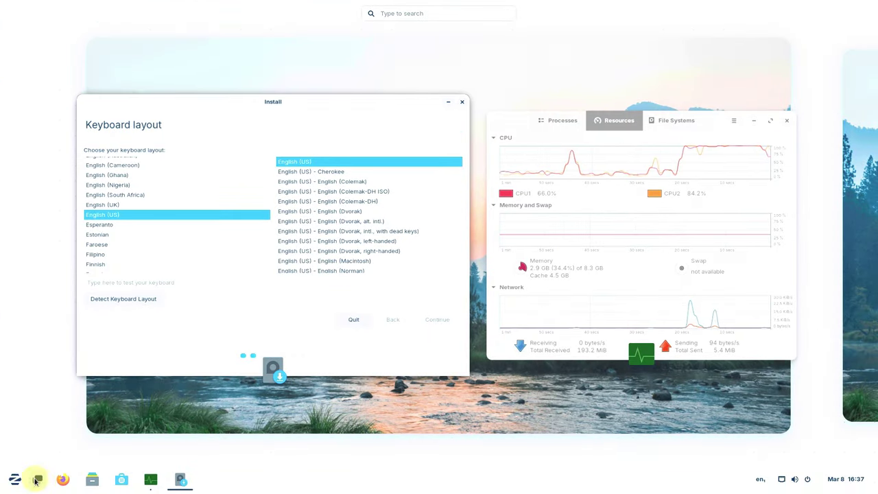
click(38, 480)
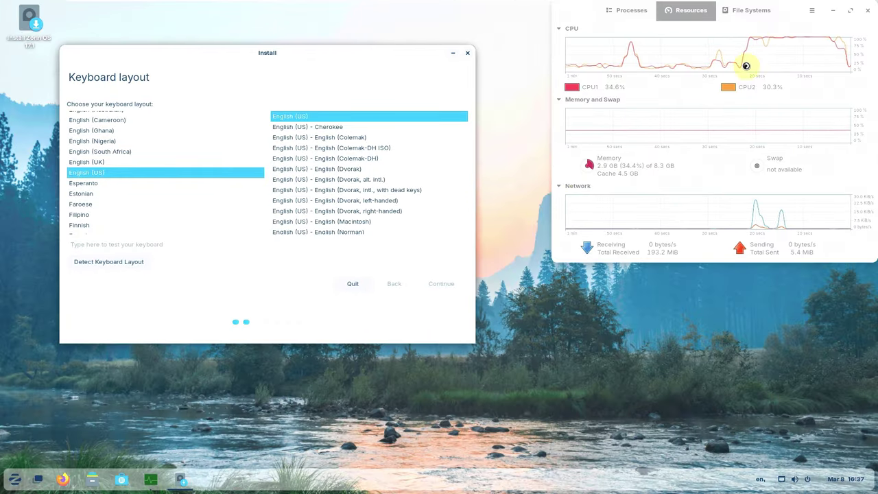
Maximize the System Monitor, examine the list of running processes, and return to the resource graphs at the original window size.
click(851, 11)
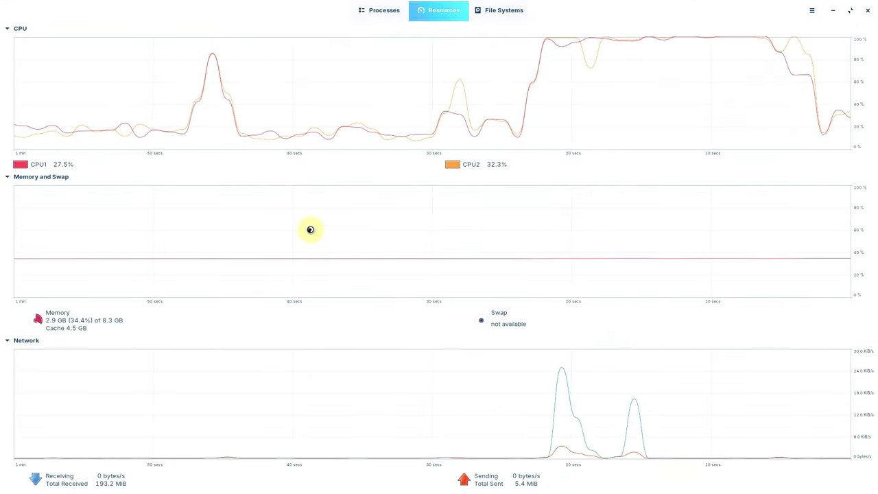
click(384, 15)
scroll(501, 215, down, 6)
scroll(501, 214, up, 10)
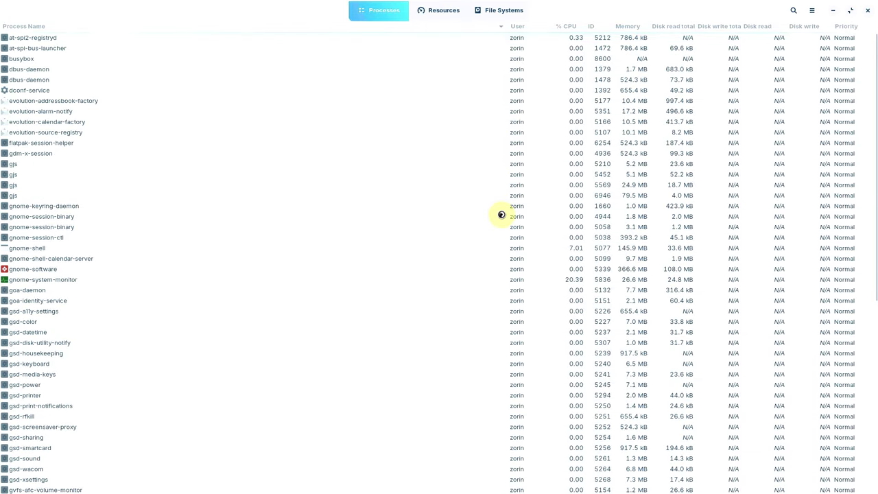
scroll(382, 325, down, 5)
scroll(510, 241, up, 5)
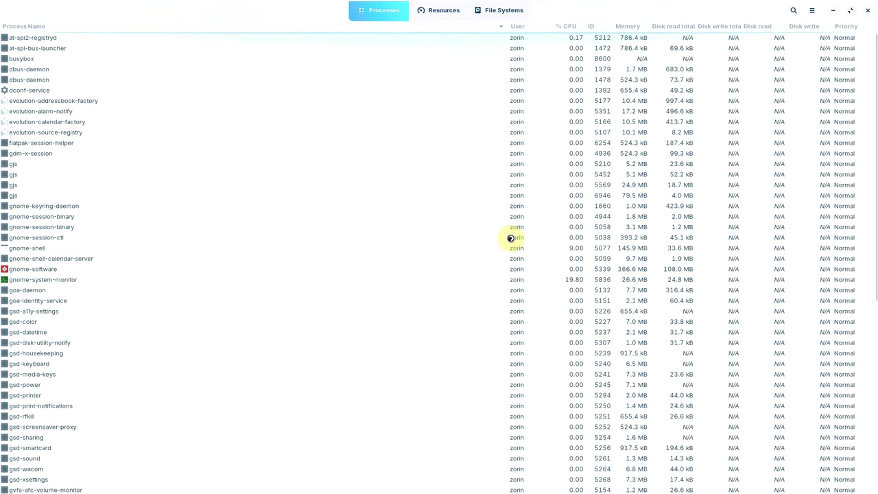
scroll(503, 243, down, 10)
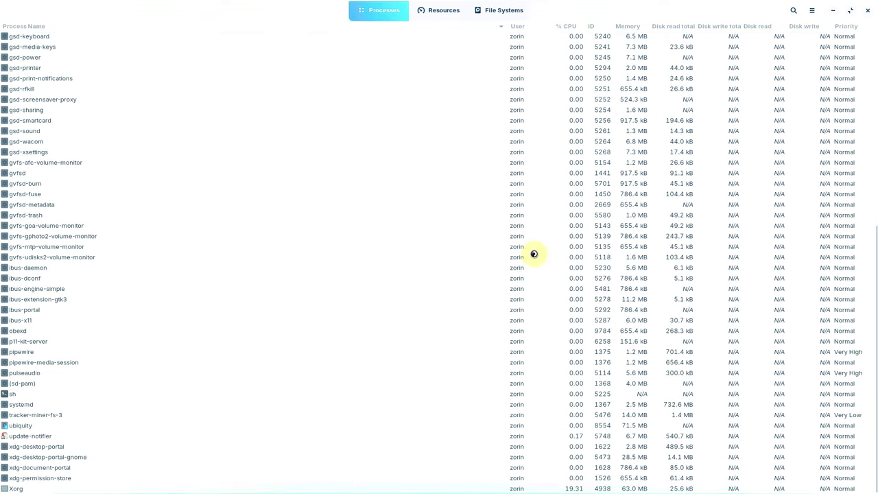
click(447, 14)
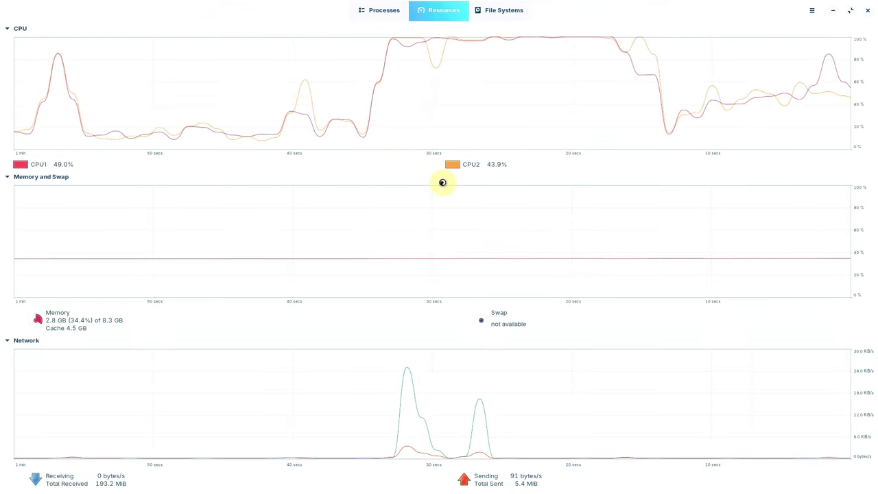
click(849, 12)
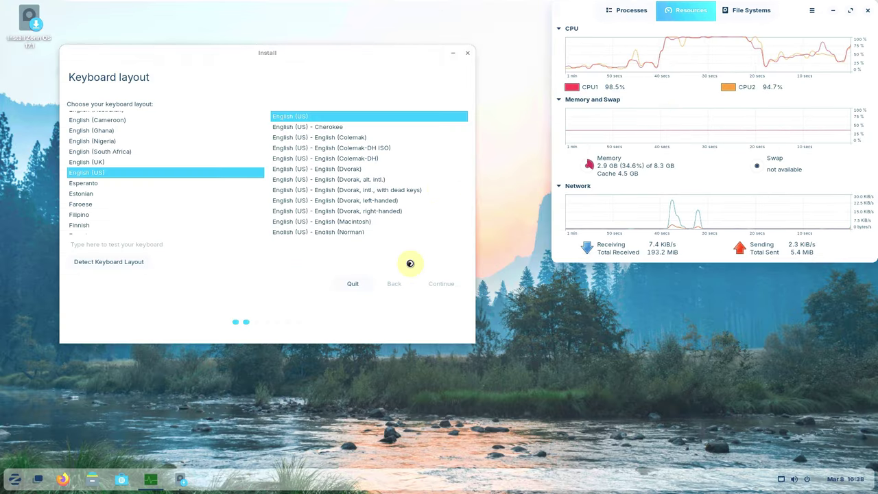
View the Accessories applications in the Zorin menu and close the menu.
click(485, 293)
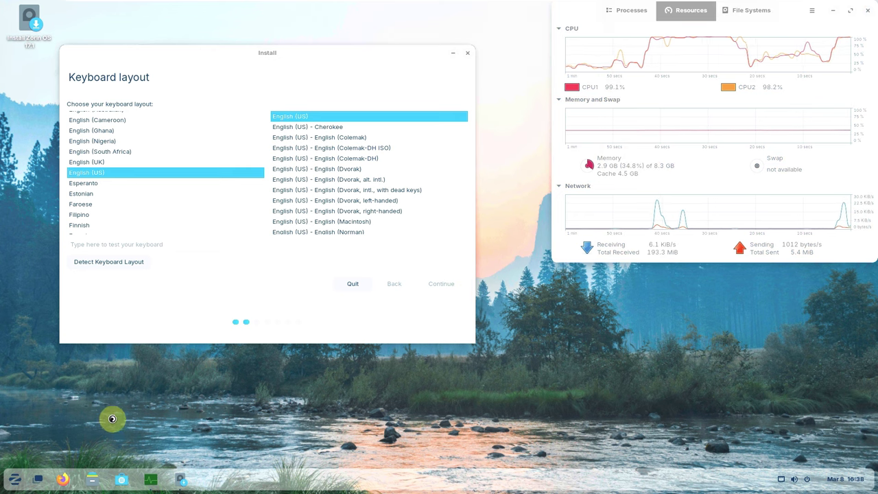
click(17, 483)
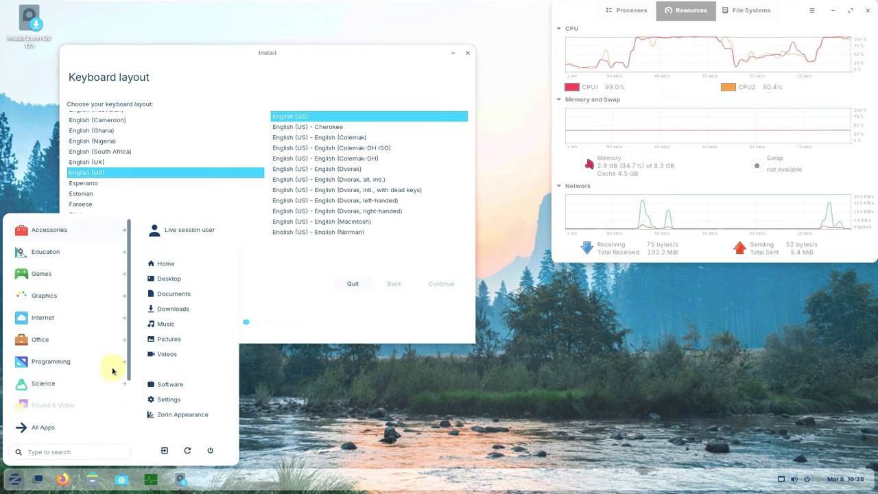
click(79, 234)
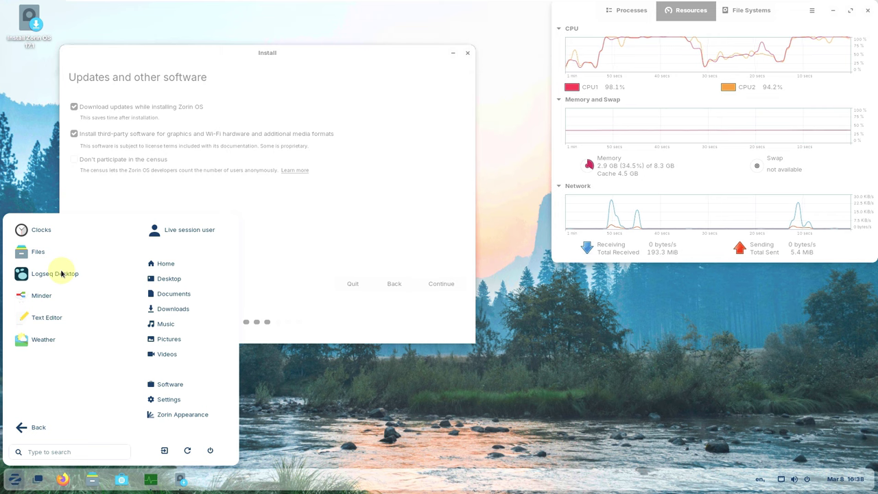
click(378, 186)
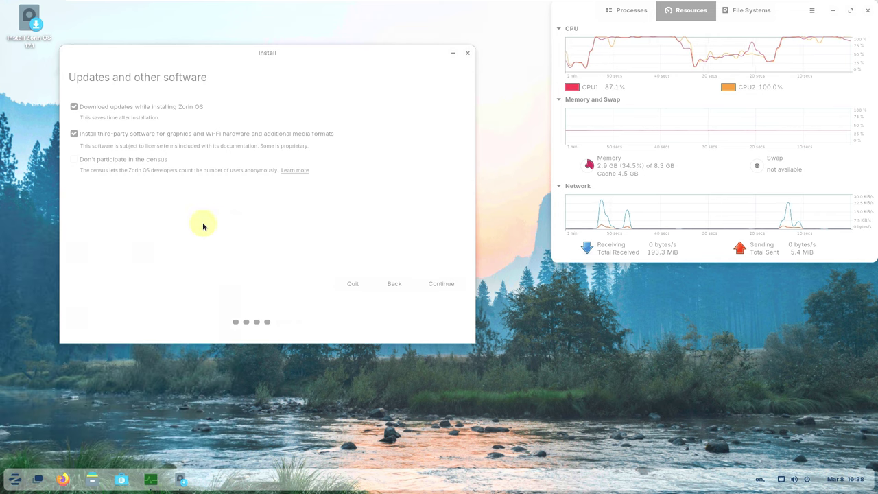
Opt out of the census in the Zorin OS installer and continue past the updates and other software page.
click(254, 75)
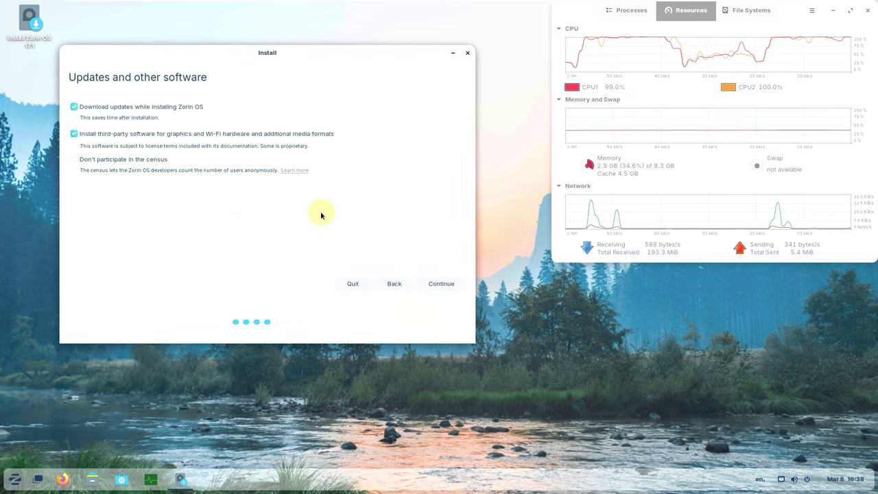
click(138, 161)
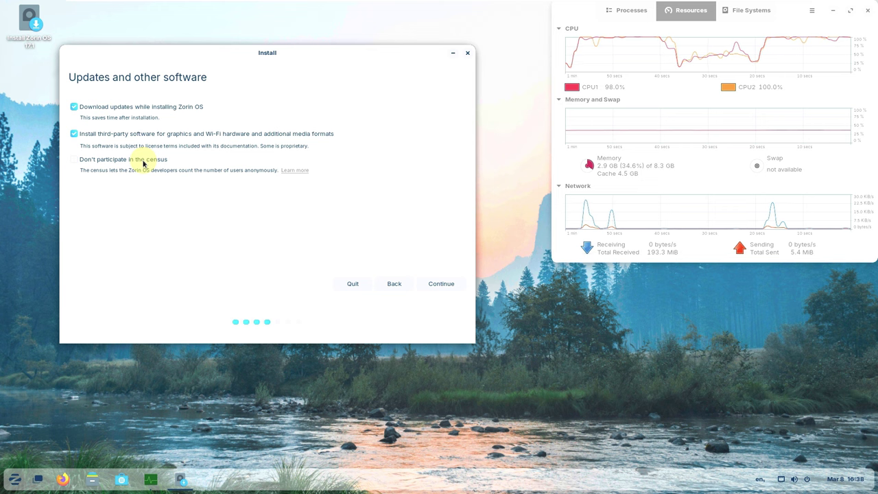
click(426, 284)
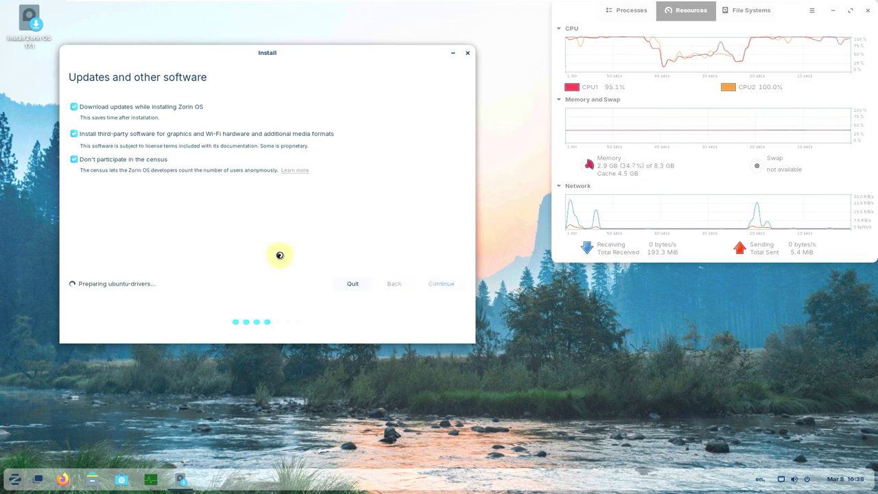
Launch Minder from the Accessories applications in the Zorin menu.
click(17, 479)
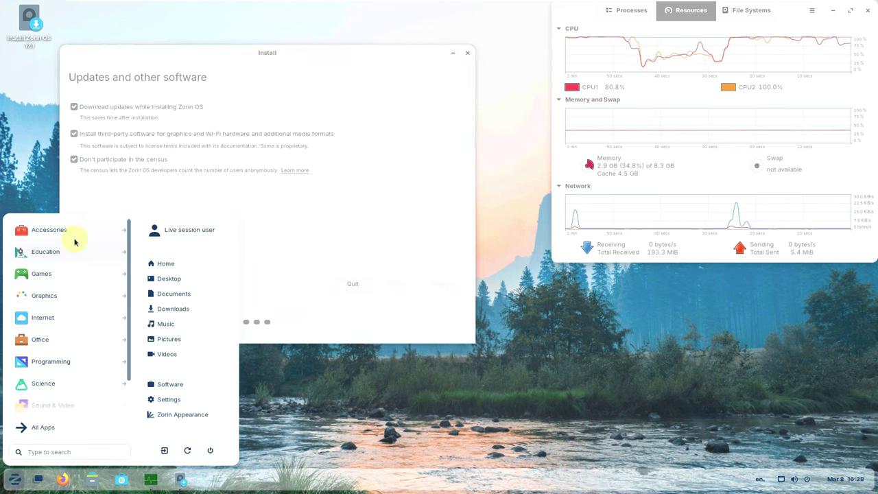
click(73, 239)
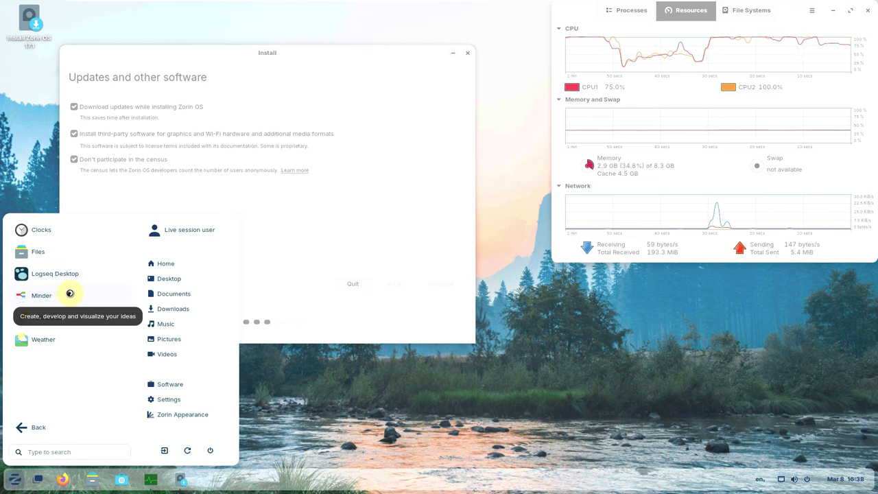
key(Escape)
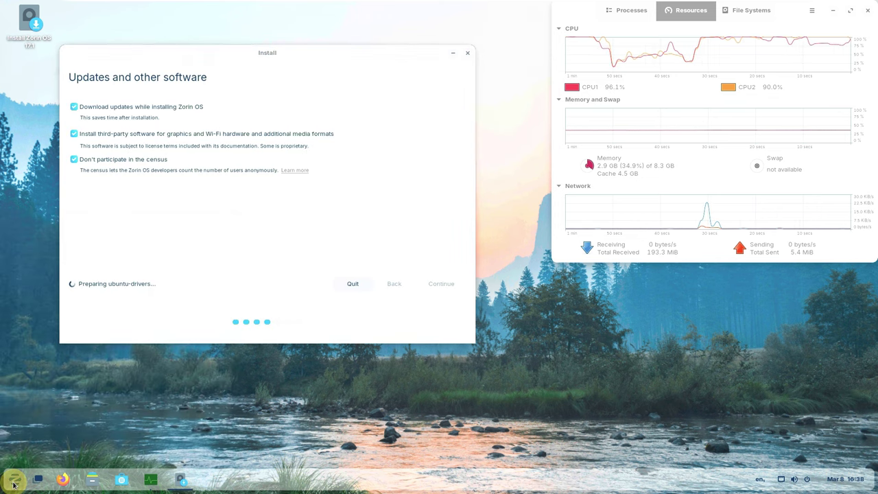
Look through the Education and Games applications in the Zorin menu and return to the category list.
click(13, 484)
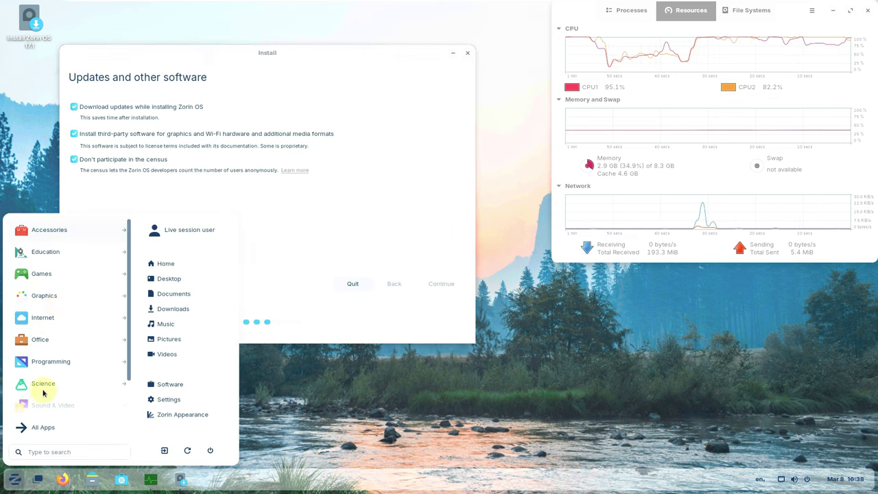
click(66, 258)
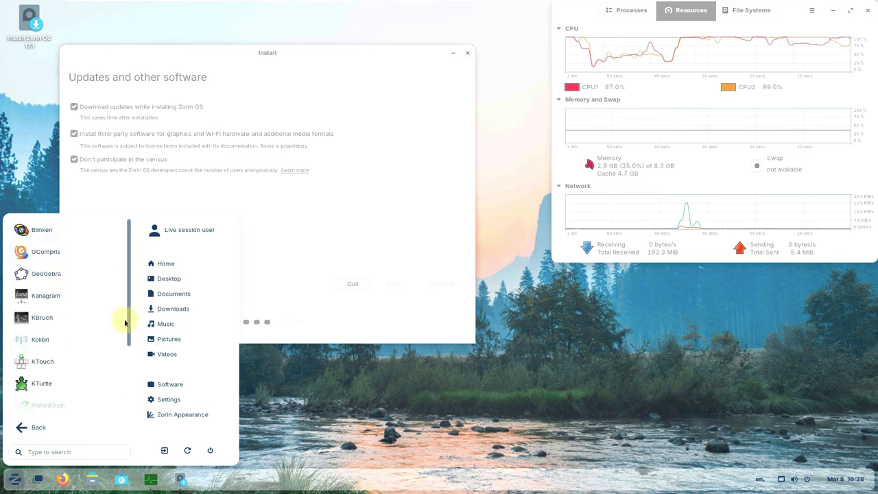
drag(127, 310, 131, 415)
scroll(76, 429, up, 2)
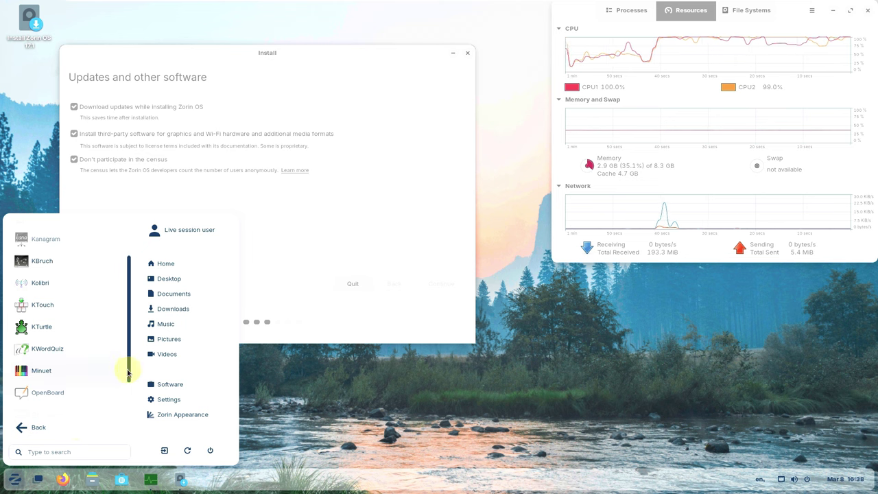
drag(128, 367, 128, 416)
click(78, 427)
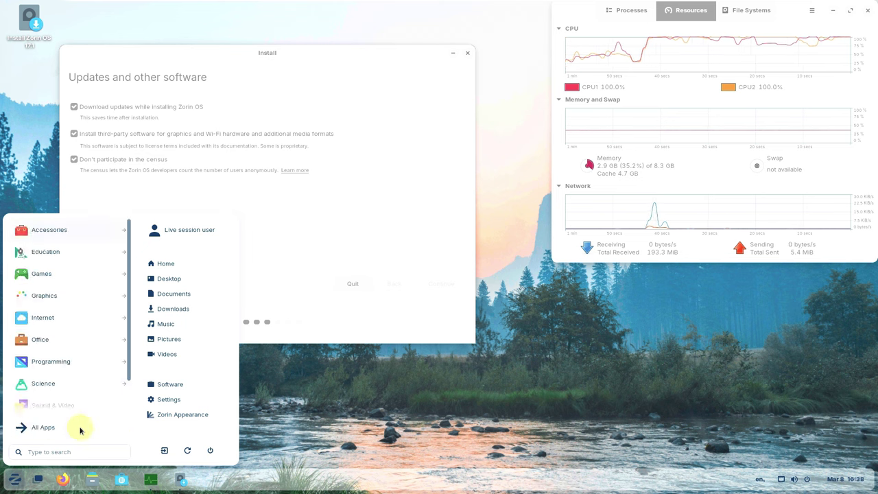
click(86, 281)
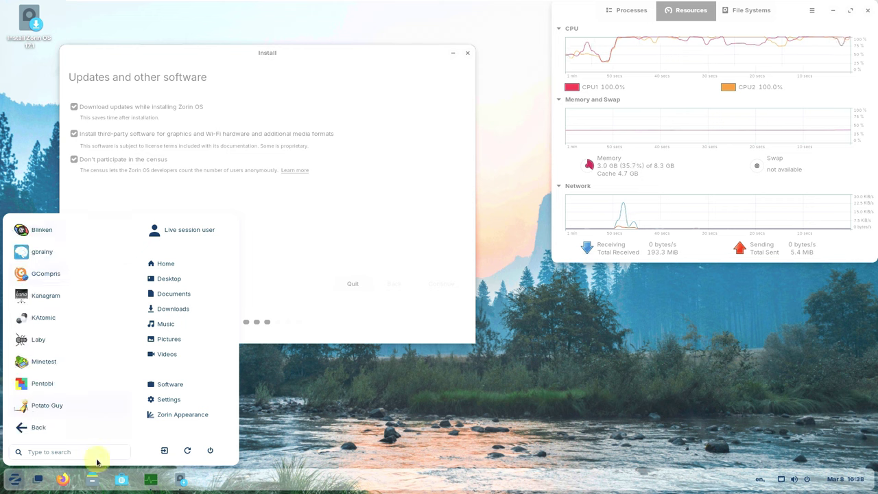
click(82, 431)
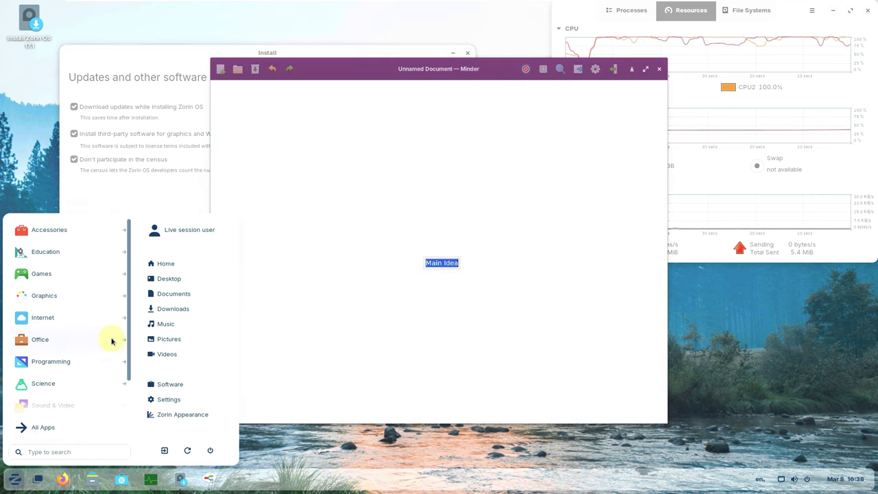
View the Internet applications and launch LibreOffice Calc from the Office category.
click(87, 321)
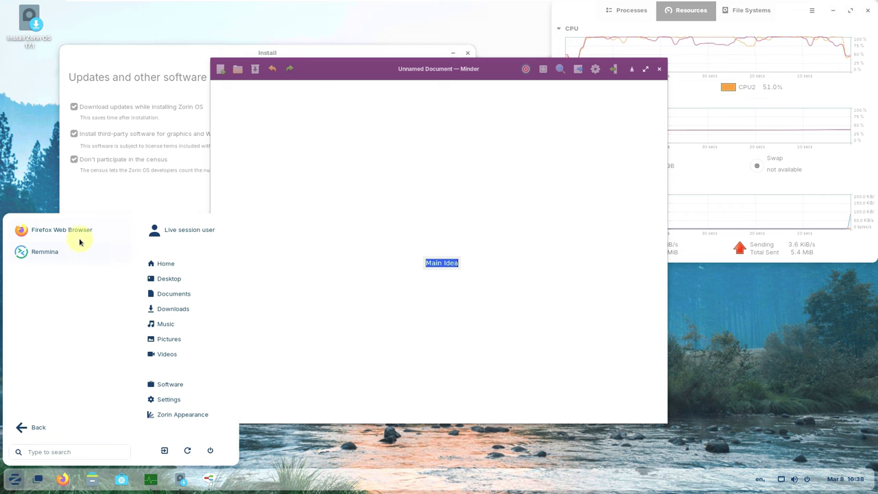
click(63, 429)
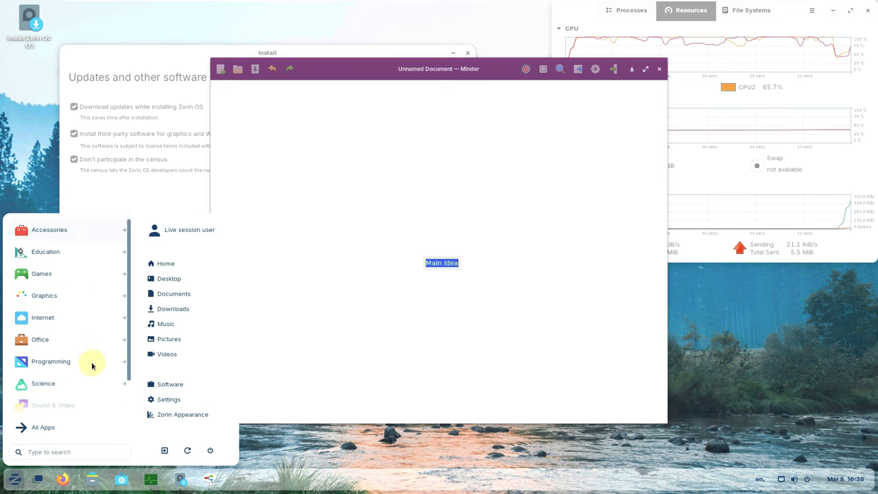
click(100, 334)
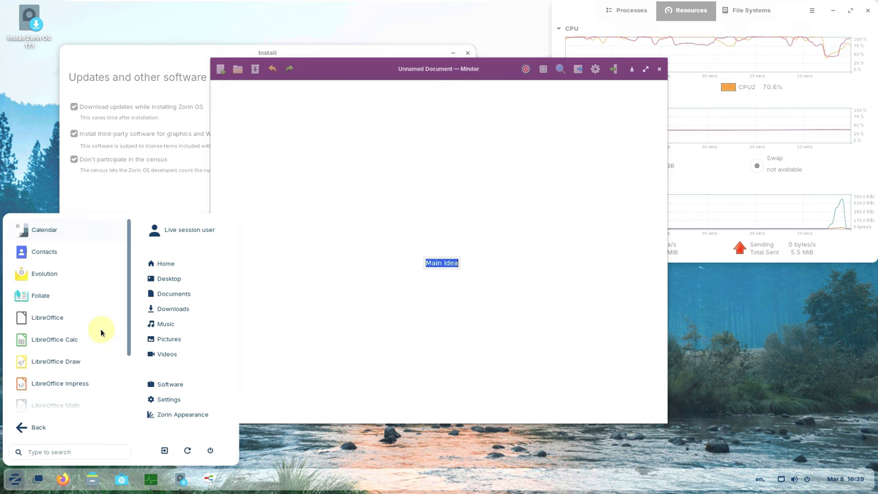
click(67, 341)
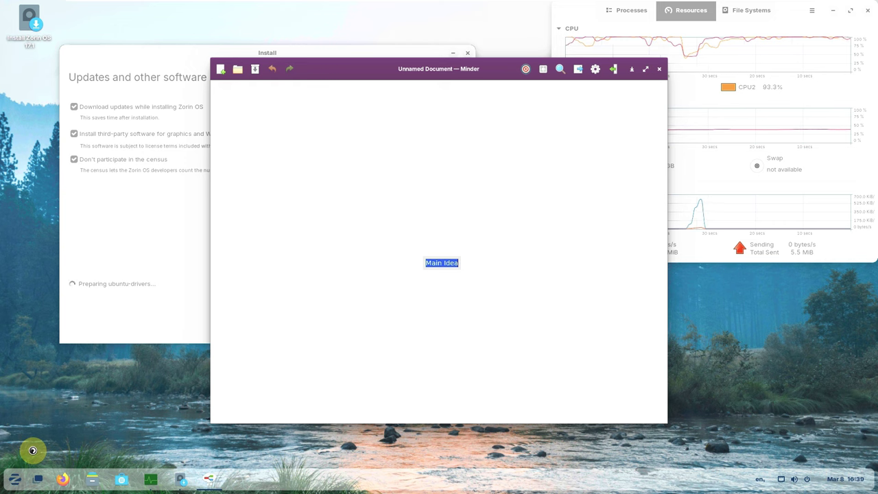
Launch Audacity from the full applications list and bring the Install window to the front.
click(16, 481)
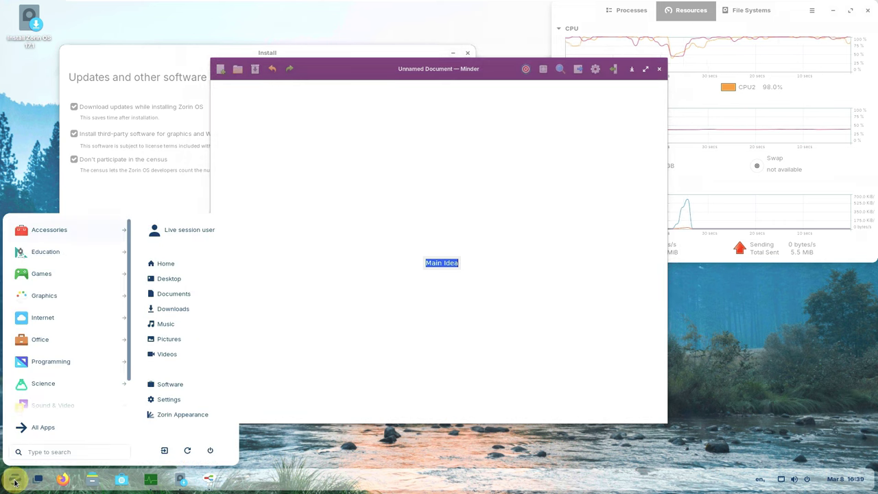
click(52, 431)
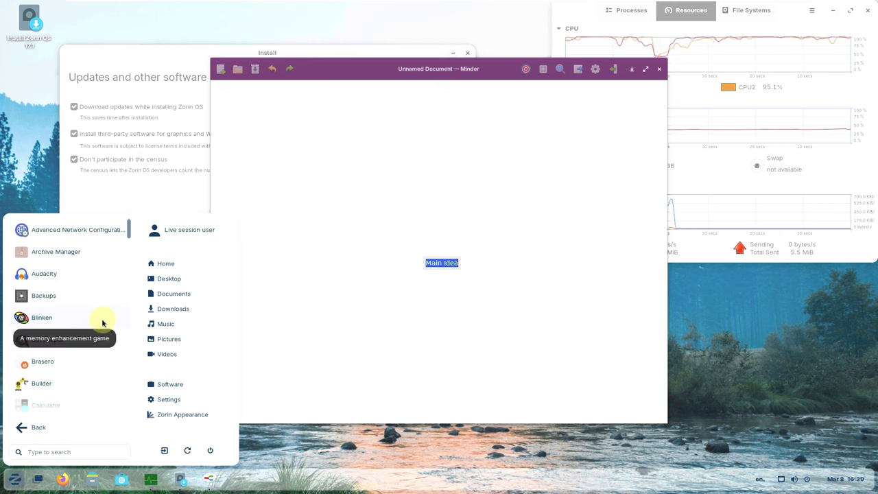
click(87, 277)
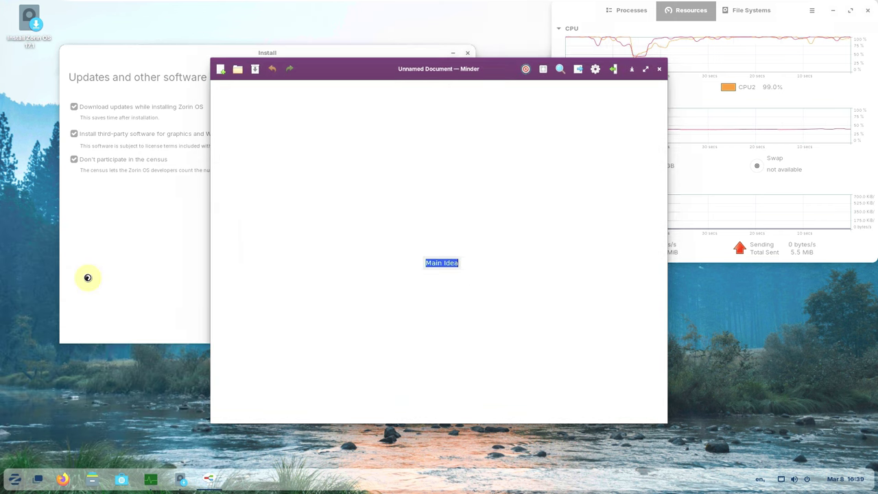
click(88, 277)
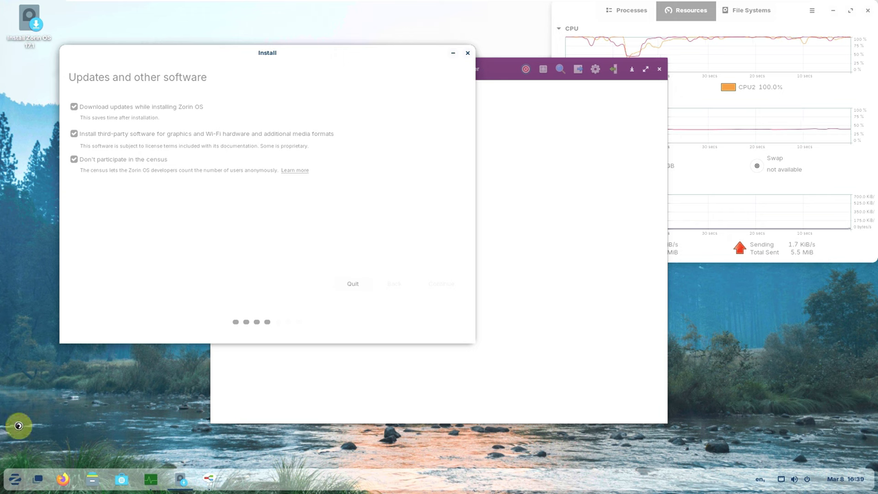
View the full applications list in the Zorin menu again and close the menu.
click(15, 479)
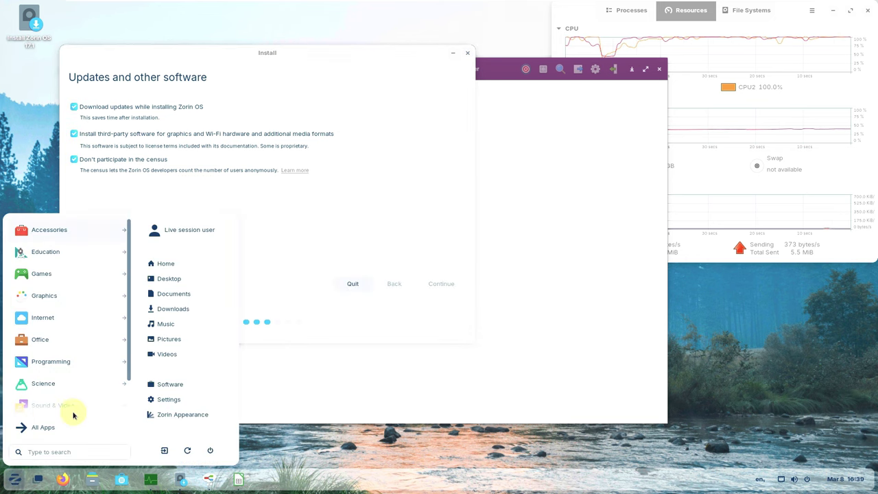
click(42, 427)
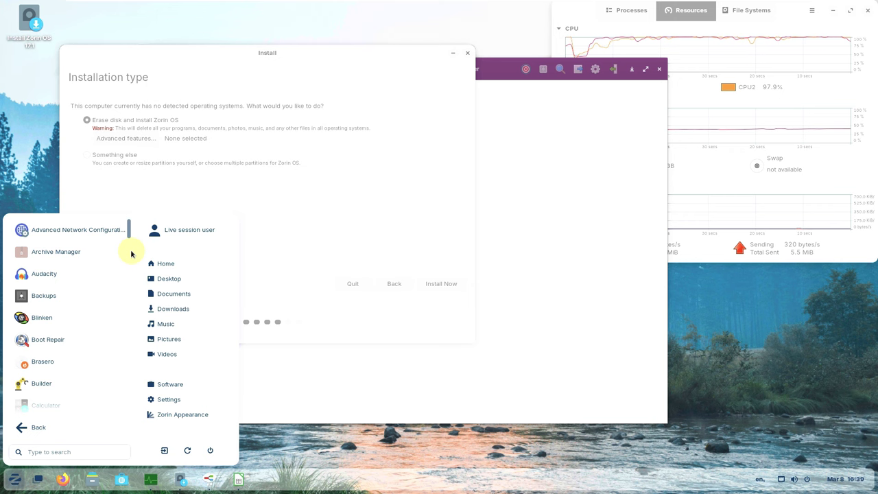
click(261, 197)
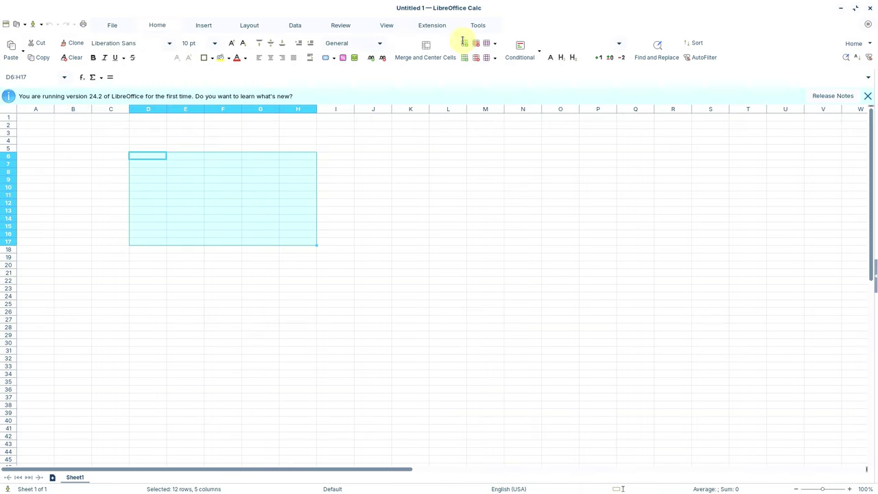
View the About LibreOffice information, and close it together with Audacity and the untitled Calc spreadsheet.
click(861, 29)
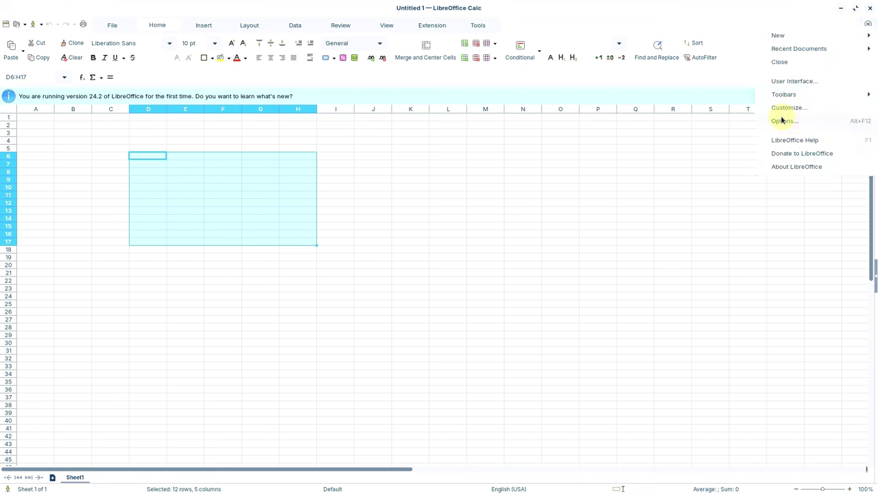
click(813, 175)
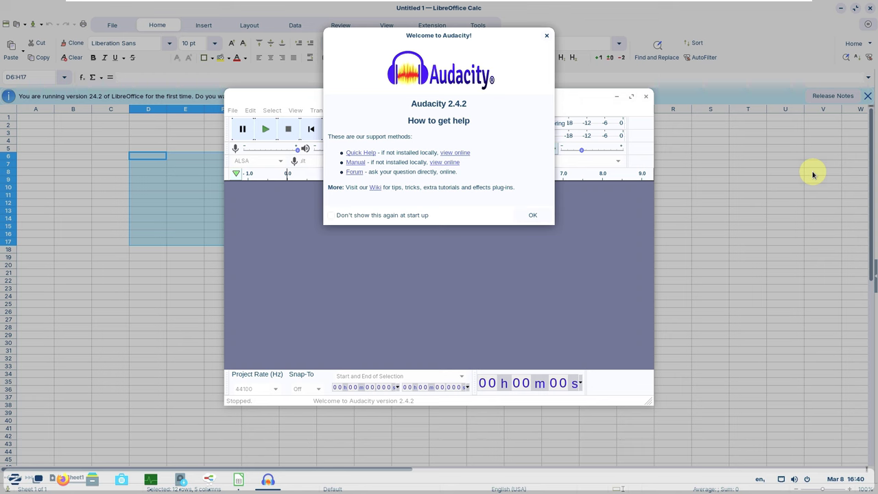
click(546, 36)
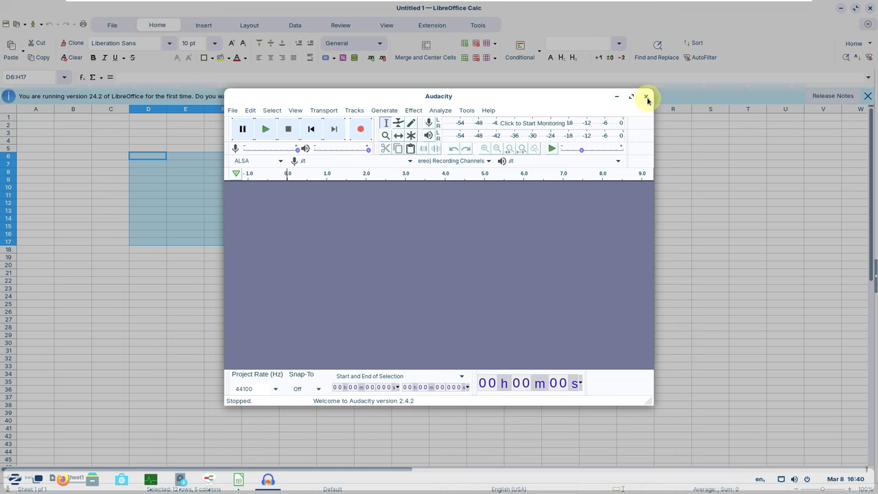
click(645, 97)
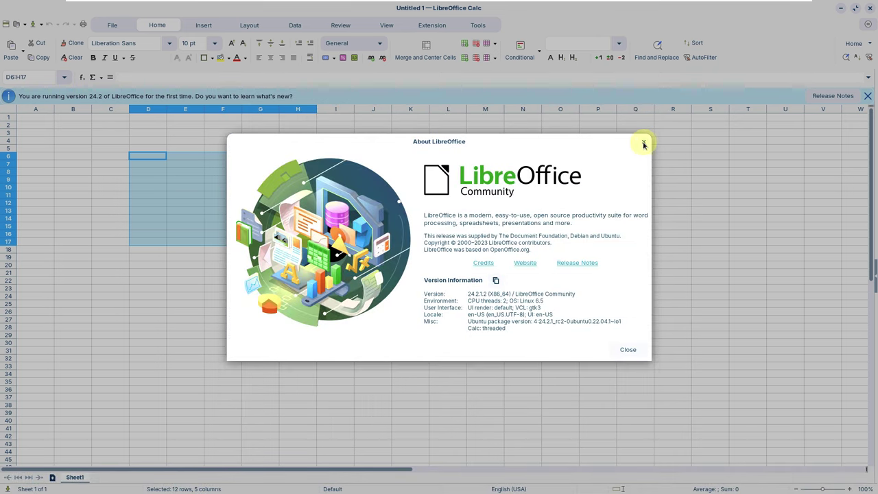
click(643, 143)
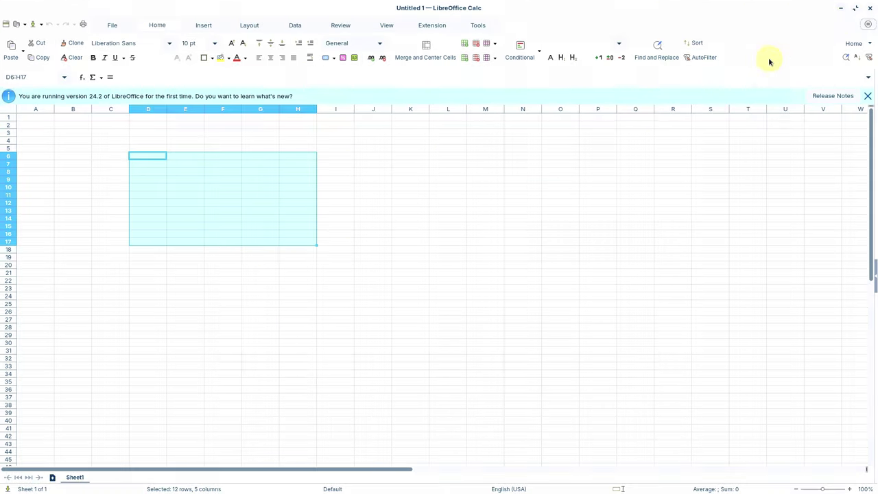
click(870, 9)
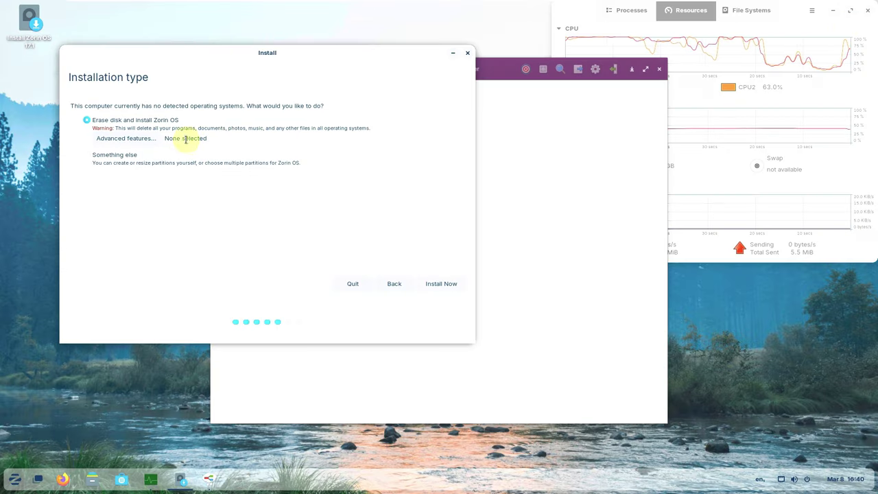
View the advanced features of the erase-disk option without changing them and select Something else as the installation type.
click(146, 138)
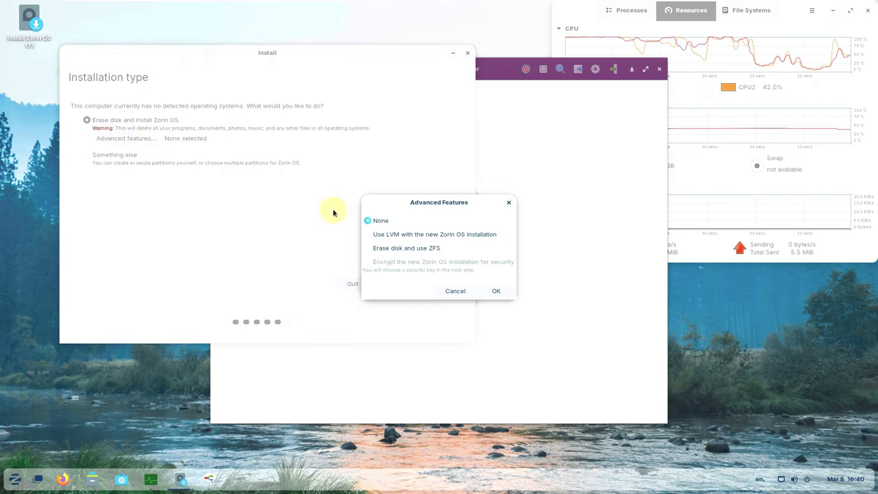
click(451, 290)
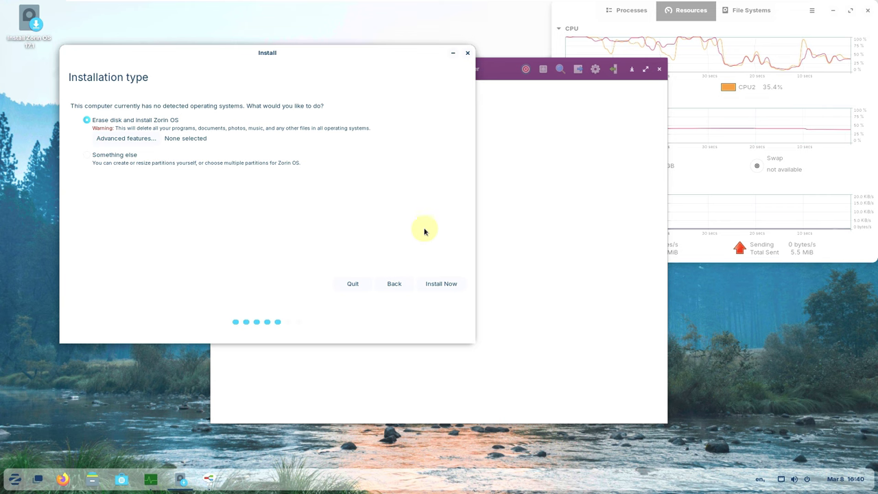
click(127, 154)
Close the Zorin OS installer and agree to quit the installation.
click(466, 54)
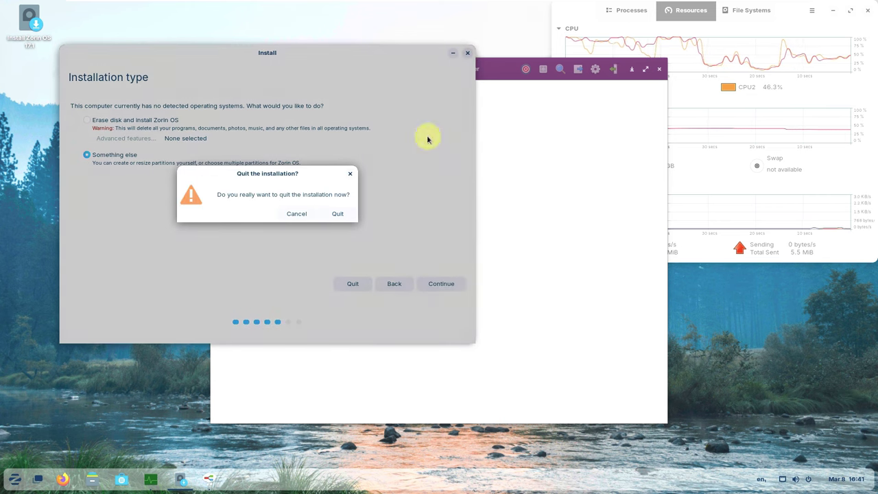
click(333, 218)
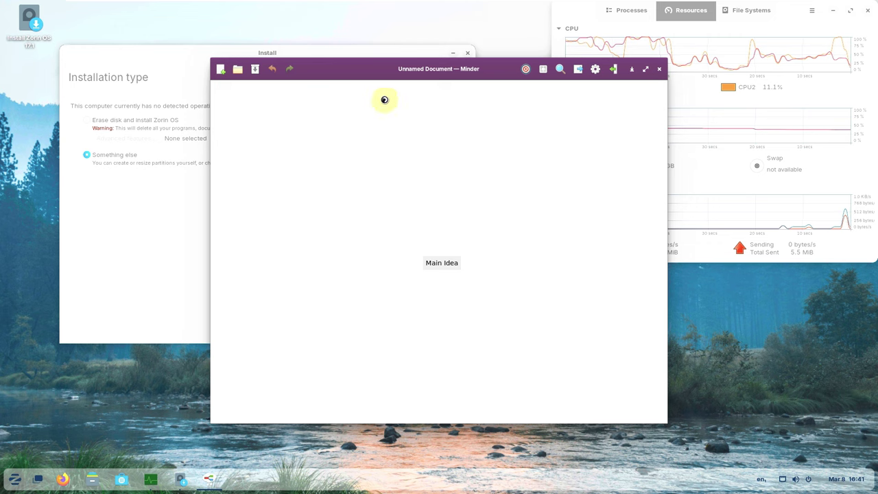
View the options in Minder's settings menu and close it.
click(594, 68)
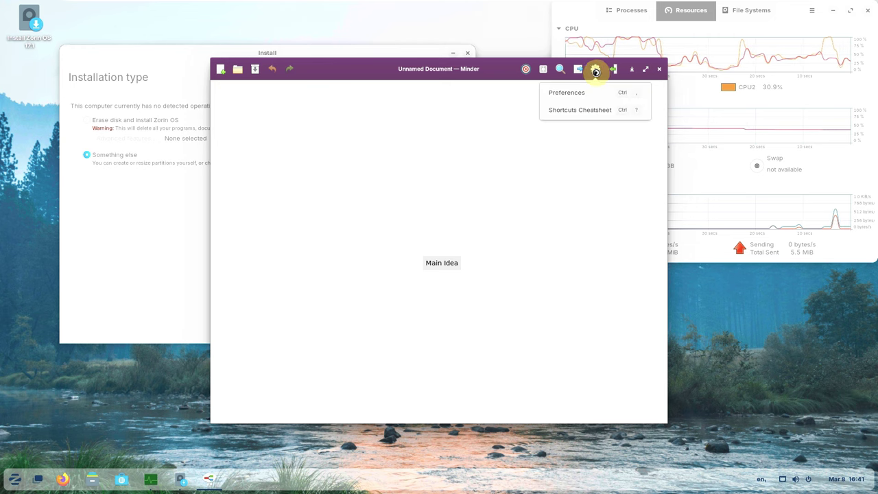
click(596, 70)
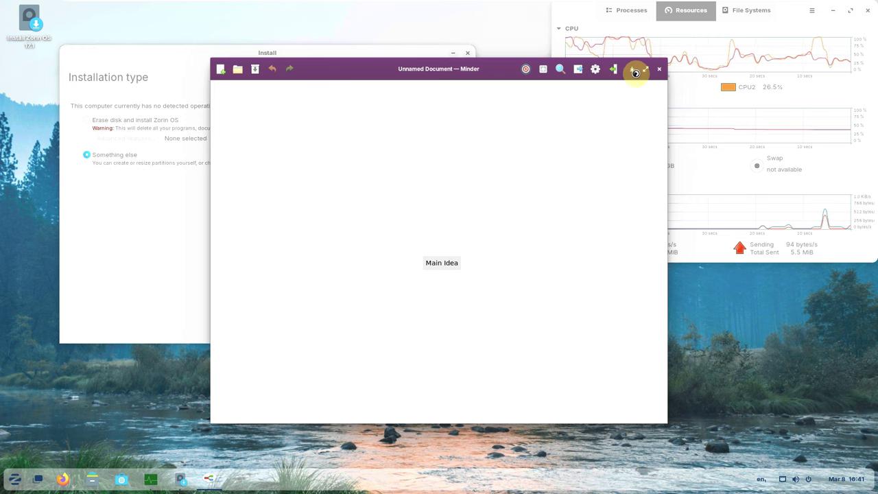
Minimize the Minder window, restore it and close the application.
click(630, 70)
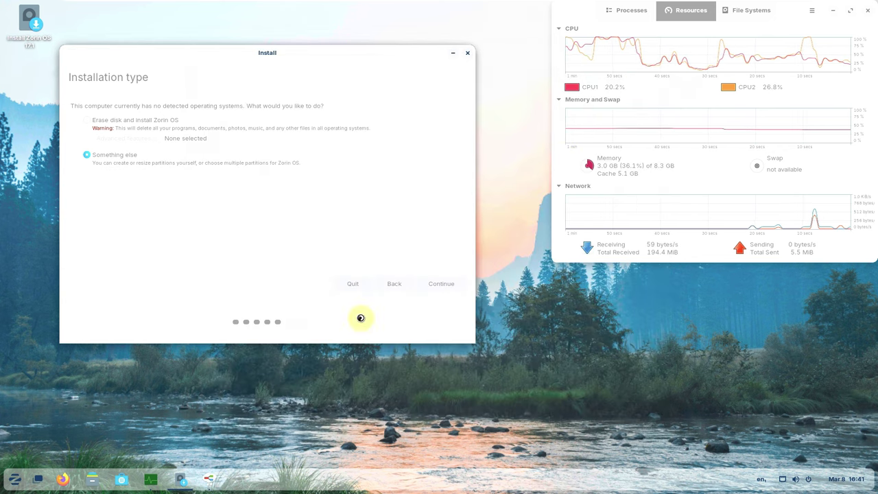
click(212, 478)
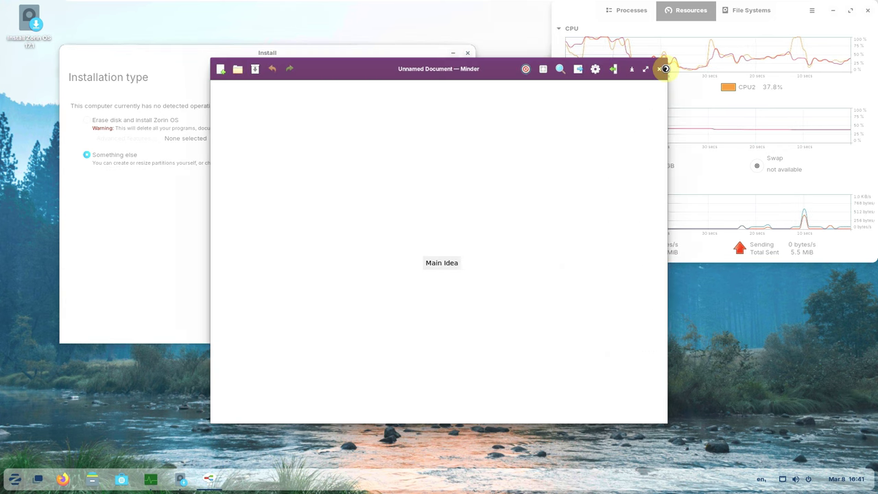
click(661, 70)
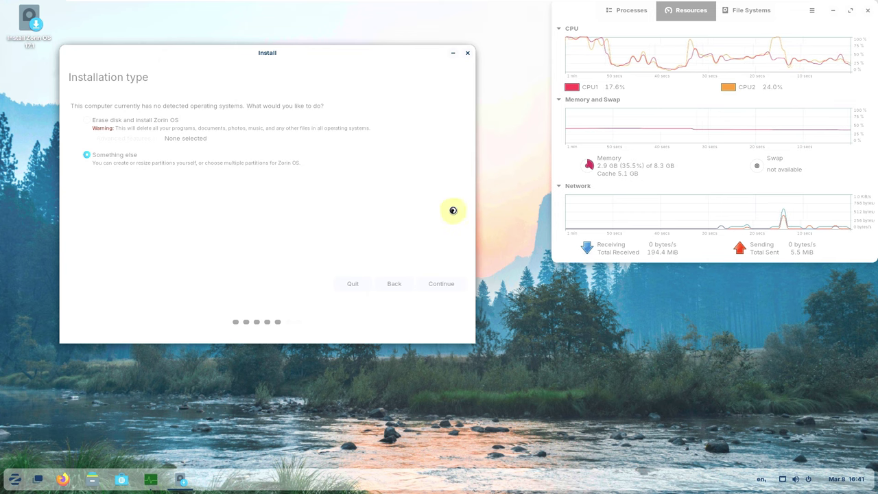
Browse the full list of installed applications in the Zorin start menu and close the menu.
click(15, 478)
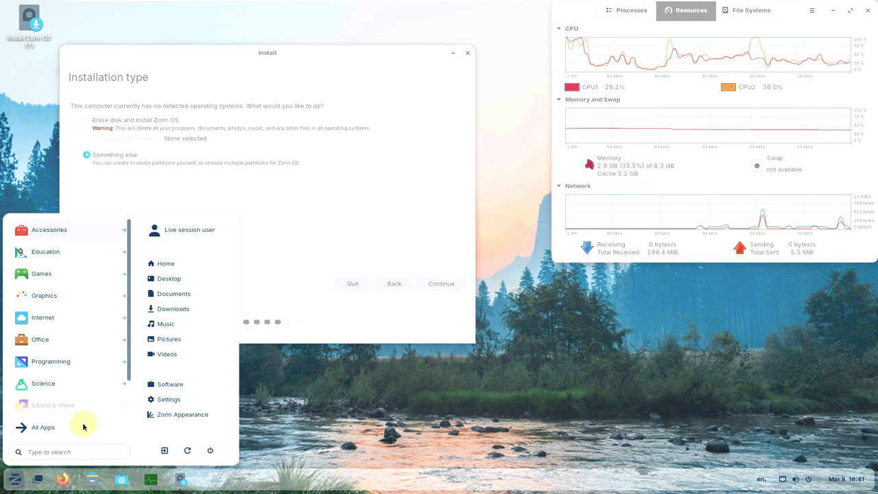
click(84, 425)
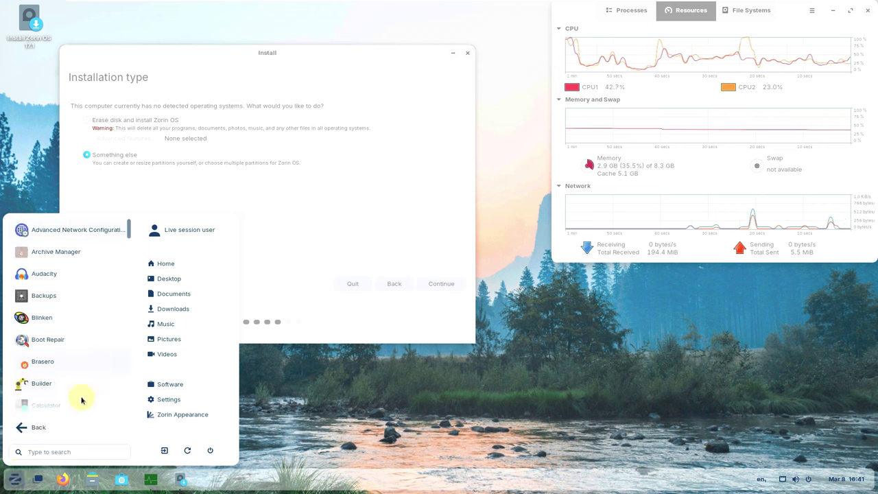
drag(130, 226, 122, 458)
click(113, 481)
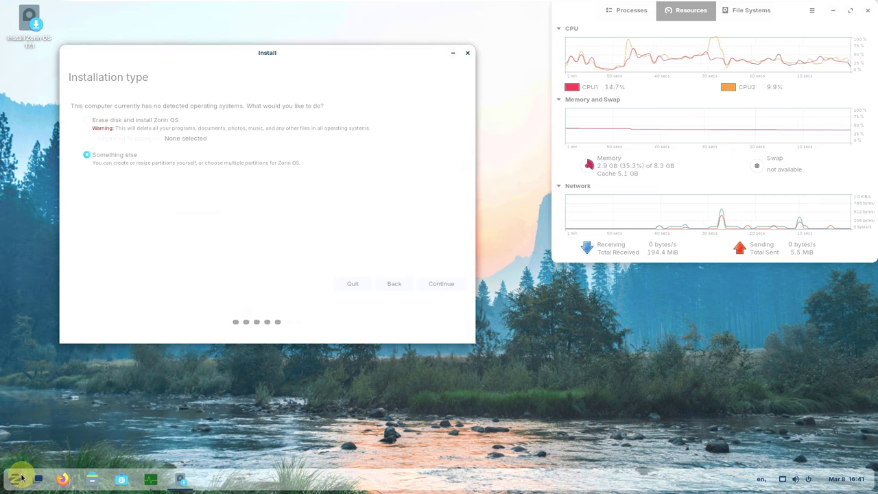
Launch Builder from the start menu's list of all applications.
click(20, 478)
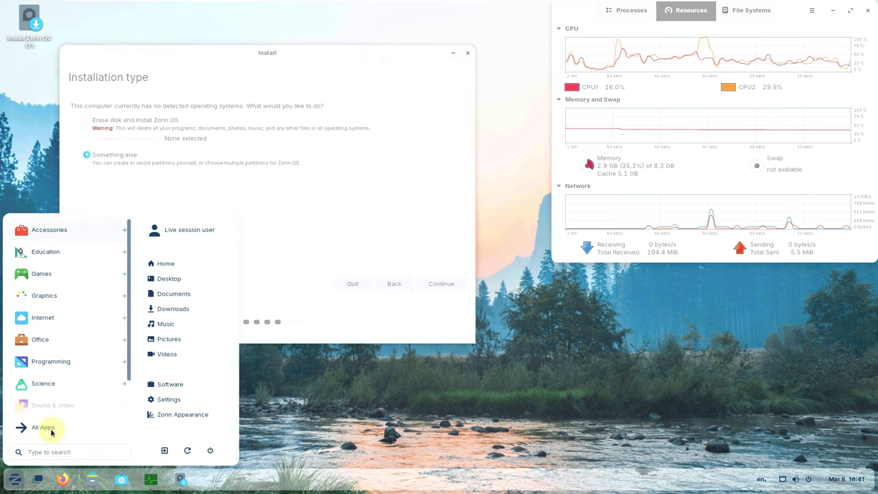
drag(125, 362, 126, 417)
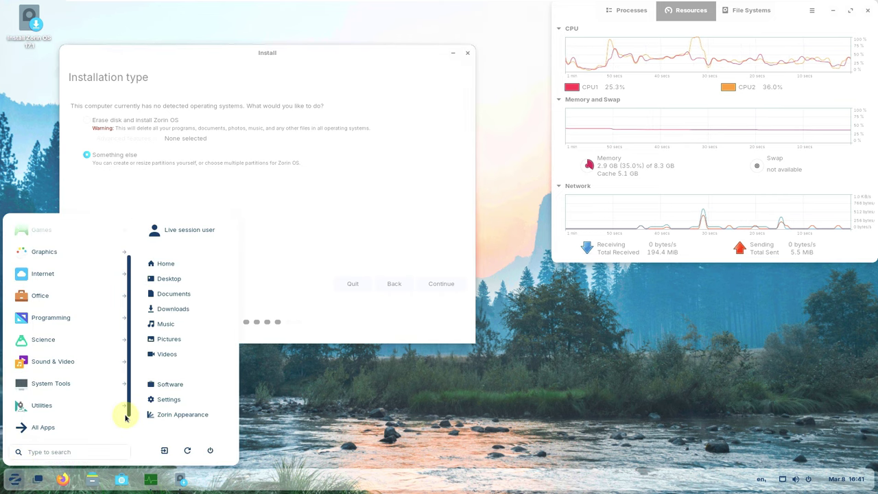
click(64, 428)
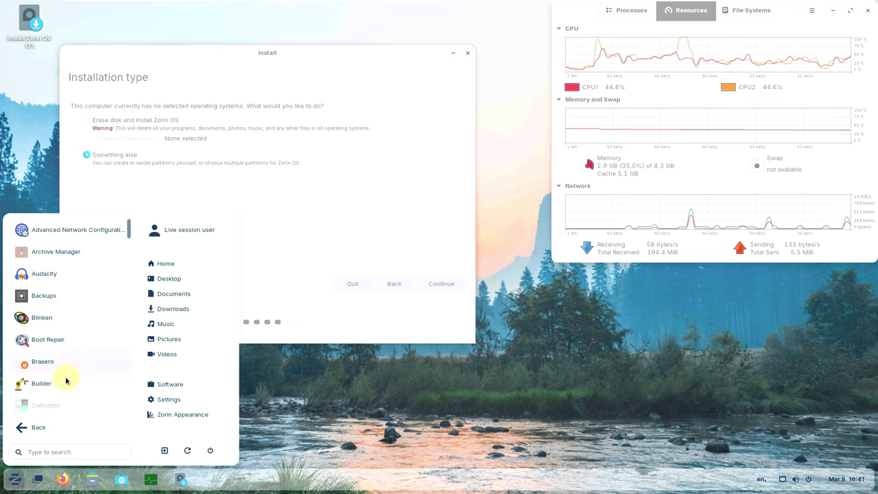
click(64, 382)
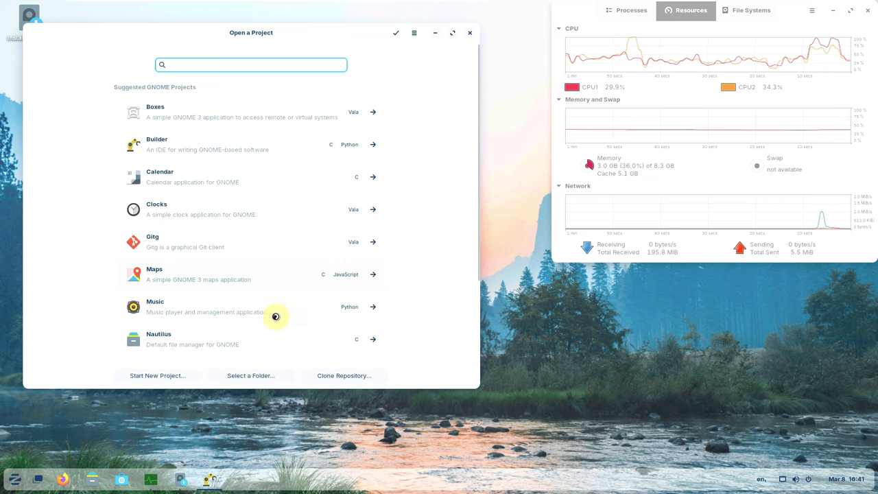
Open the Software store and close Builder's Open a Project window.
click(120, 477)
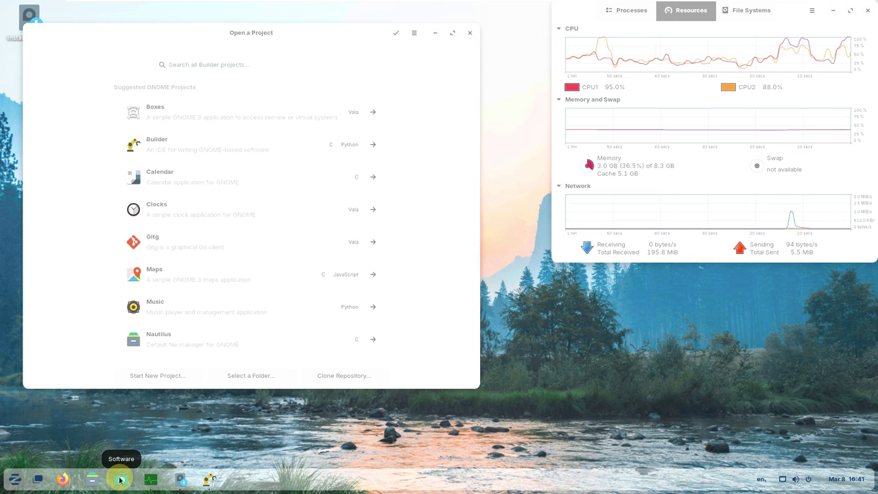
click(382, 38)
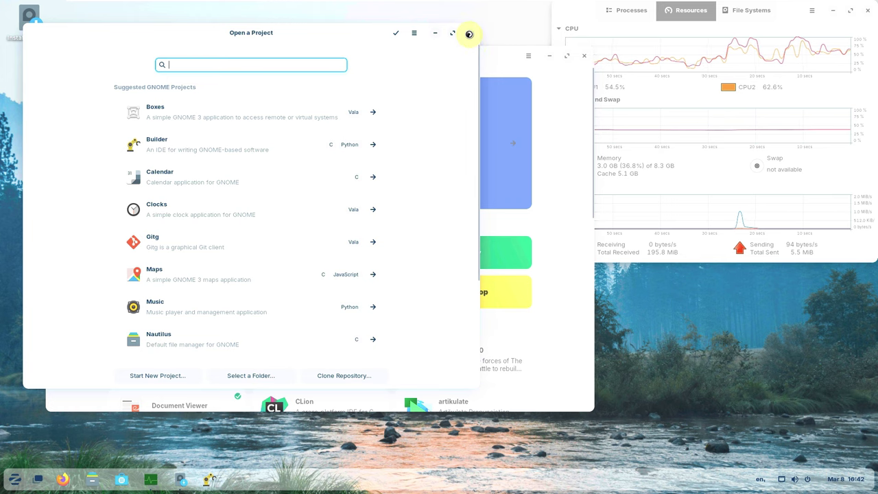
click(469, 34)
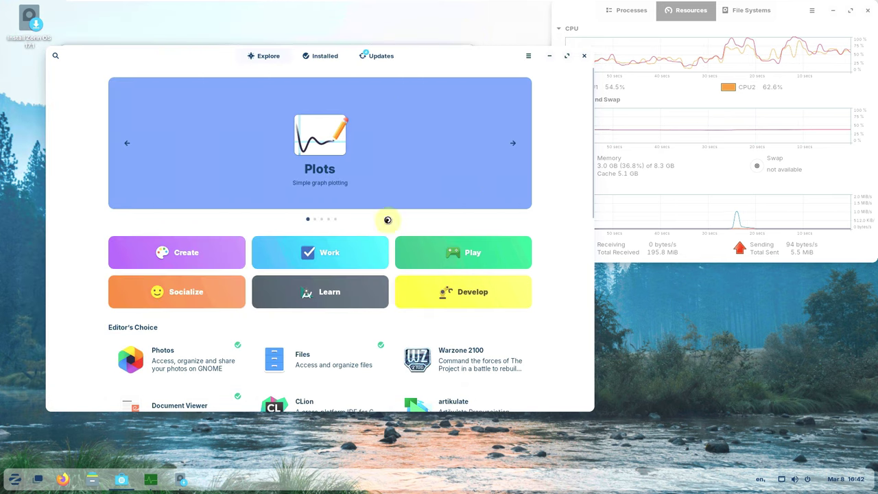
Show the installed apps in Software and fit its window to the space beside the resource monitor.
click(379, 58)
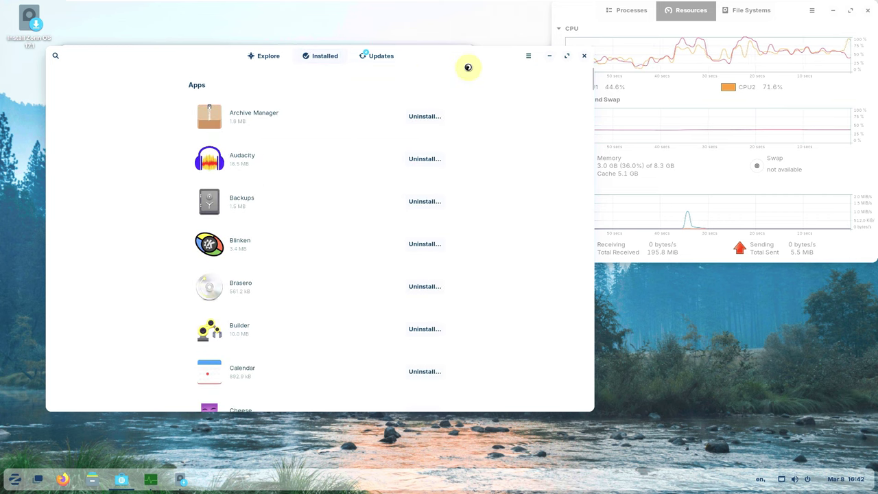
drag(482, 57, 427, 20)
drag(543, 375, 553, 482)
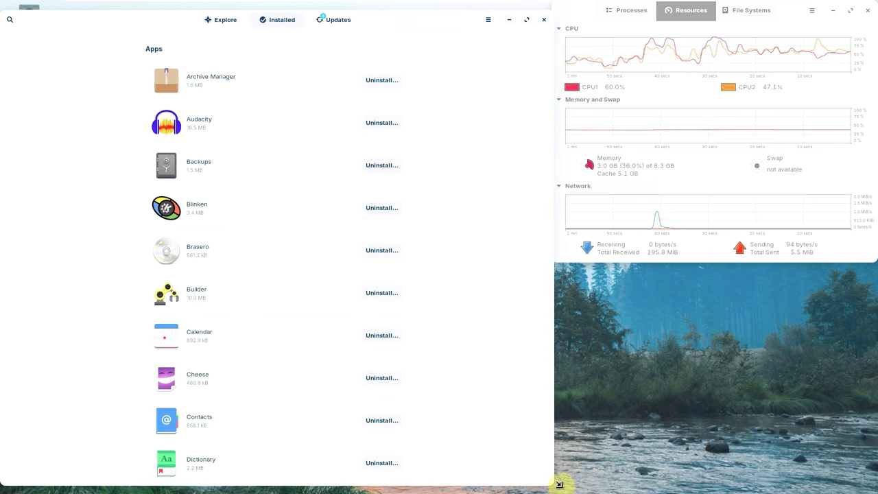
View Builder's store page, including its package sources and full description, and return to the installed apps.
click(302, 295)
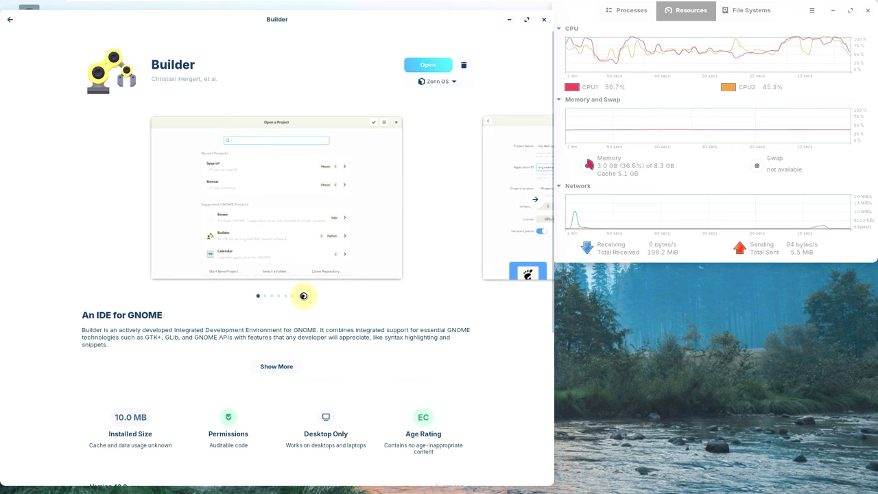
click(450, 84)
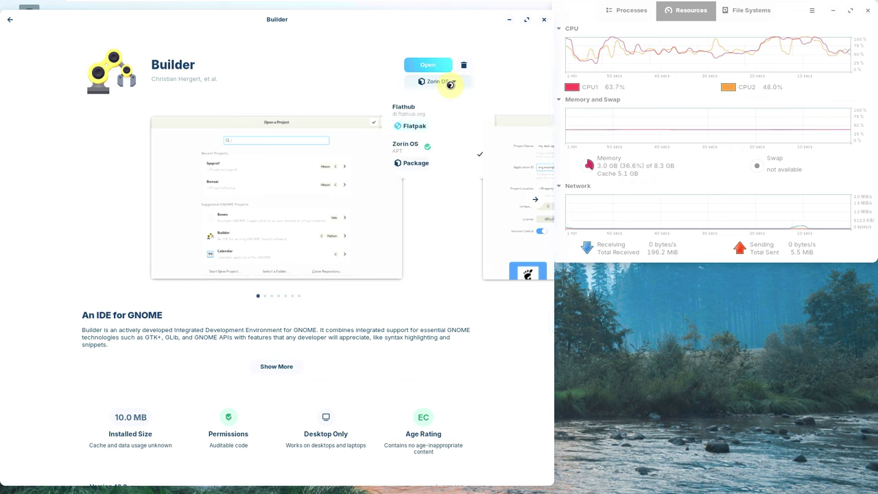
click(404, 277)
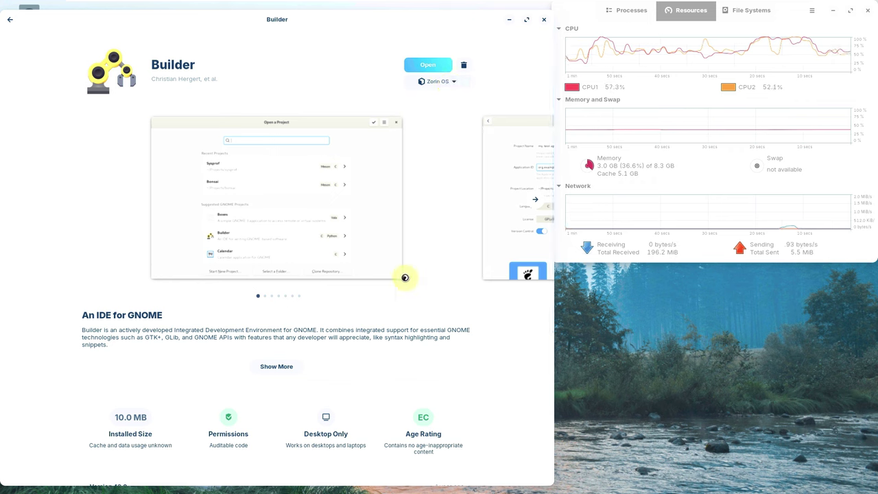
click(275, 369)
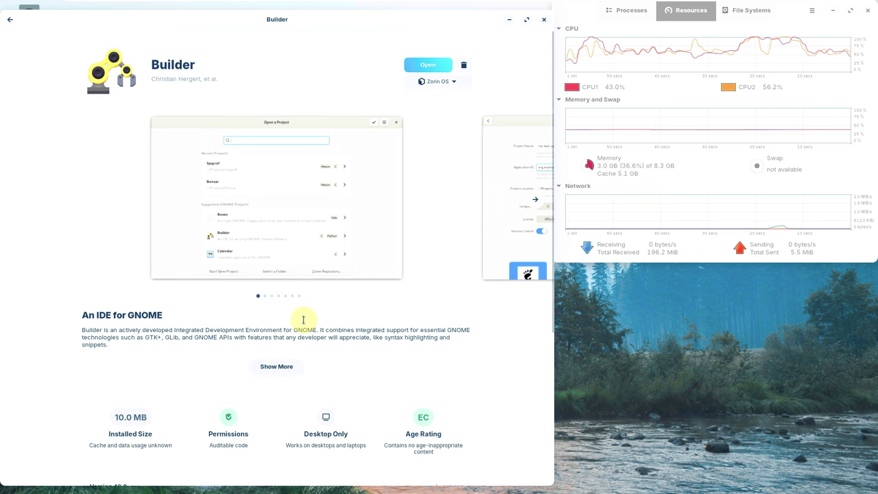
scroll(429, 333, down, 1)
scroll(430, 333, down, 5)
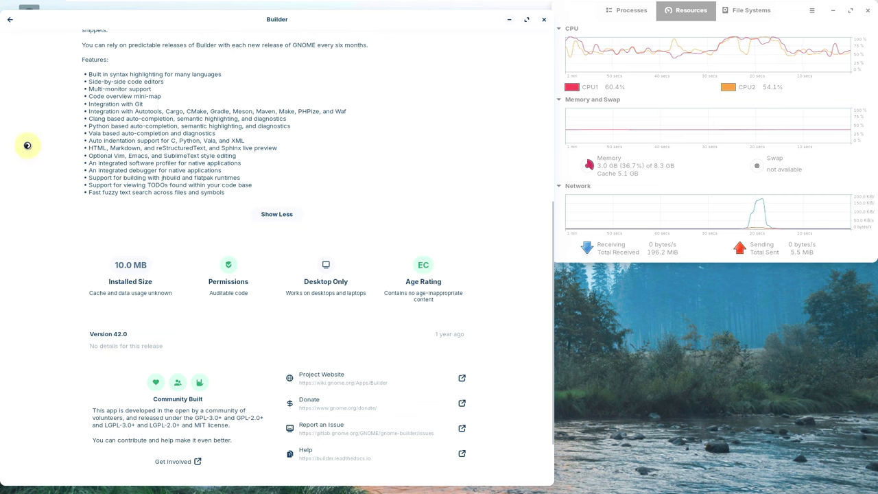
click(10, 20)
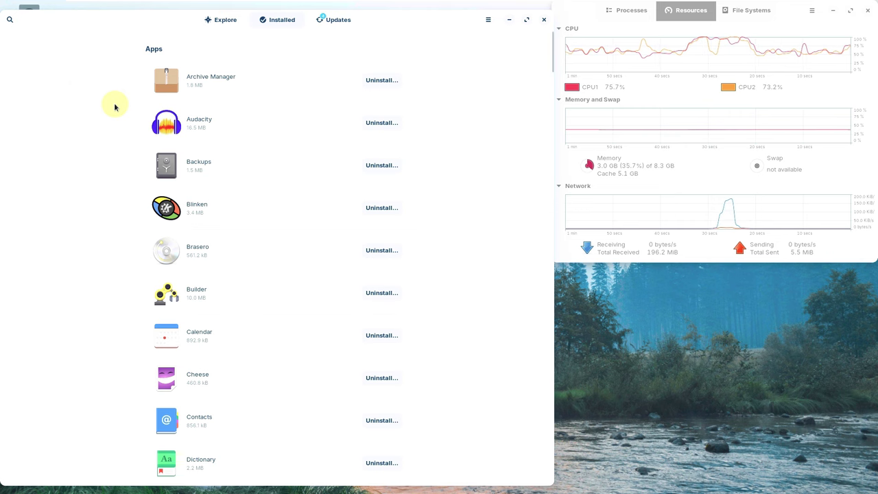
Read through the Blinken store page and return to the installed apps.
click(223, 215)
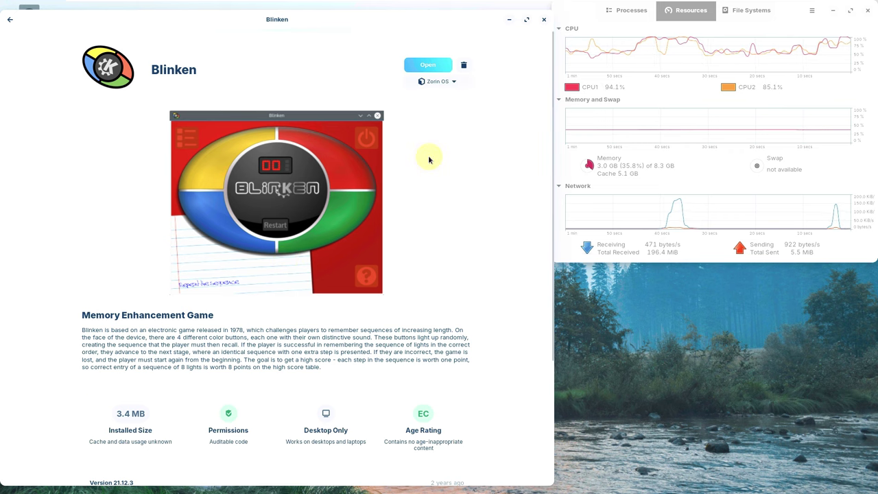
scroll(378, 231, down, 5)
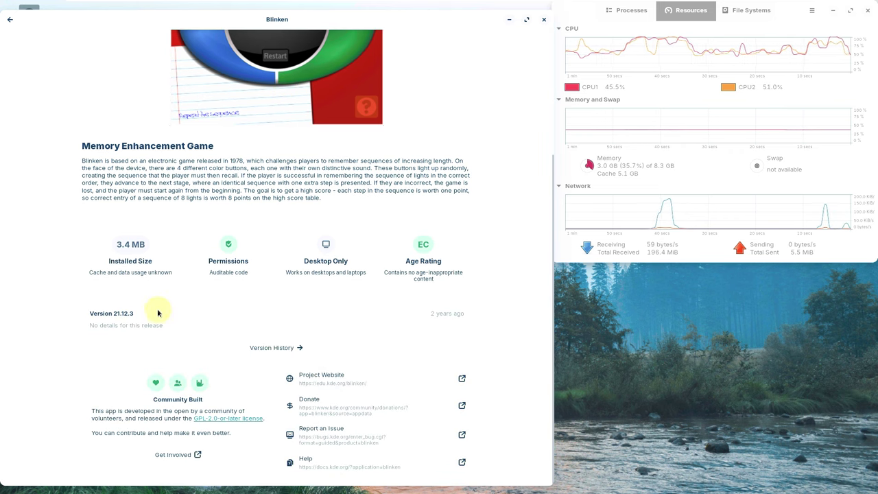
click(10, 23)
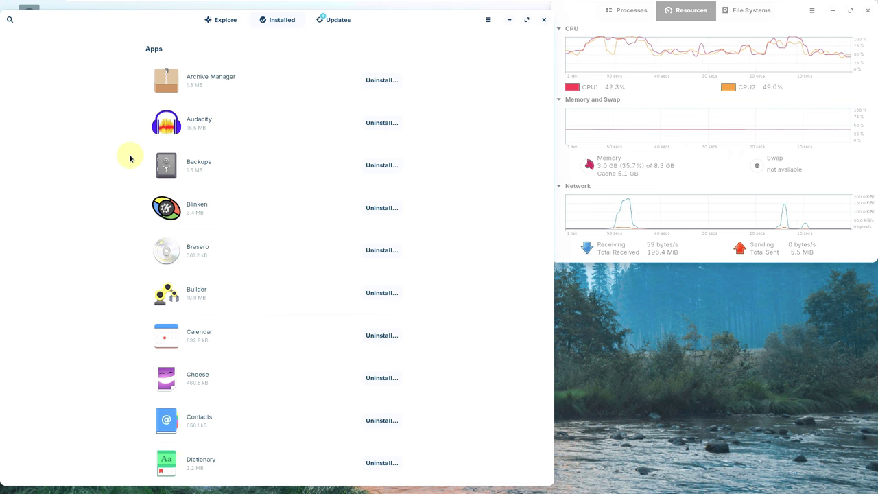
Find Foliate among the installed apps, view its available package sources and return to the list.
scroll(286, 273, down, 4)
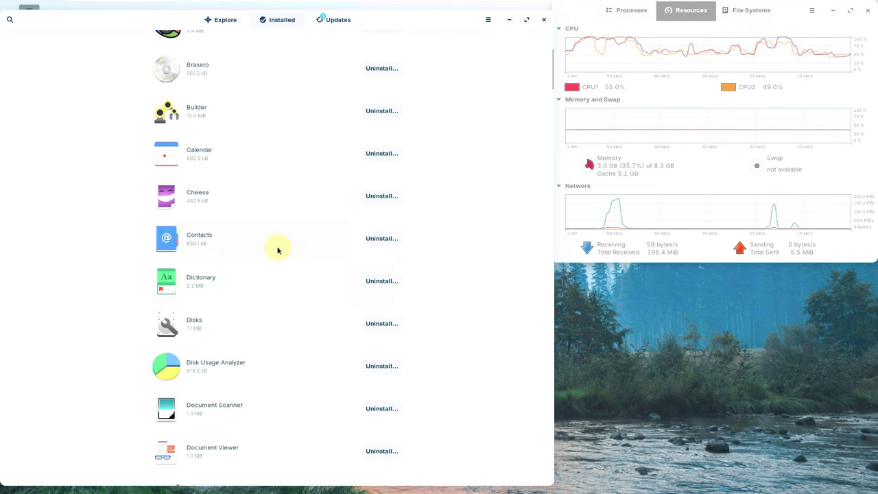
scroll(279, 249, down, 6)
scroll(278, 249, down, 3)
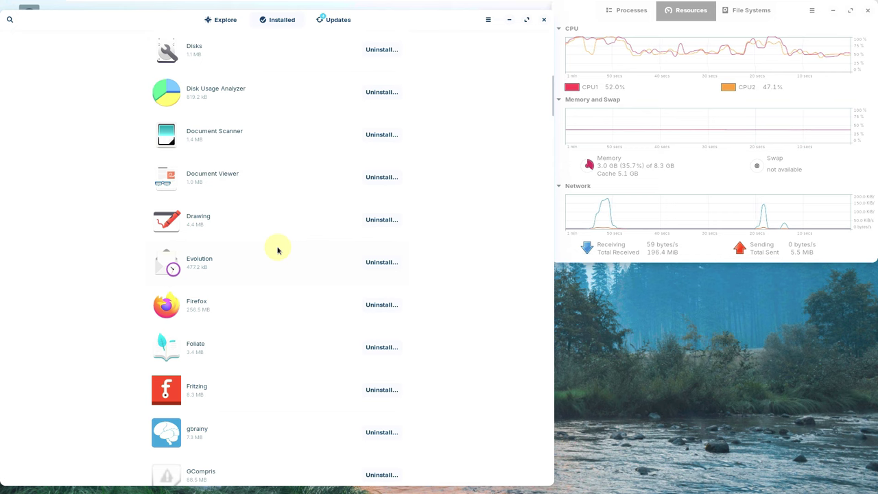
scroll(279, 249, down, 3)
click(281, 257)
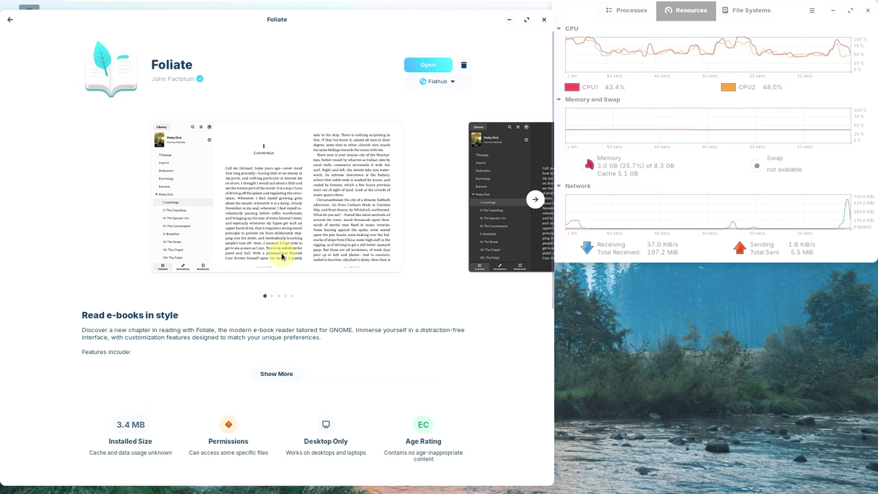
click(448, 83)
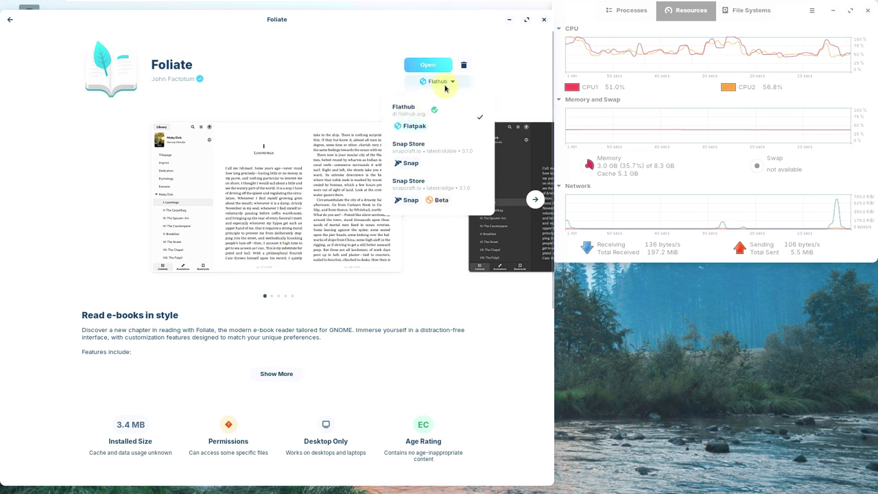
click(14, 23)
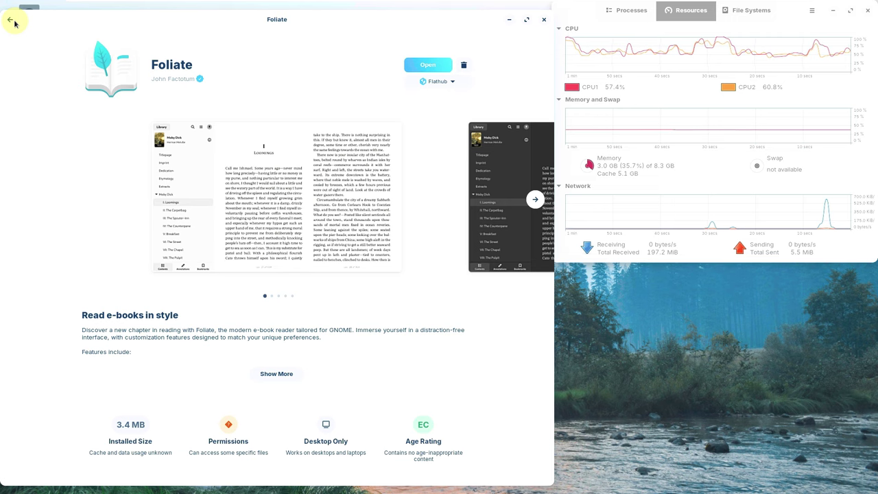
click(14, 23)
Review the Fritzing store page down to its version details and return to the installed apps.
scroll(231, 302, down, 1)
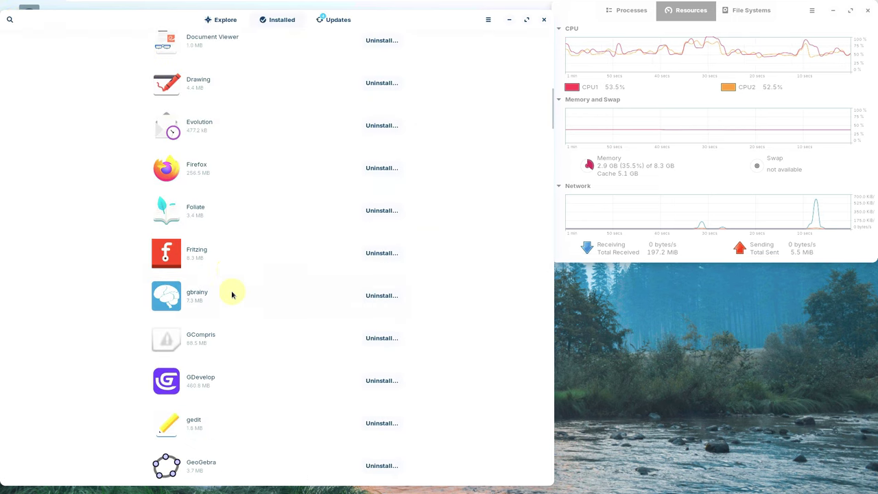
click(228, 262)
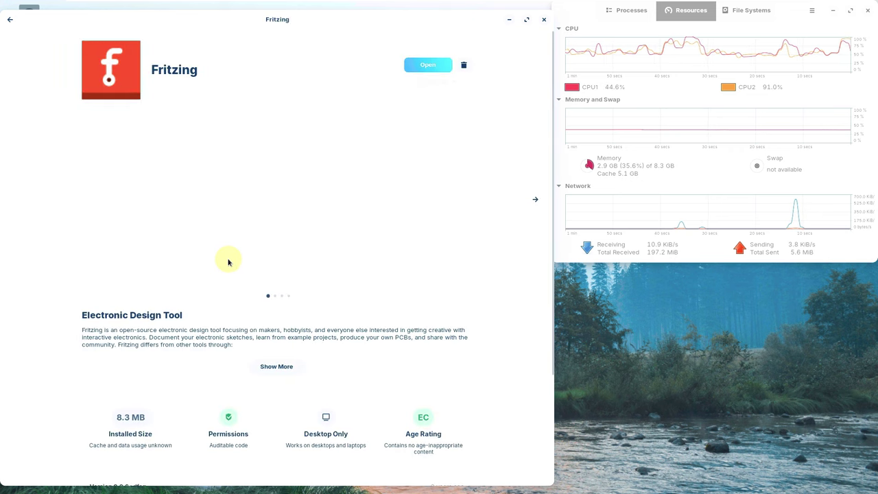
scroll(260, 333, down, 3)
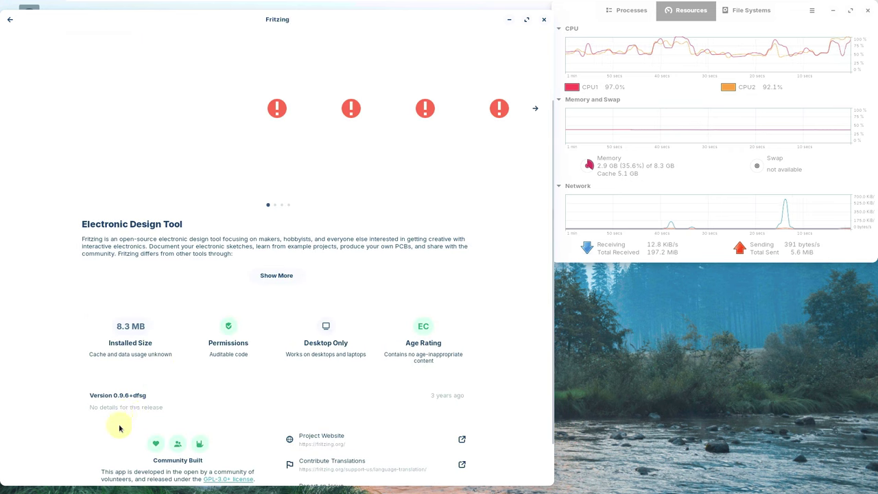
click(9, 19)
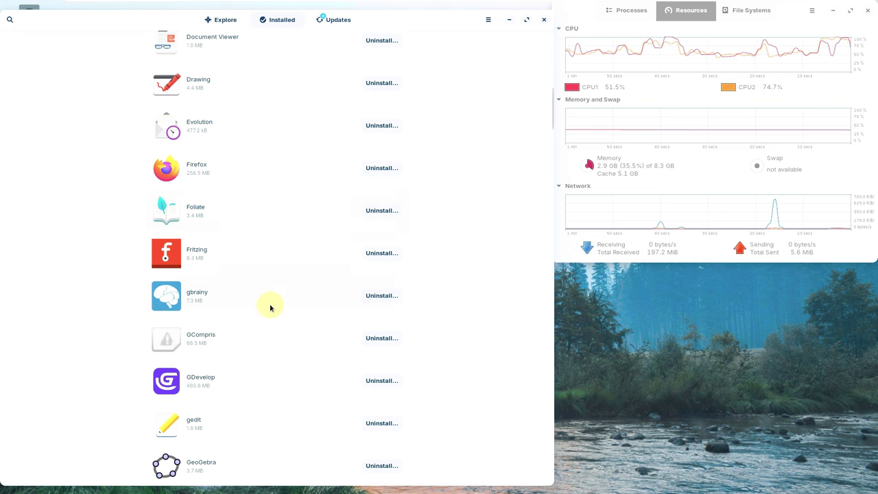
Open the gbrainy store page from the installed apps and view its description and version information.
scroll(270, 307, down, 3)
click(239, 220)
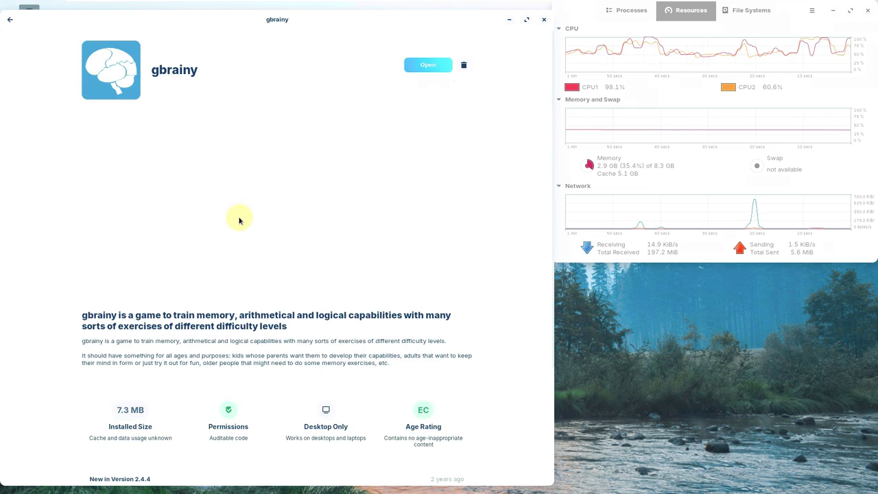
scroll(276, 313, down, 4)
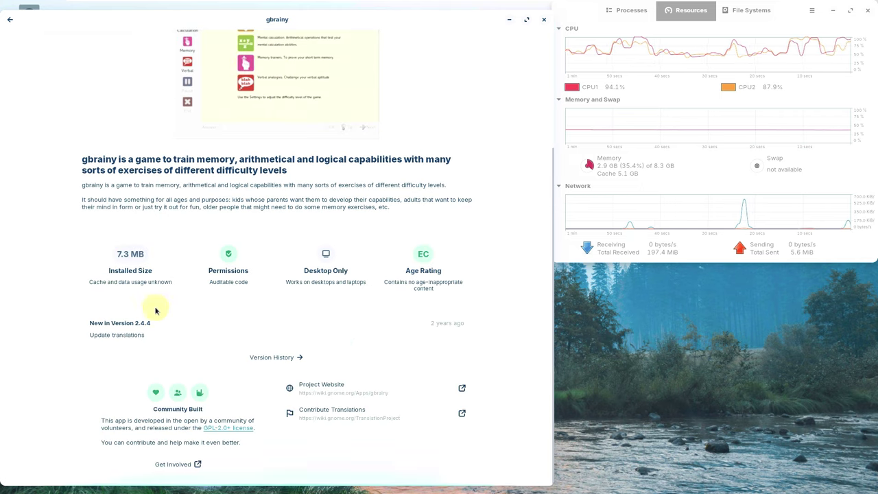
Leave the gbrainy page, review the GCompris store page down to its version details and return to the installed apps.
click(10, 20)
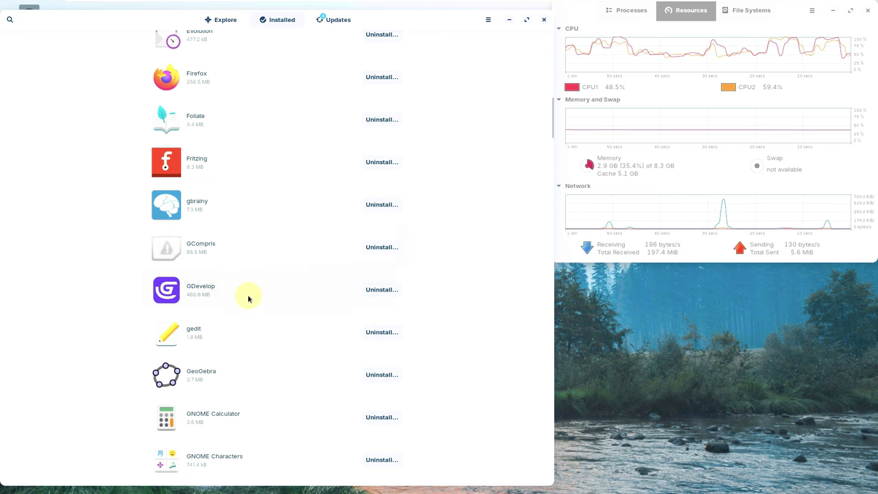
click(236, 259)
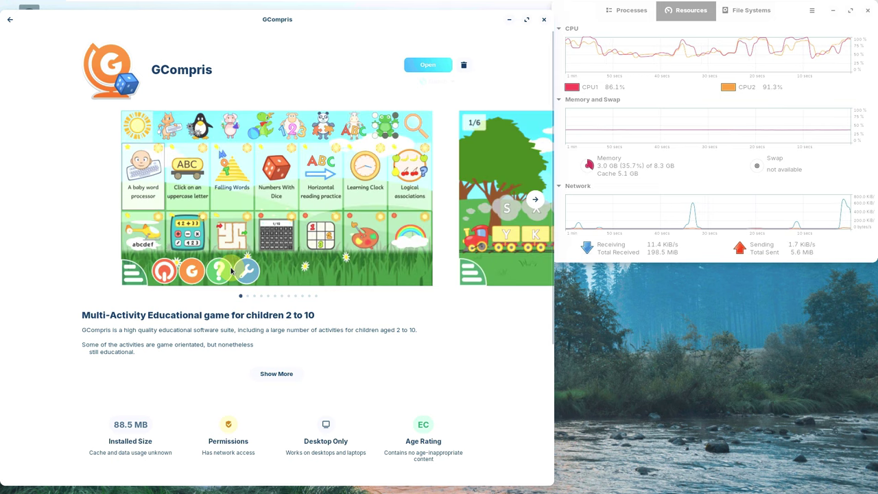
scroll(267, 349, down, 1)
scroll(267, 349, down, 1)
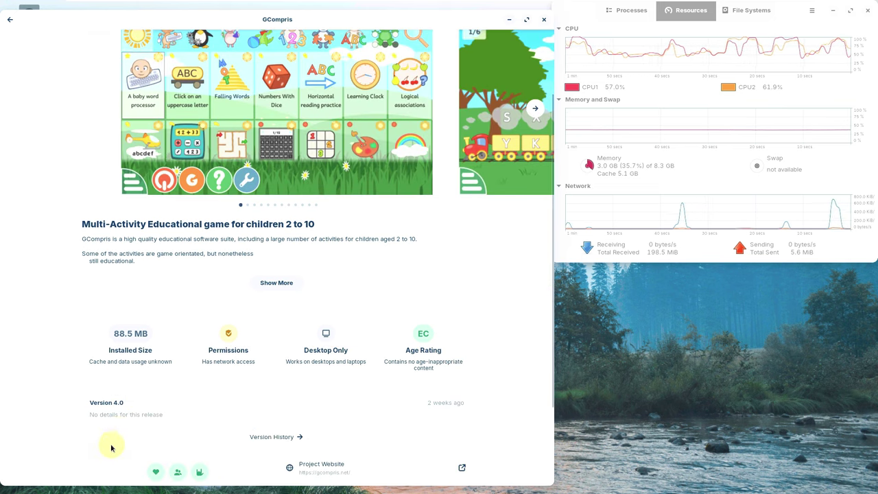
click(10, 21)
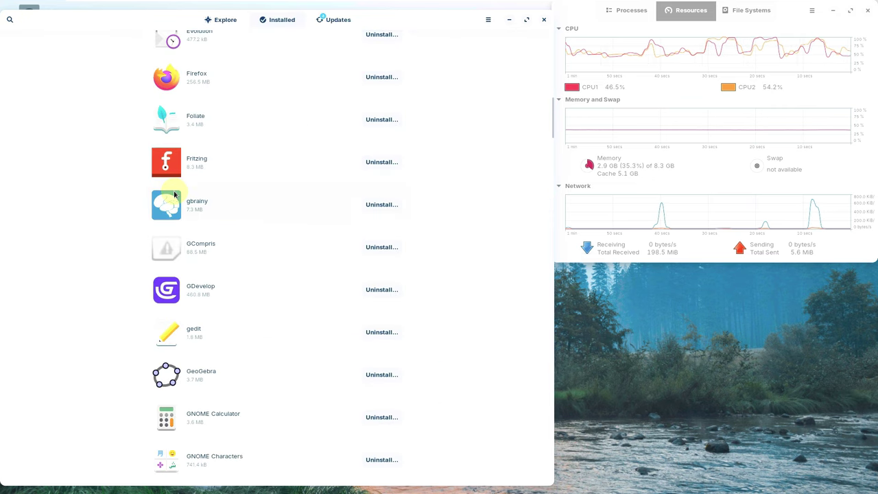
Open GDevelop from the installed apps, read its description and version information, and return to the list.
click(198, 298)
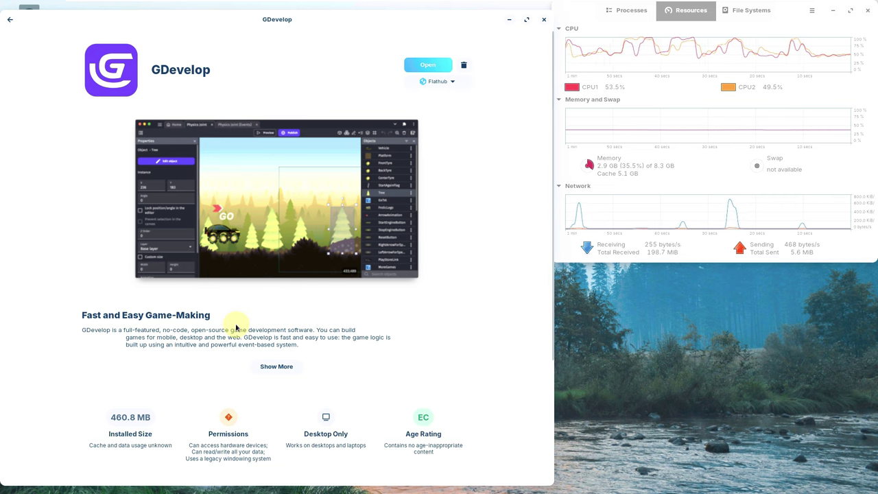
scroll(236, 328, down, 5)
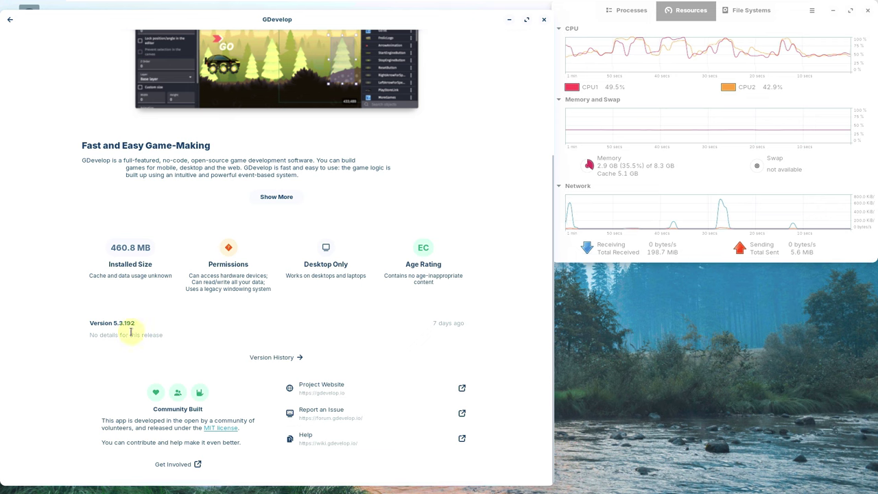
click(10, 25)
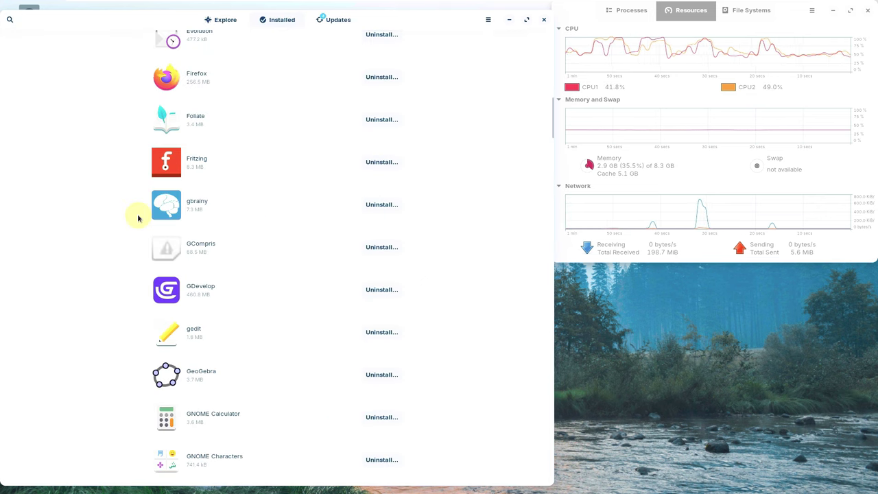
Find GeoGebra among the installed apps, review its store page down to the licensing details and return to the list.
scroll(225, 255, down, 2)
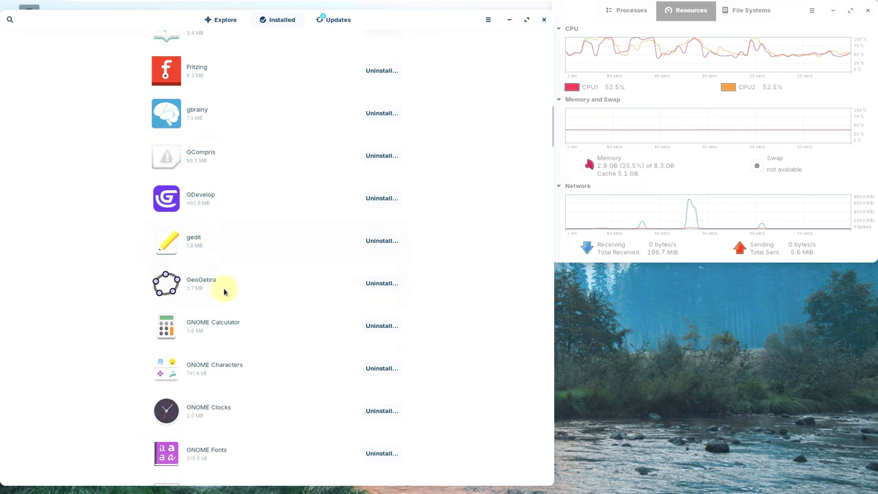
click(216, 288)
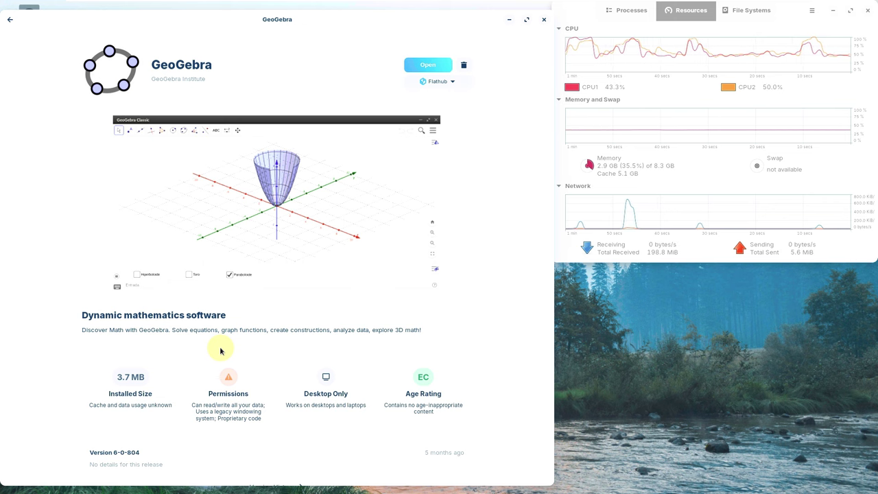
scroll(220, 351, down, 3)
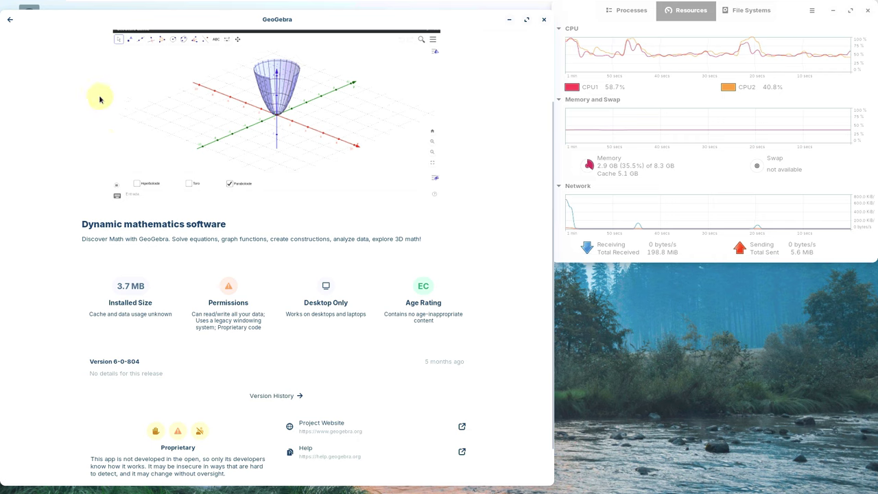
click(9, 19)
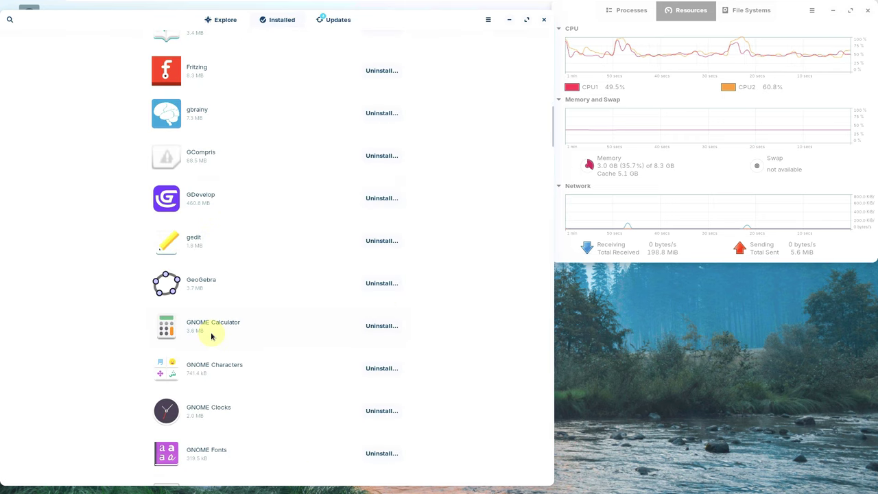
Find GNU Image Manipulation Program among the installed apps, review its description and release notes, and return to the list.
scroll(211, 372, down, 4)
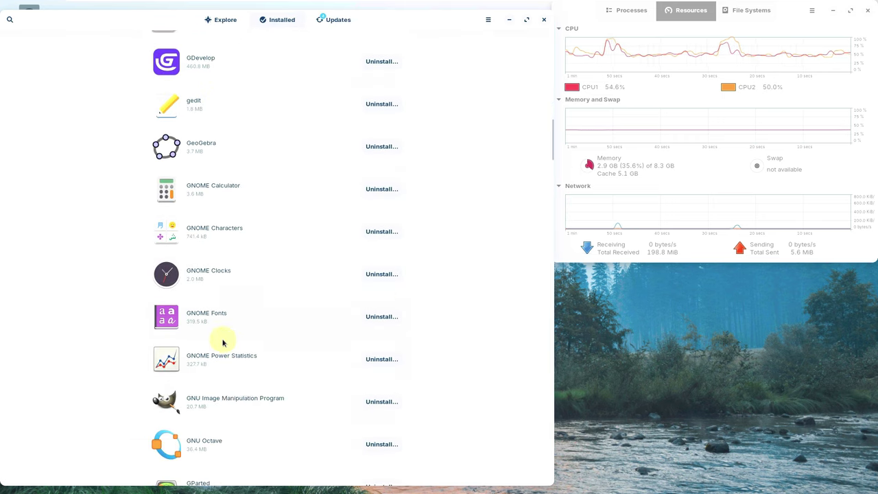
click(234, 393)
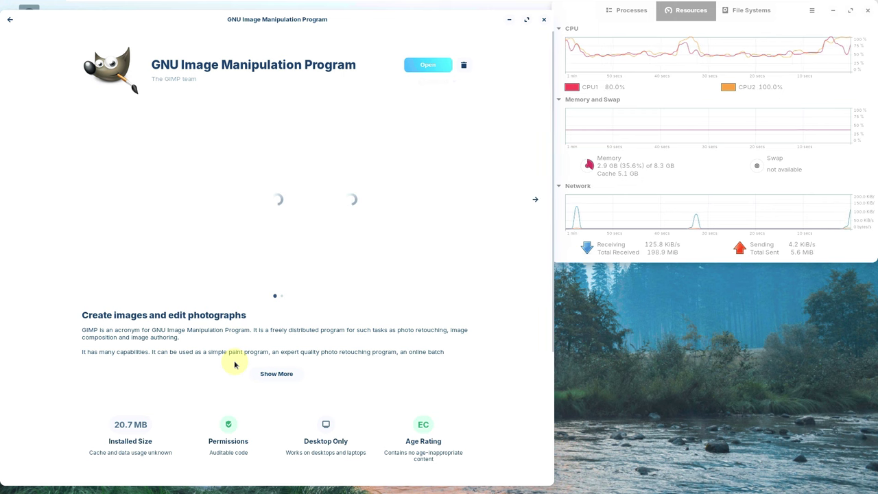
scroll(234, 364, down, 2)
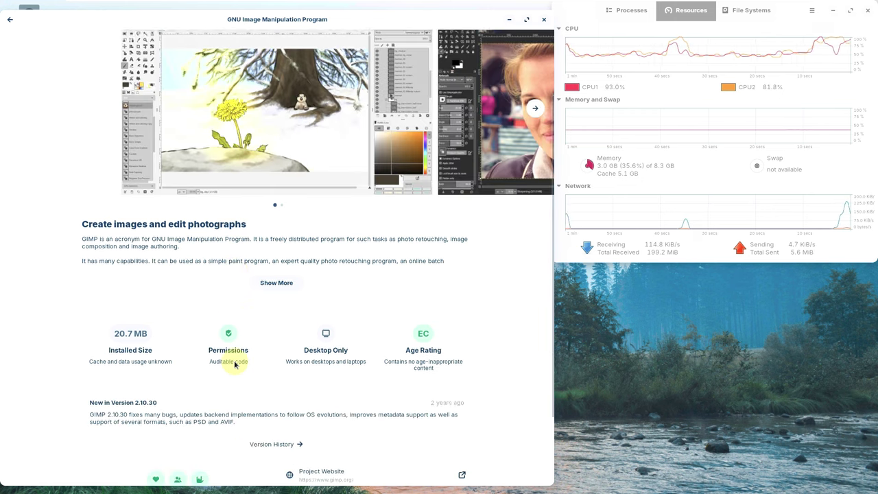
scroll(233, 365, down, 2)
click(19, 22)
Find GNU Octave among the installed apps, view its description and version information, and return to the list.
scroll(233, 309, down, 4)
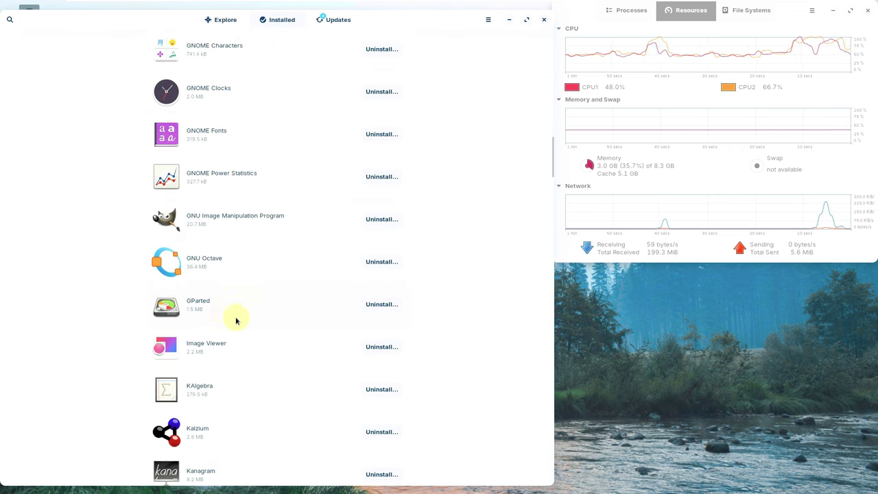
click(210, 264)
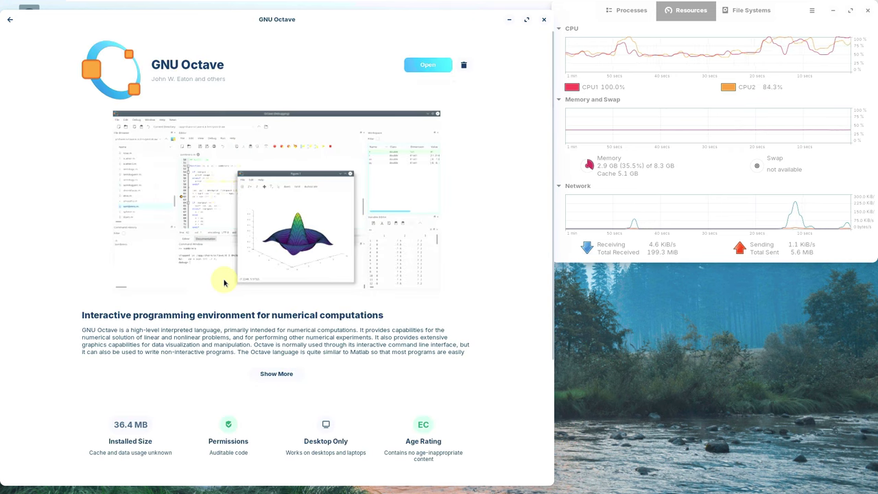
scroll(199, 301, down, 3)
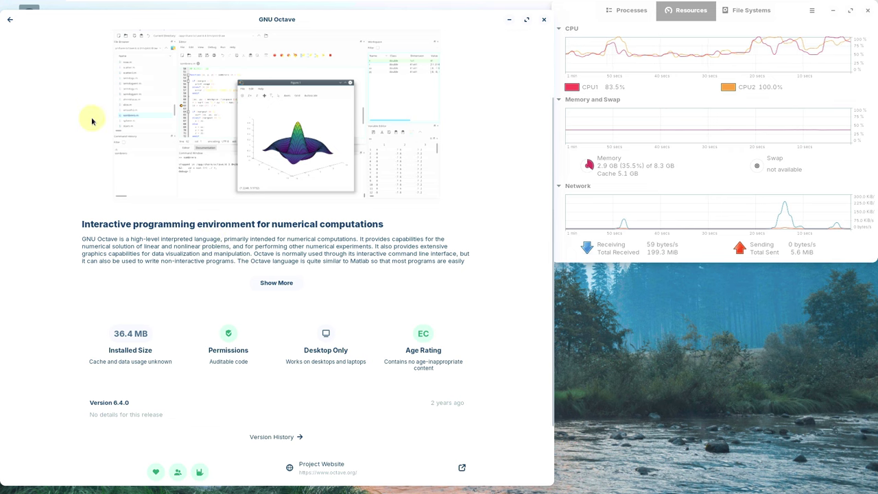
click(12, 21)
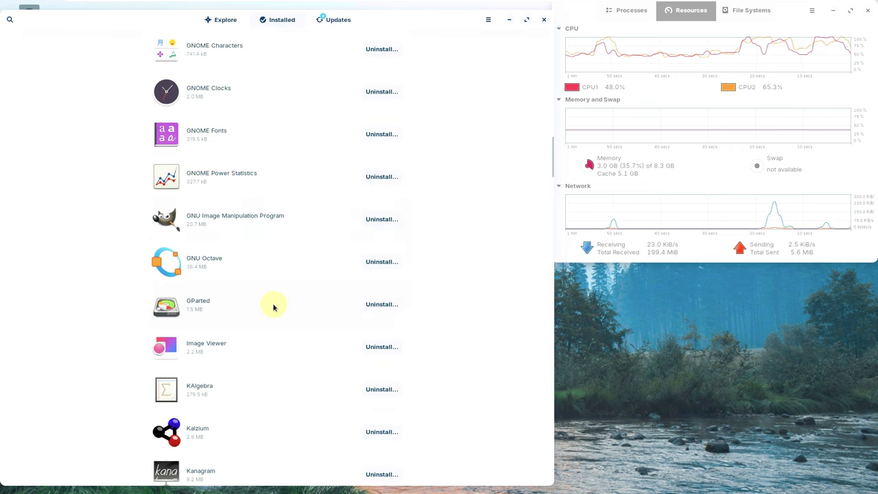
Find KAlgebra among the installed apps, read its store page down to the version details and return to the list.
scroll(273, 307, down, 3)
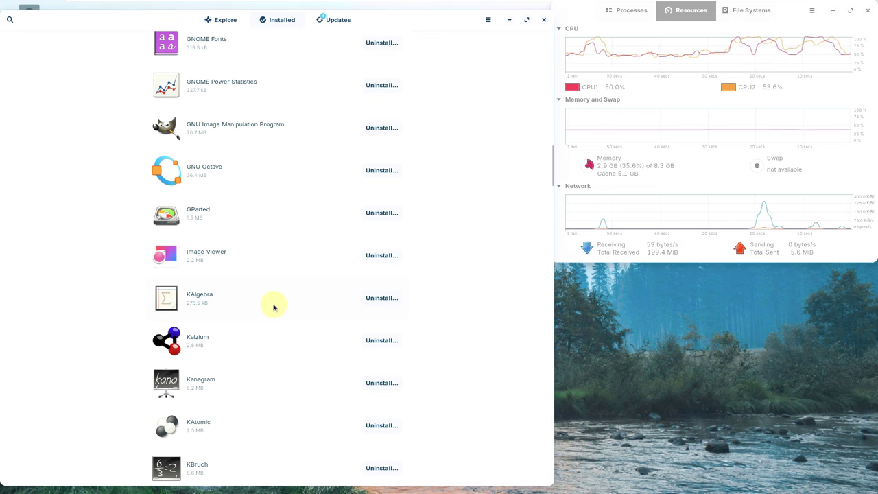
click(273, 307)
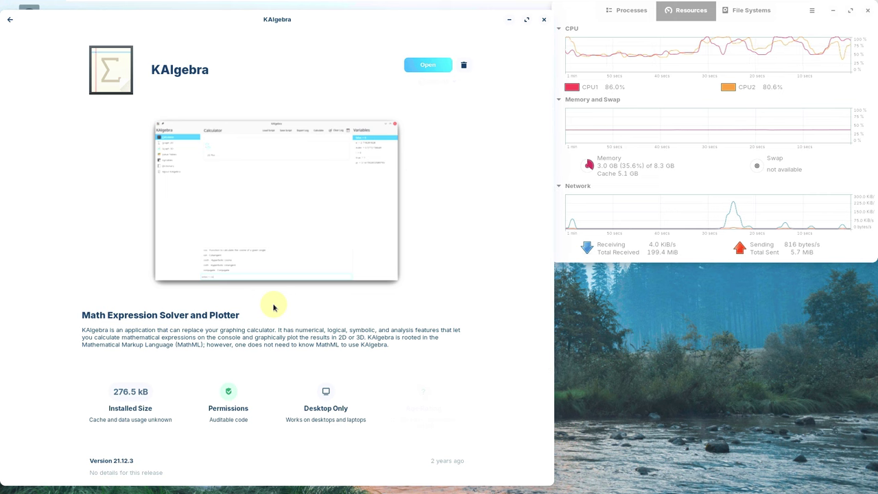
scroll(273, 307, down, 2)
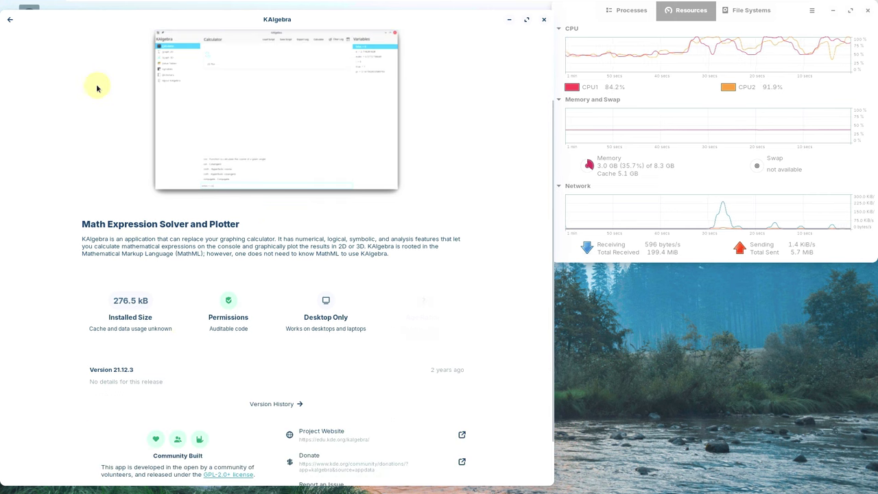
click(10, 20)
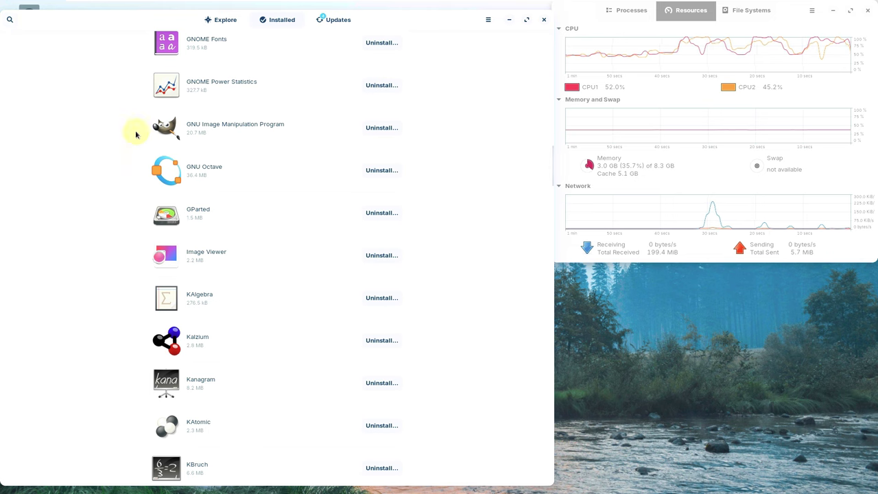
Read through the Kalzium store page, including its version and license information, and return to the installed apps.
click(231, 348)
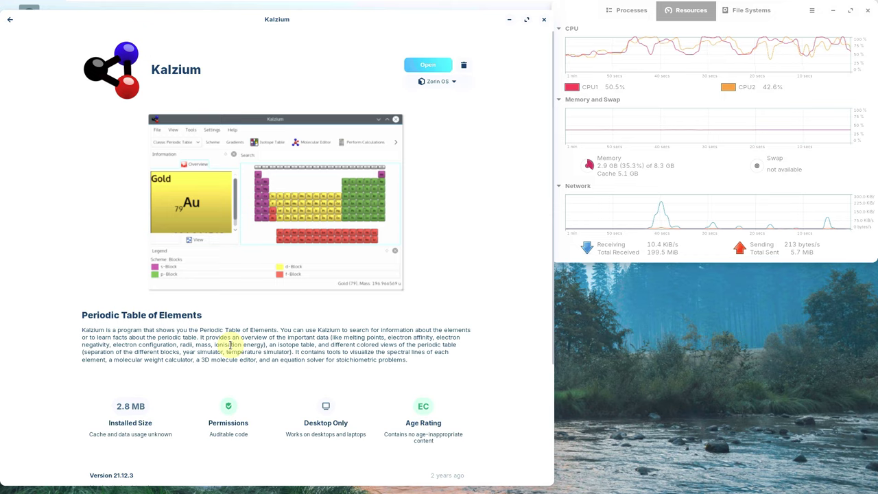
scroll(229, 345, down, 4)
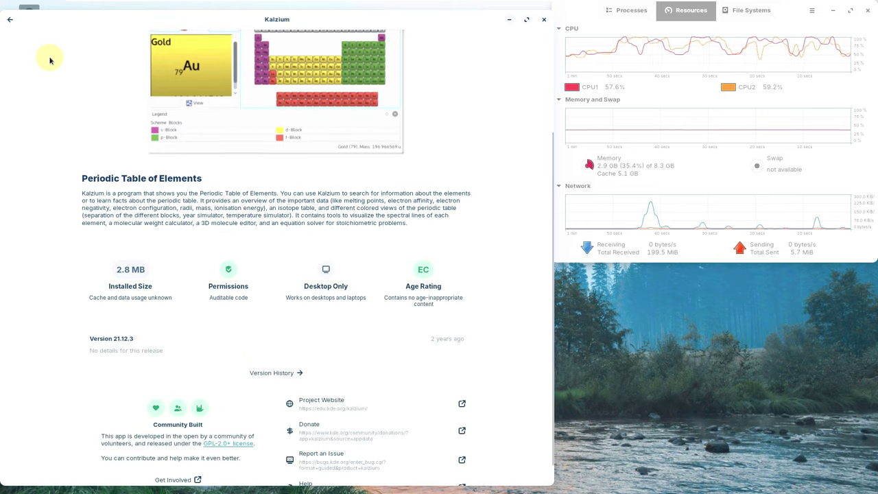
click(9, 20)
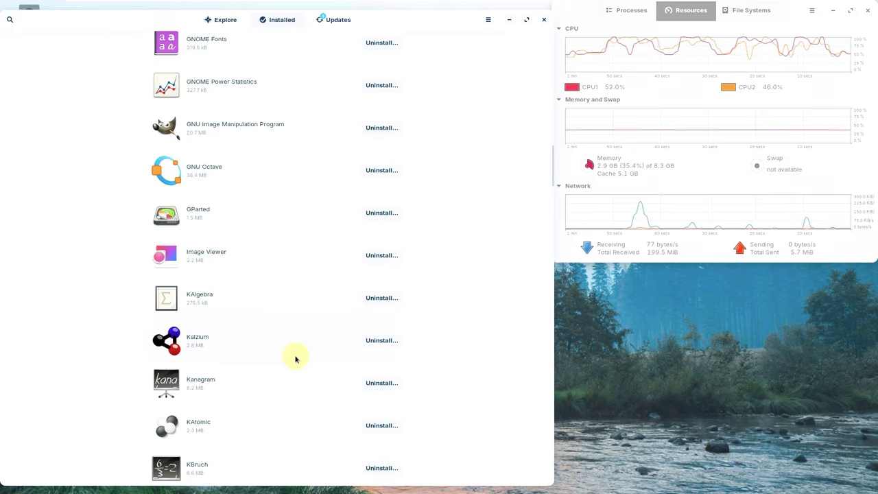
Find Kanagram among the installed apps, review its description and version information, and return to the list.
scroll(295, 359, down, 3)
click(235, 293)
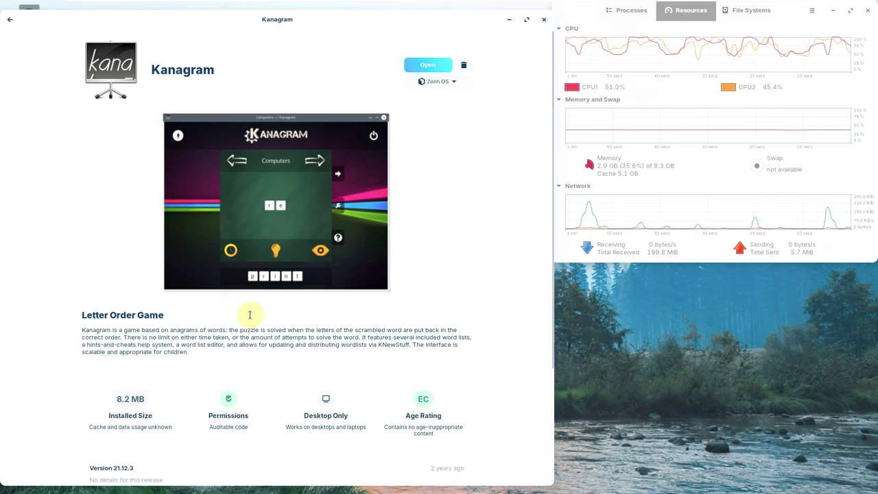
scroll(253, 304, down, 4)
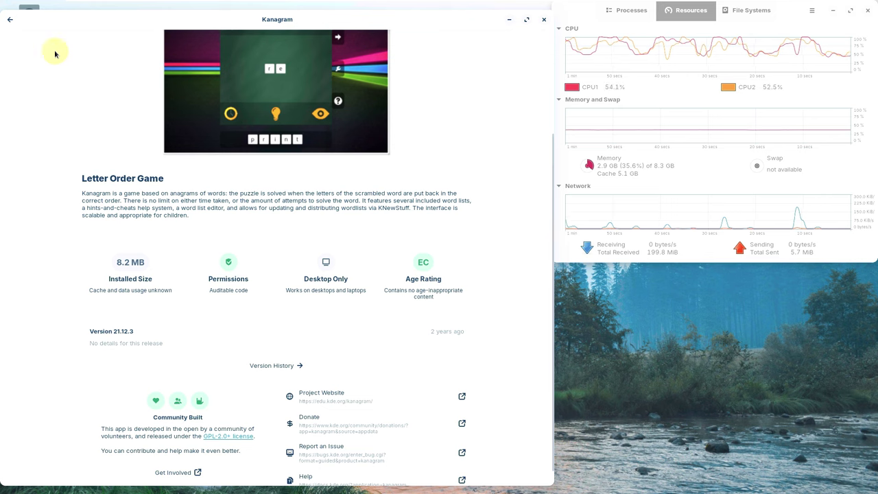
click(10, 20)
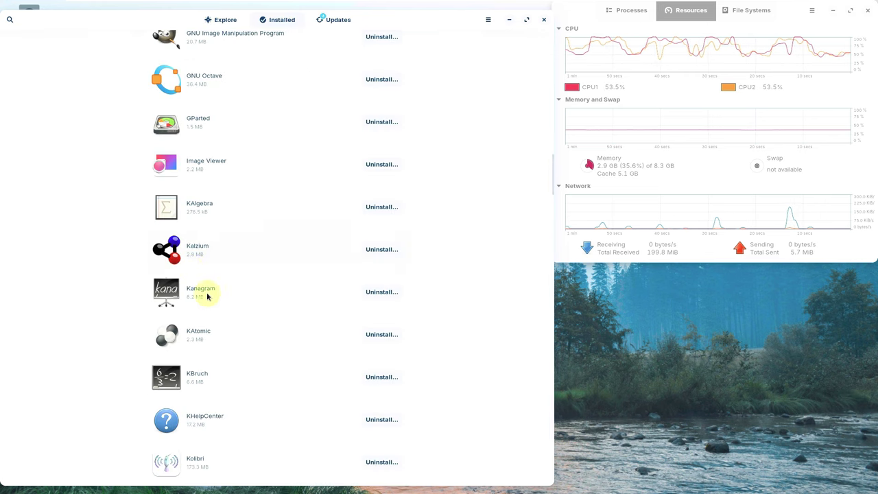
Open the KAtomic store page from the installed apps, view its description and version details, and return to the list.
click(233, 330)
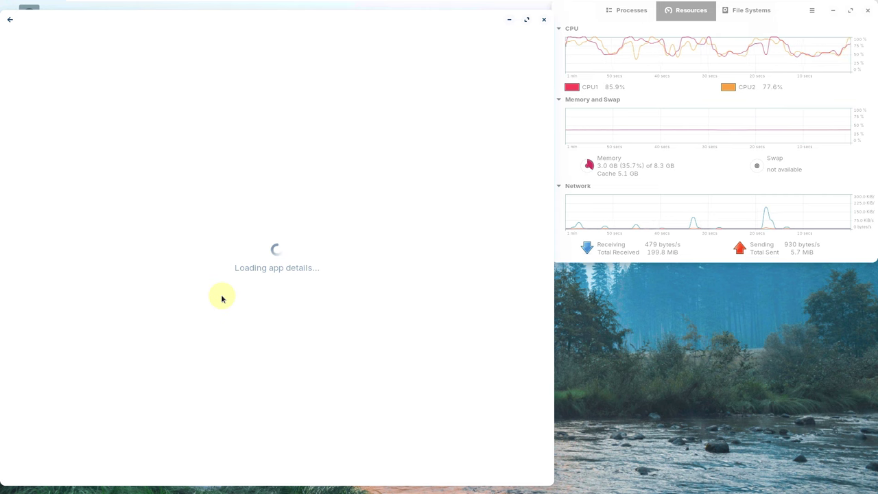
scroll(221, 298, down, 3)
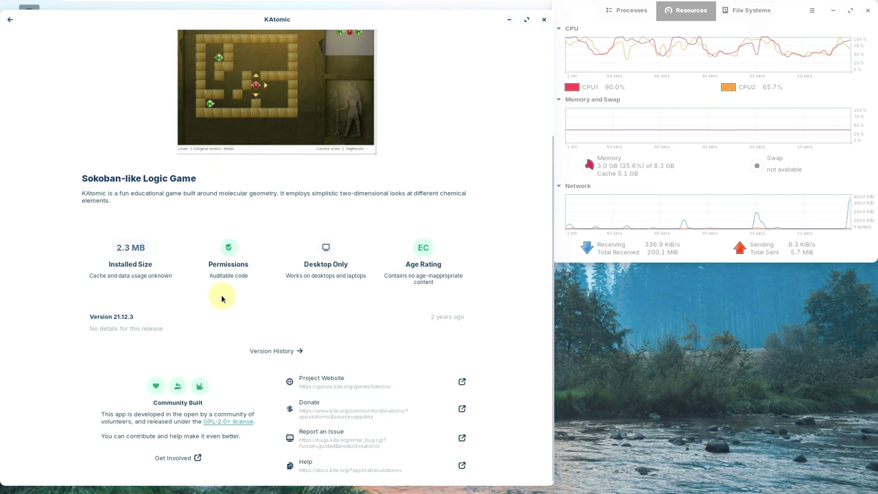
click(10, 20)
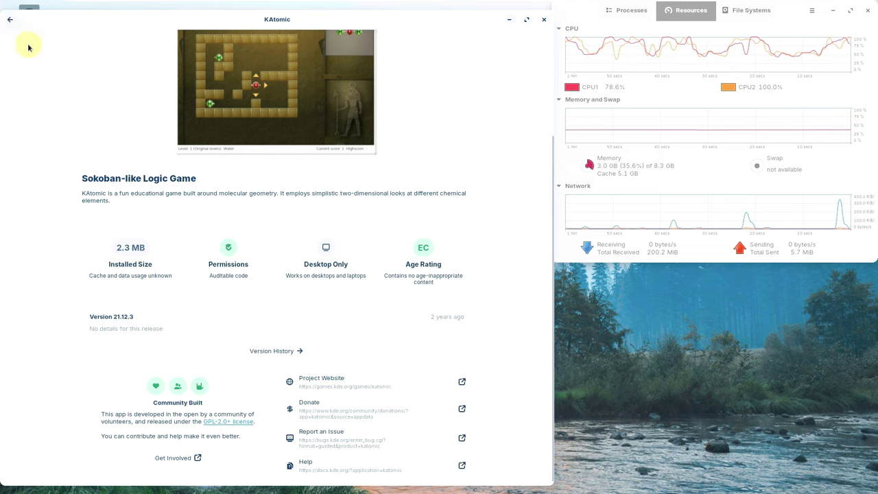
Find KBruch among the installed apps, review its store page down to the version details and return to the list.
scroll(198, 365, down, 3)
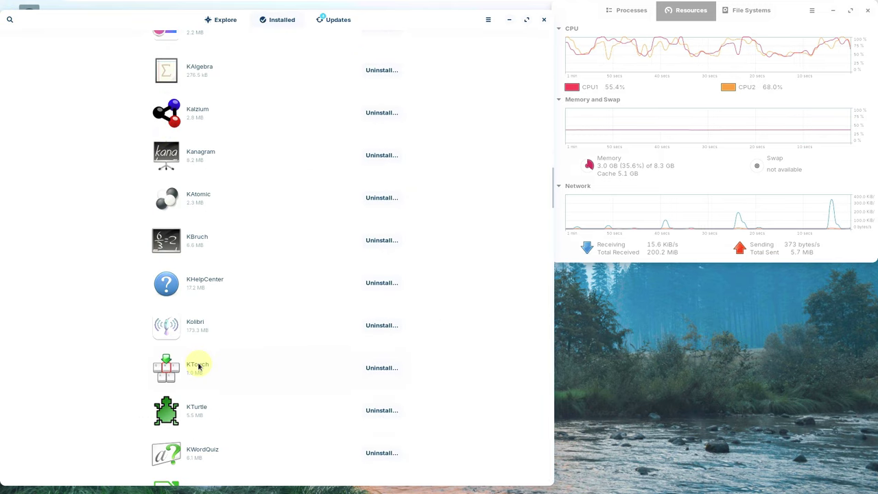
click(192, 245)
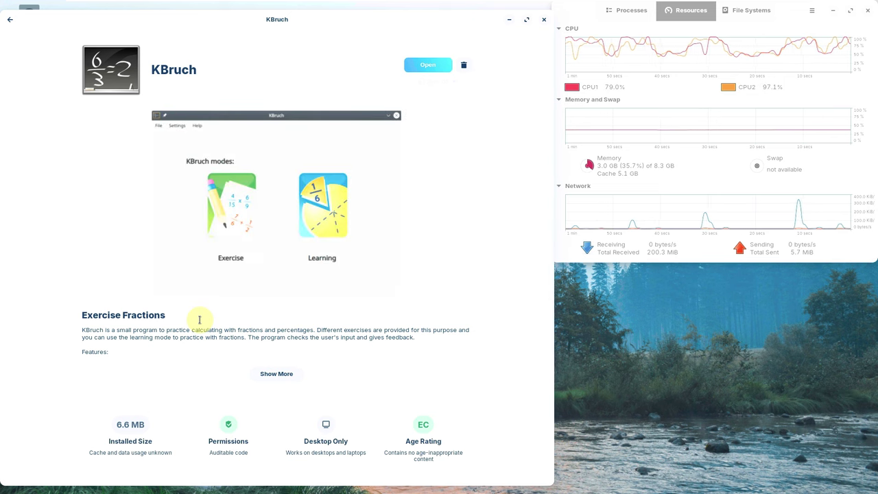
scroll(198, 320, down, 4)
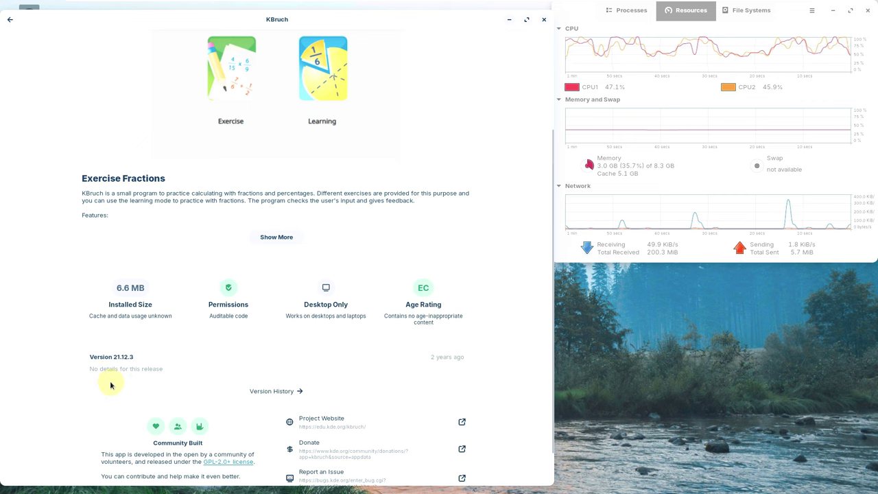
click(10, 19)
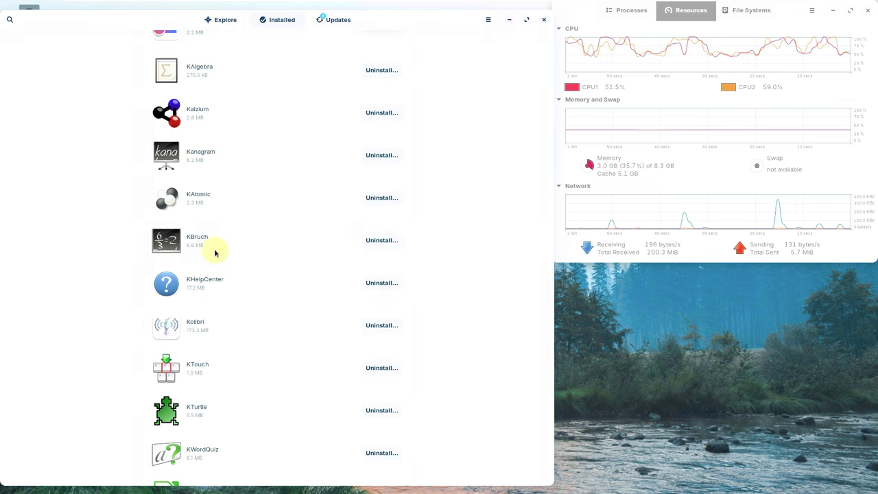
Open the Kolibri store page from the installed apps, review its description, add-ons and release details, and return to the list.
click(228, 329)
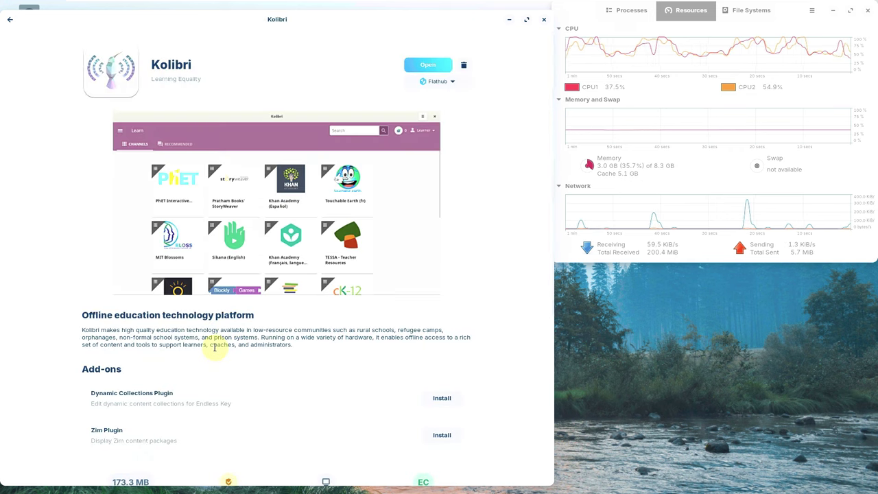
scroll(215, 346, down, 4)
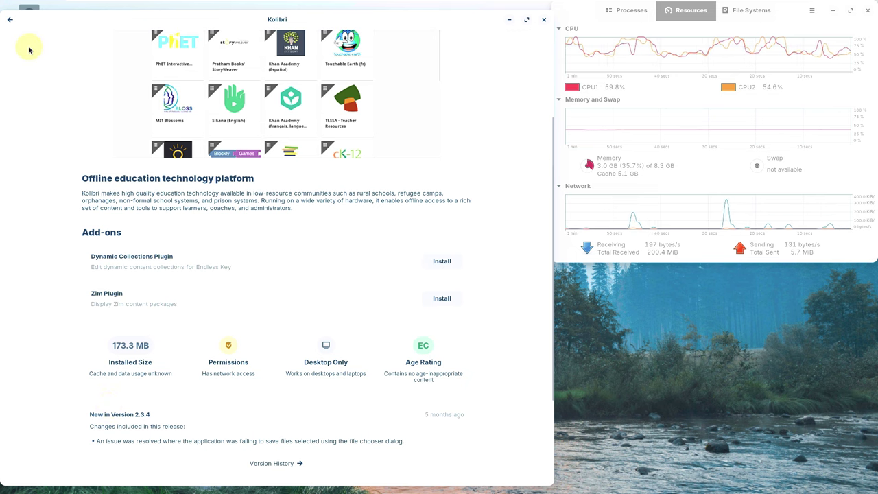
click(10, 20)
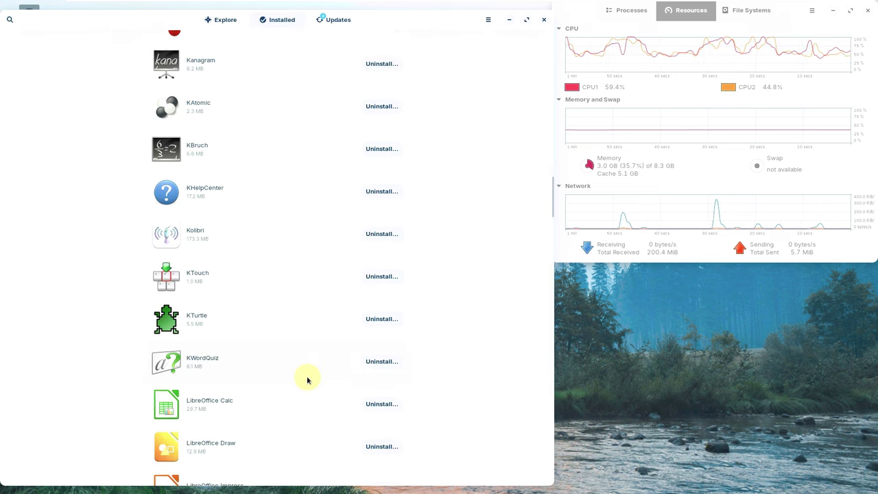
View the KTouch store page, covering its typing tutor description and version details, and return to the installed apps.
click(261, 278)
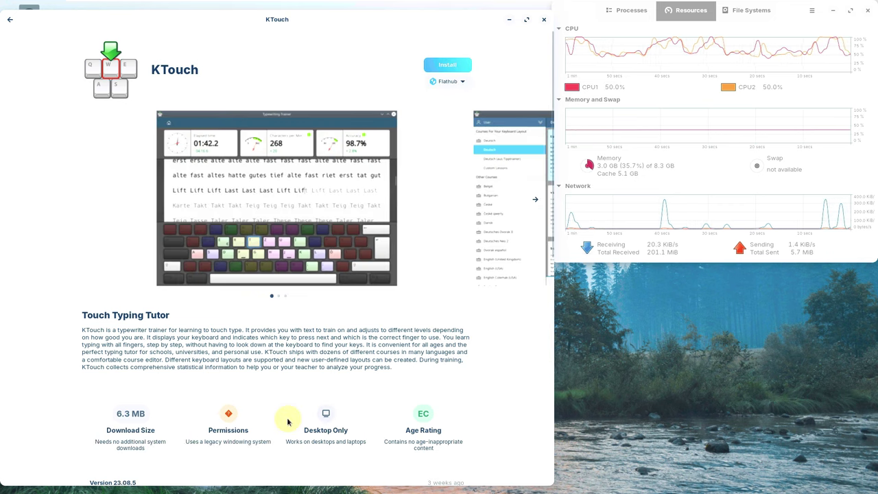
scroll(281, 411, down, 3)
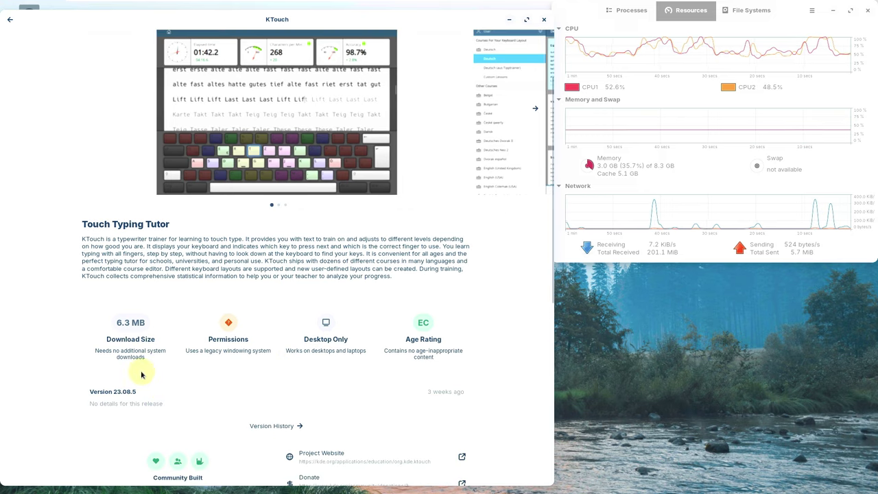
click(10, 19)
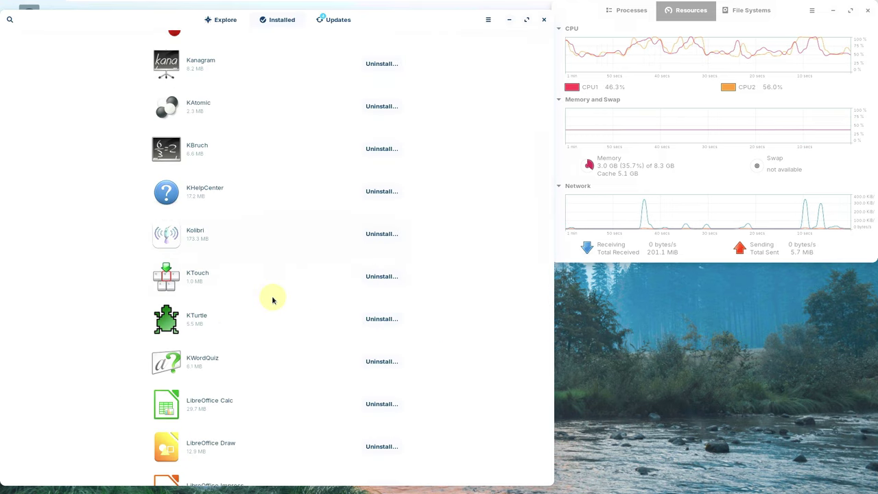
Browse the rest of the installed apps down to the system apps, review the Xournal++ store page and return to the list.
scroll(215, 342, down, 15)
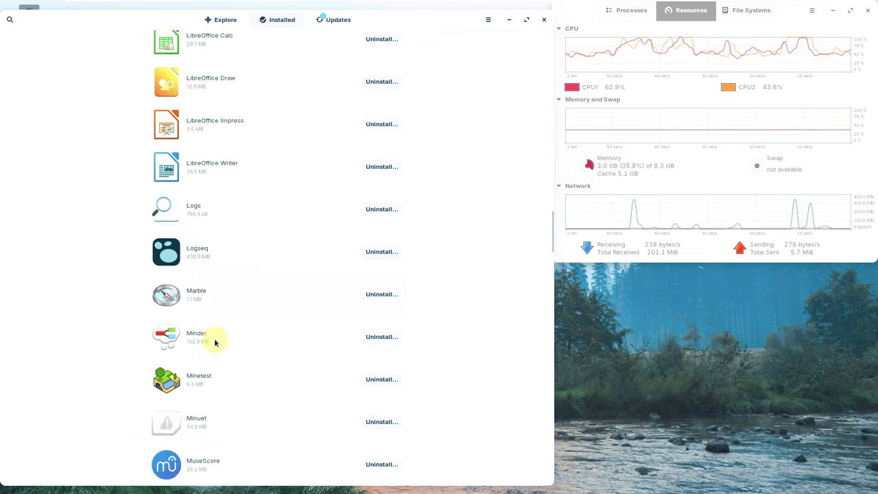
scroll(215, 341, down, 10)
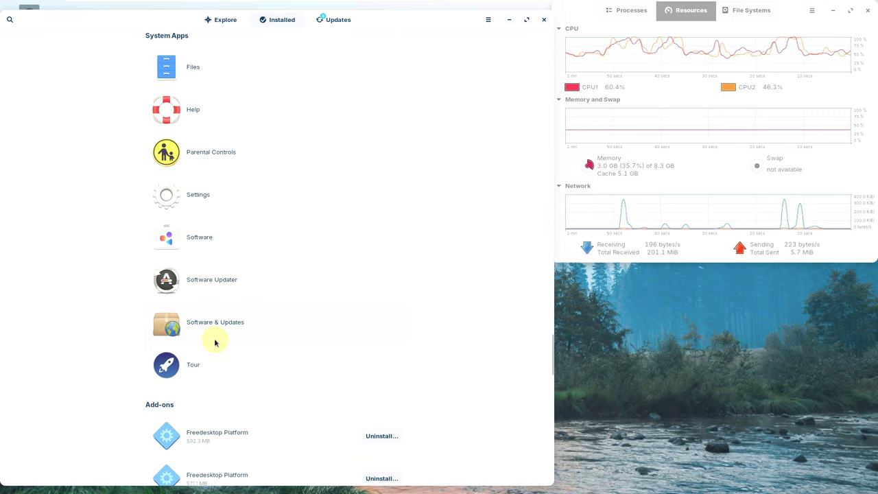
scroll(215, 341, up, 9)
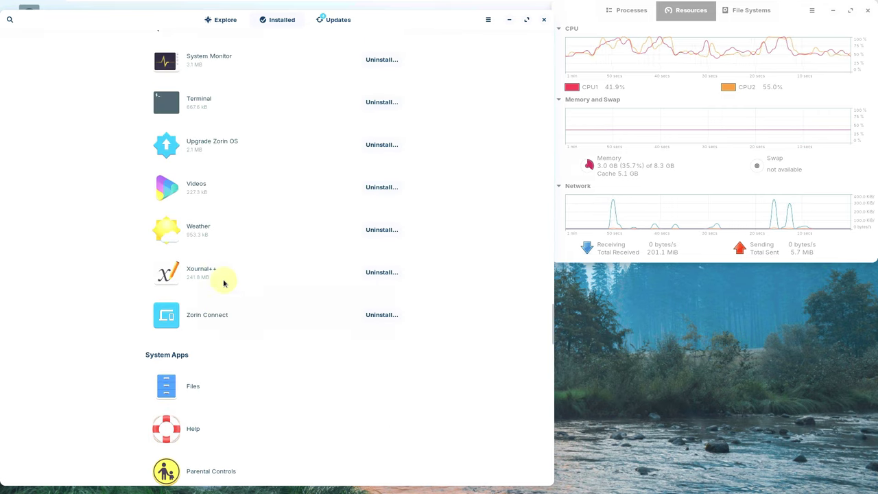
click(224, 283)
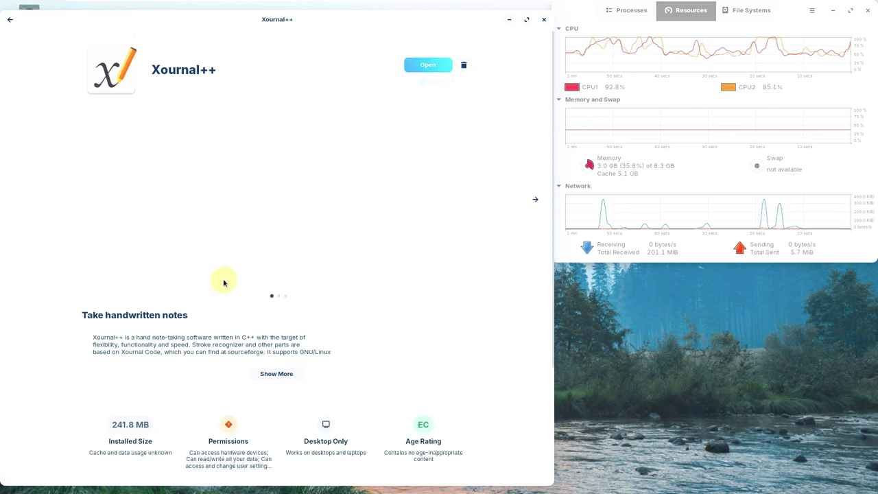
scroll(206, 301, down, 2)
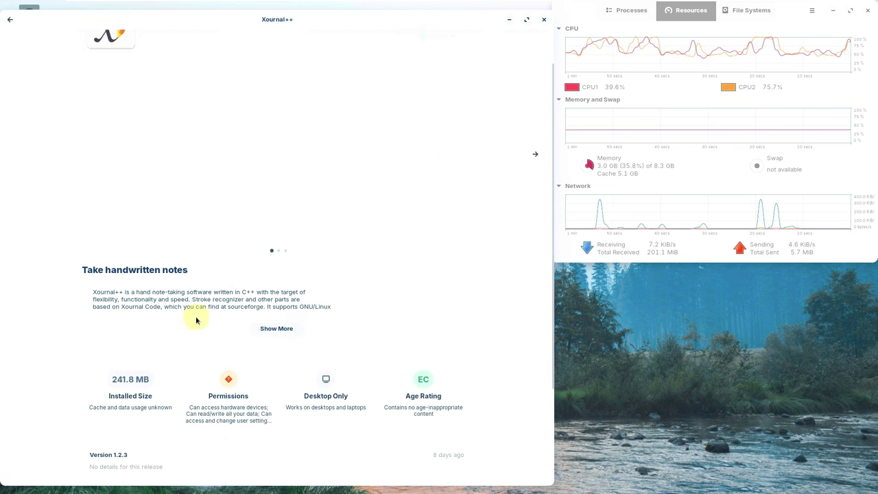
click(10, 19)
Find KTurtle among the installed apps, review its programming environment description and version details, and return to the list.
scroll(224, 255, down, 5)
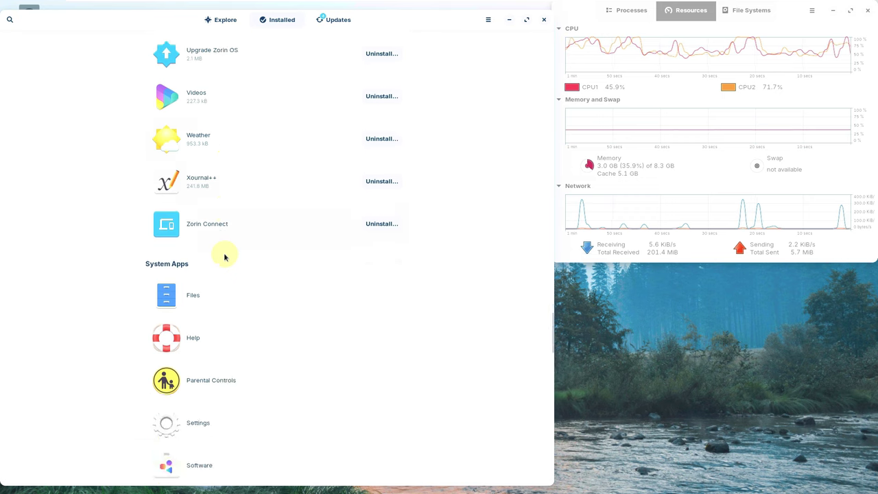
scroll(223, 255, down, 3)
scroll(223, 255, up, 10)
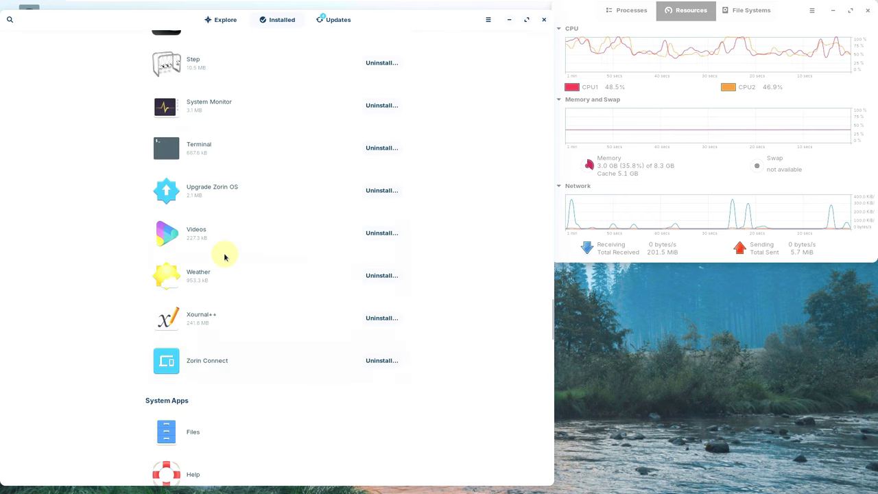
scroll(224, 255, up, 10)
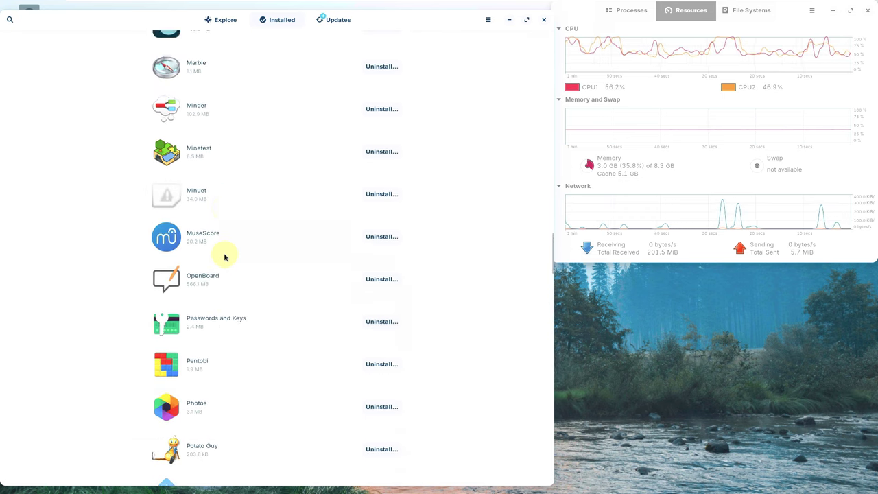
scroll(224, 256, up, 2)
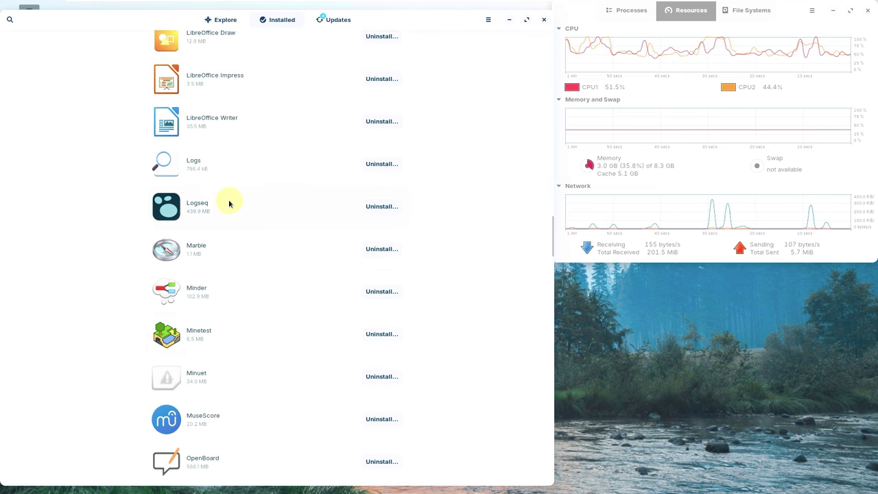
scroll(229, 203, up, 5)
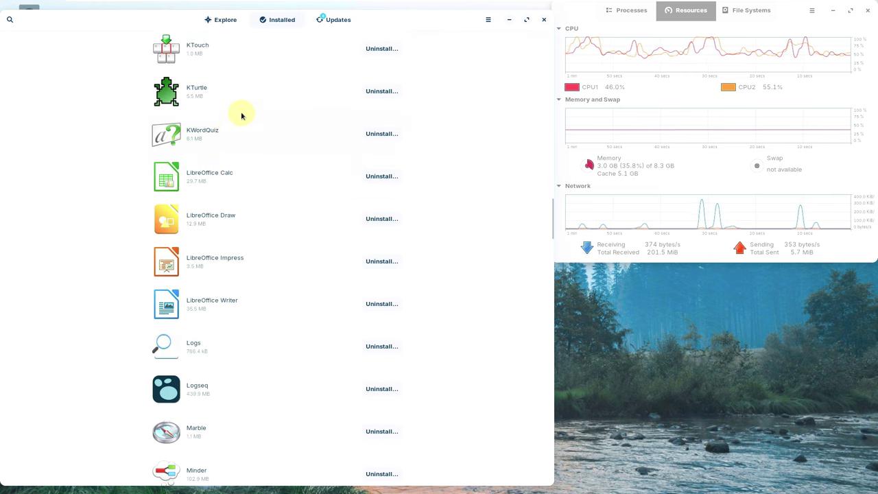
click(238, 104)
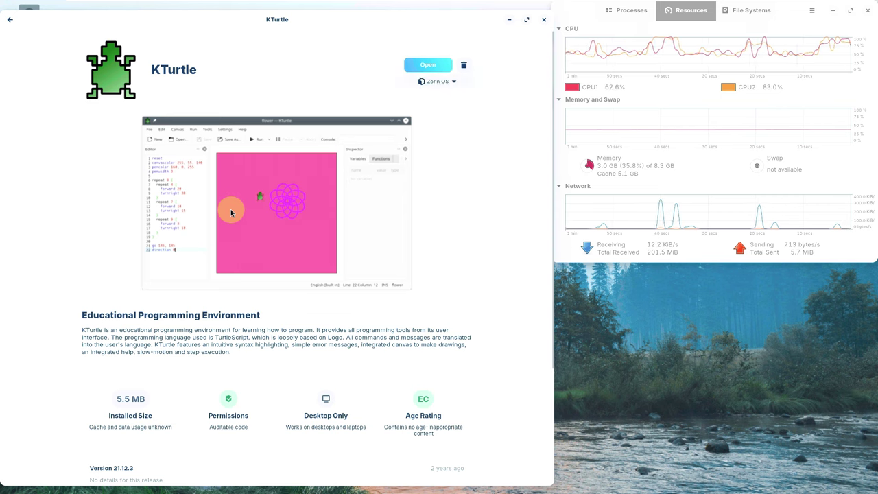
scroll(230, 209, down, 1)
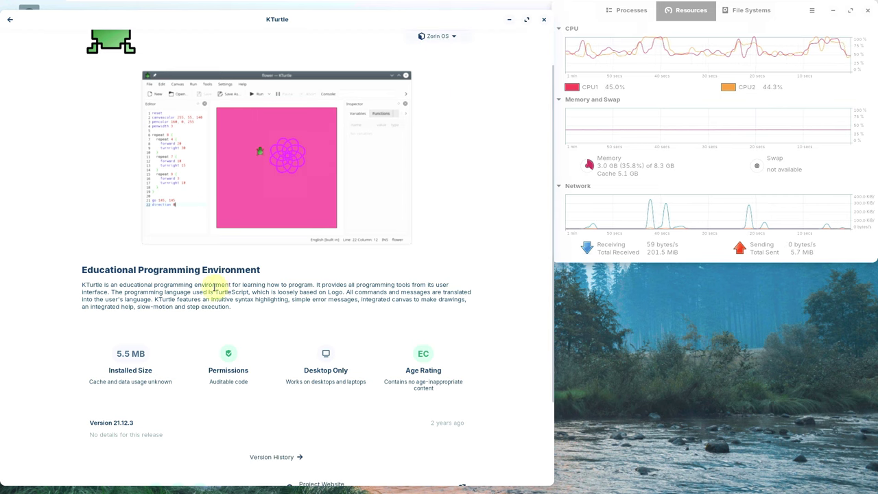
click(7, 23)
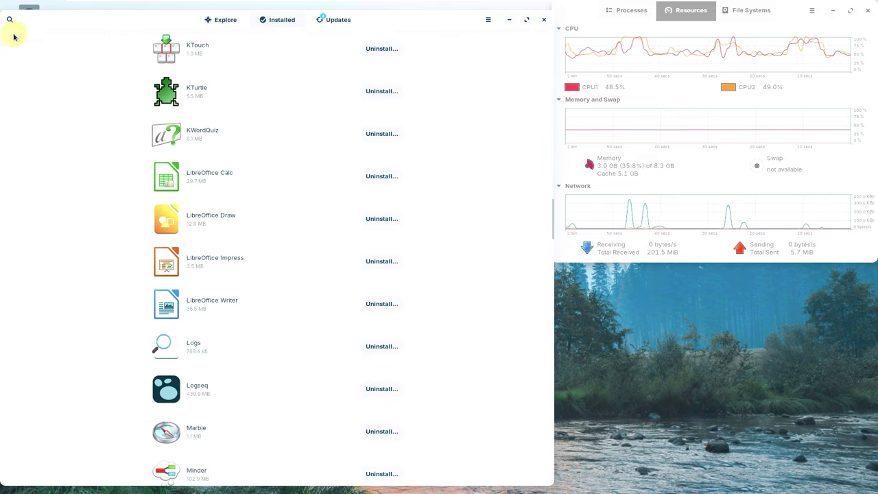
Open the KWordQuiz store page, read its flash card description, version and license details, and return to the installed apps.
click(226, 147)
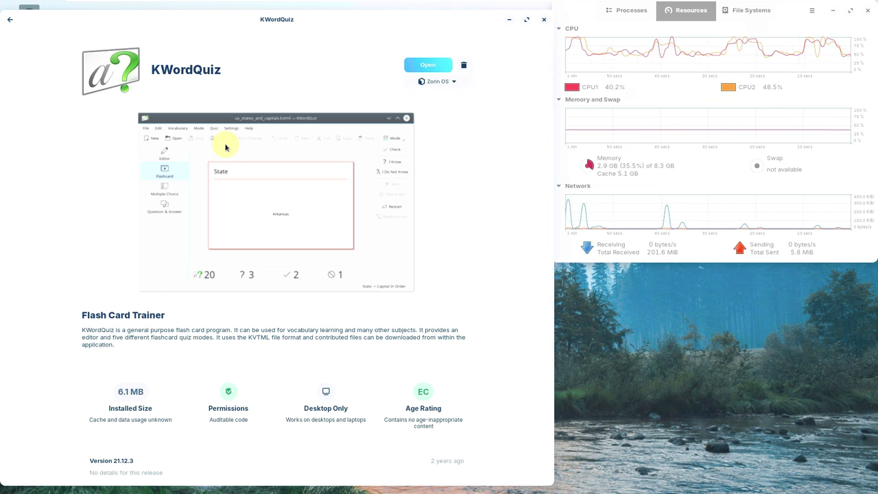
scroll(225, 147, down, 5)
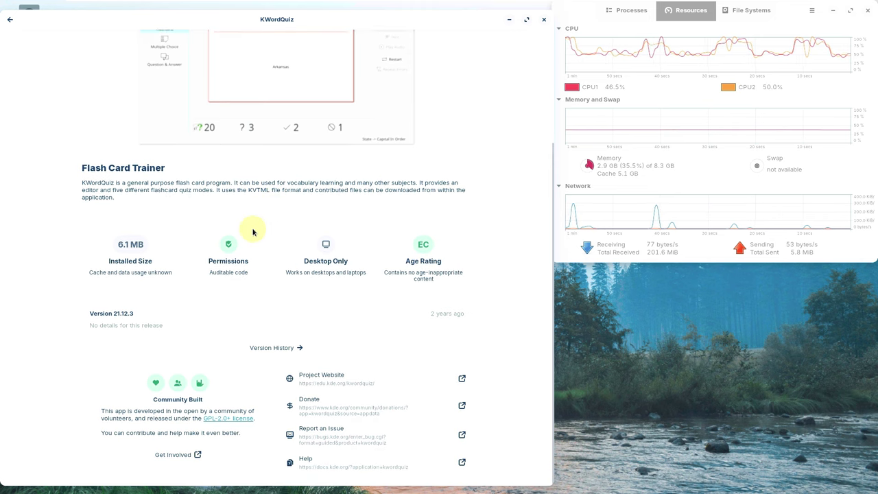
click(10, 20)
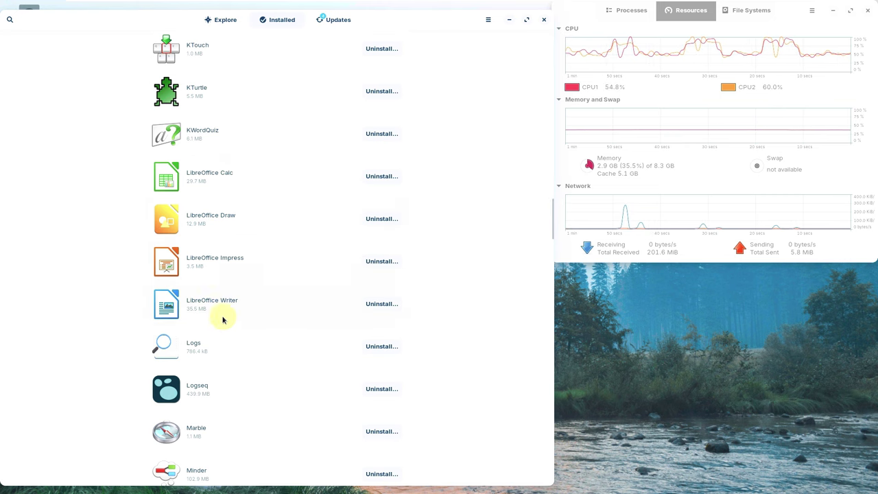
Review the Logseq store page from the installed apps, including its permissions, version and license details, and return to the list.
click(225, 388)
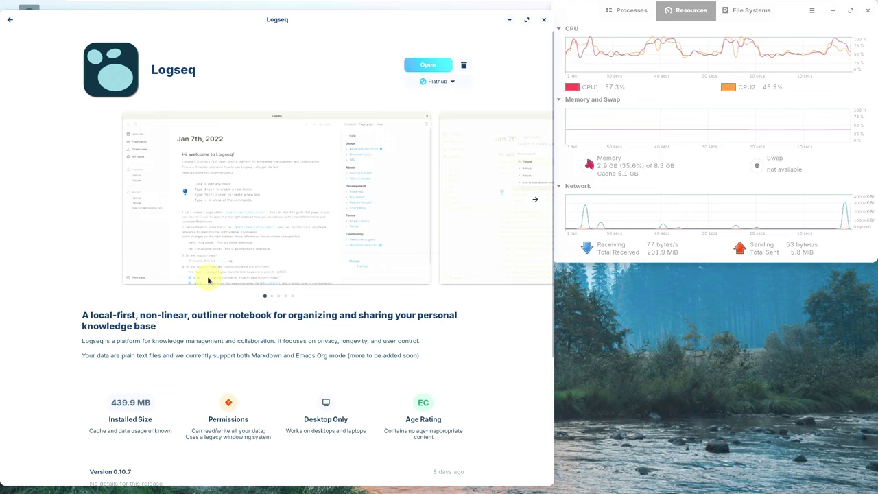
scroll(207, 280, down, 4)
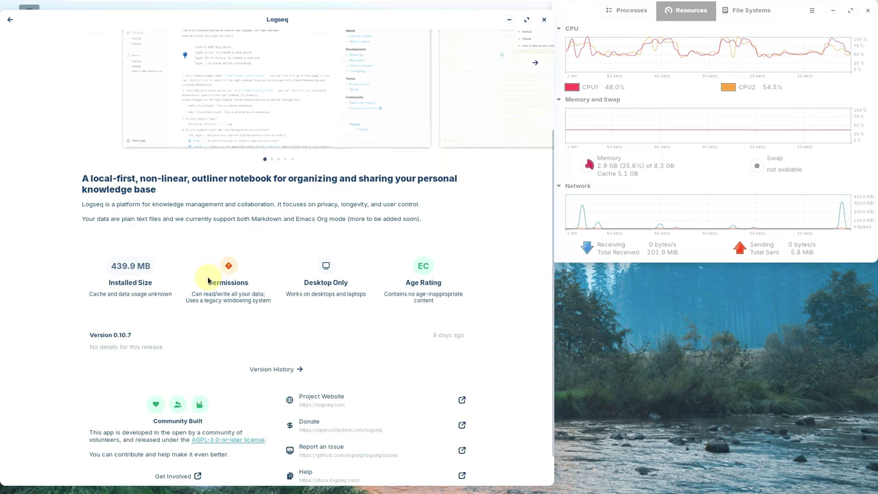
click(10, 21)
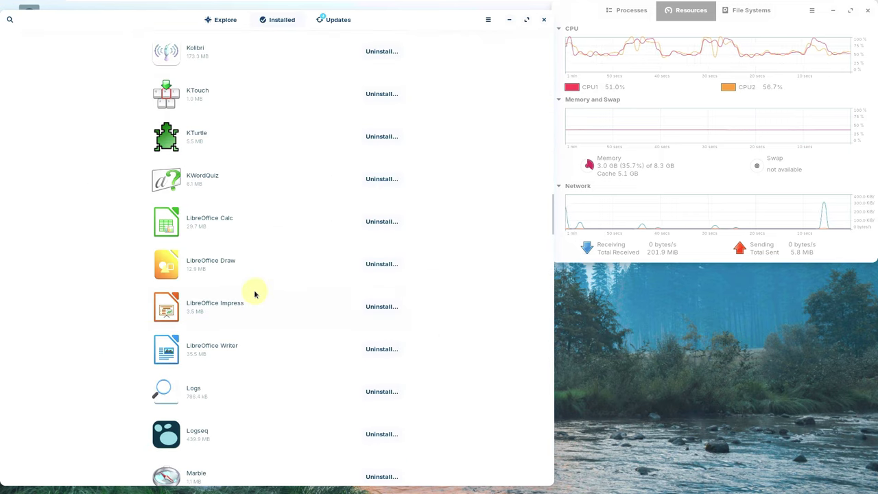
Find Marble among the installed apps, review its store page and the available package sources, and return to the list.
scroll(247, 323, down, 3)
scroll(235, 384, down, 4)
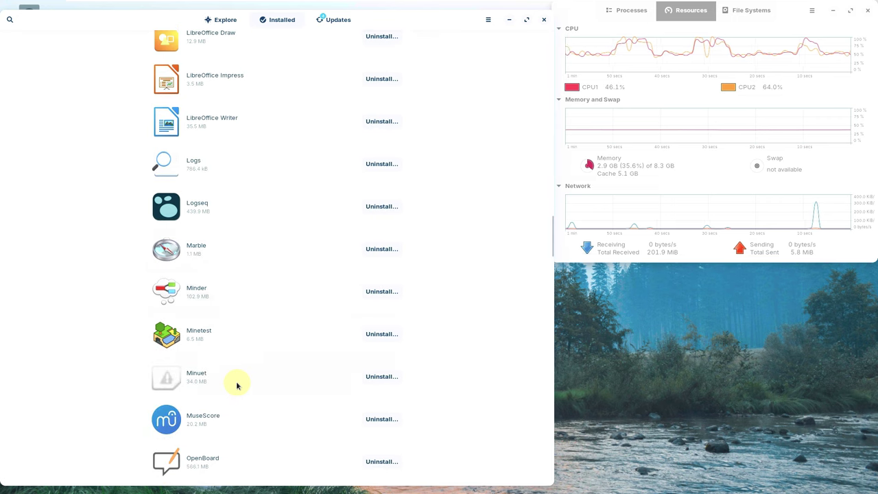
click(210, 263)
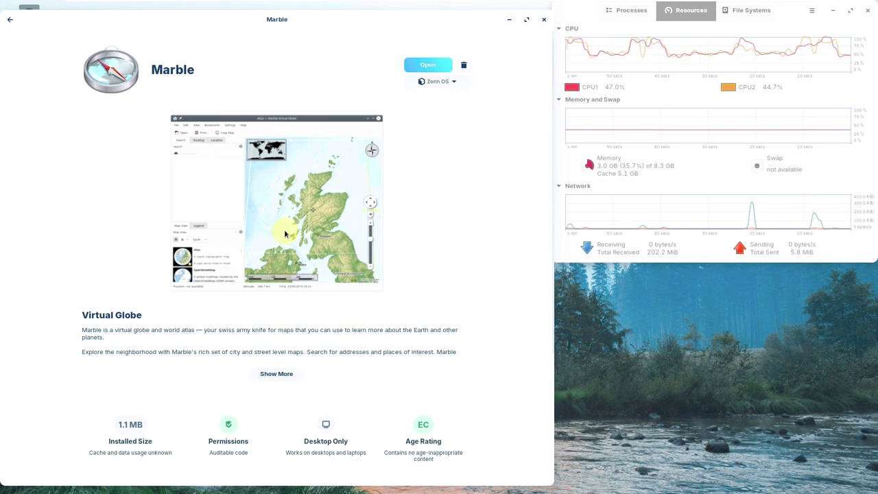
scroll(284, 234, down, 4)
scroll(284, 234, up, 4)
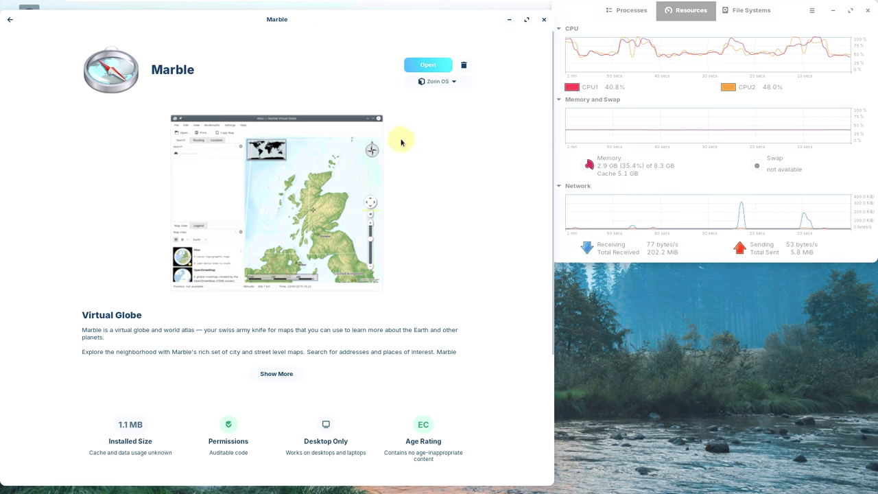
click(430, 82)
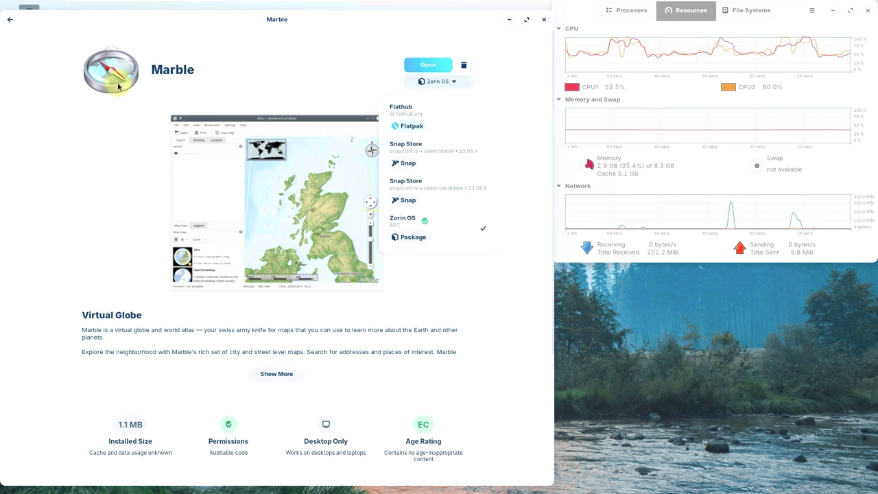
click(14, 22)
click(11, 20)
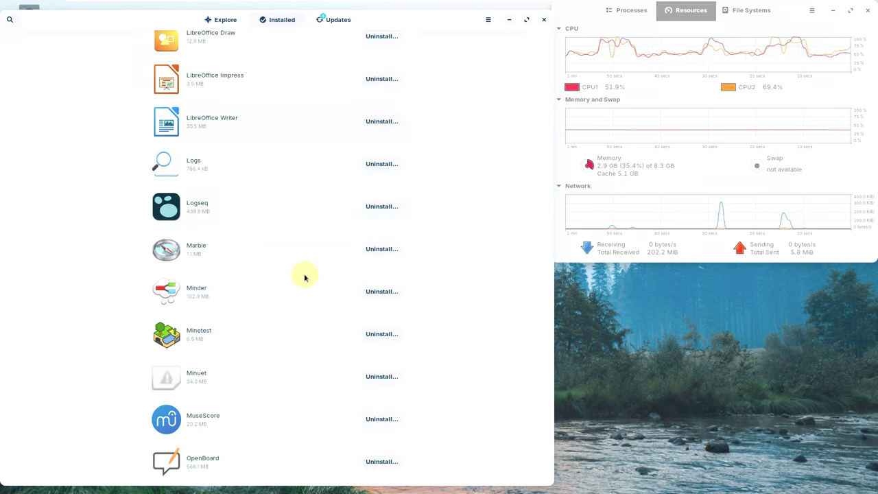
Open the Minder store page, review its mind-mapping description and release notes, and return to the installed apps.
click(258, 291)
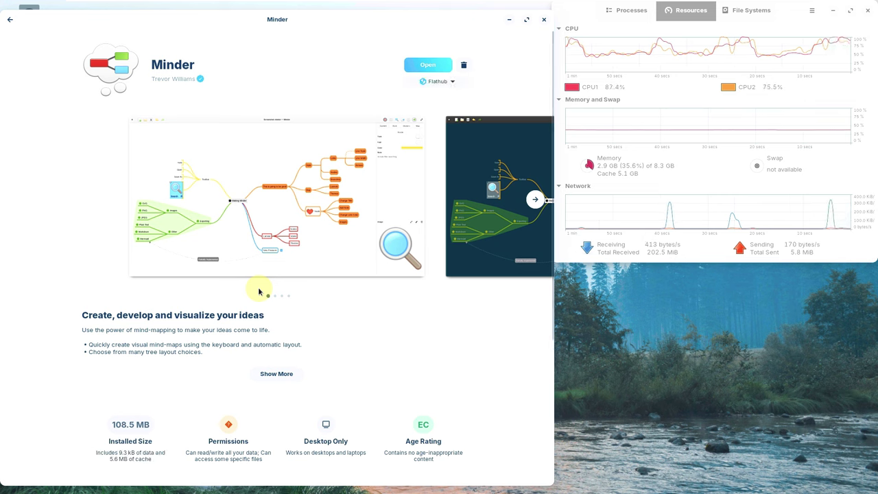
scroll(258, 255, down, 4)
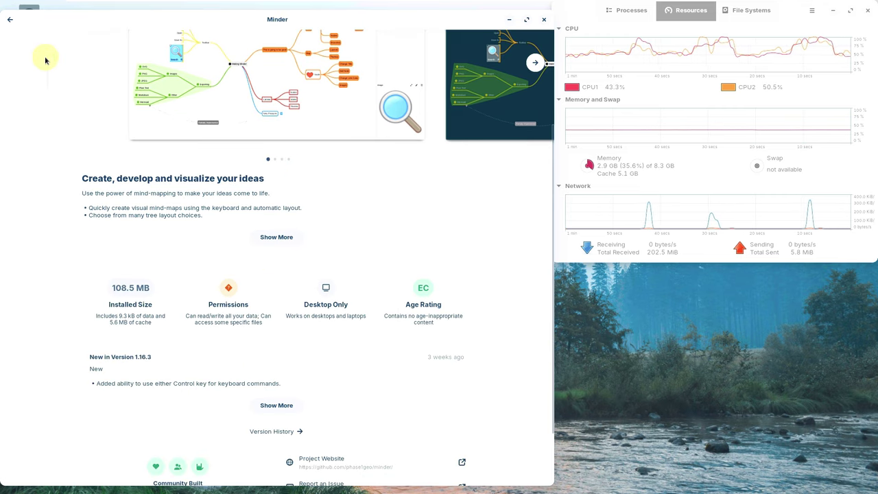
click(15, 25)
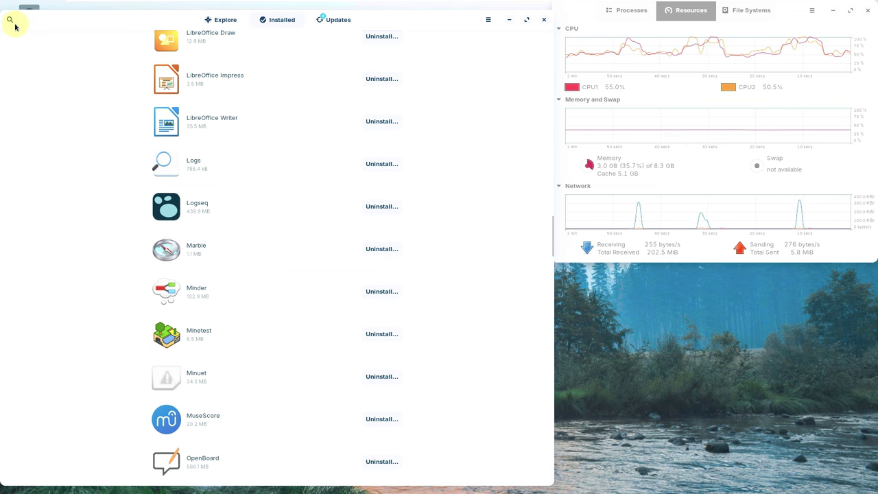
Open the Minetest store page, review its description, permissions, version and license details, and return to the installed apps.
scroll(334, 312, down, 1)
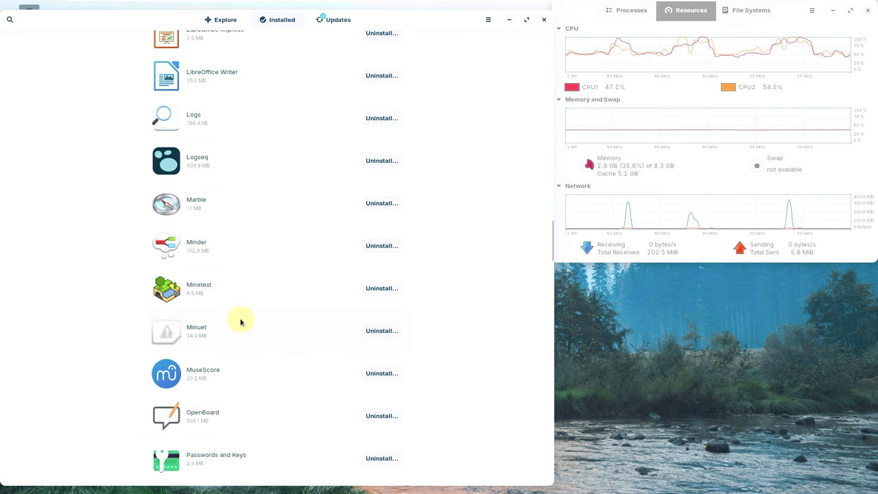
click(227, 303)
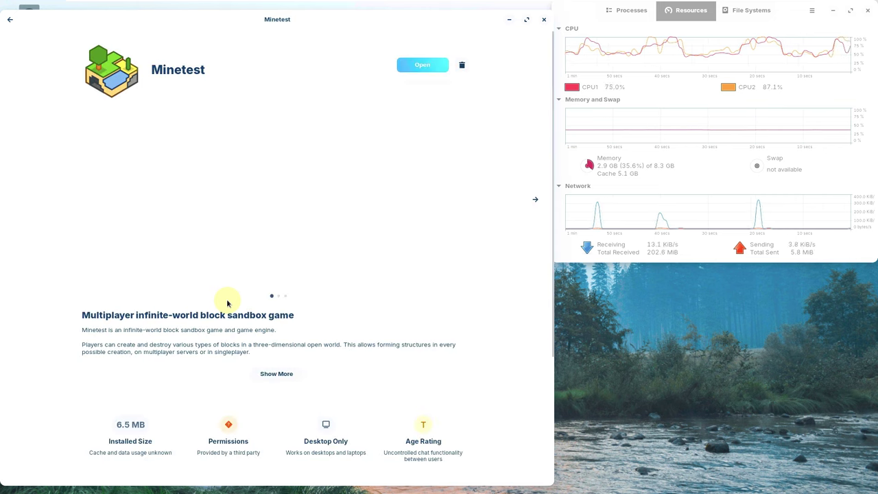
scroll(264, 362, down, 4)
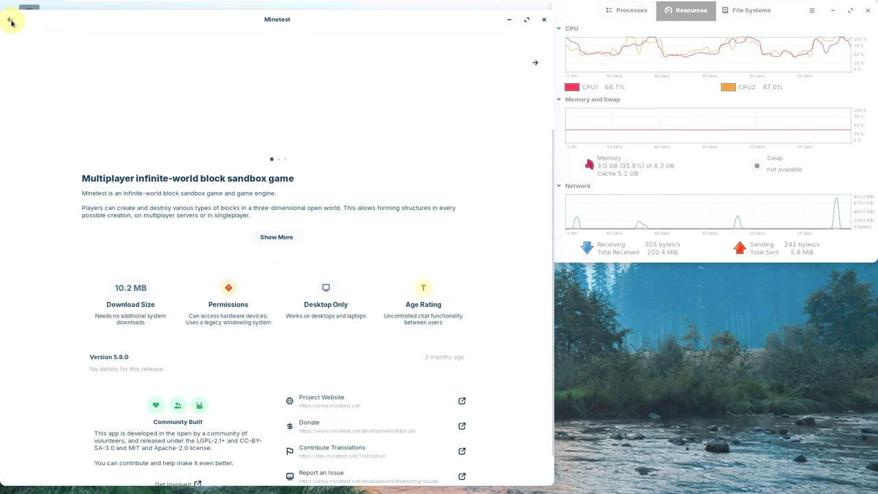
key(alt+Left)
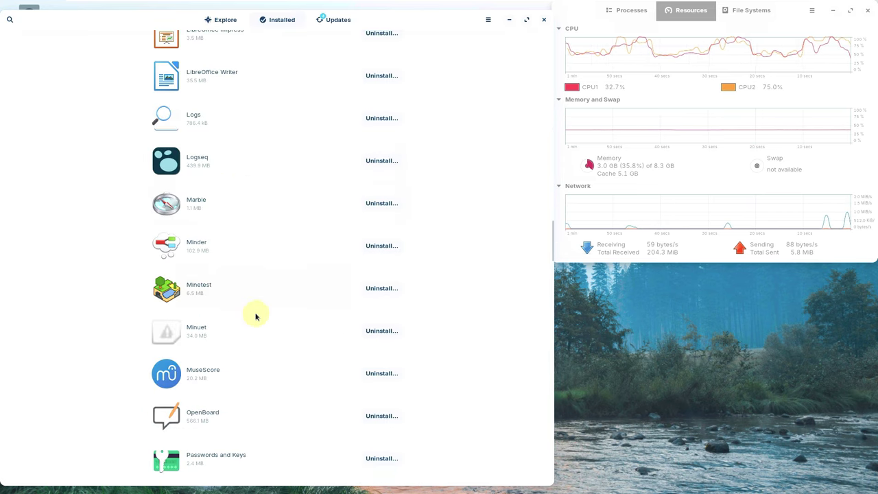
Find Minuet among the installed apps, read its music education description, version and license details, and return to the list.
scroll(255, 309, down, 4)
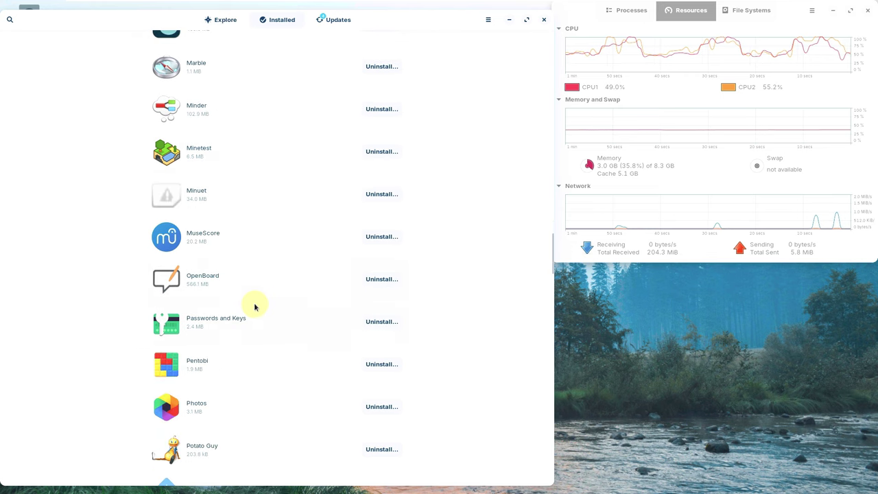
click(233, 212)
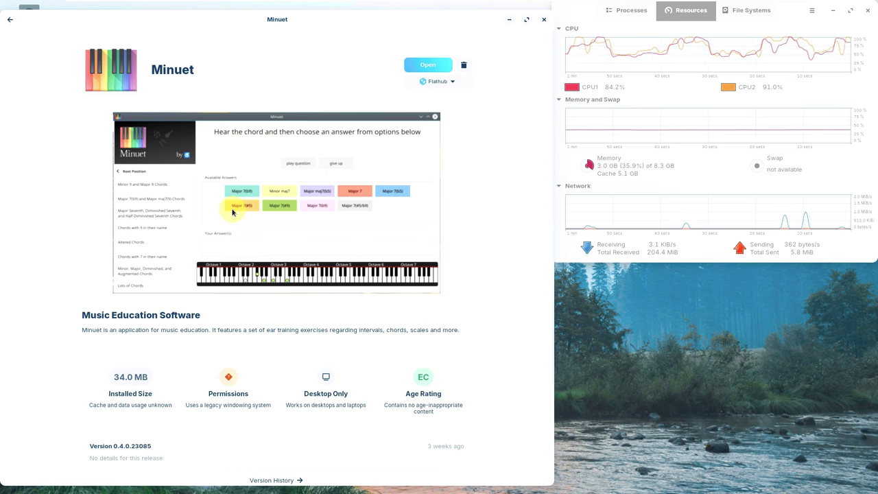
scroll(261, 320, down, 4)
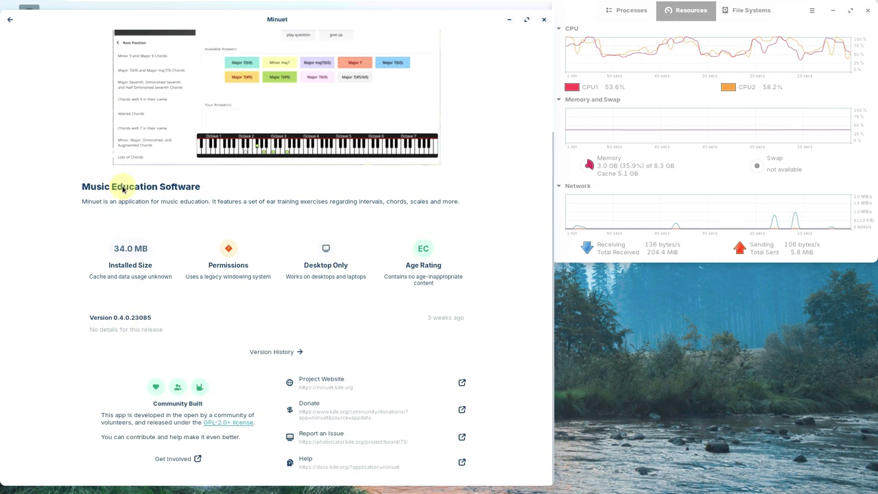
click(10, 18)
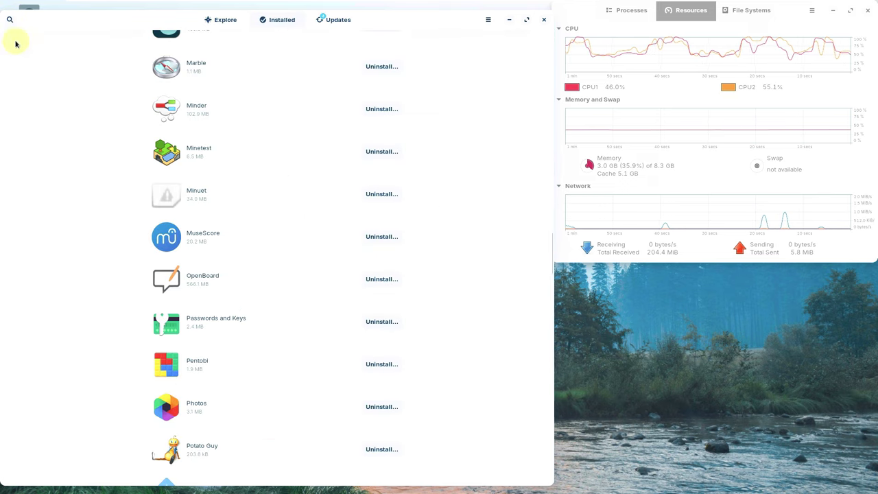
Open the MuseScore store page, review its sheet music description, permissions and version details, and close the Software window.
click(232, 241)
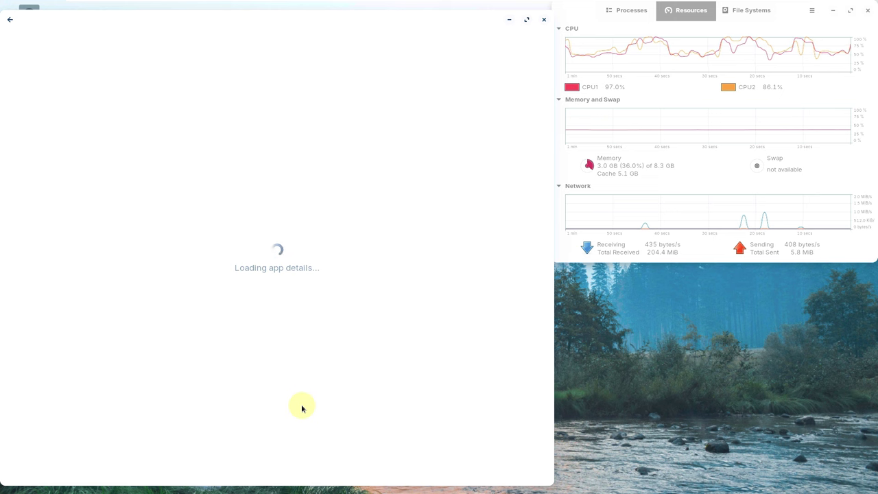
scroll(303, 317, down, 5)
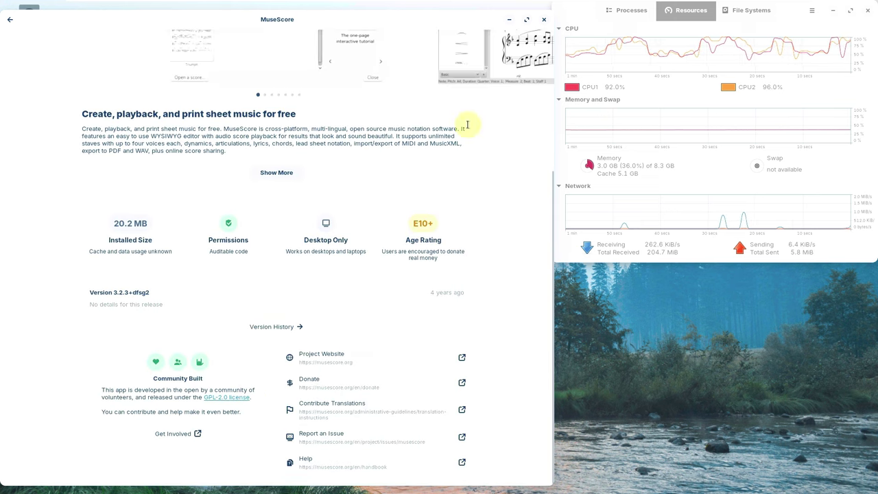
click(542, 22)
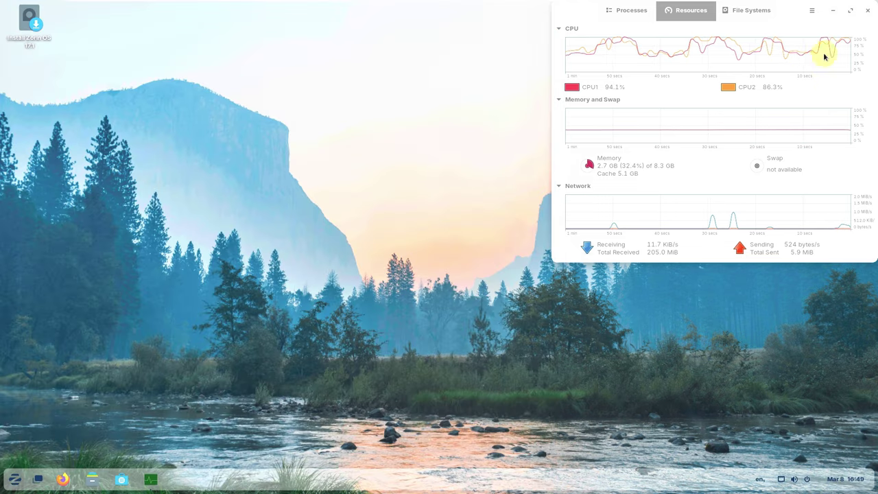
Maximize the system monitor, examine the running processes and the CPU, memory and network graphs, and close it.
click(850, 10)
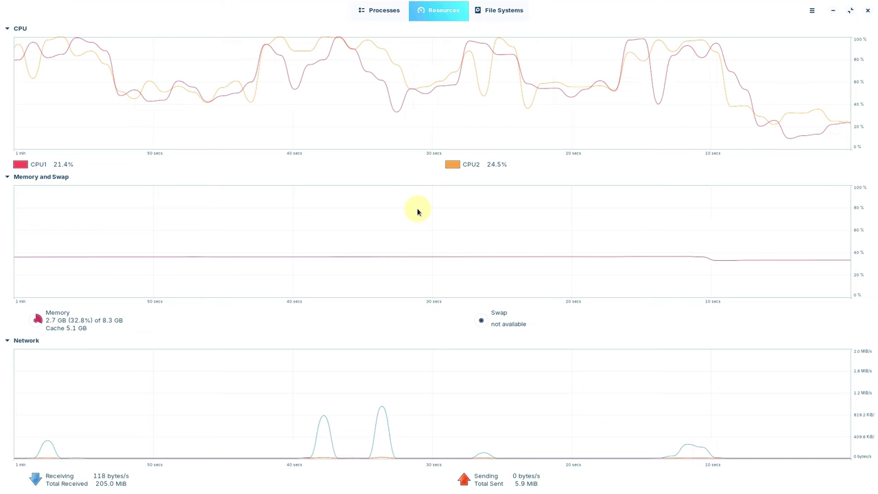
click(382, 10)
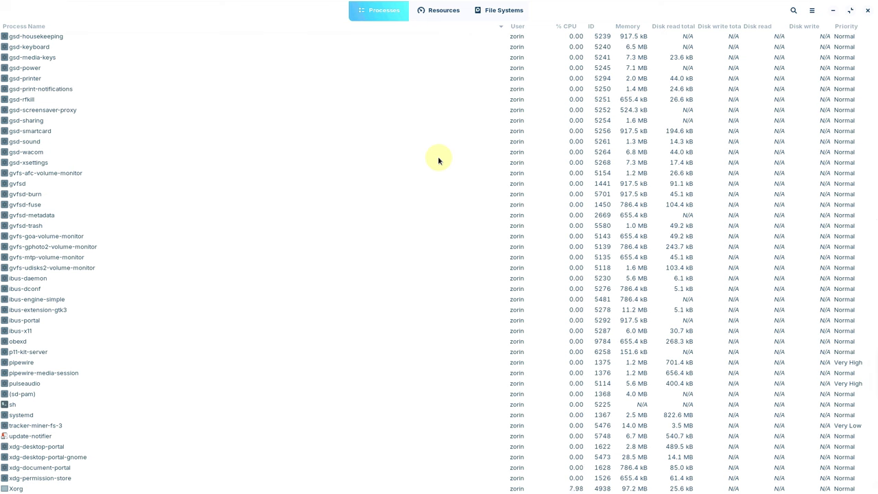
scroll(486, 285, down, 2)
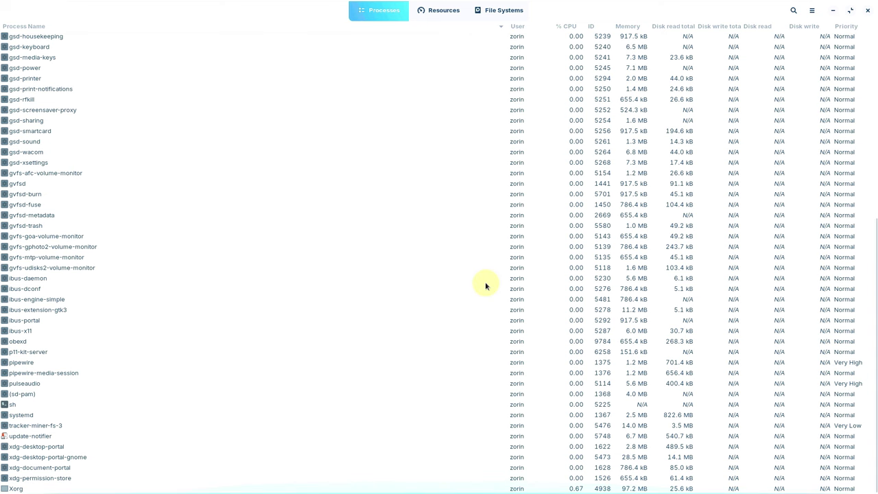
scroll(485, 285, down, 4)
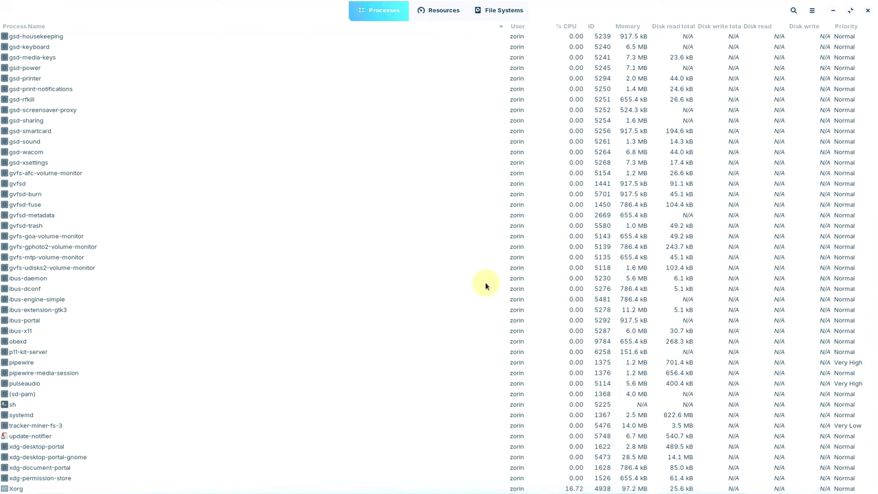
scroll(485, 285, up, 6)
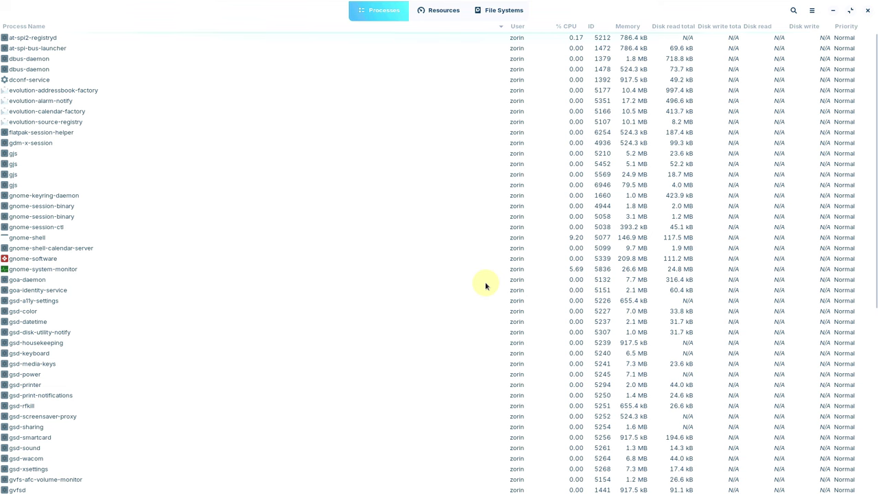
scroll(486, 286, up, 3)
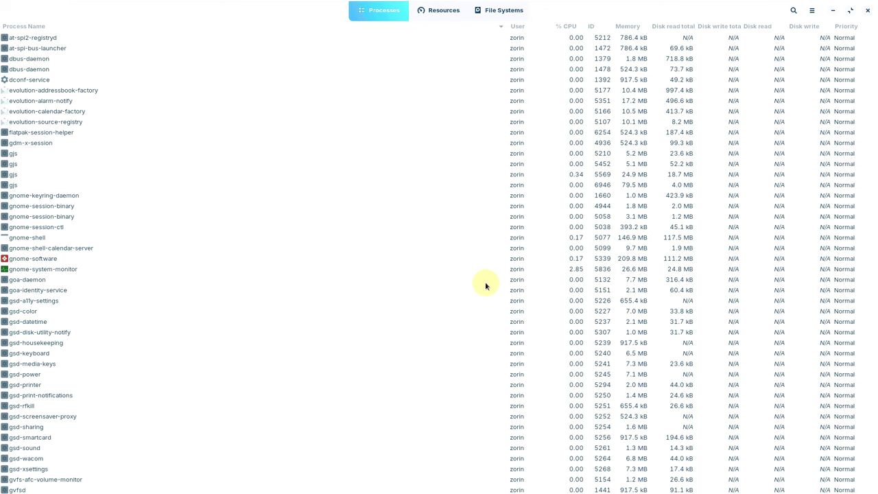
scroll(496, 133, down, 5)
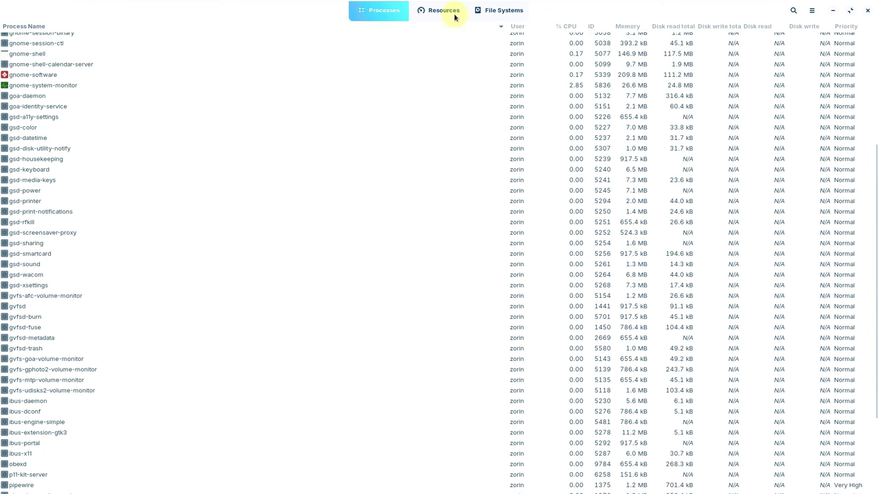
click(445, 11)
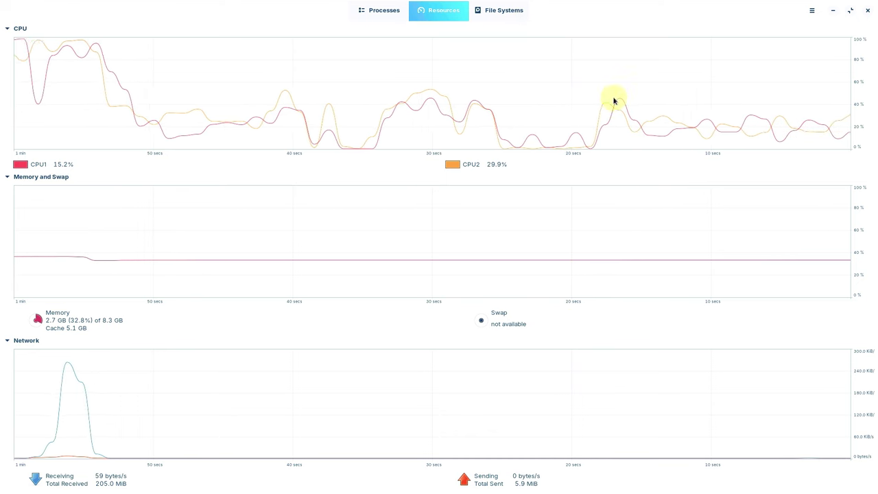
click(866, 11)
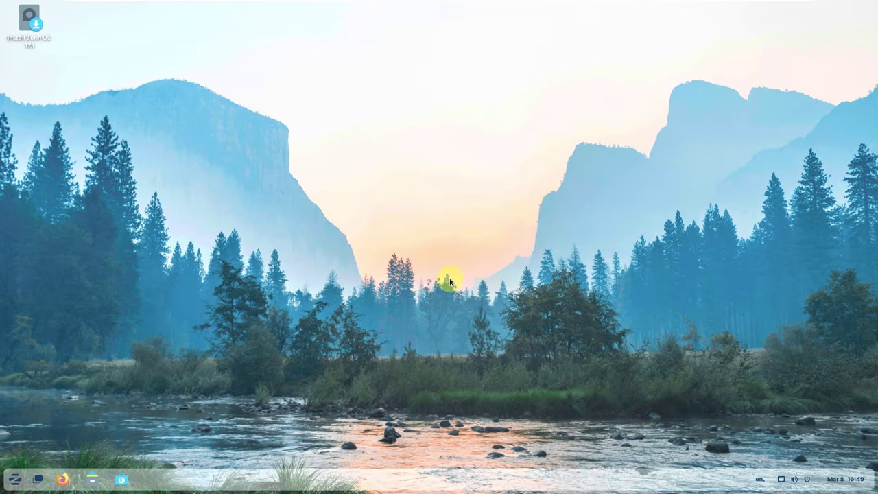
Open the power options in the system menu to end the live session.
click(806, 484)
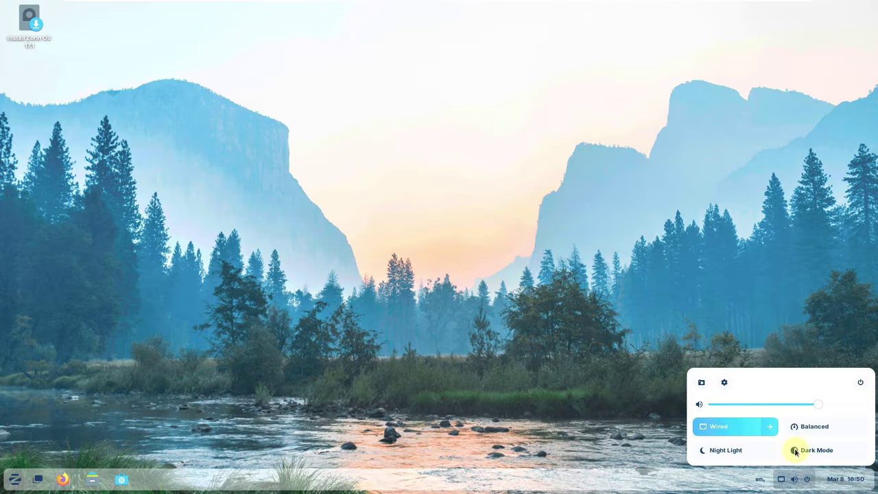
click(856, 383)
click(733, 366)
click(500, 274)
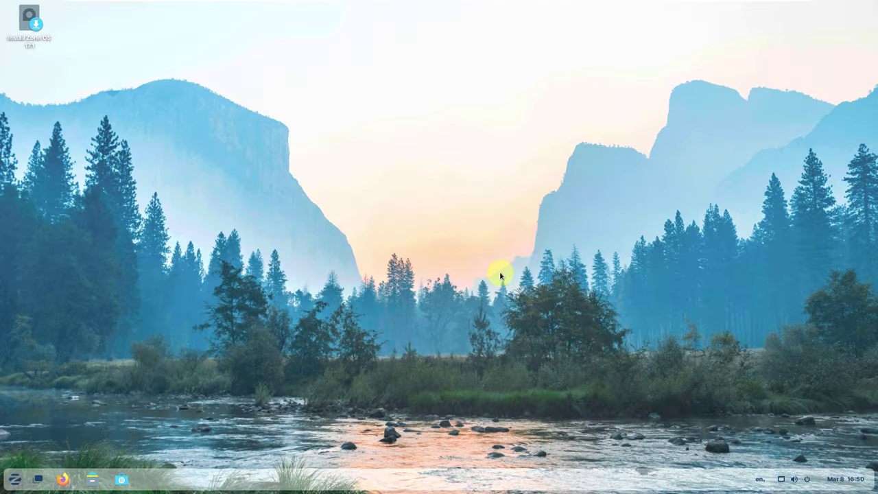